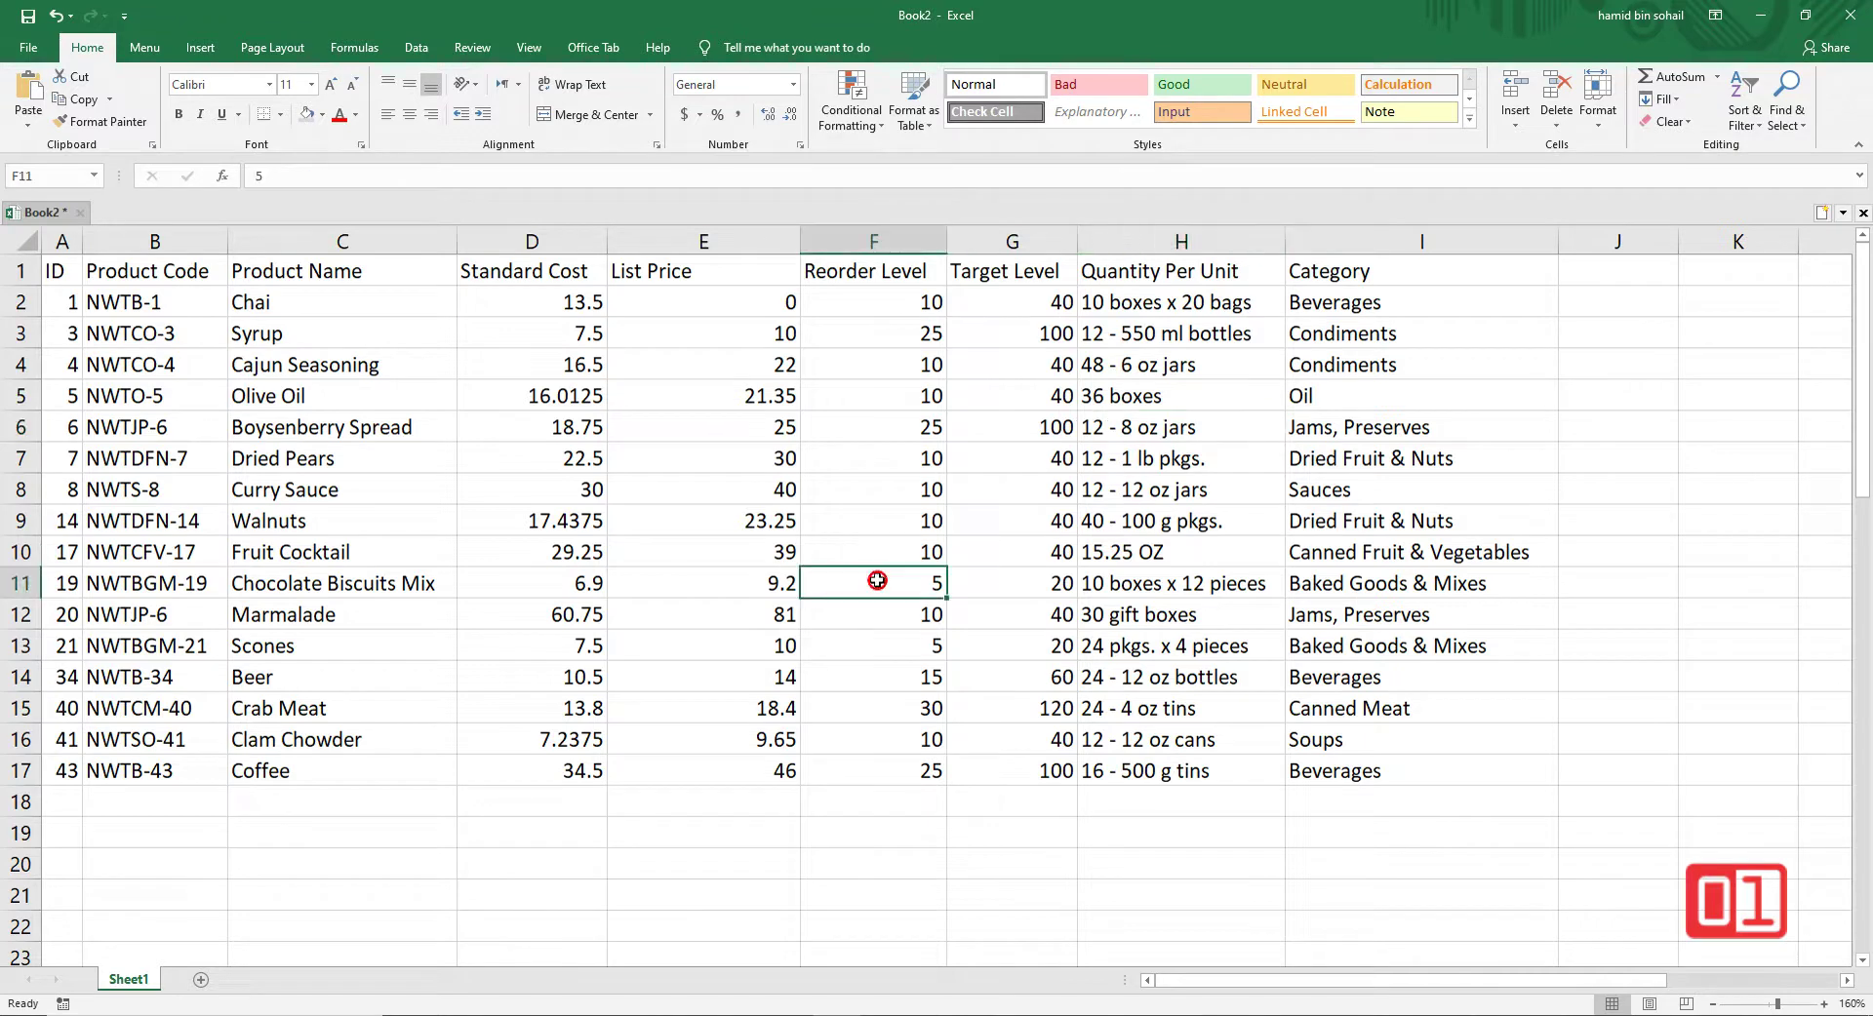
Step: Format the product data in A1:I17 as a table with headers, using the orange style in the first Medium row
left_click(779, 424)
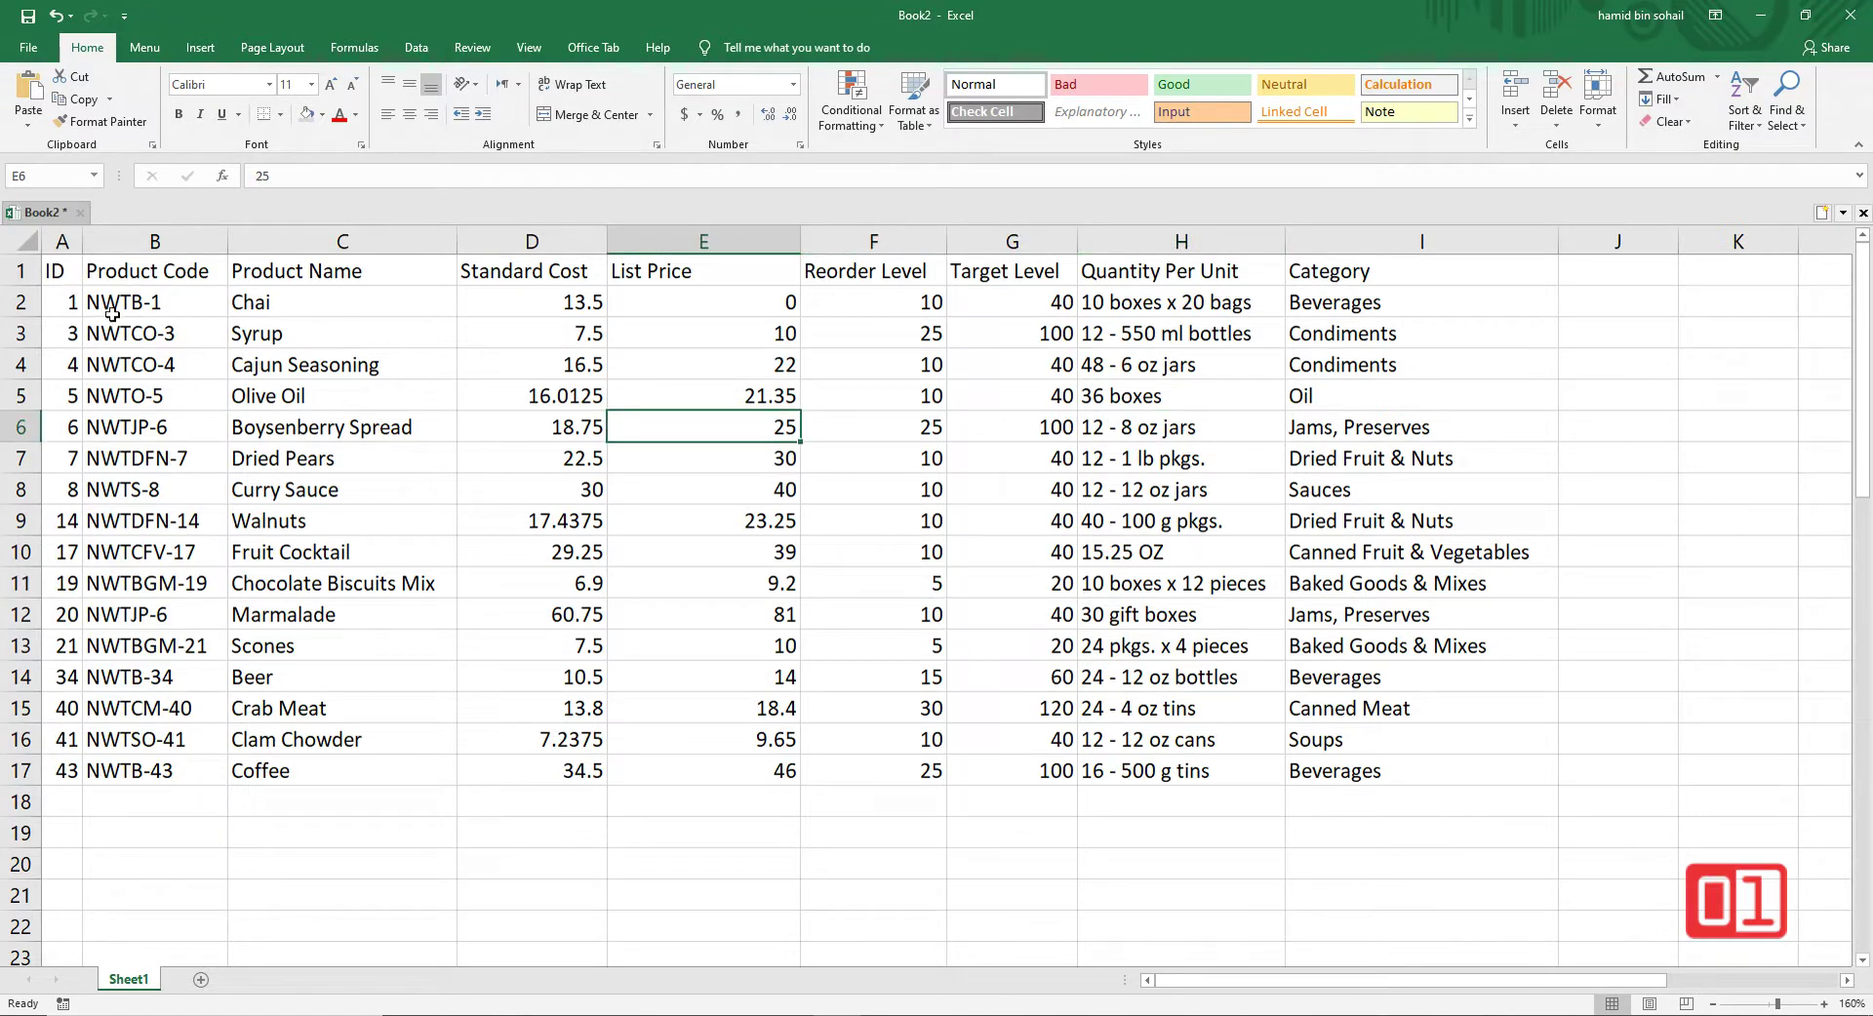
left_click(328, 423)
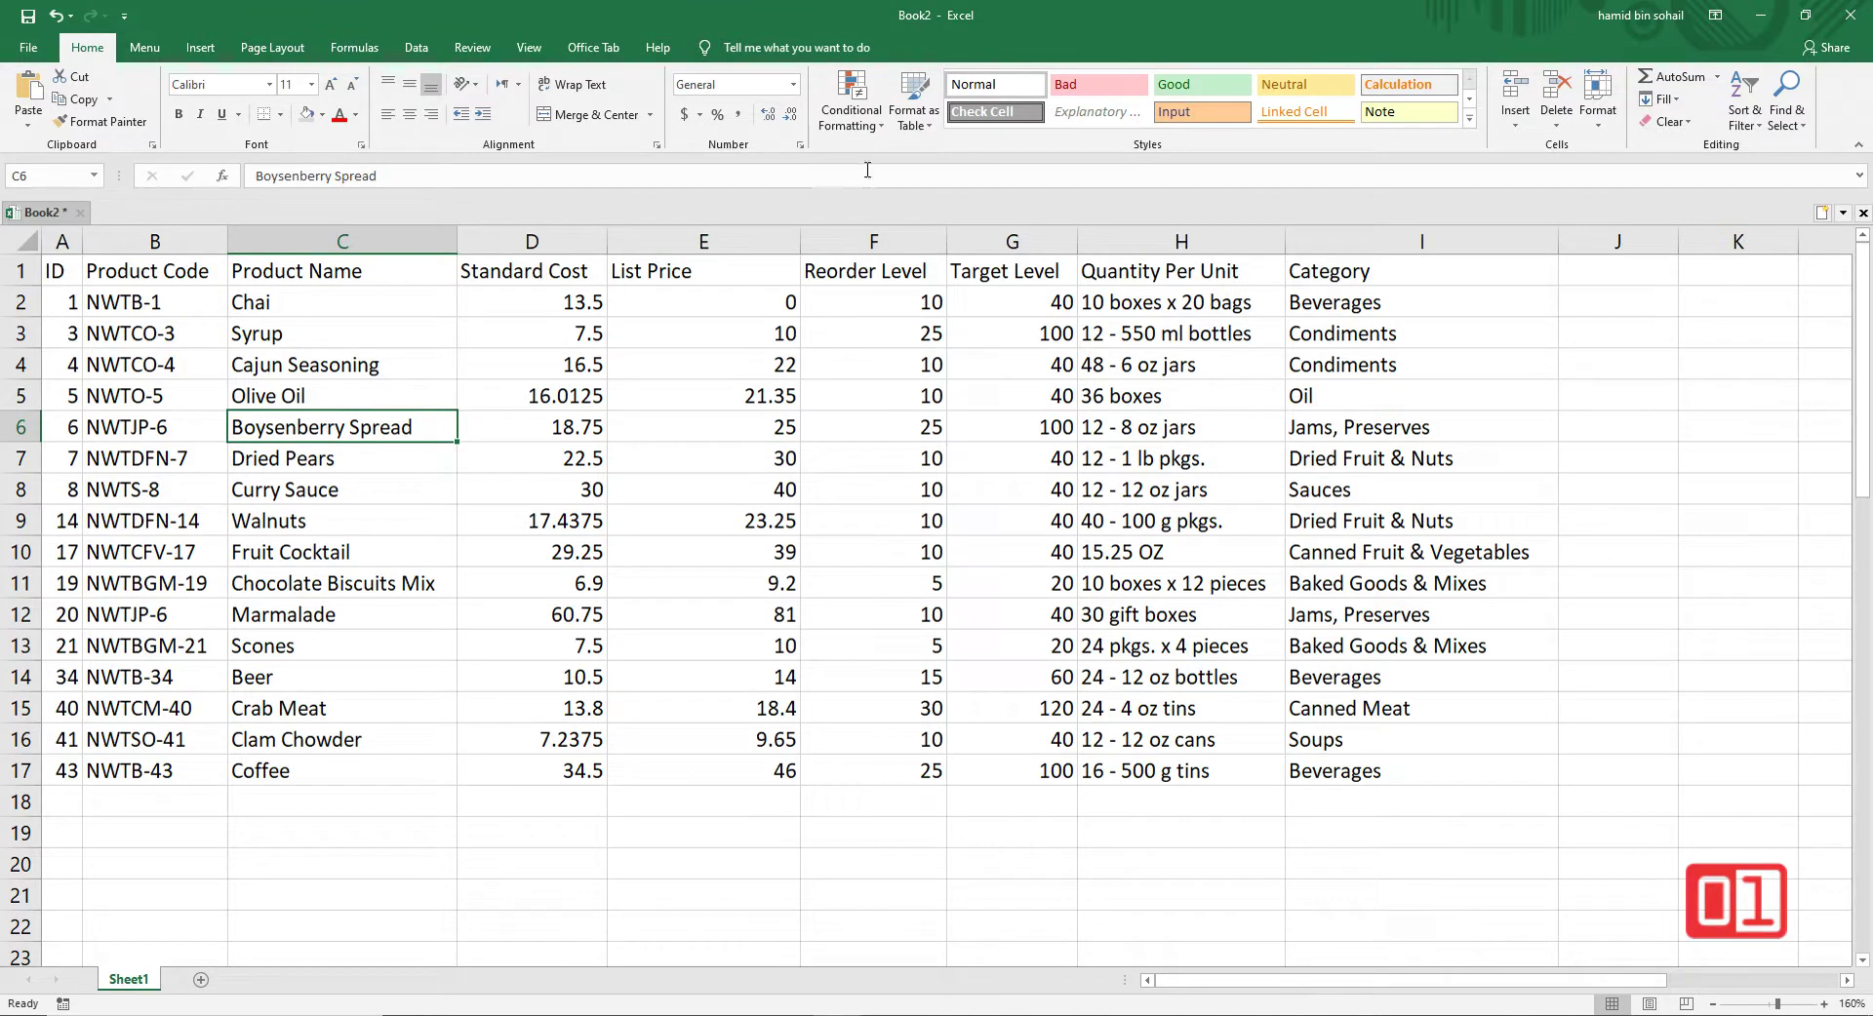
left_click(915, 125)
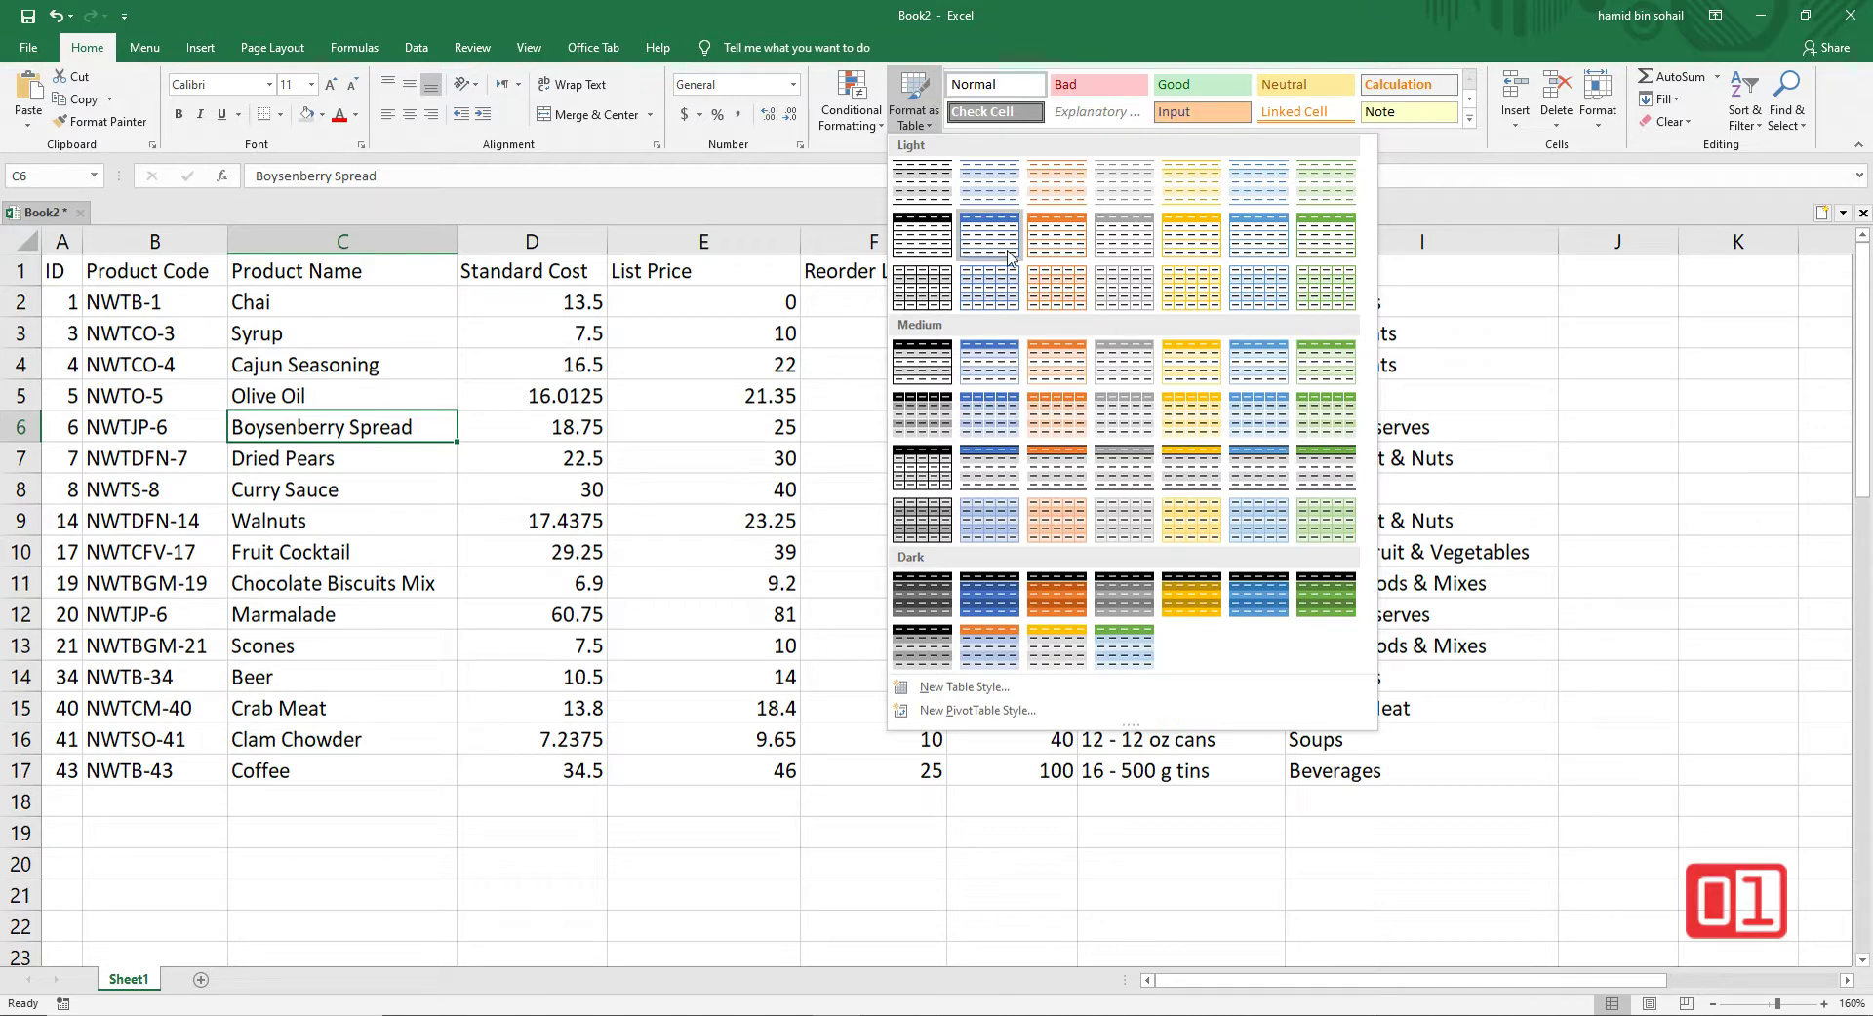
left_click(1060, 358)
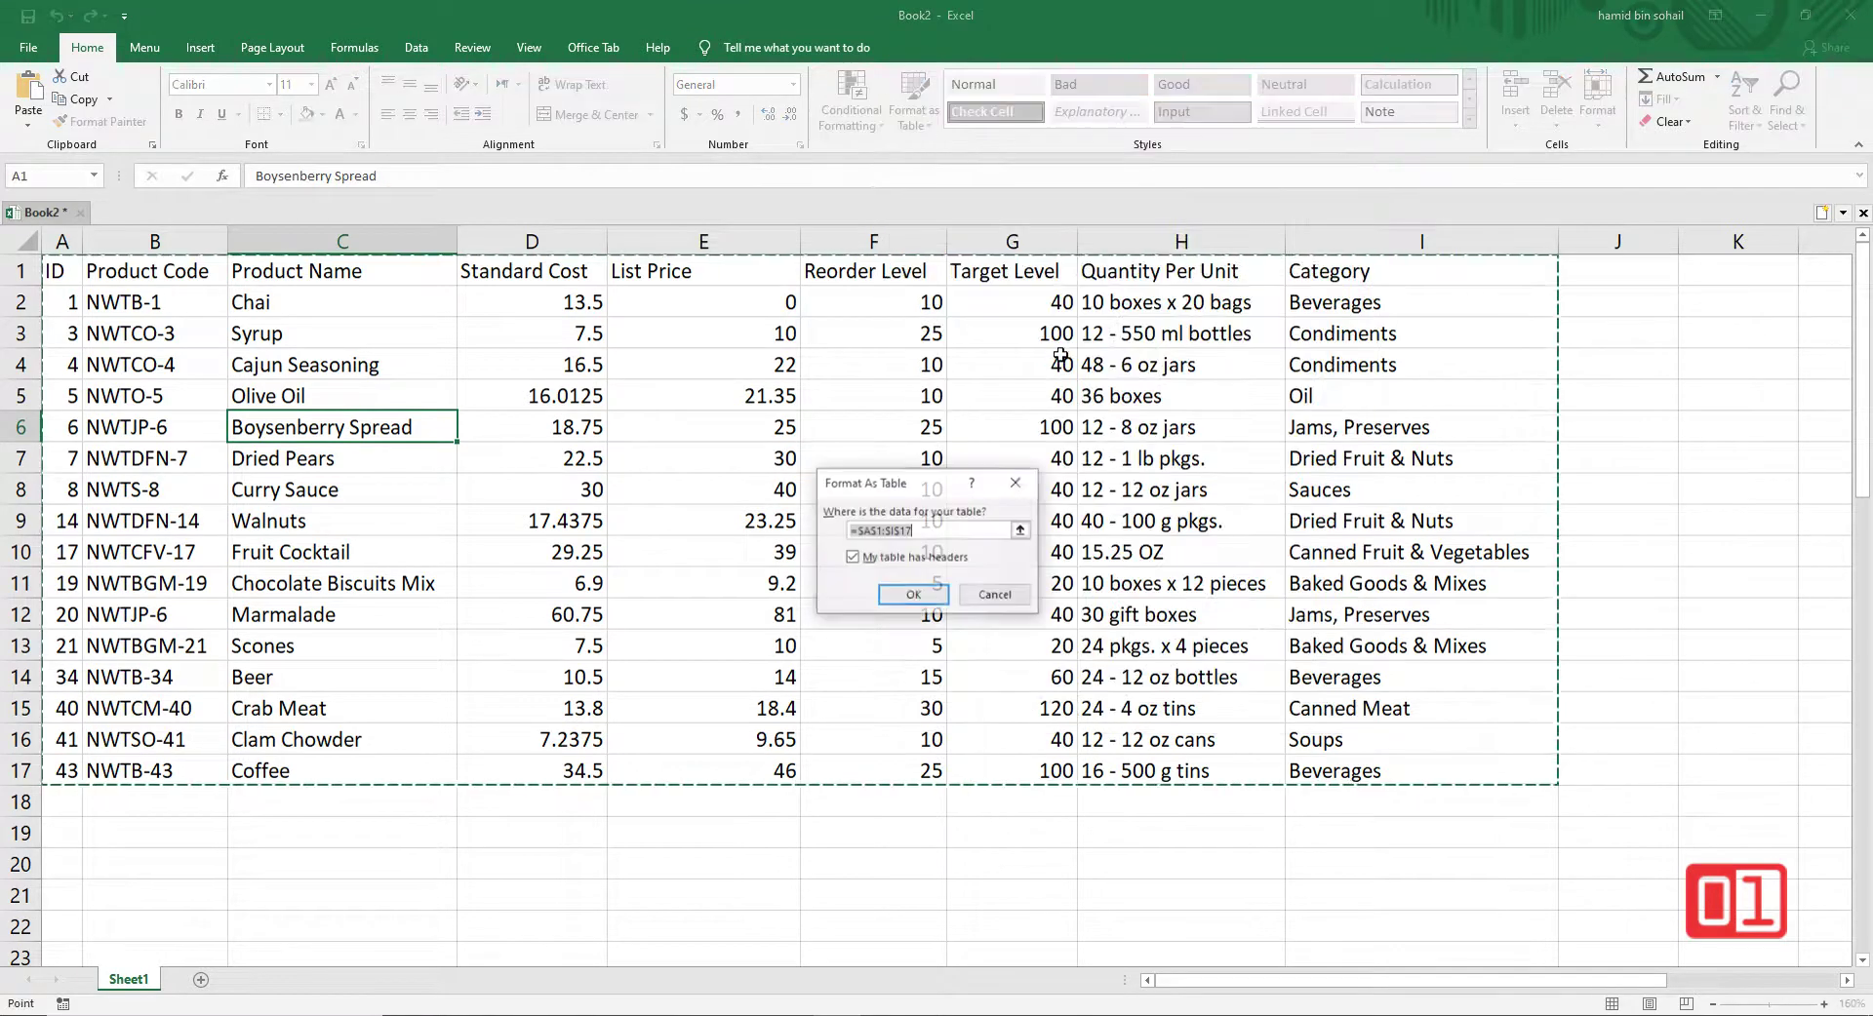
left_click(946, 530)
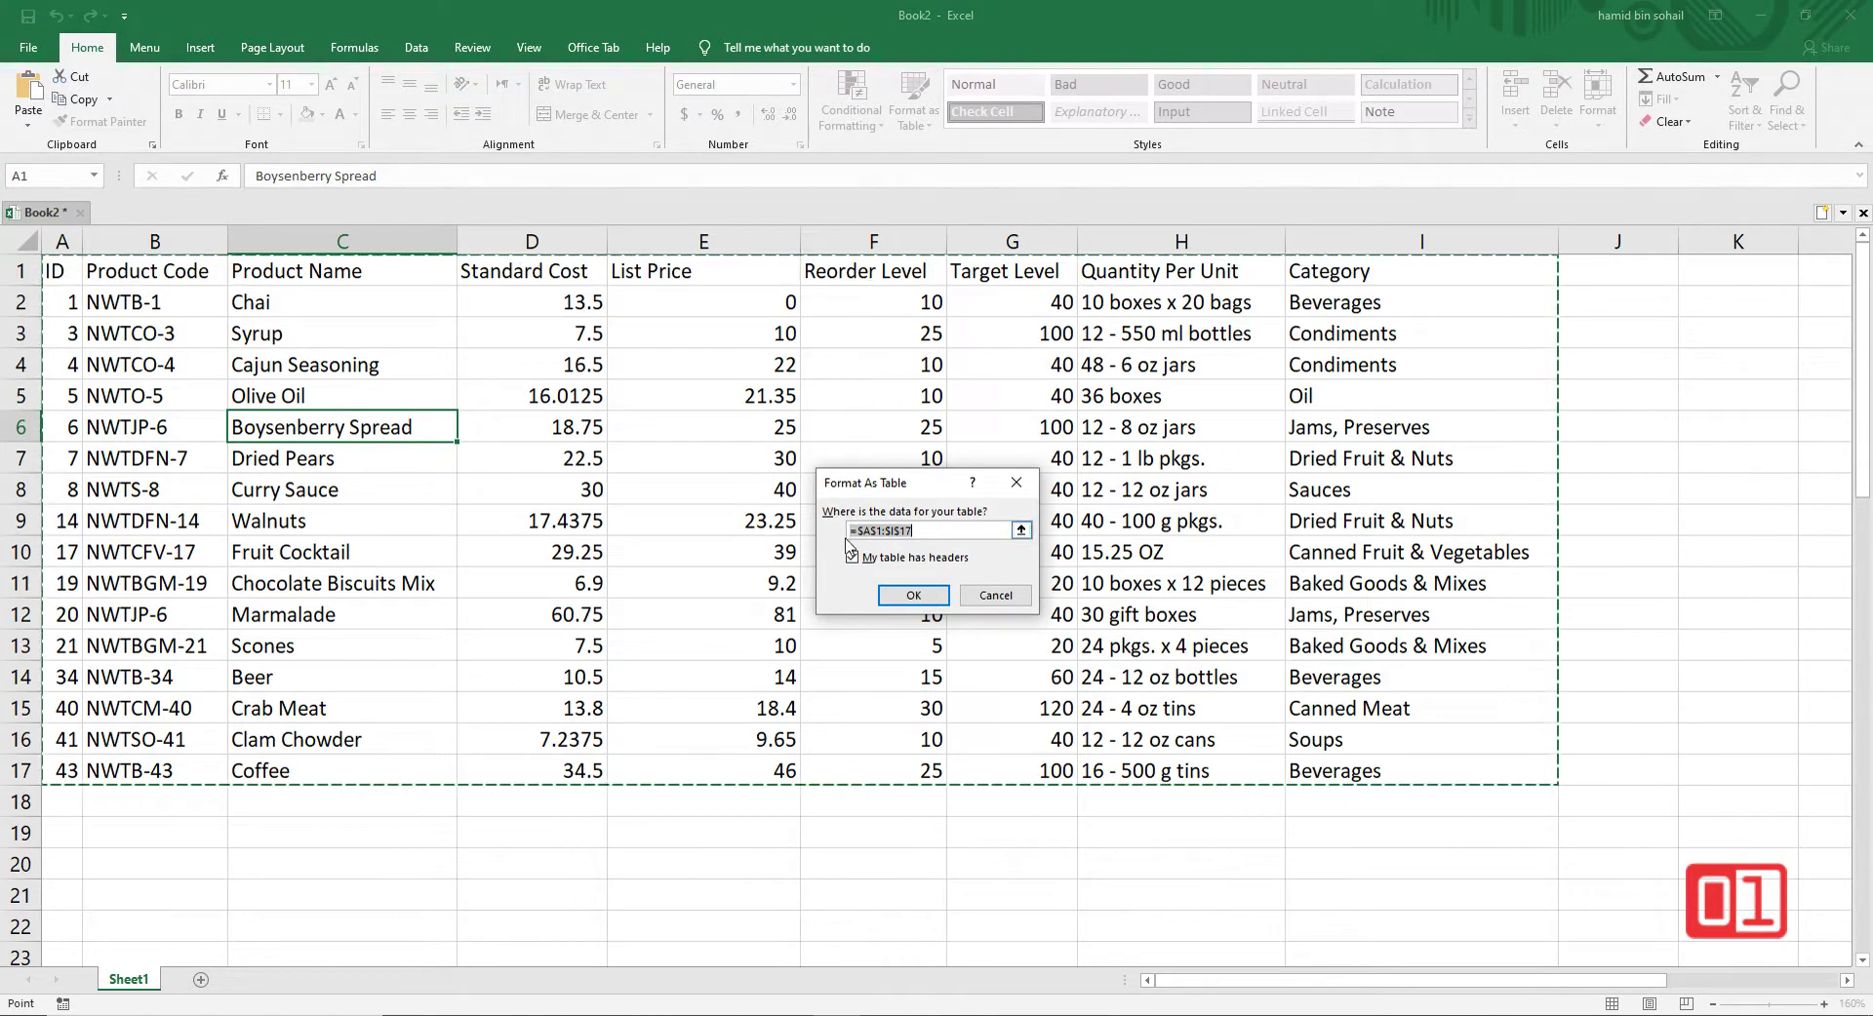
left_click(906, 592)
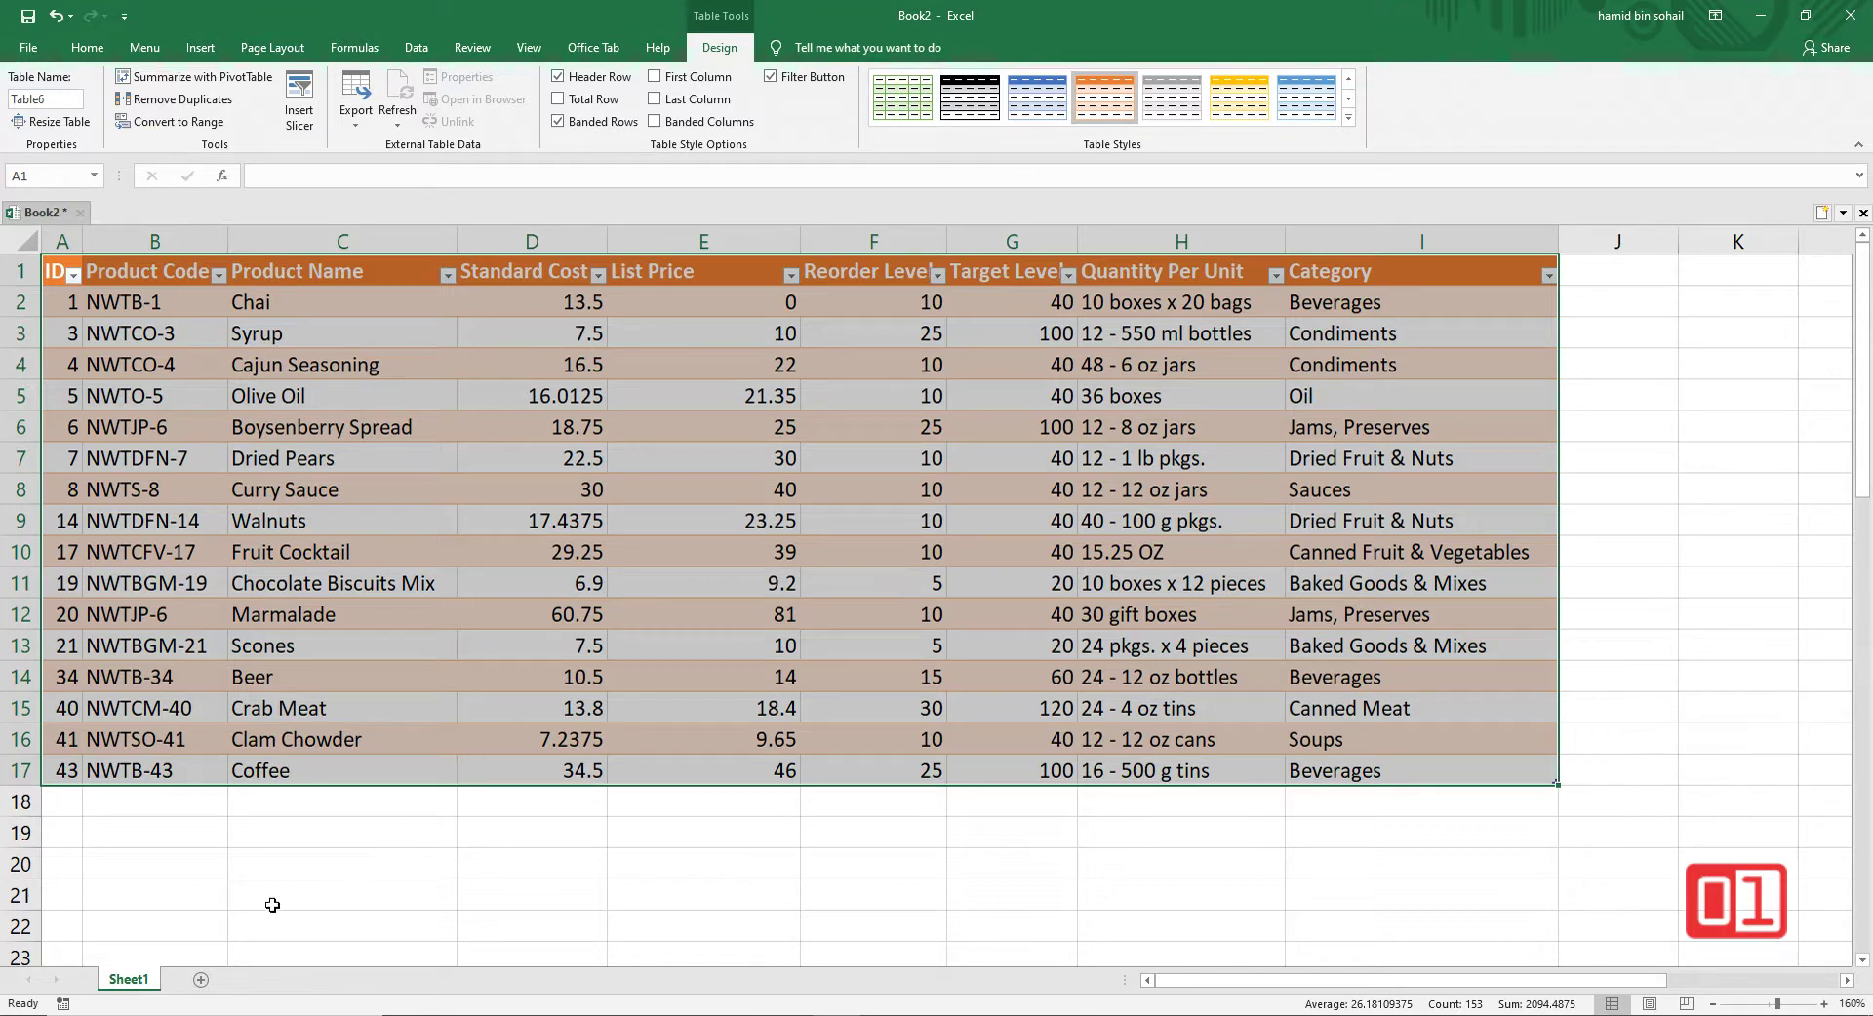
Step: On a new sheet, format the blank range H3:L13 as a table without existing headers, using the orange style in the last Medium row
left_click(201, 980)
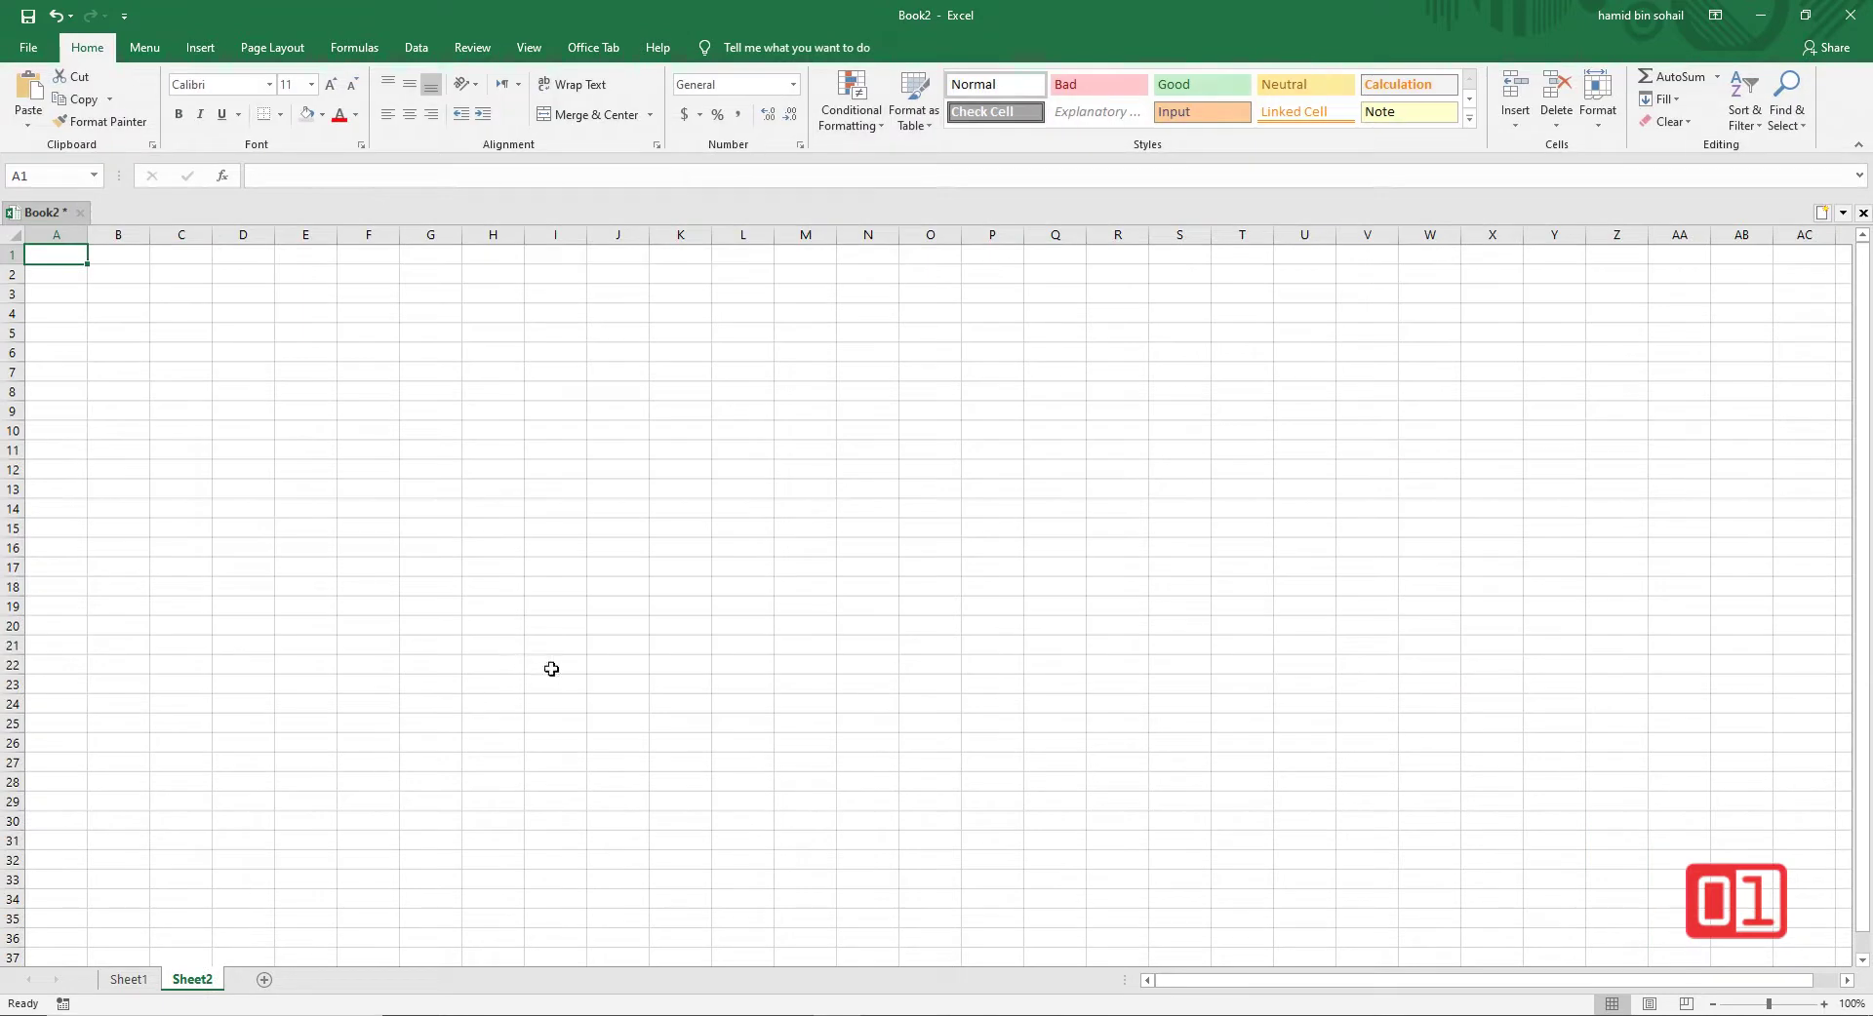
left_click_drag(509, 302, 714, 492)
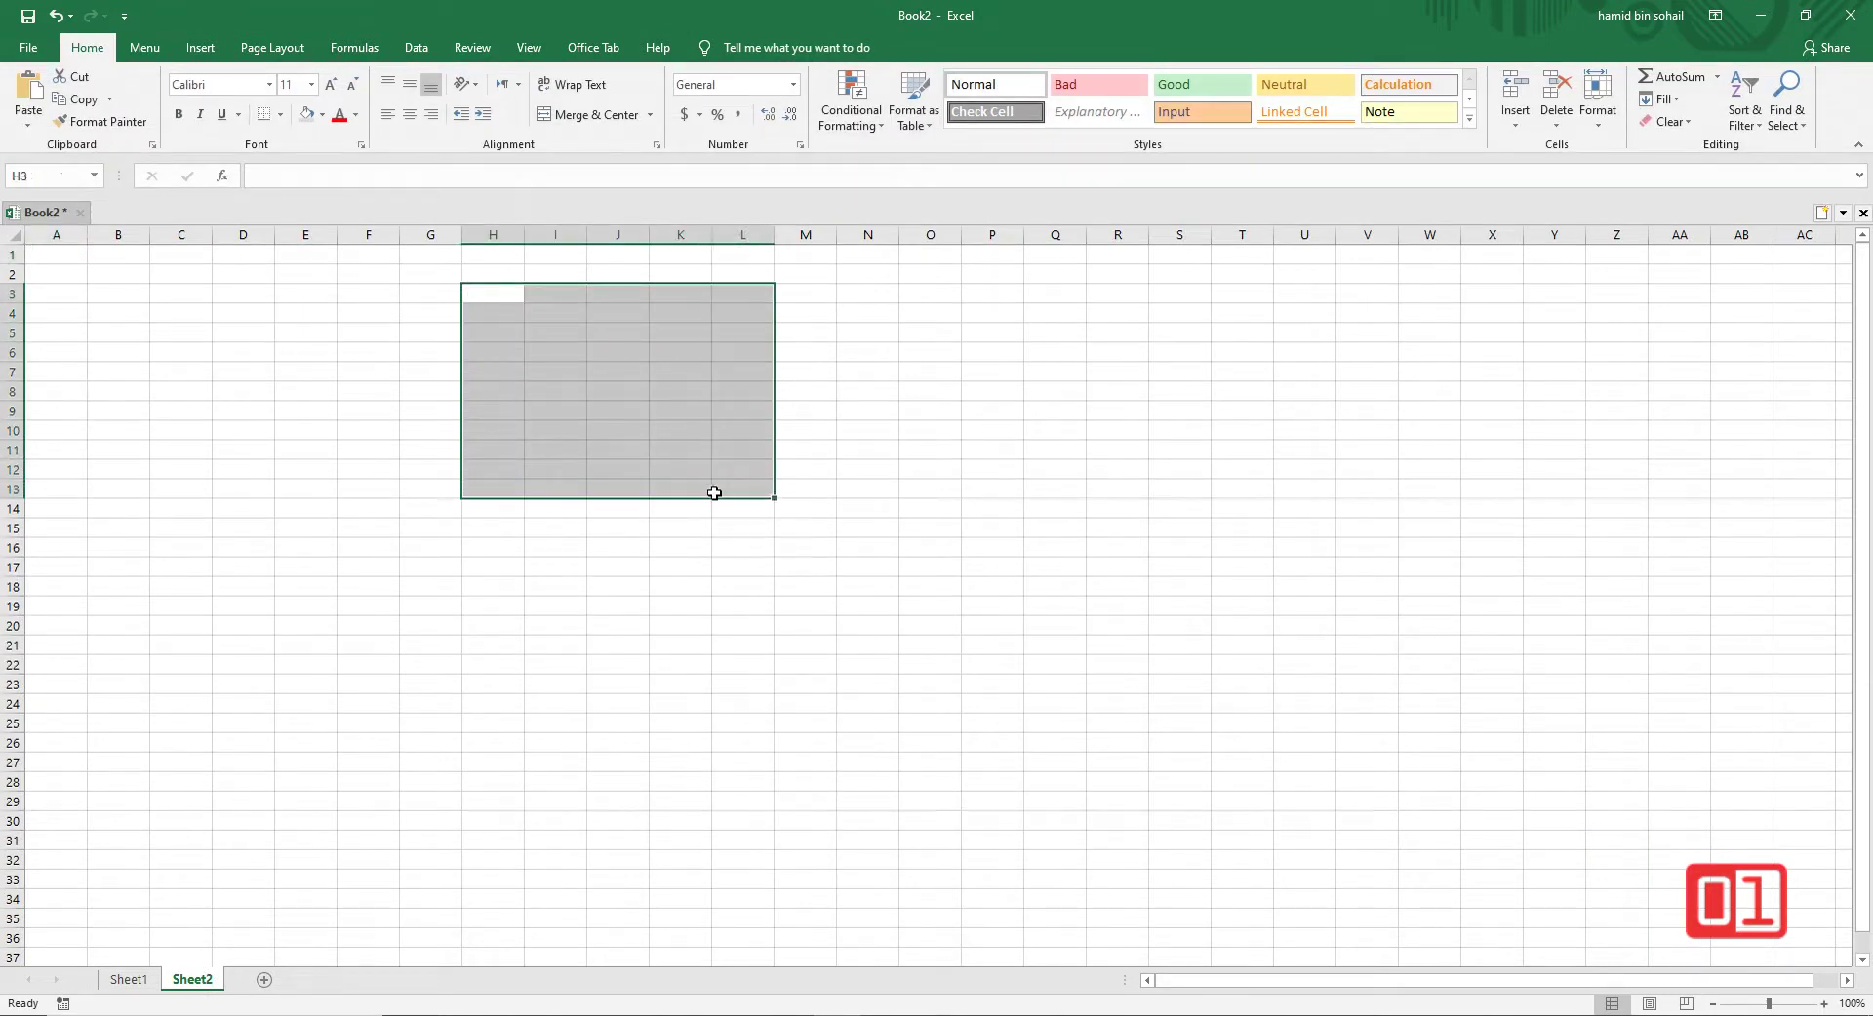
left_click(907, 117)
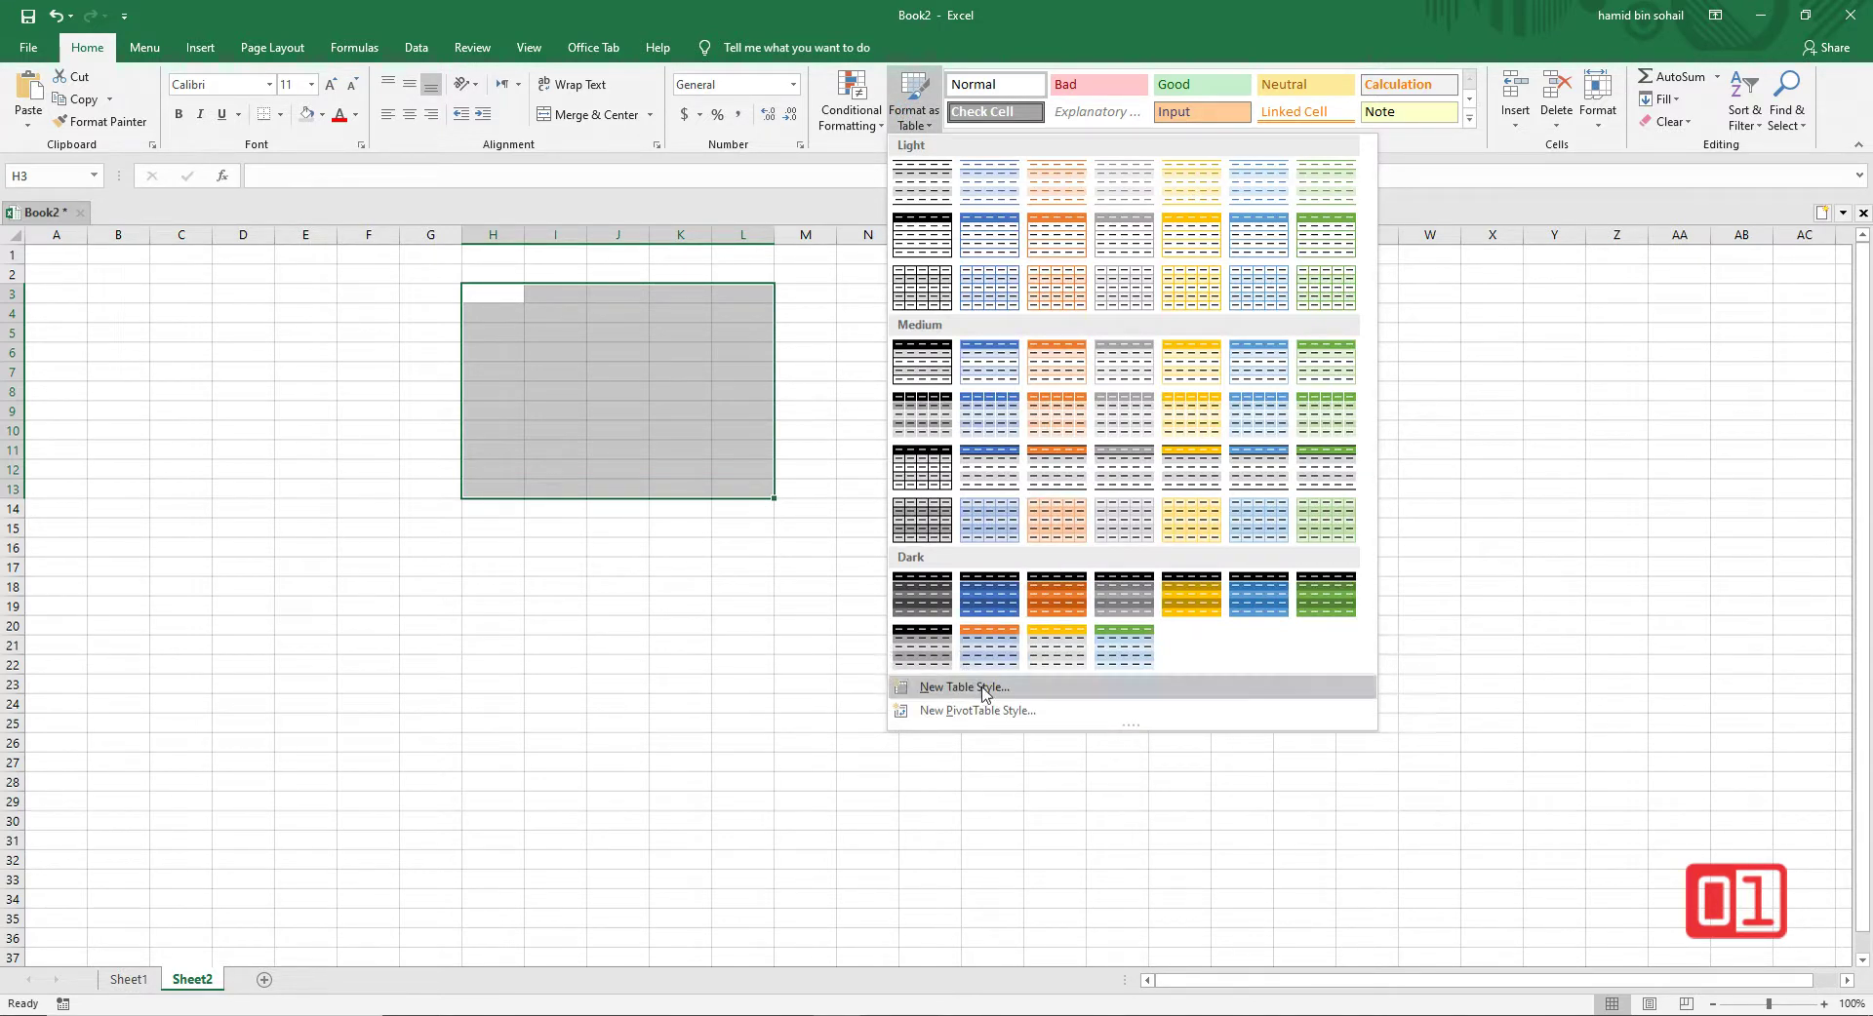
left_click(1057, 515)
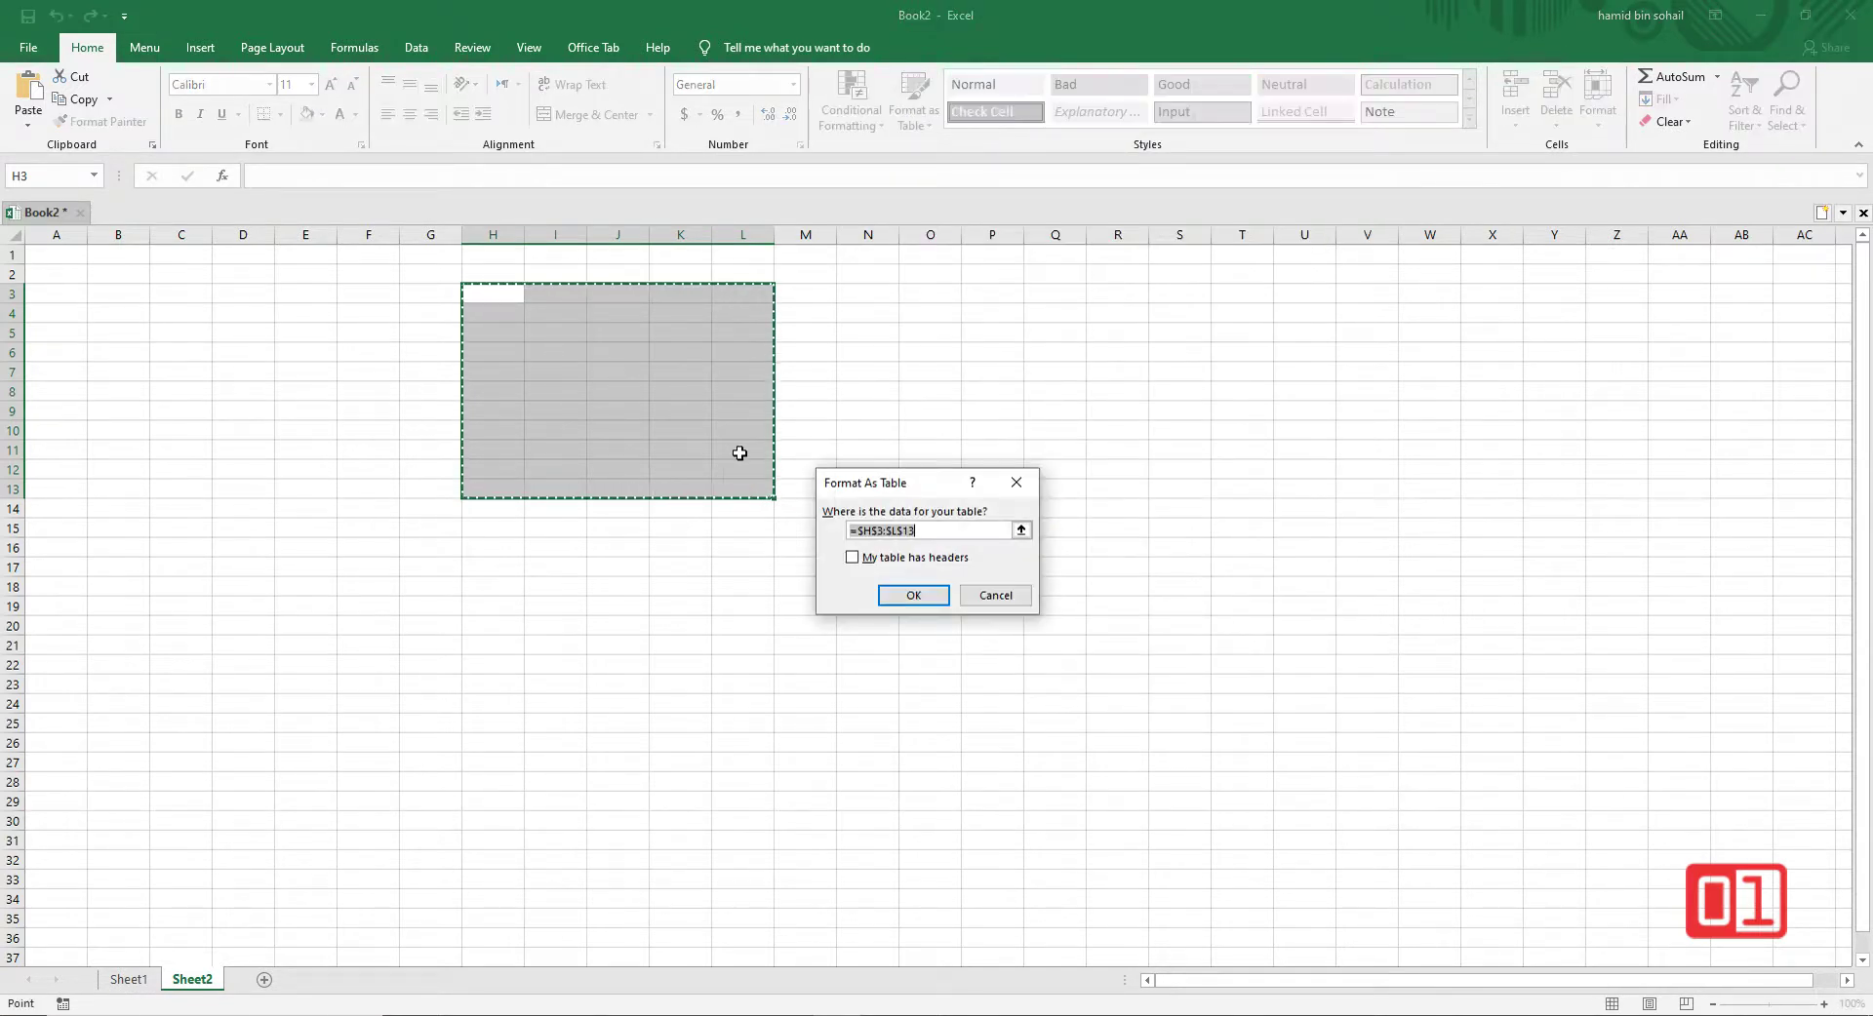
left_click(905, 593)
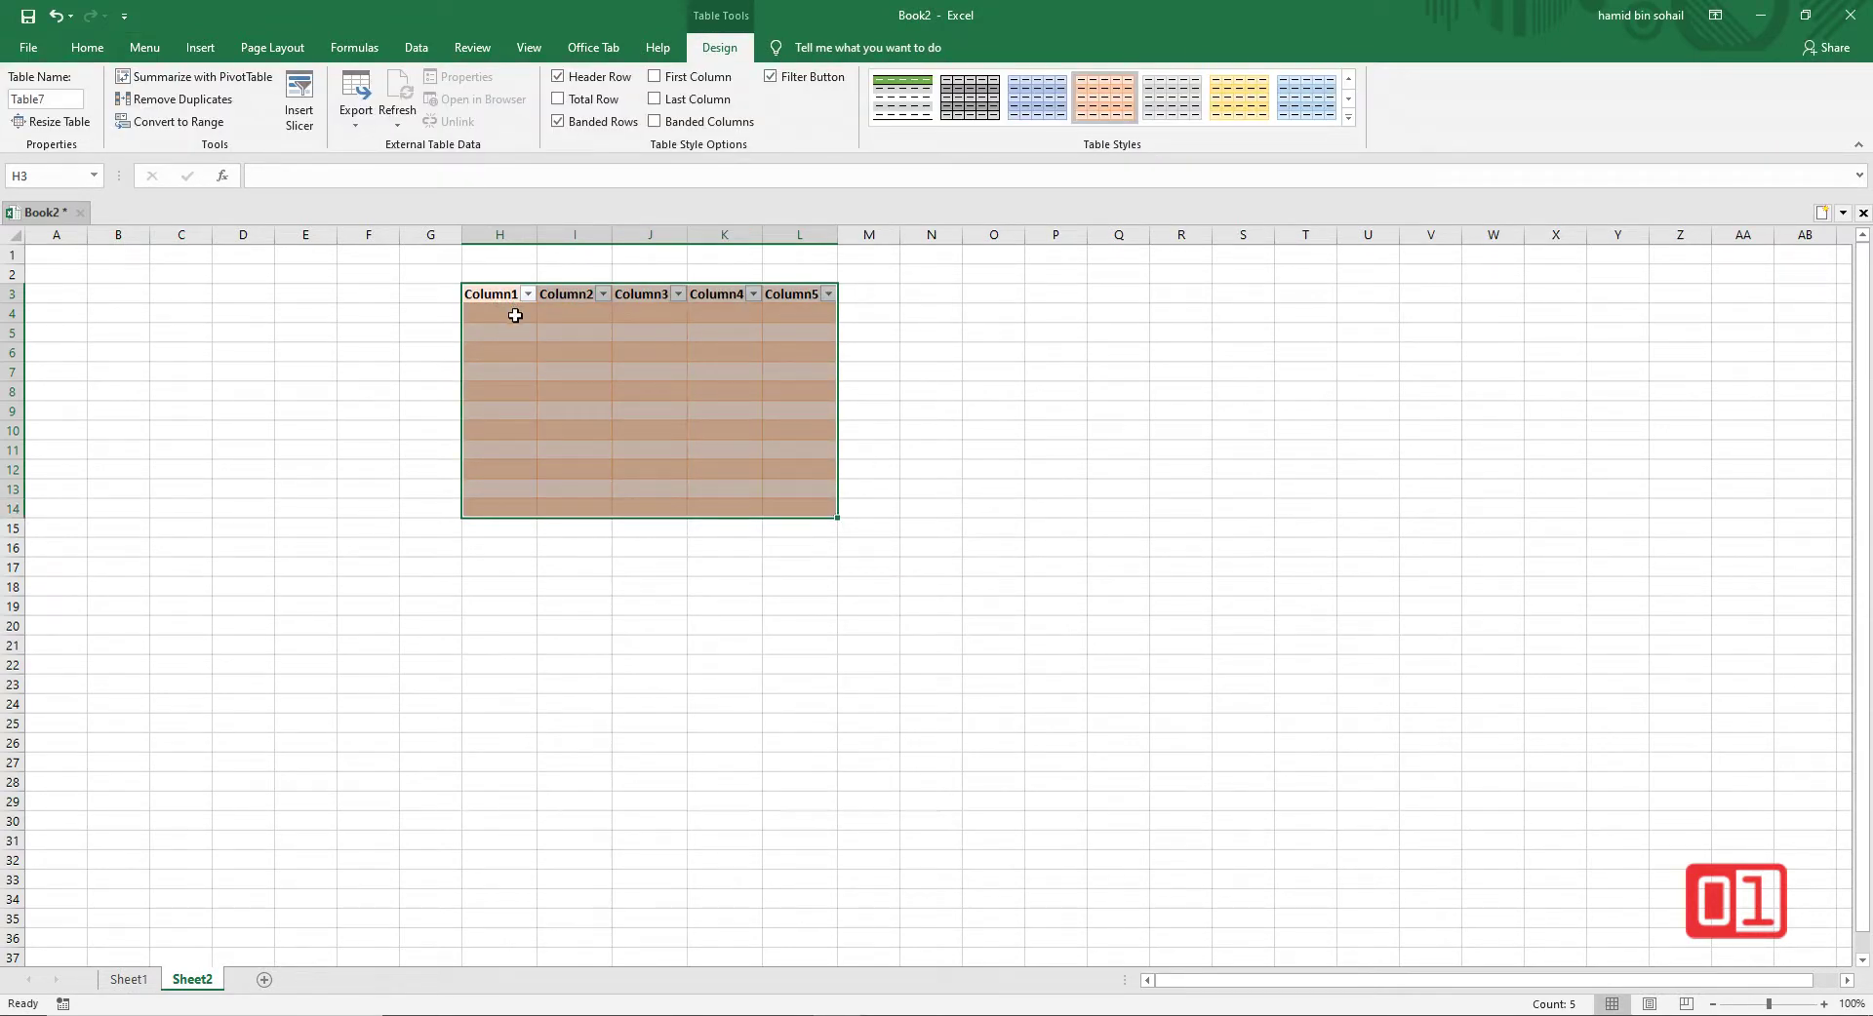
Step: Compare the available table tools when a cell inside the blank table is selected and when one outside it is
left_click(925, 360)
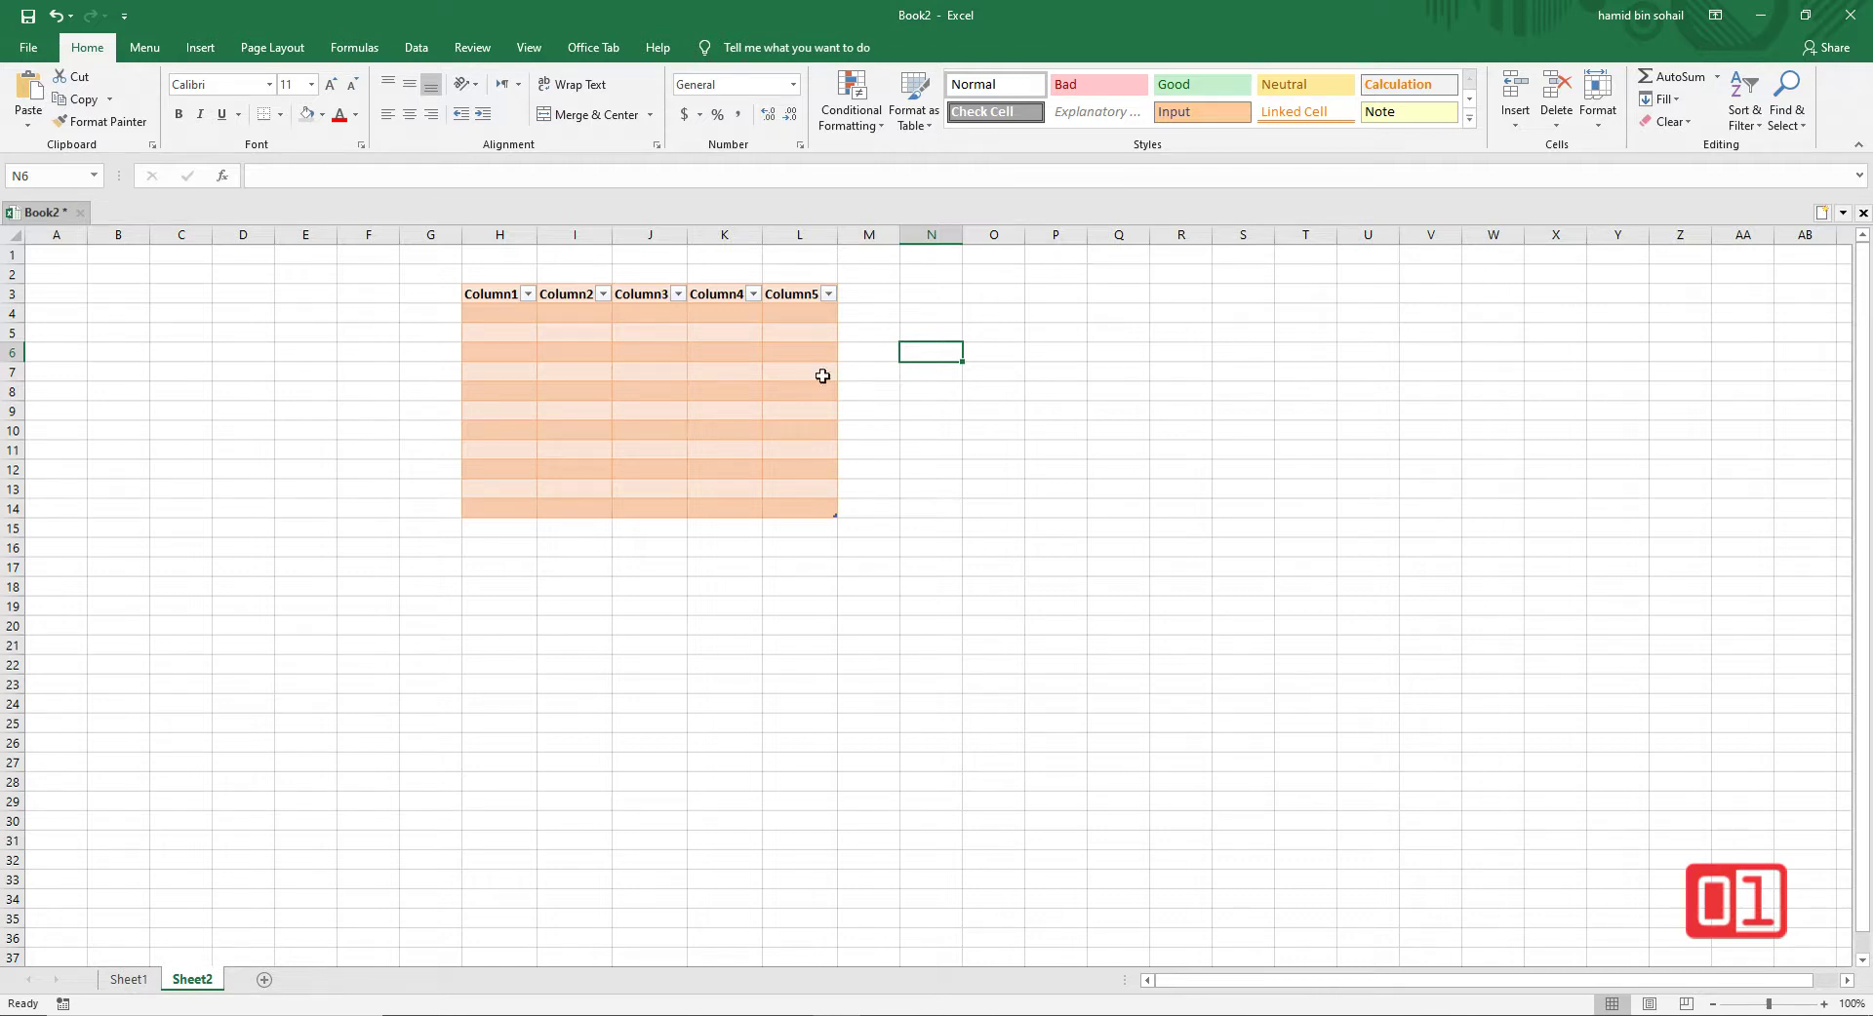
left_click(720, 386)
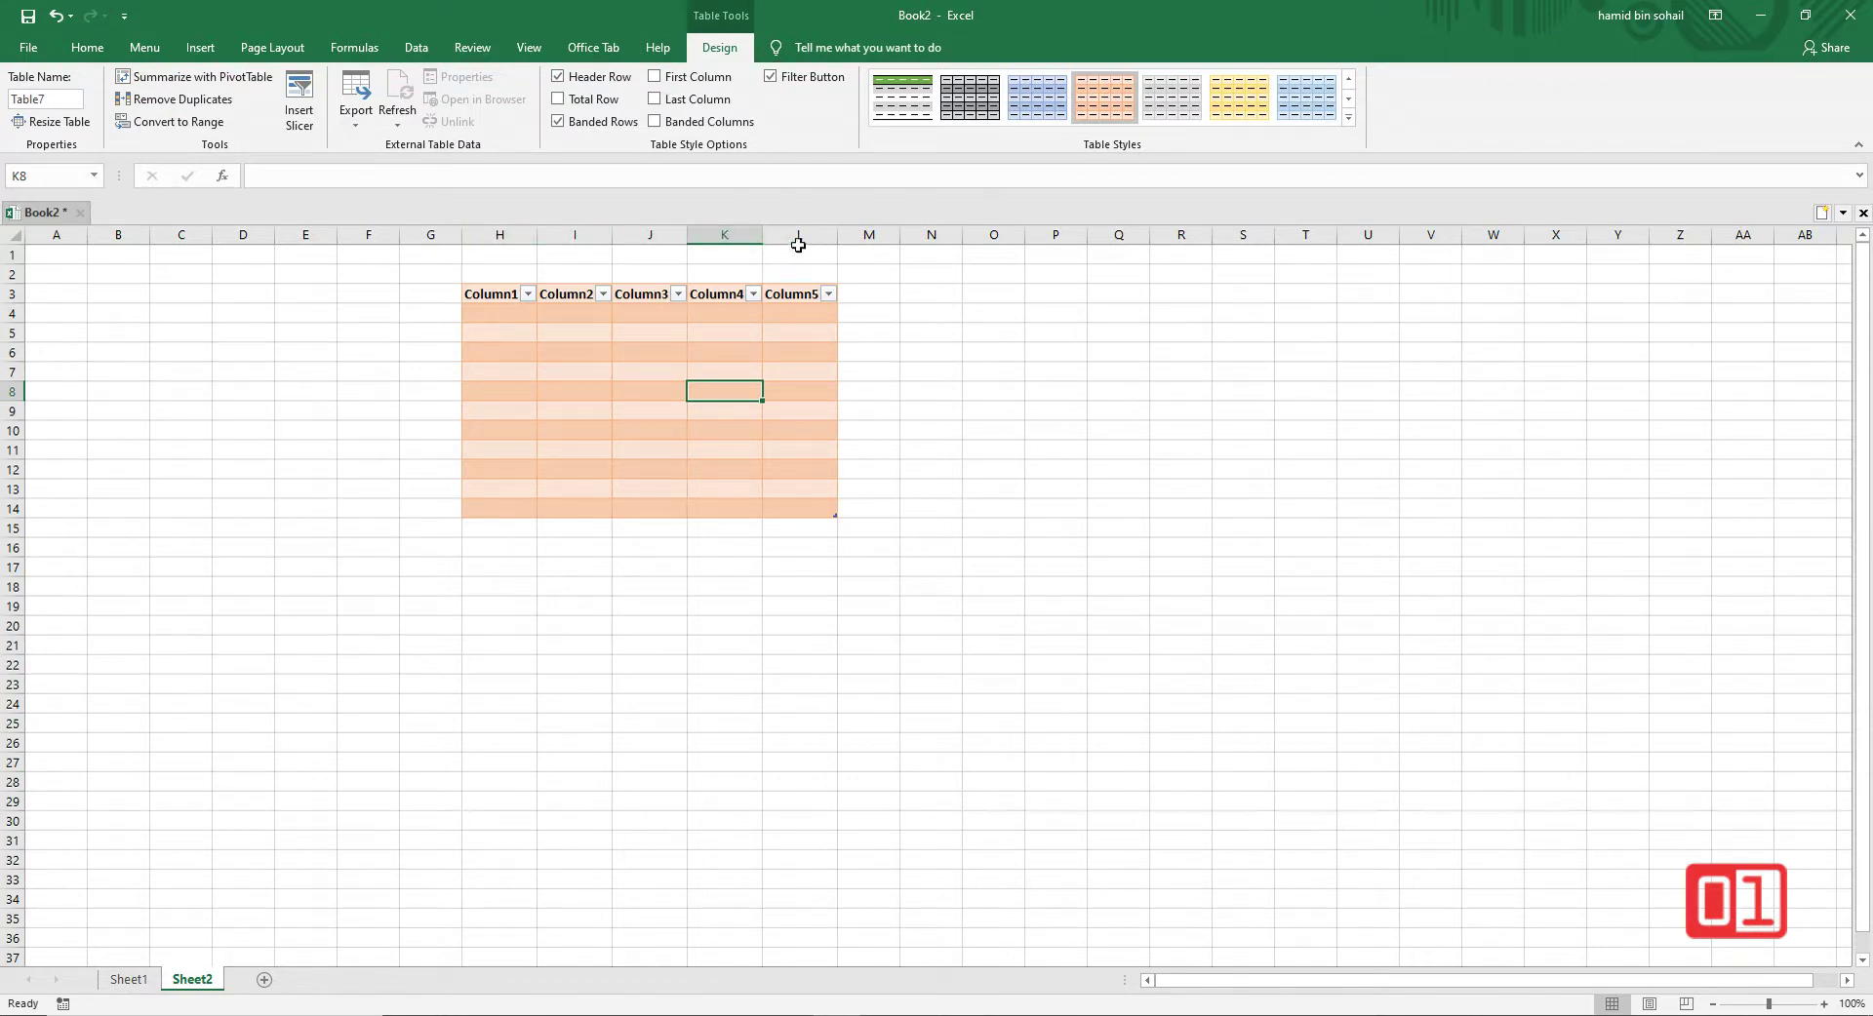
left_click(915, 330)
left_click(857, 353)
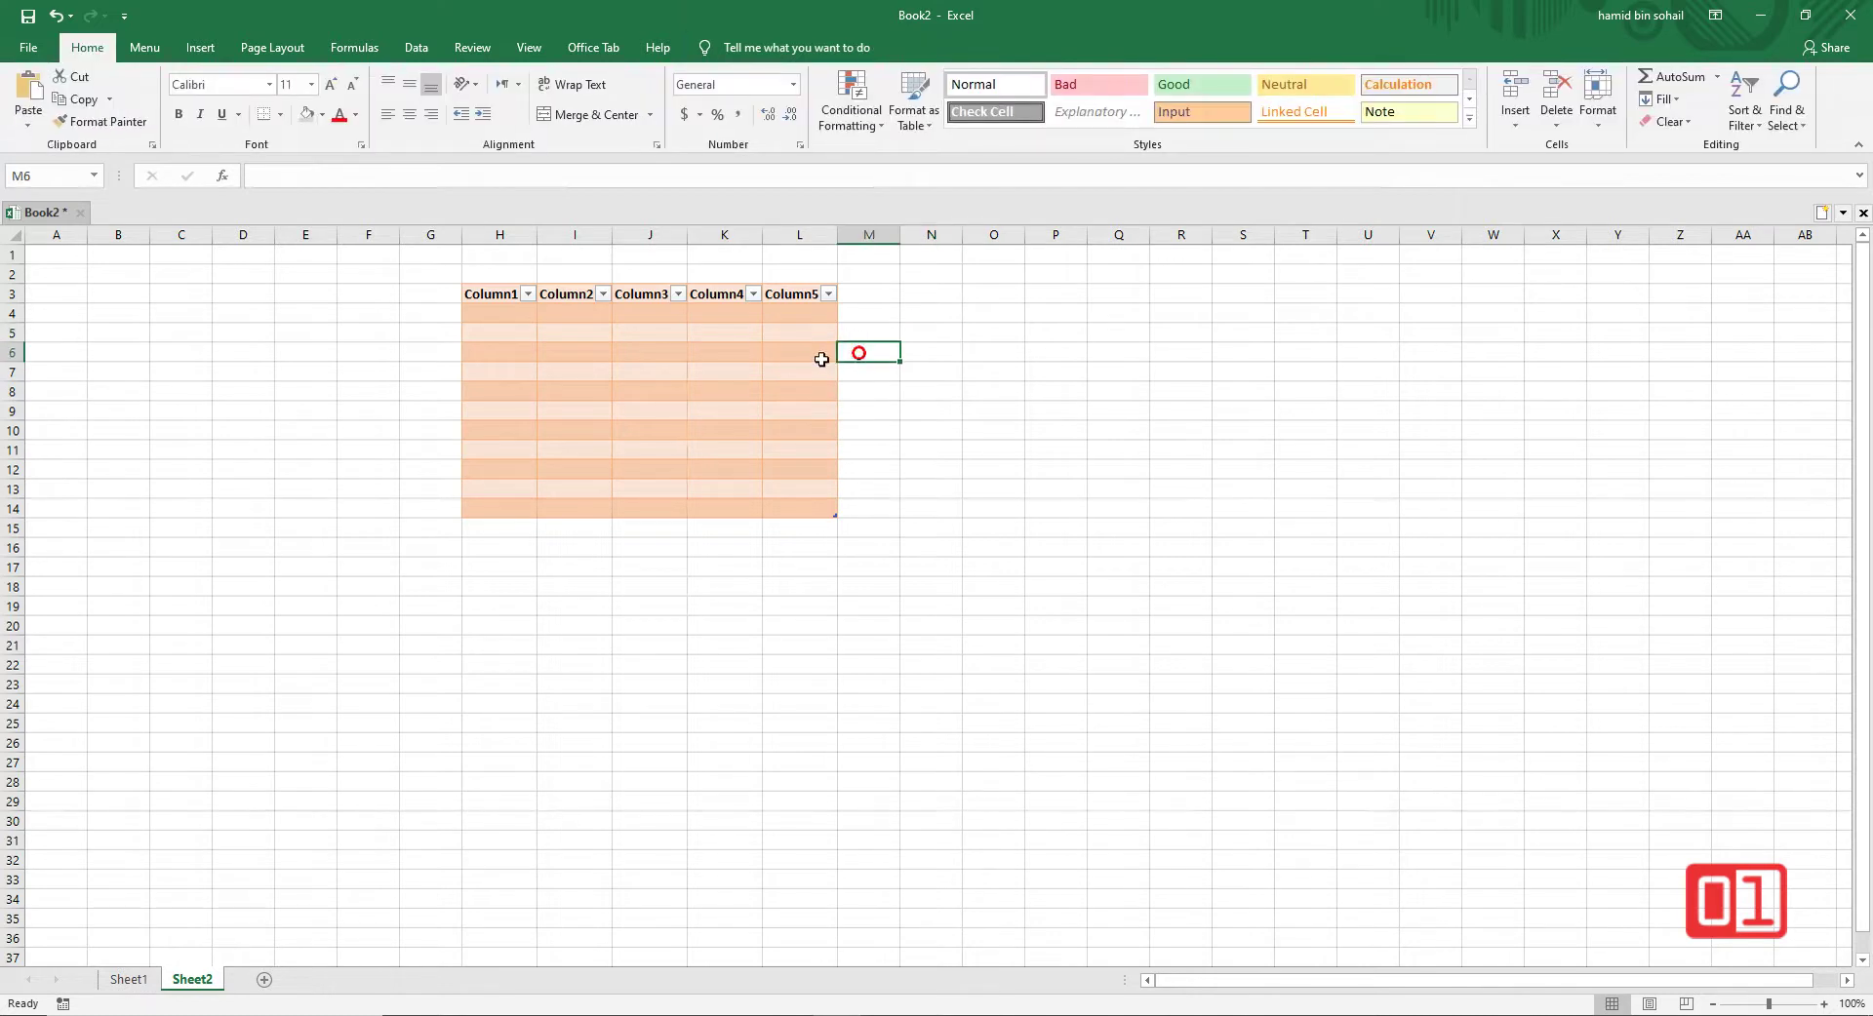
left_click(791, 365)
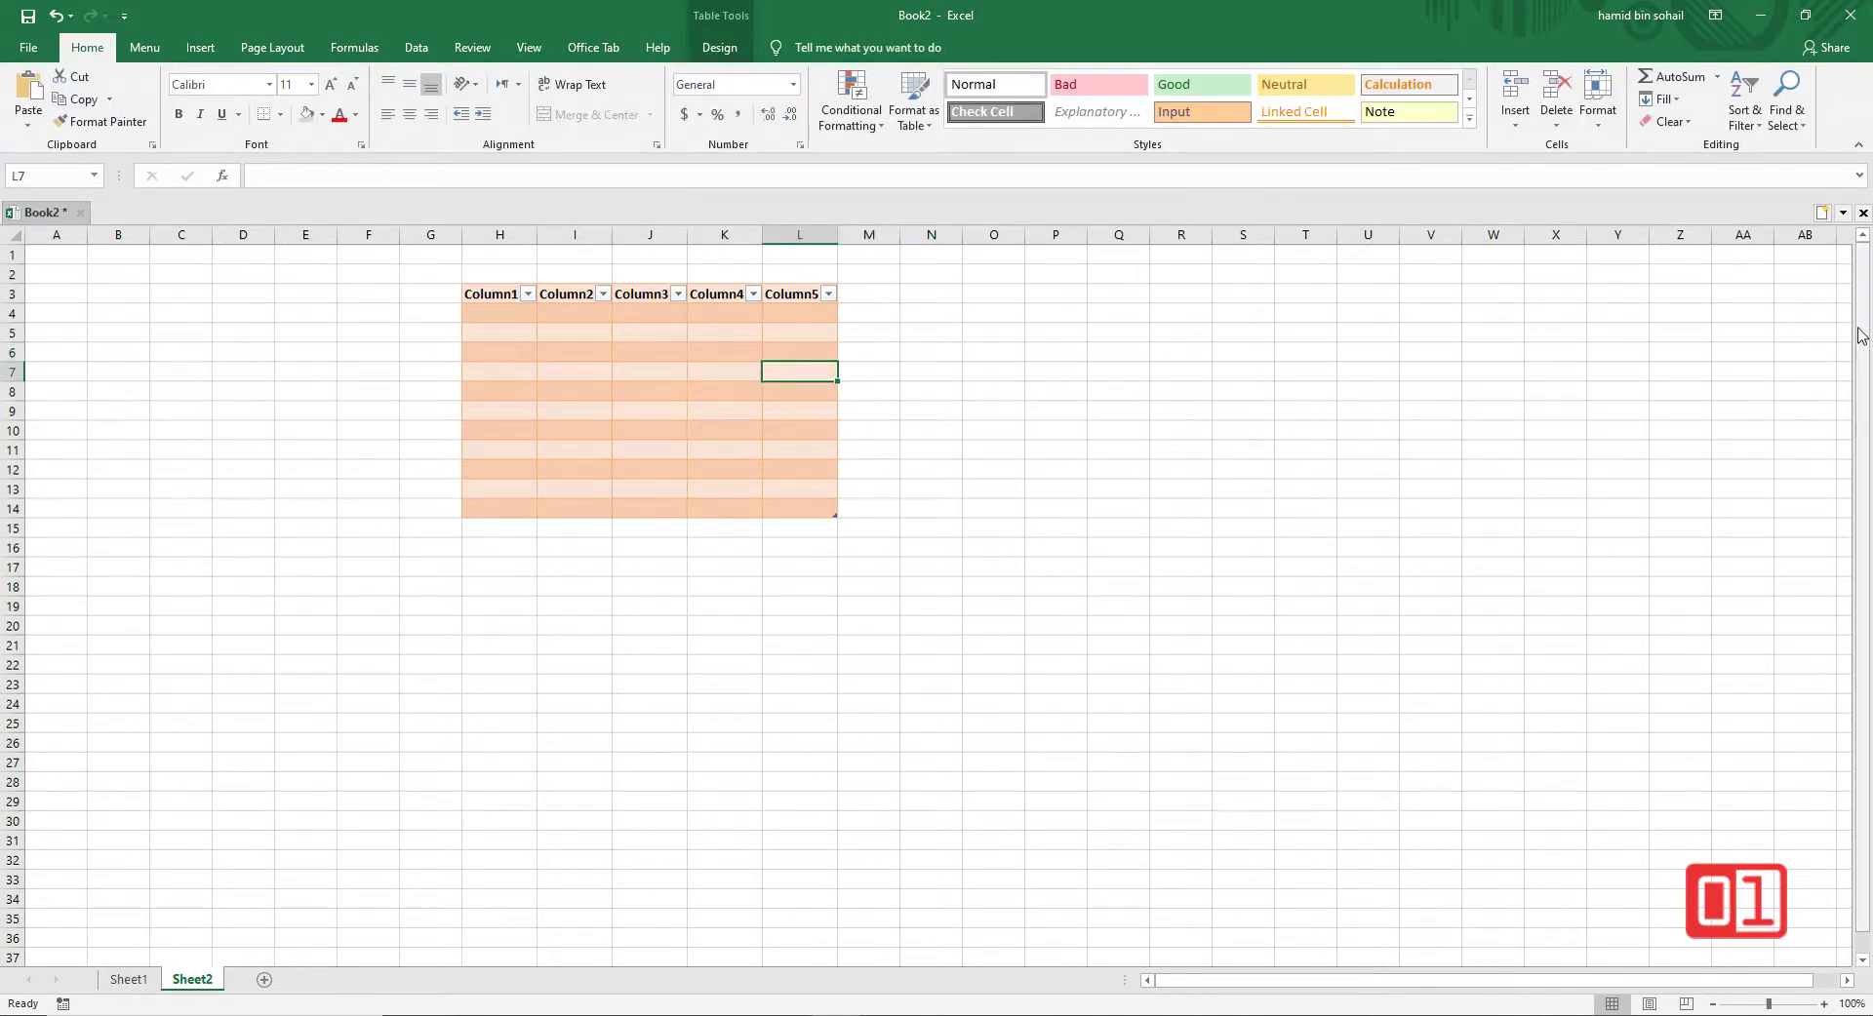
Step: Examine the sheet's column headings beyond the table's header row, with a cell inside the table selected and with one outside
left_click_drag(1863, 335, 1863, 420)
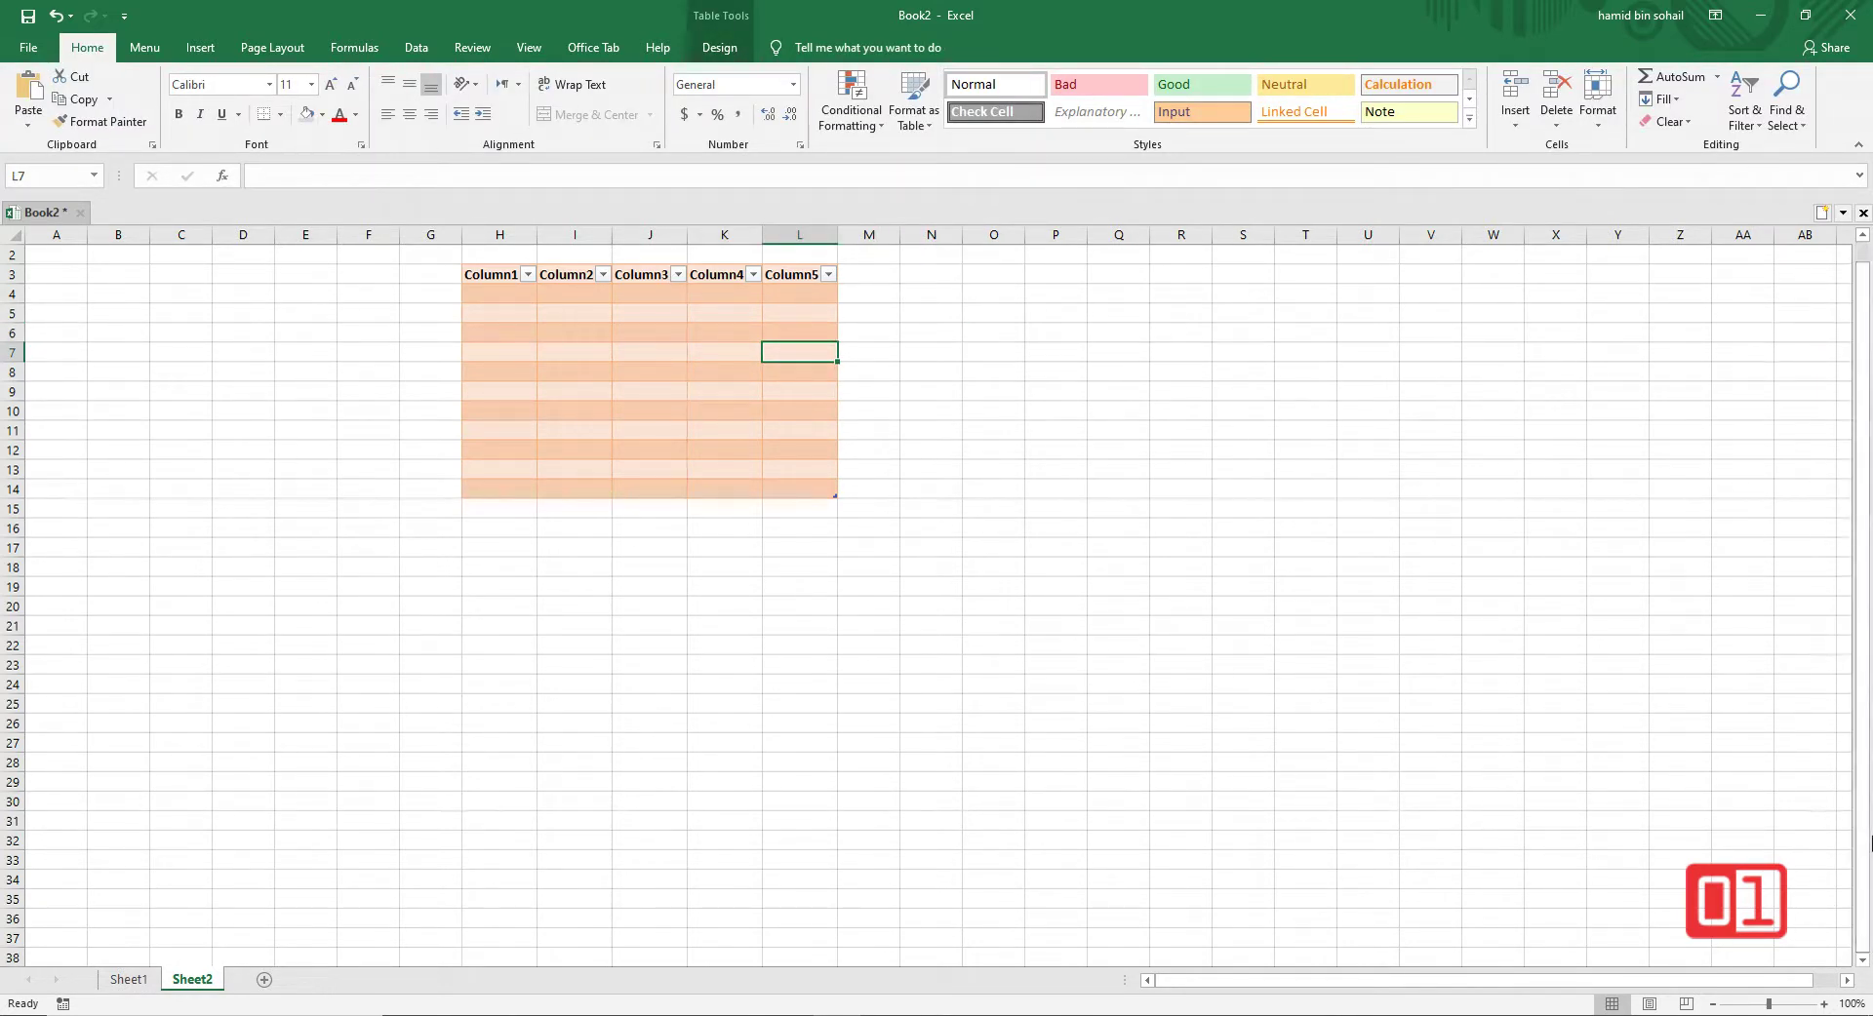
left_click(1861, 961)
left_click(1861, 961)
left_click(1860, 961)
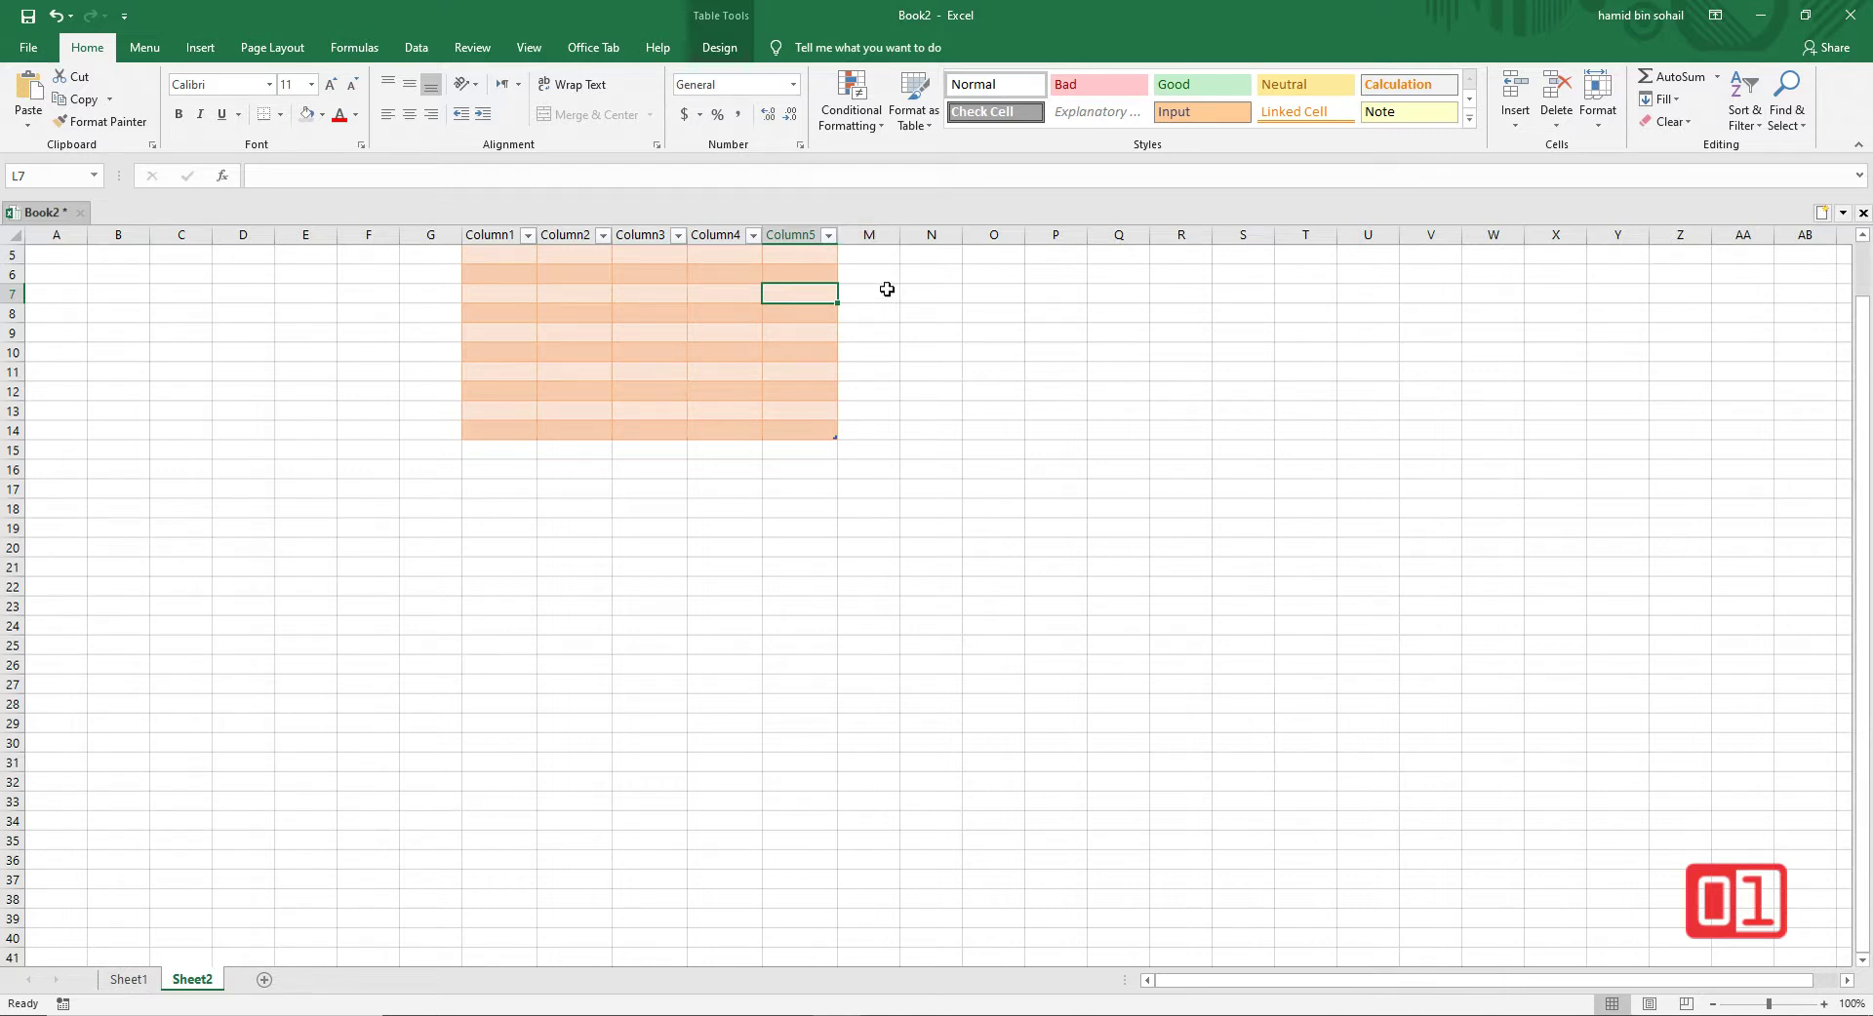
left_click(680, 297)
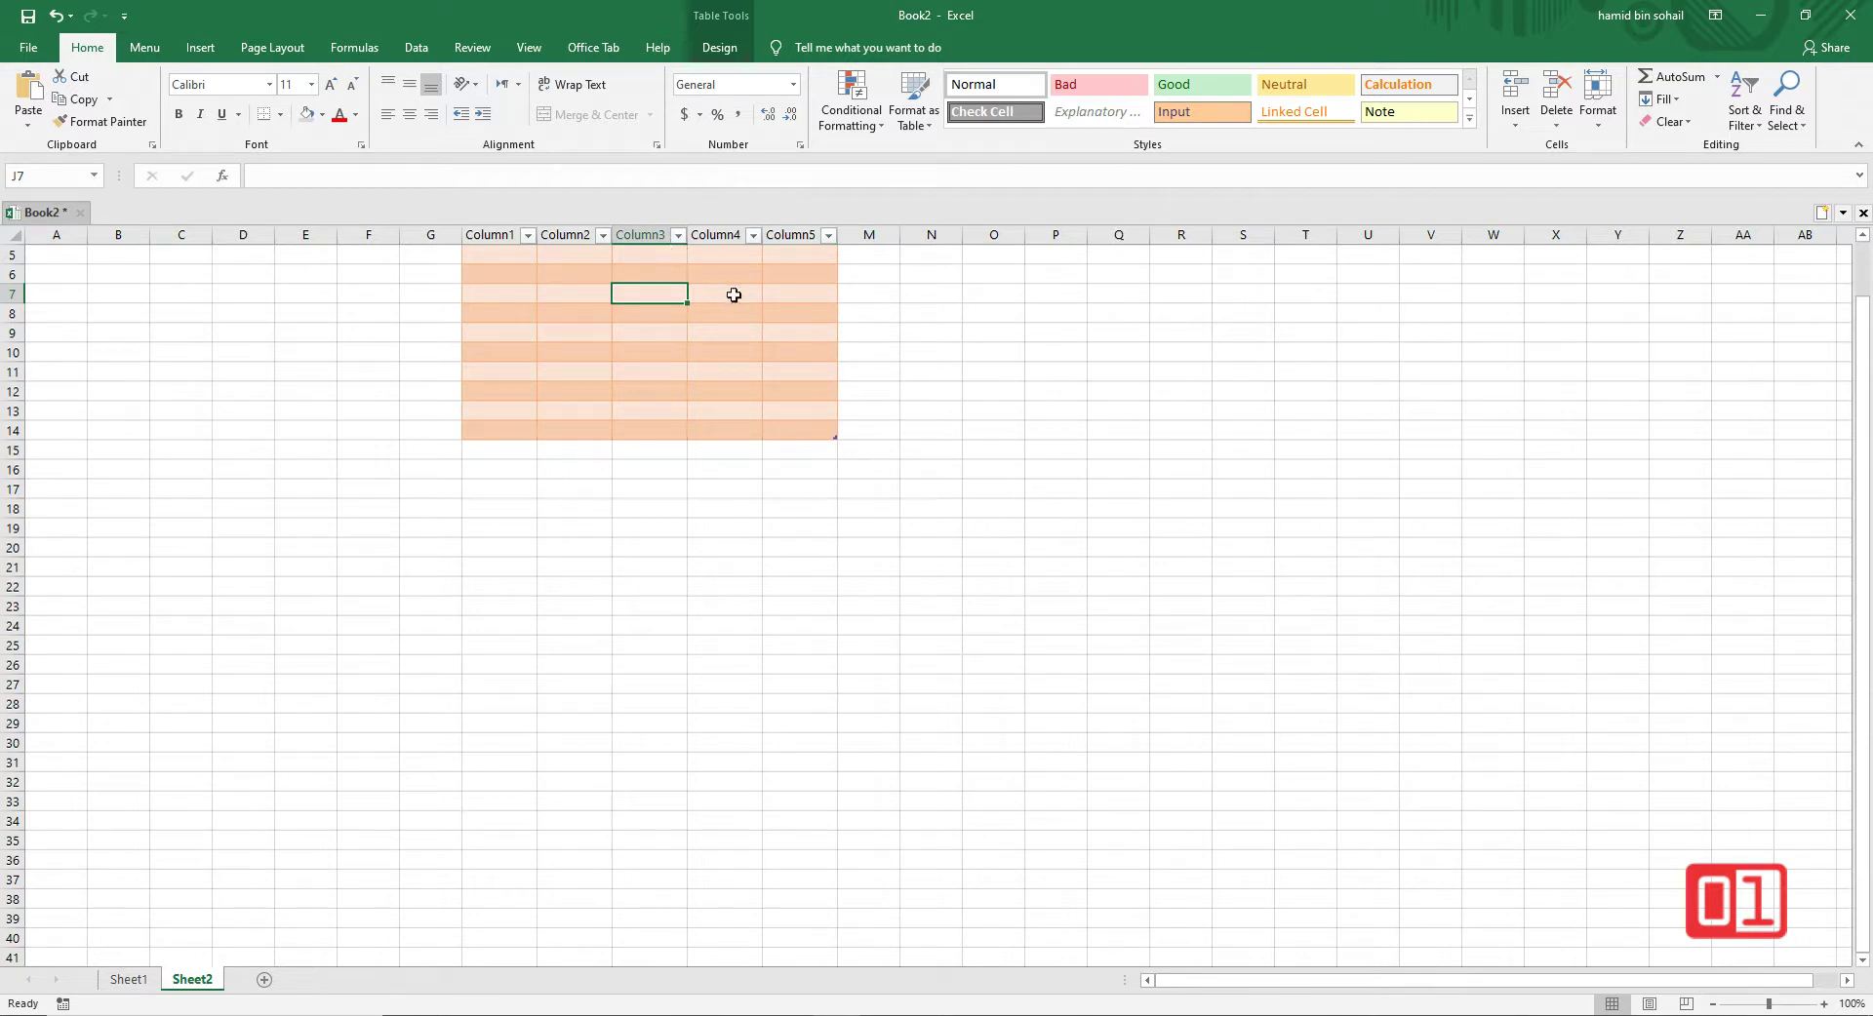
left_click(909, 306)
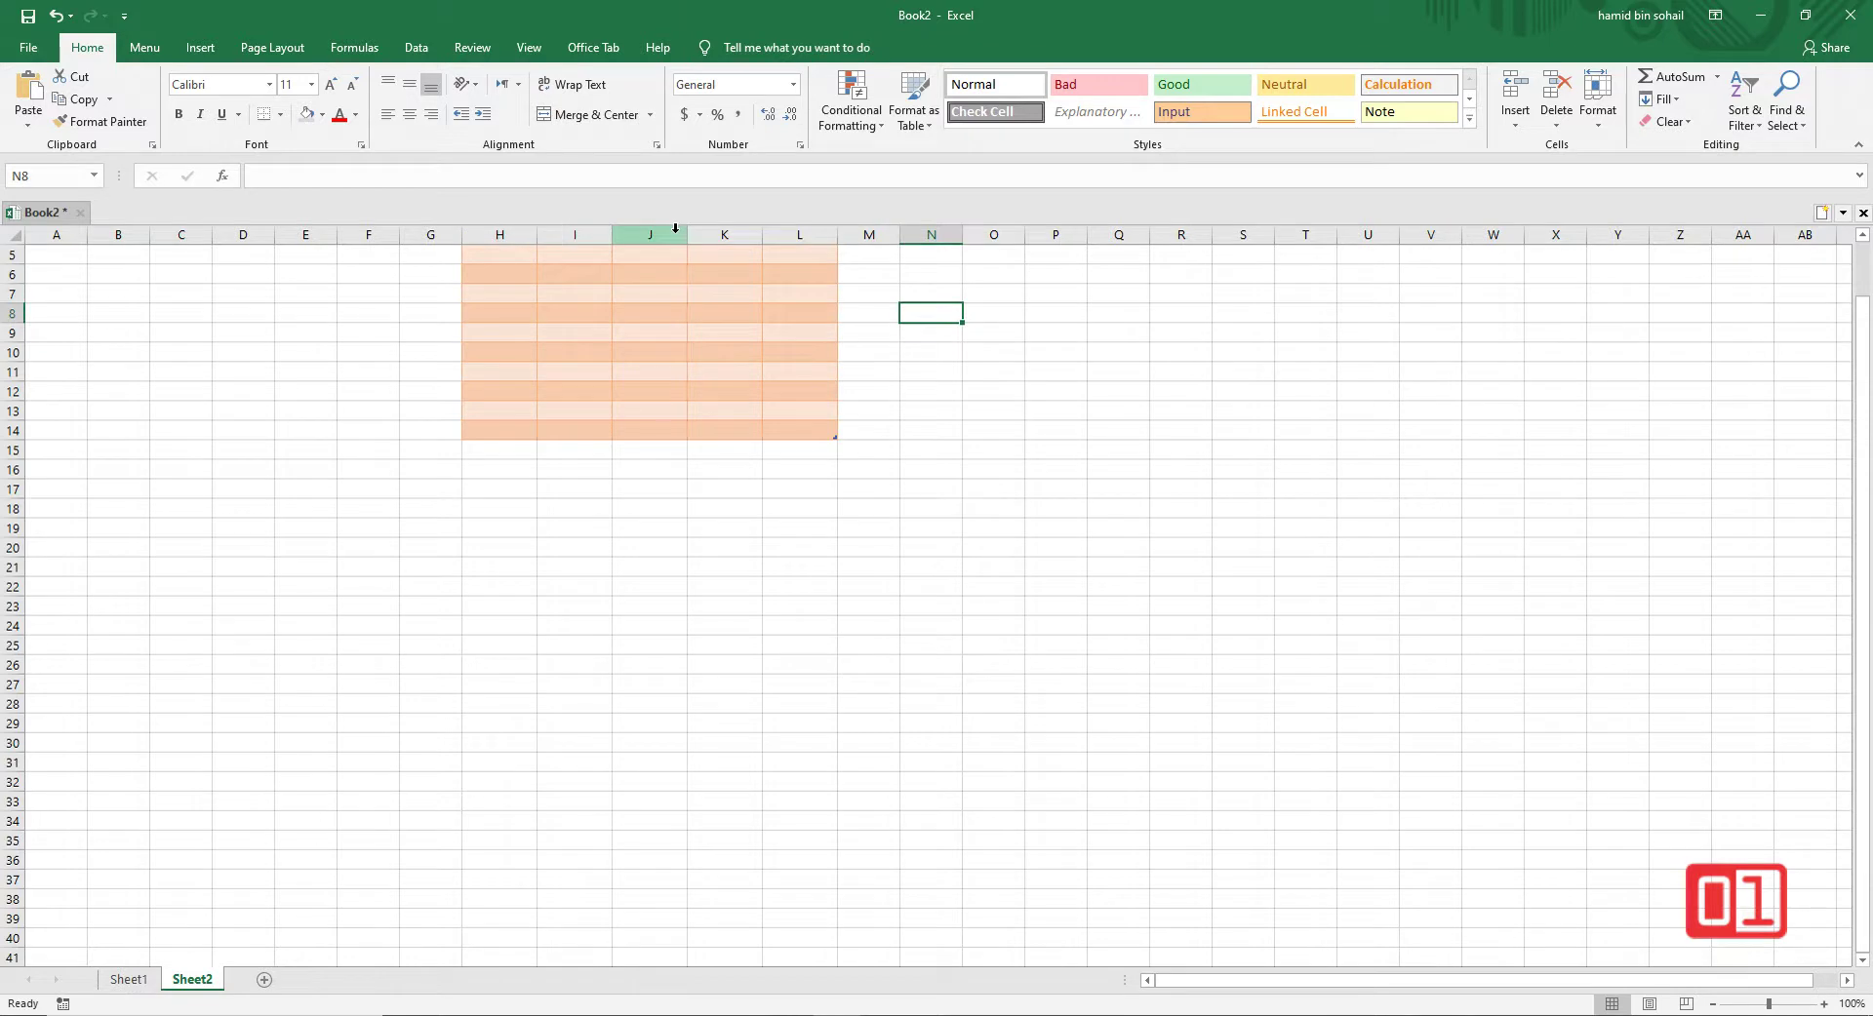
left_click(1862, 235)
left_click(1158, 390)
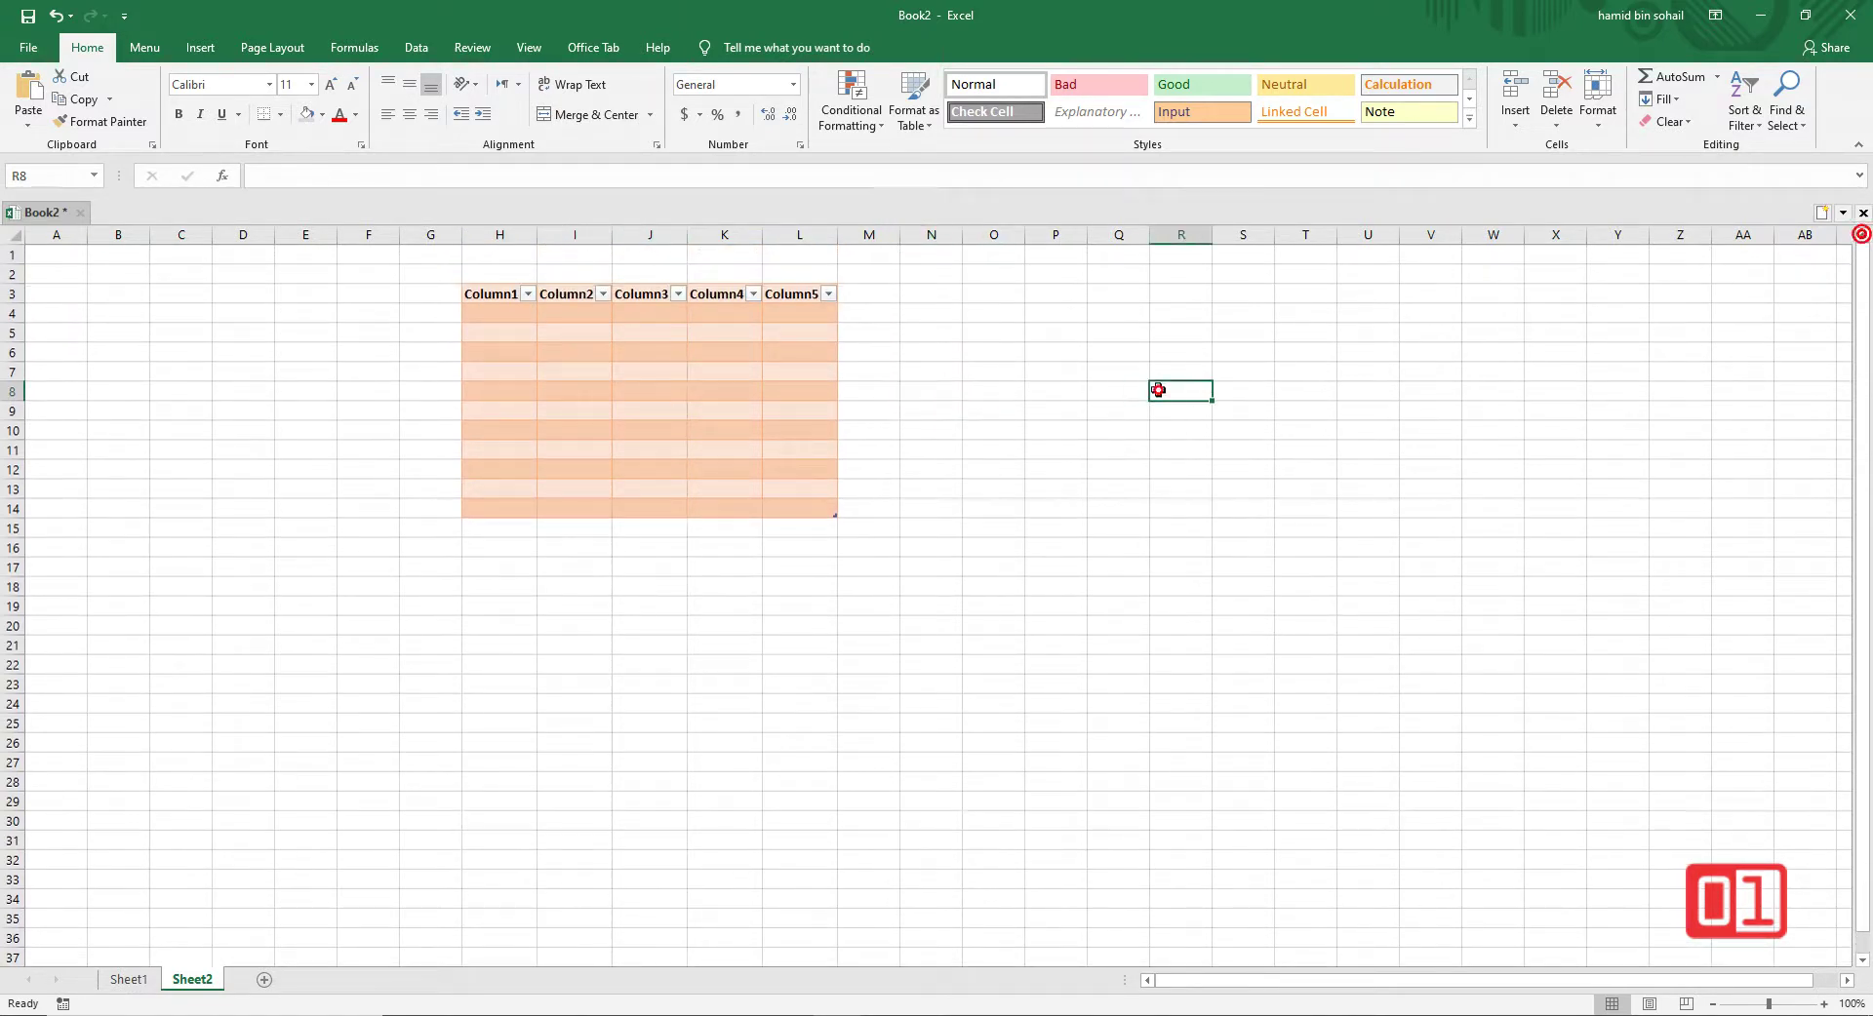
Step: Recheck the column headings below the table's header row by alternating the selection between cells inside the table and cells beside it
left_click(645, 364)
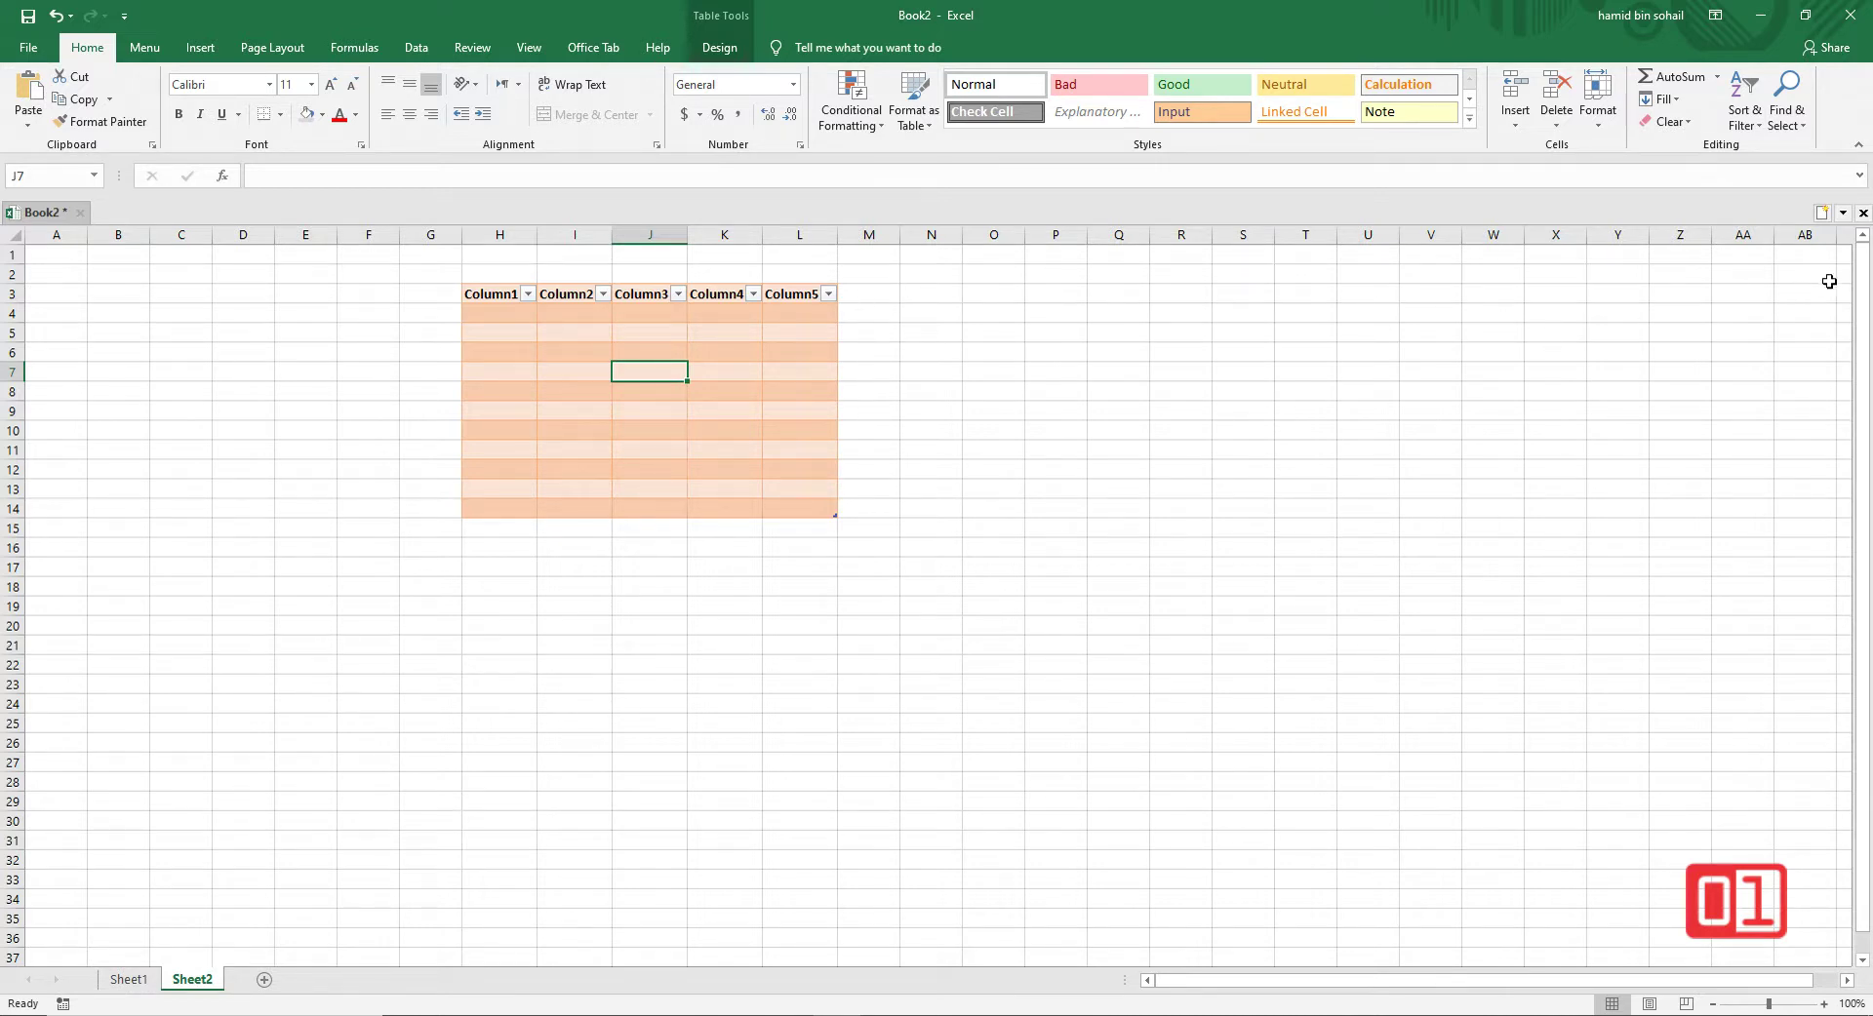
left_click(1862, 959)
left_click(1862, 960)
left_click(1862, 960)
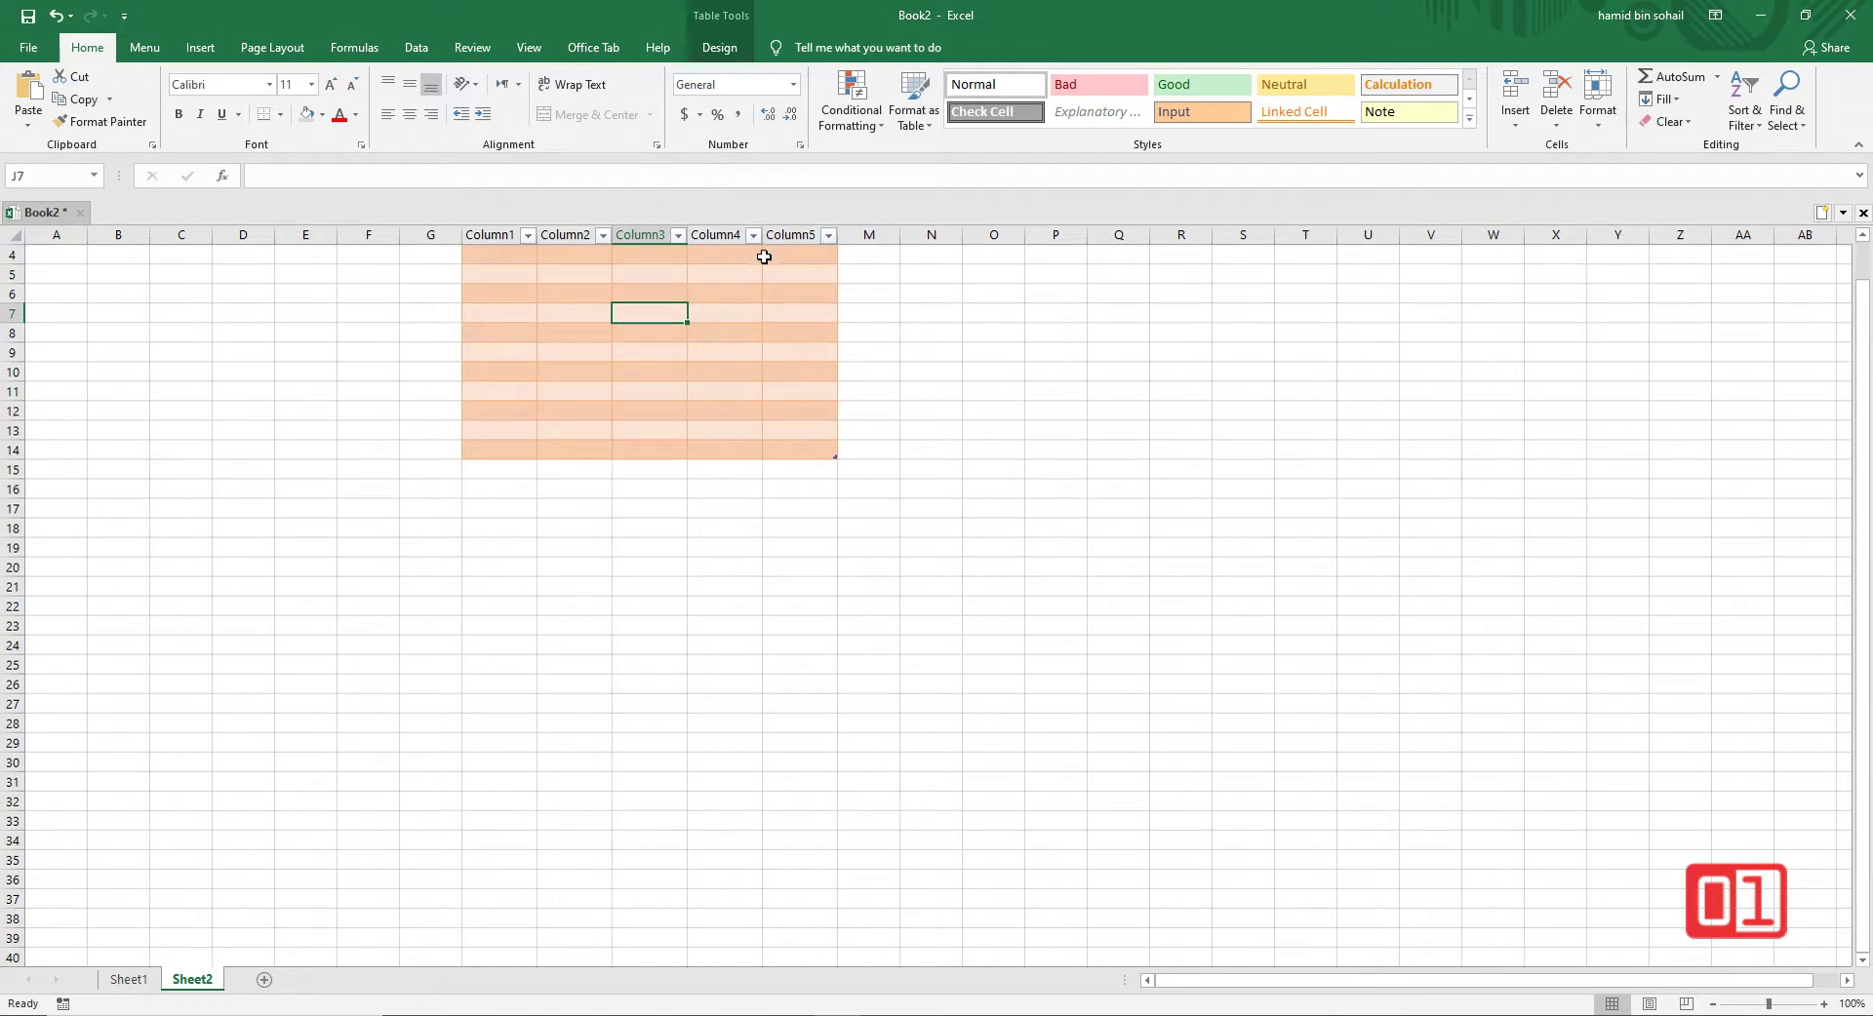
left_click(936, 306)
left_click(731, 293)
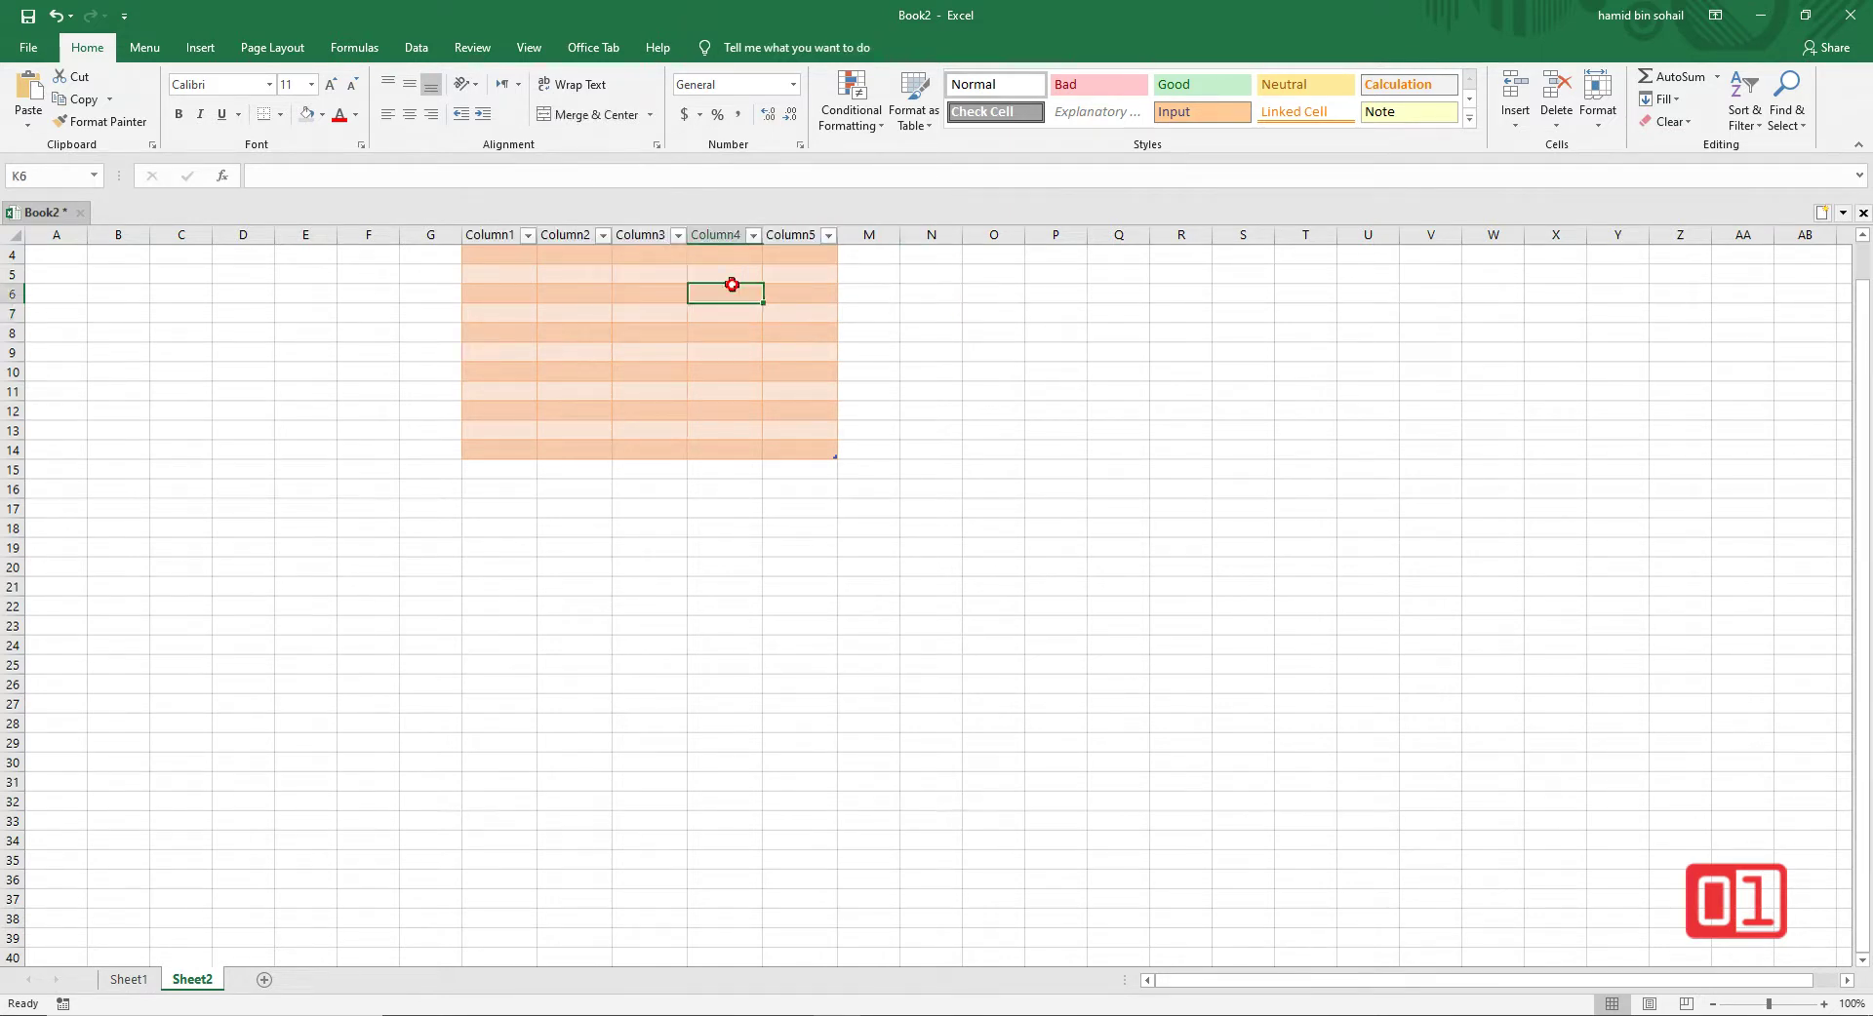
left_click(894, 293)
left_click(770, 293)
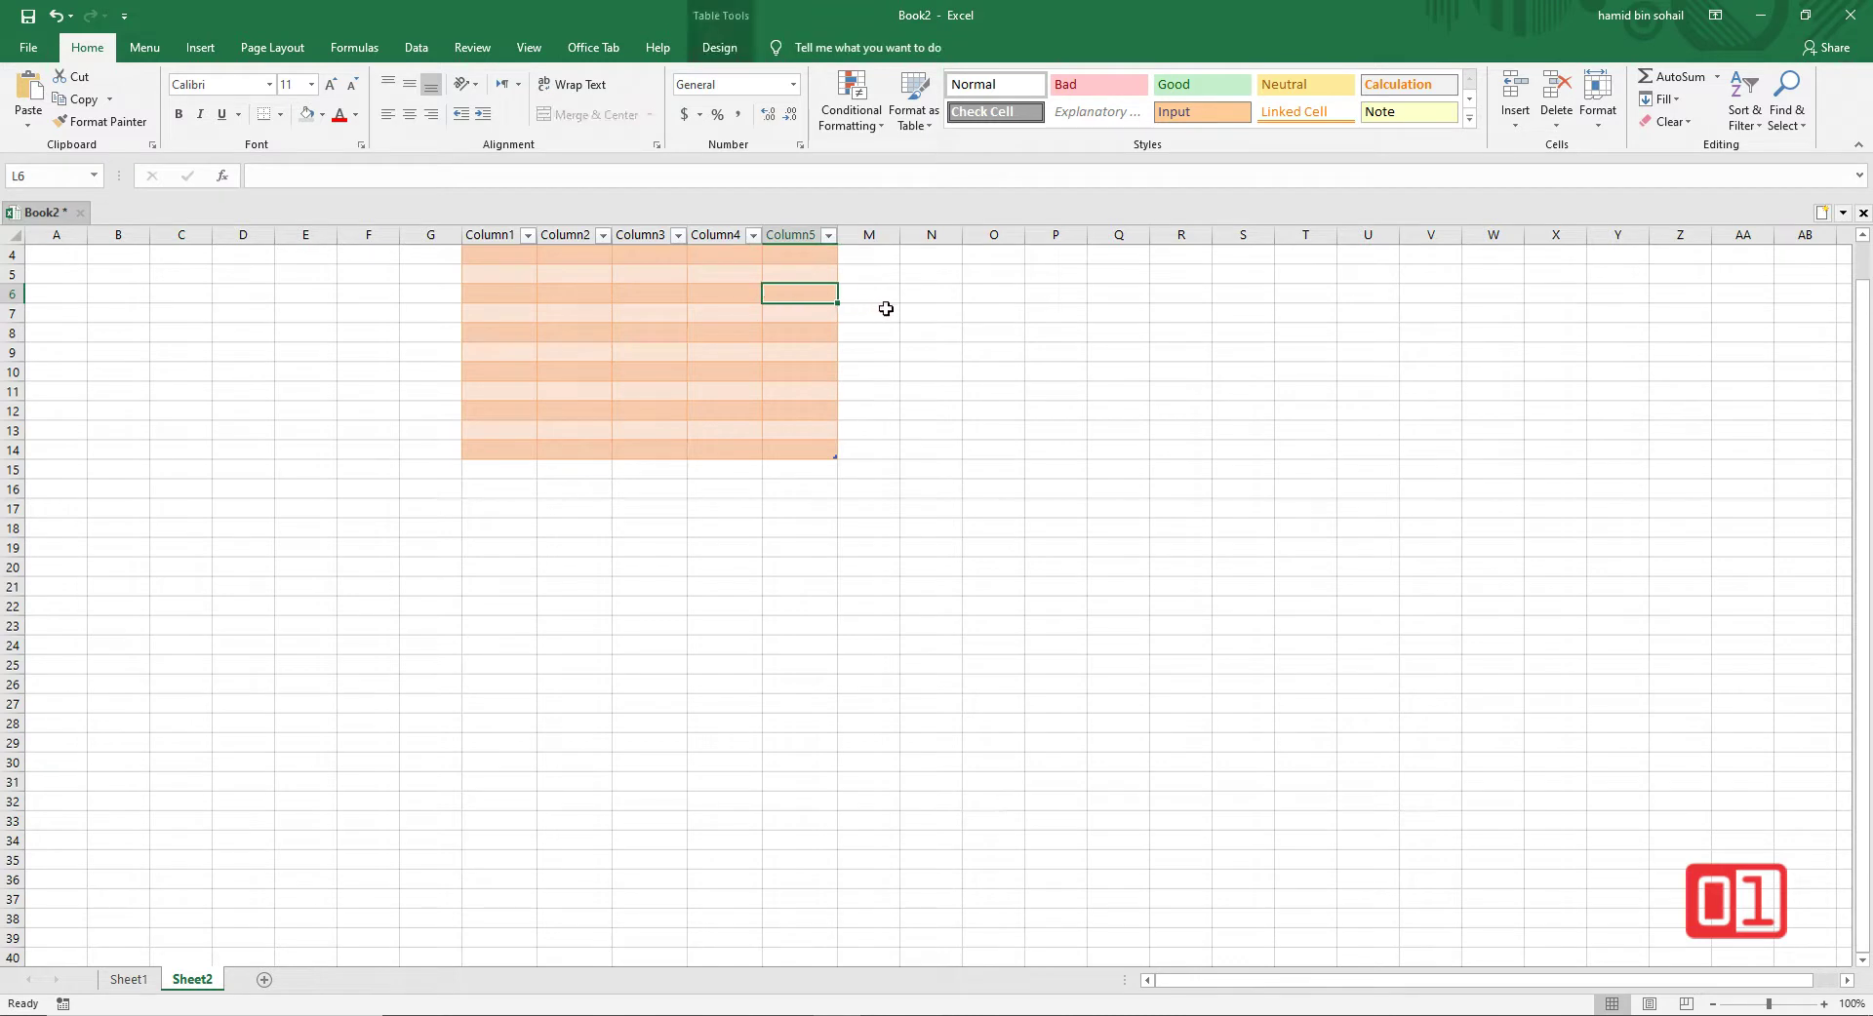
left_click(886, 304)
left_click(741, 294)
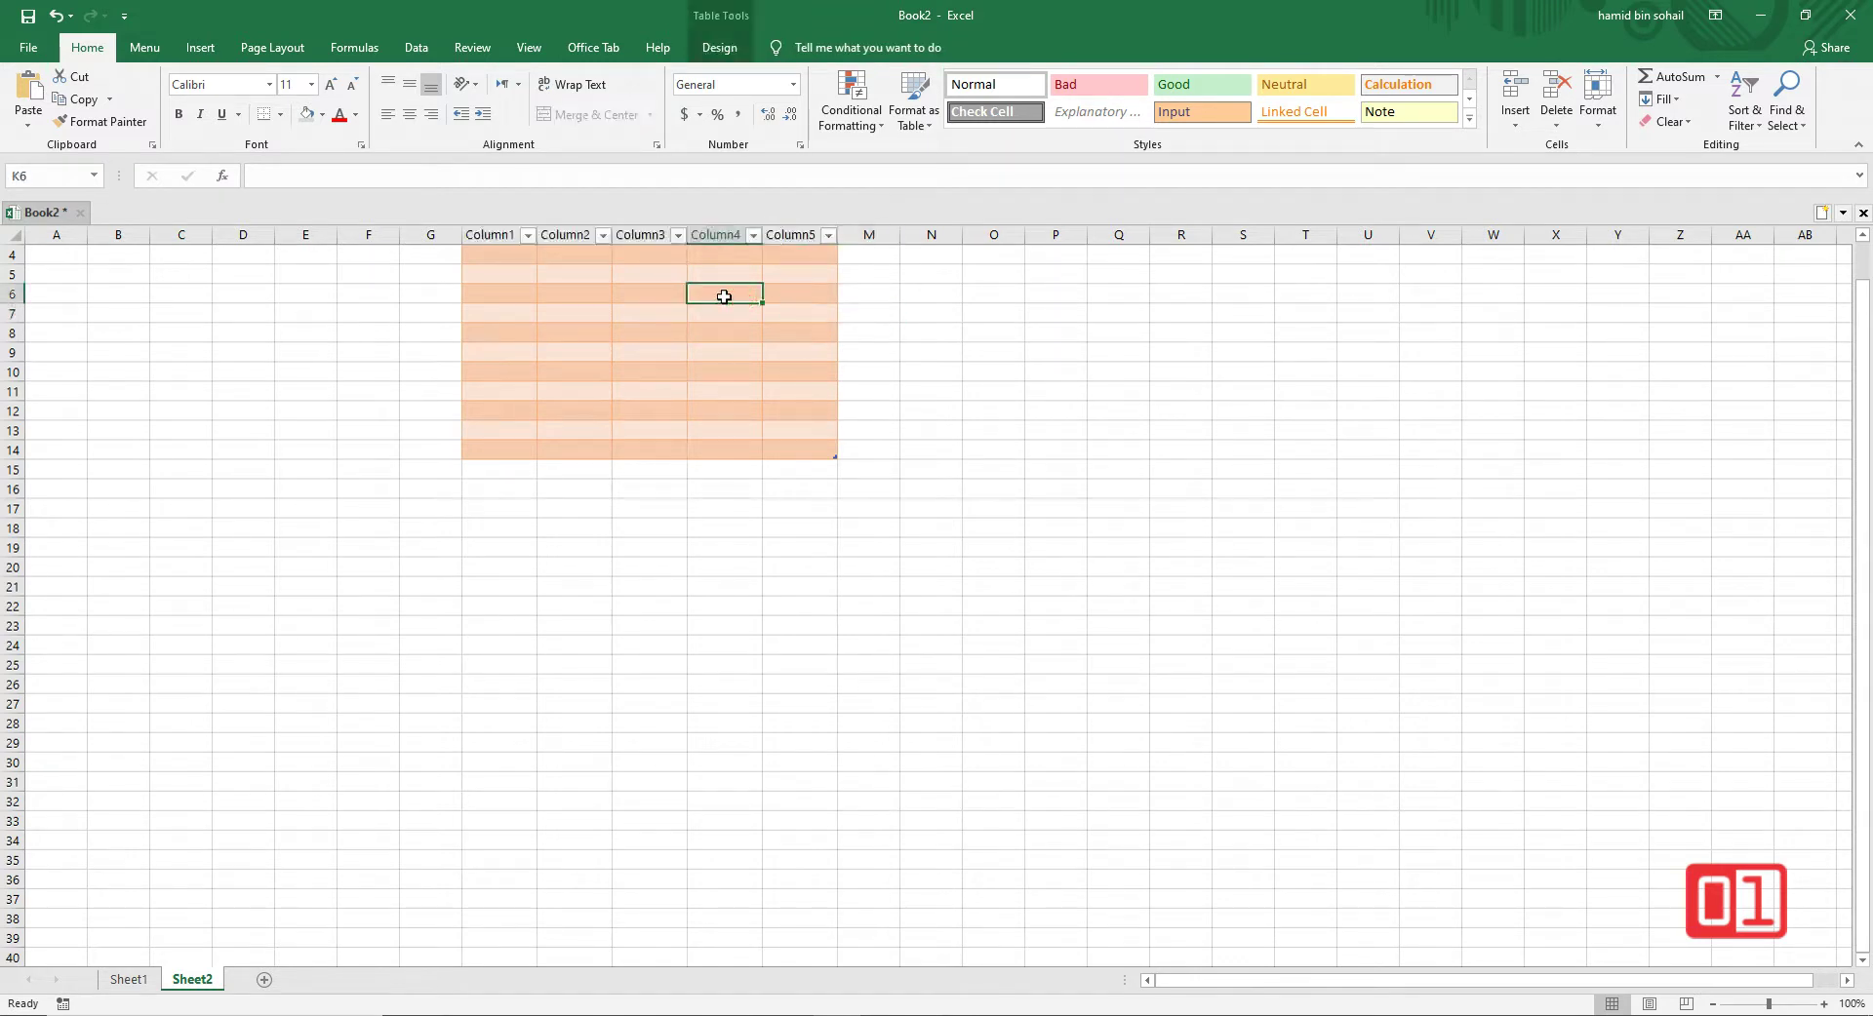
left_click(890, 297)
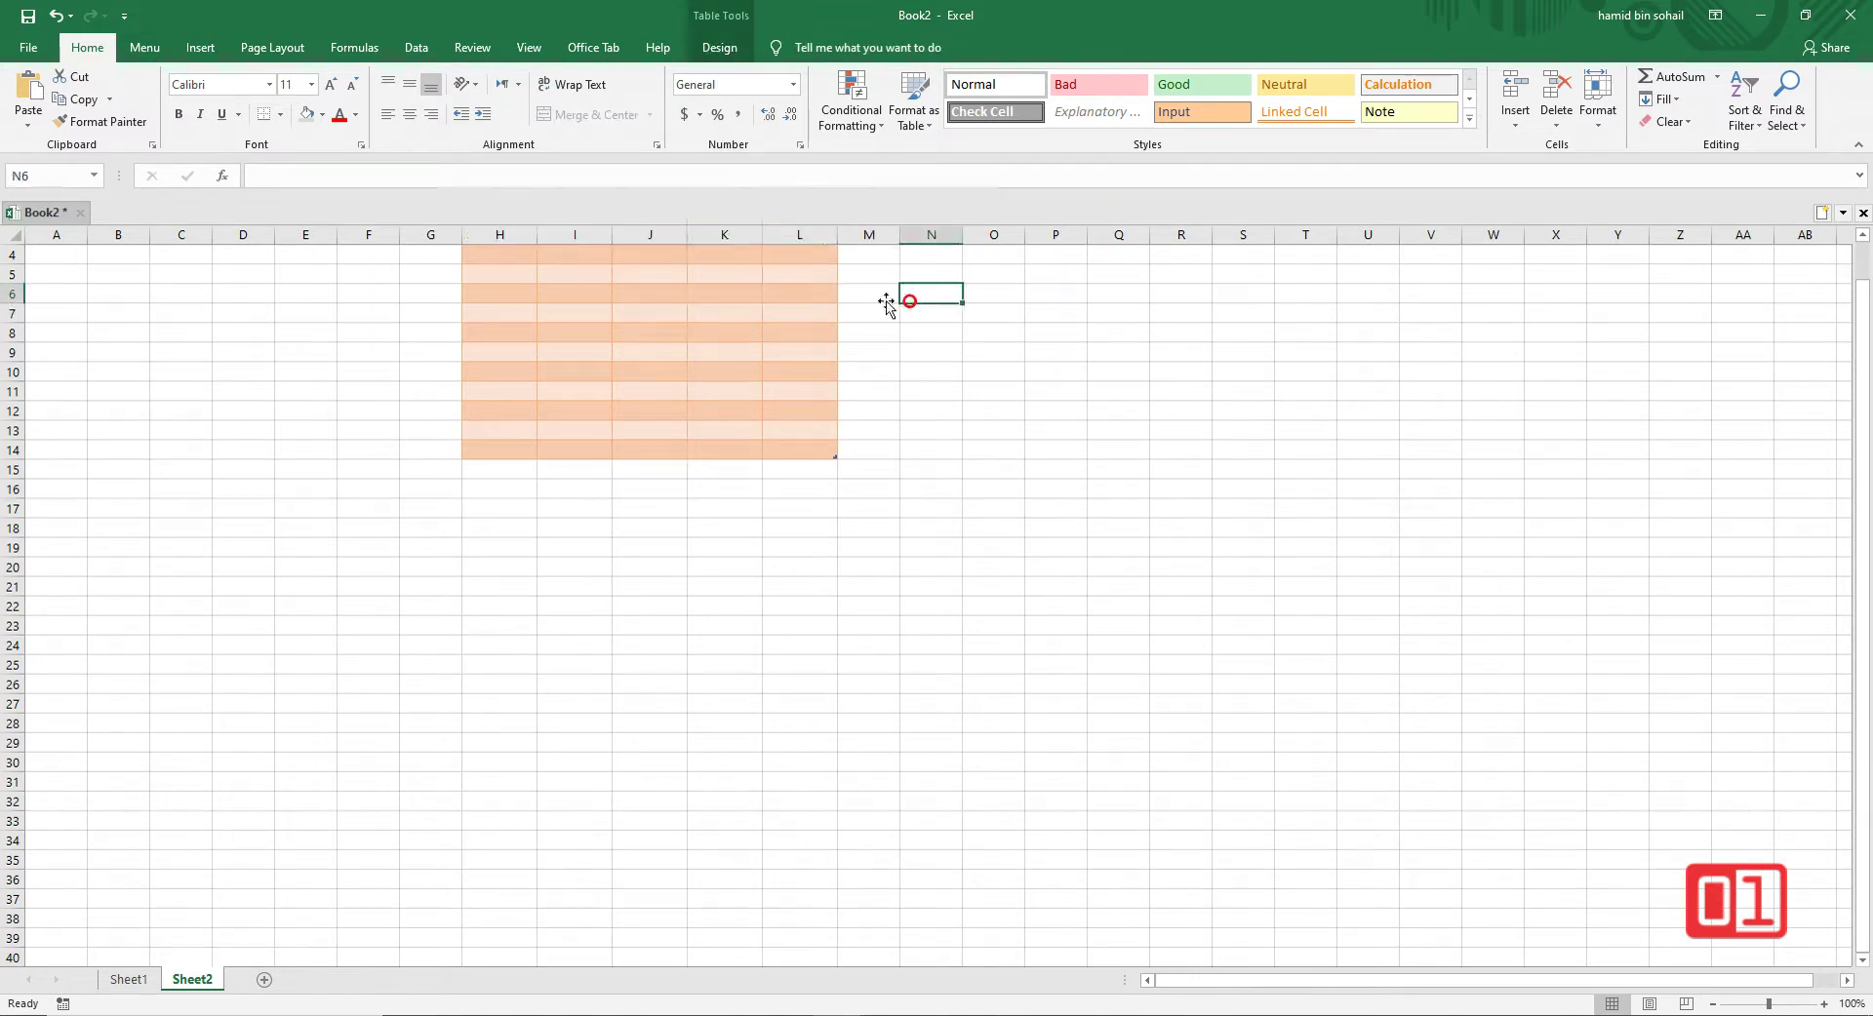
left_click(741, 294)
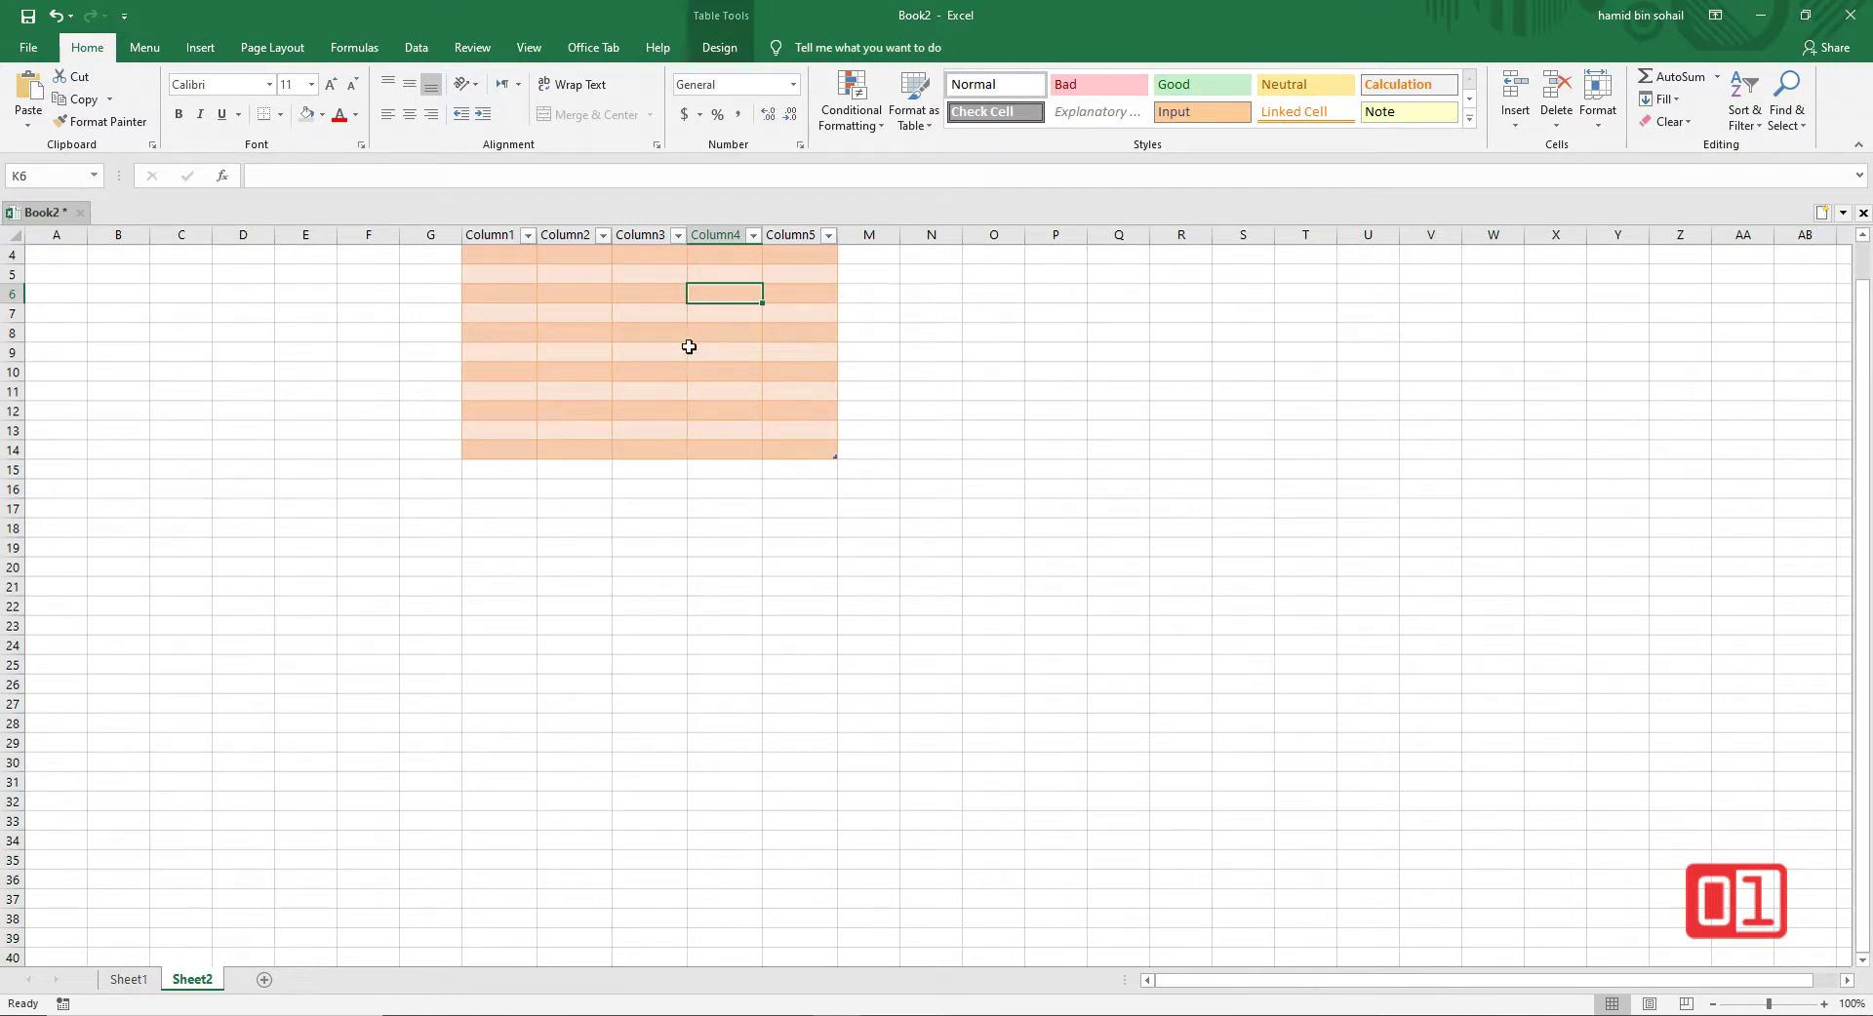
left_click(685, 348)
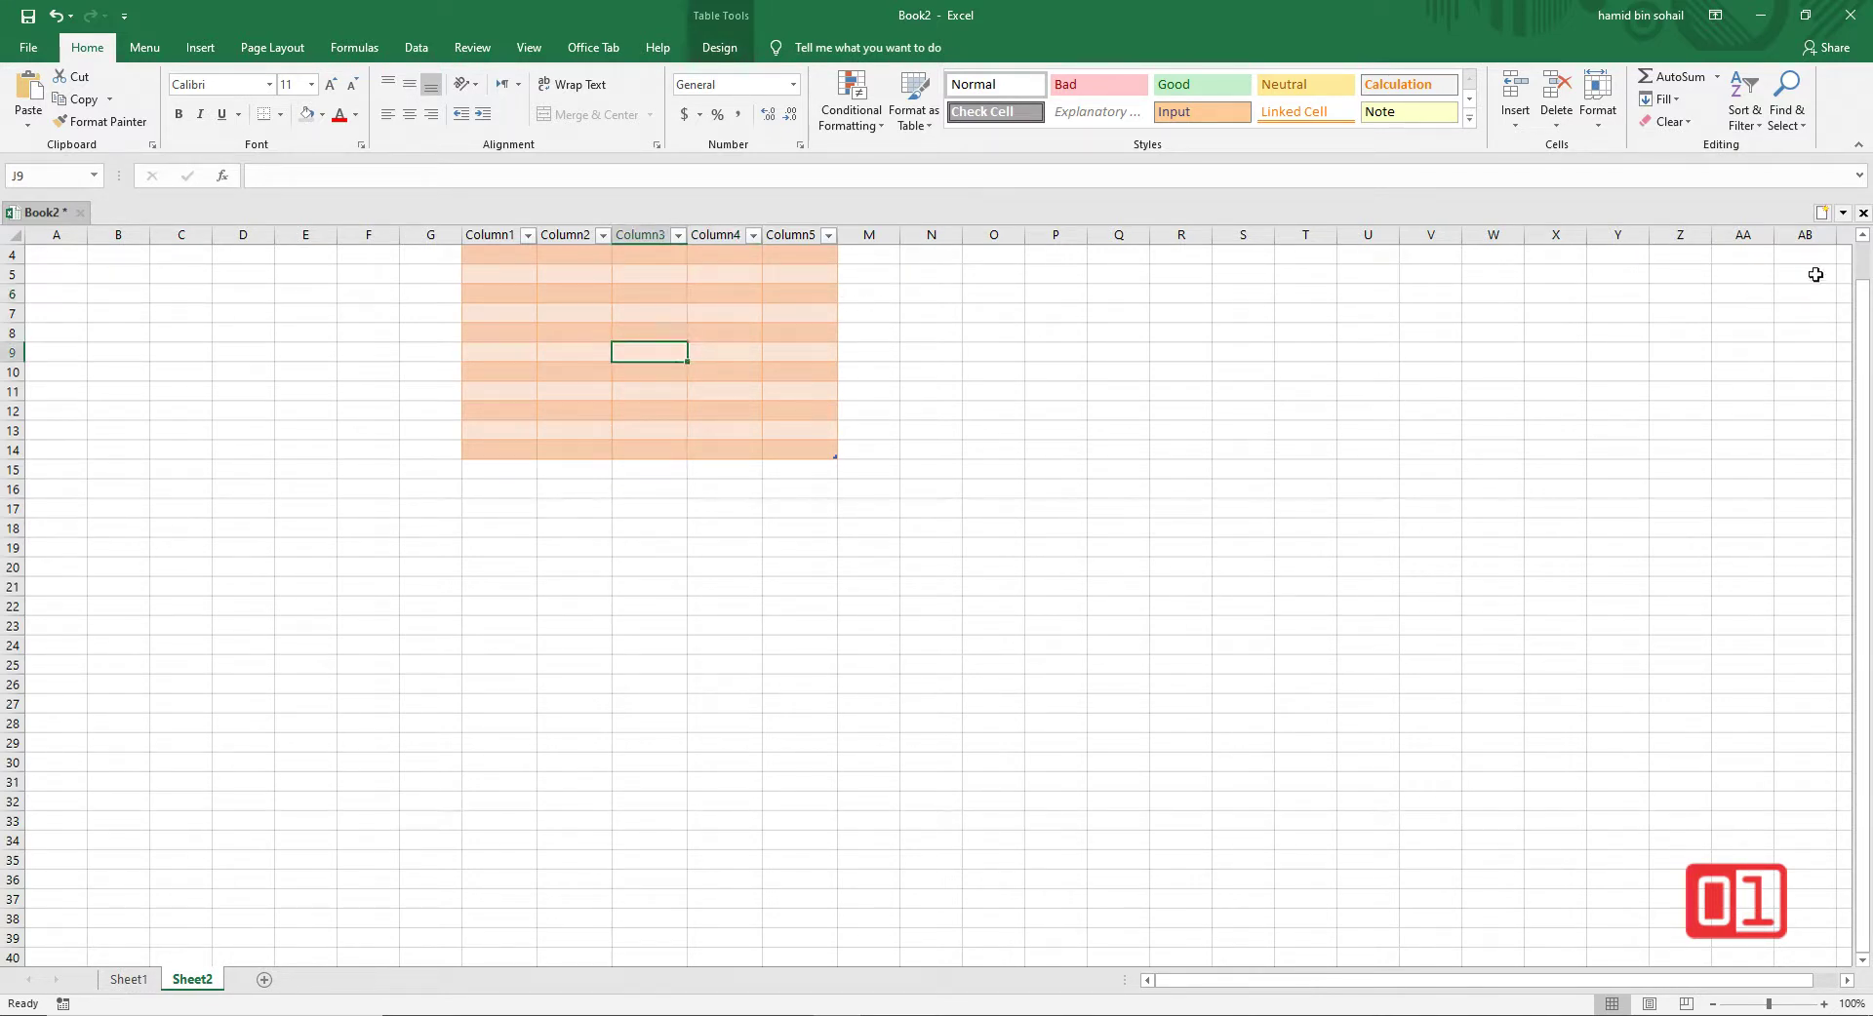
left_click(1862, 235)
left_click(1862, 235)
left_click(1862, 235)
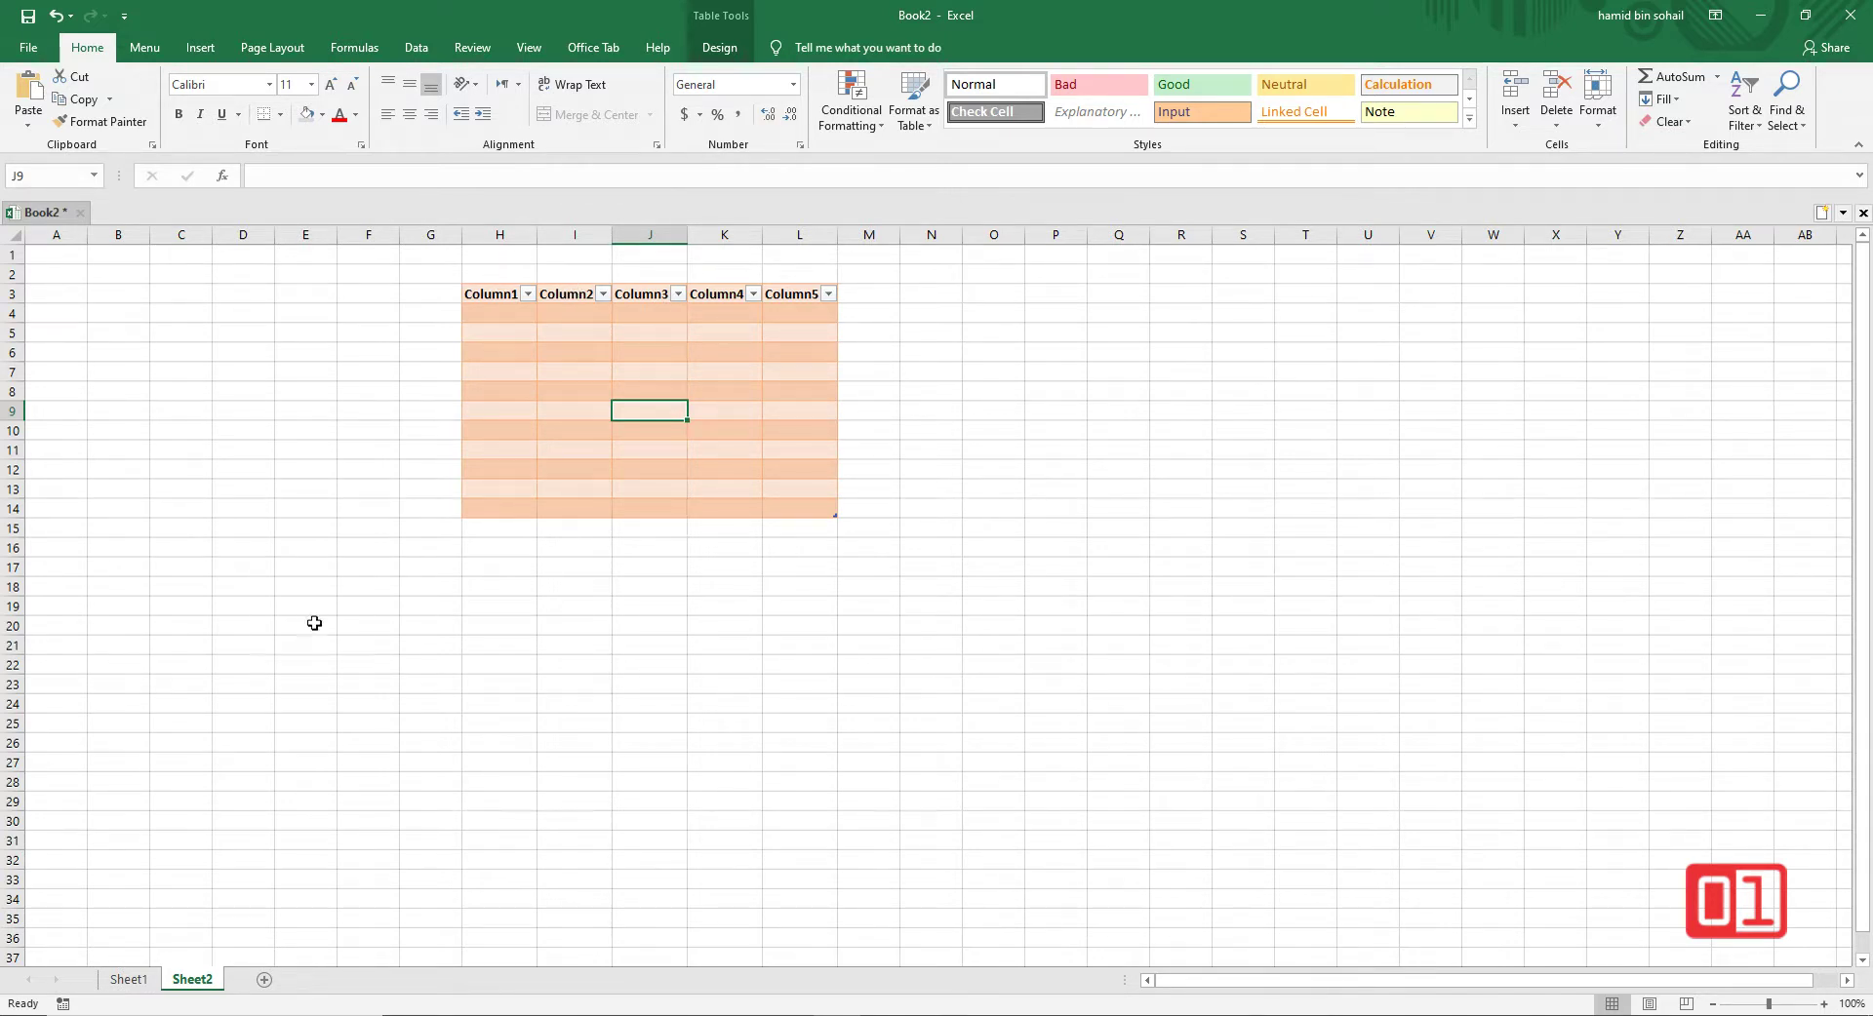
Step: On Sheet1, examine the product table's column headings beyond the header row with a table cell selected
left_click(139, 987)
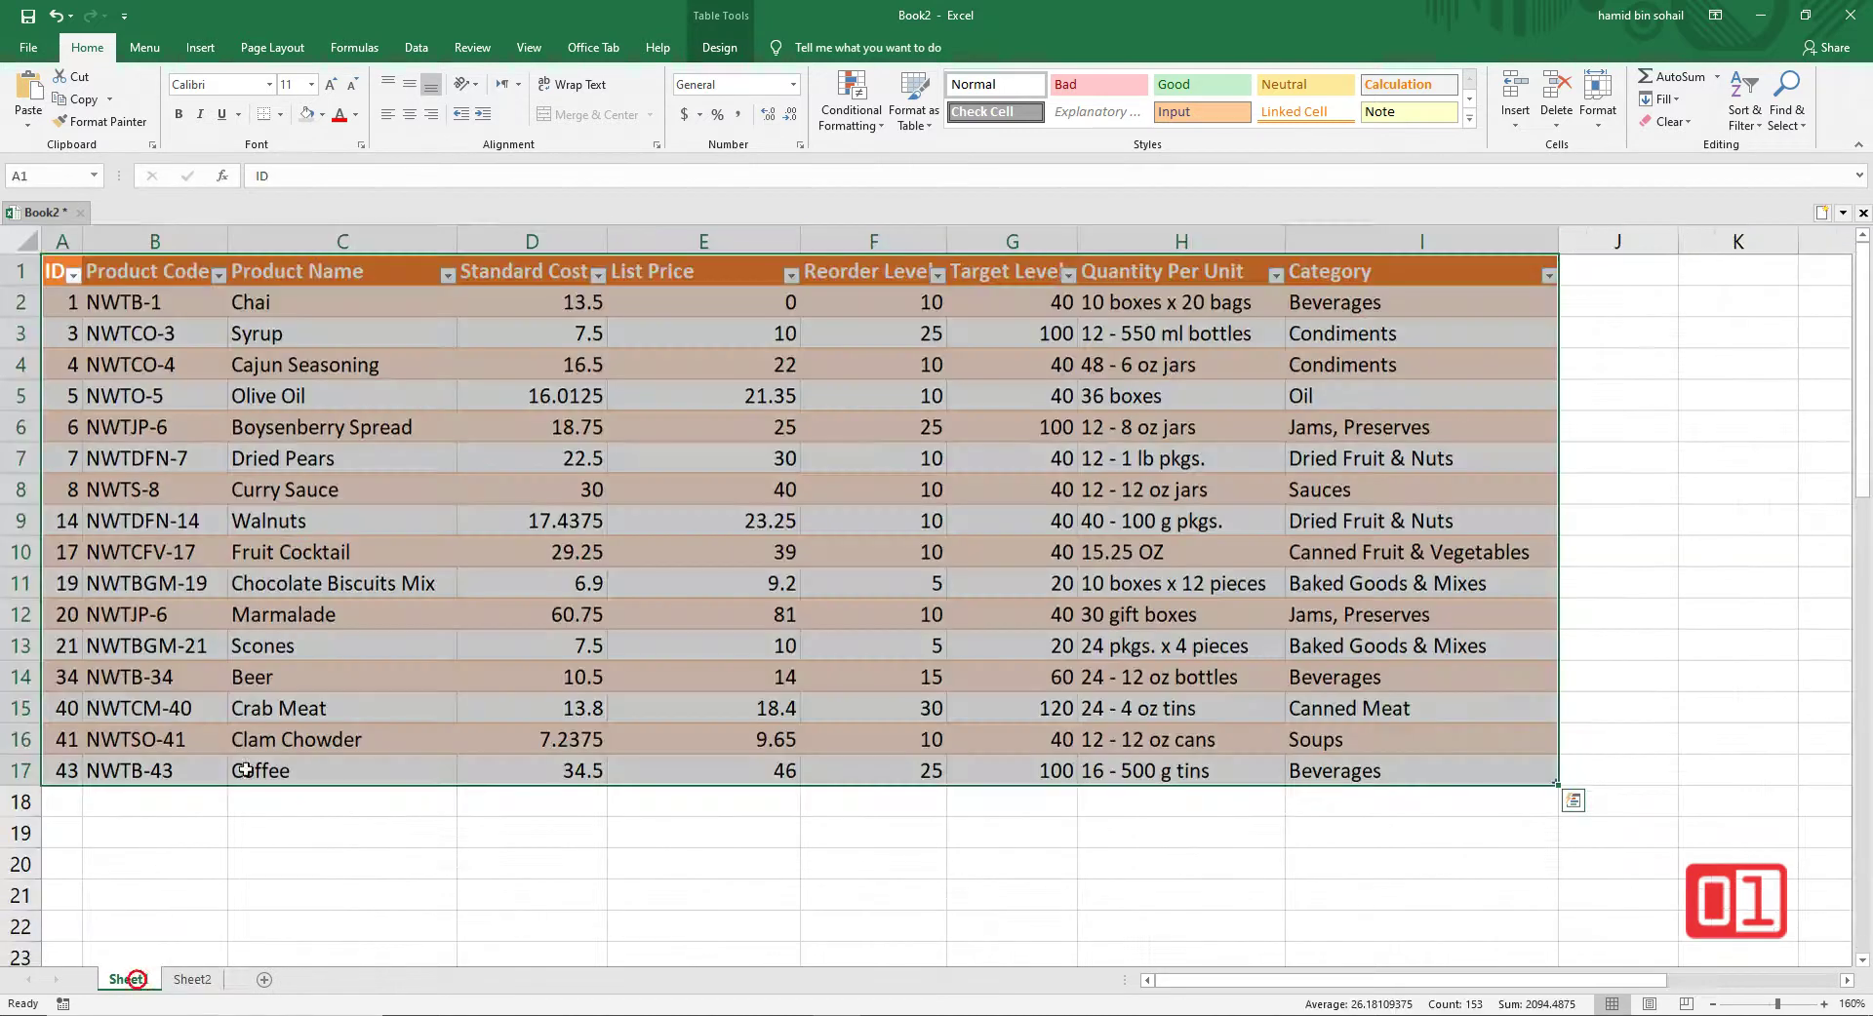
left_click(546, 499)
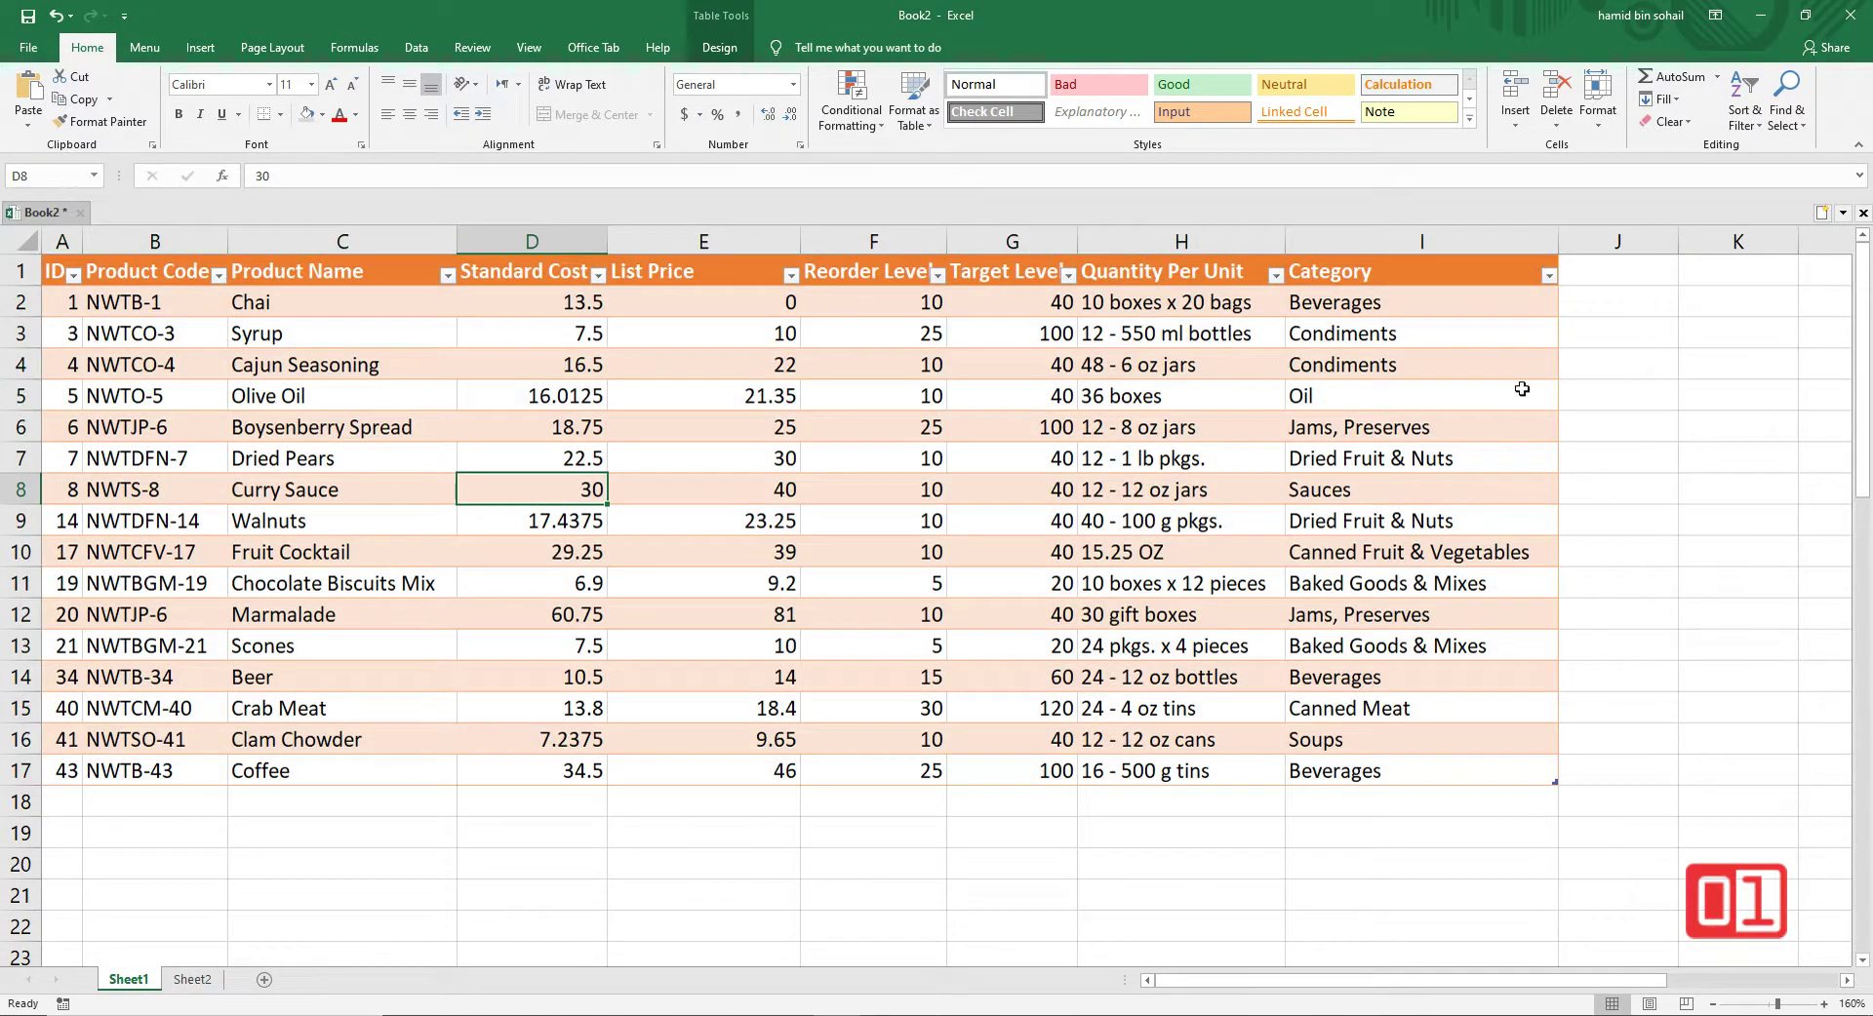
left_click_drag(1867, 384, 1867, 436)
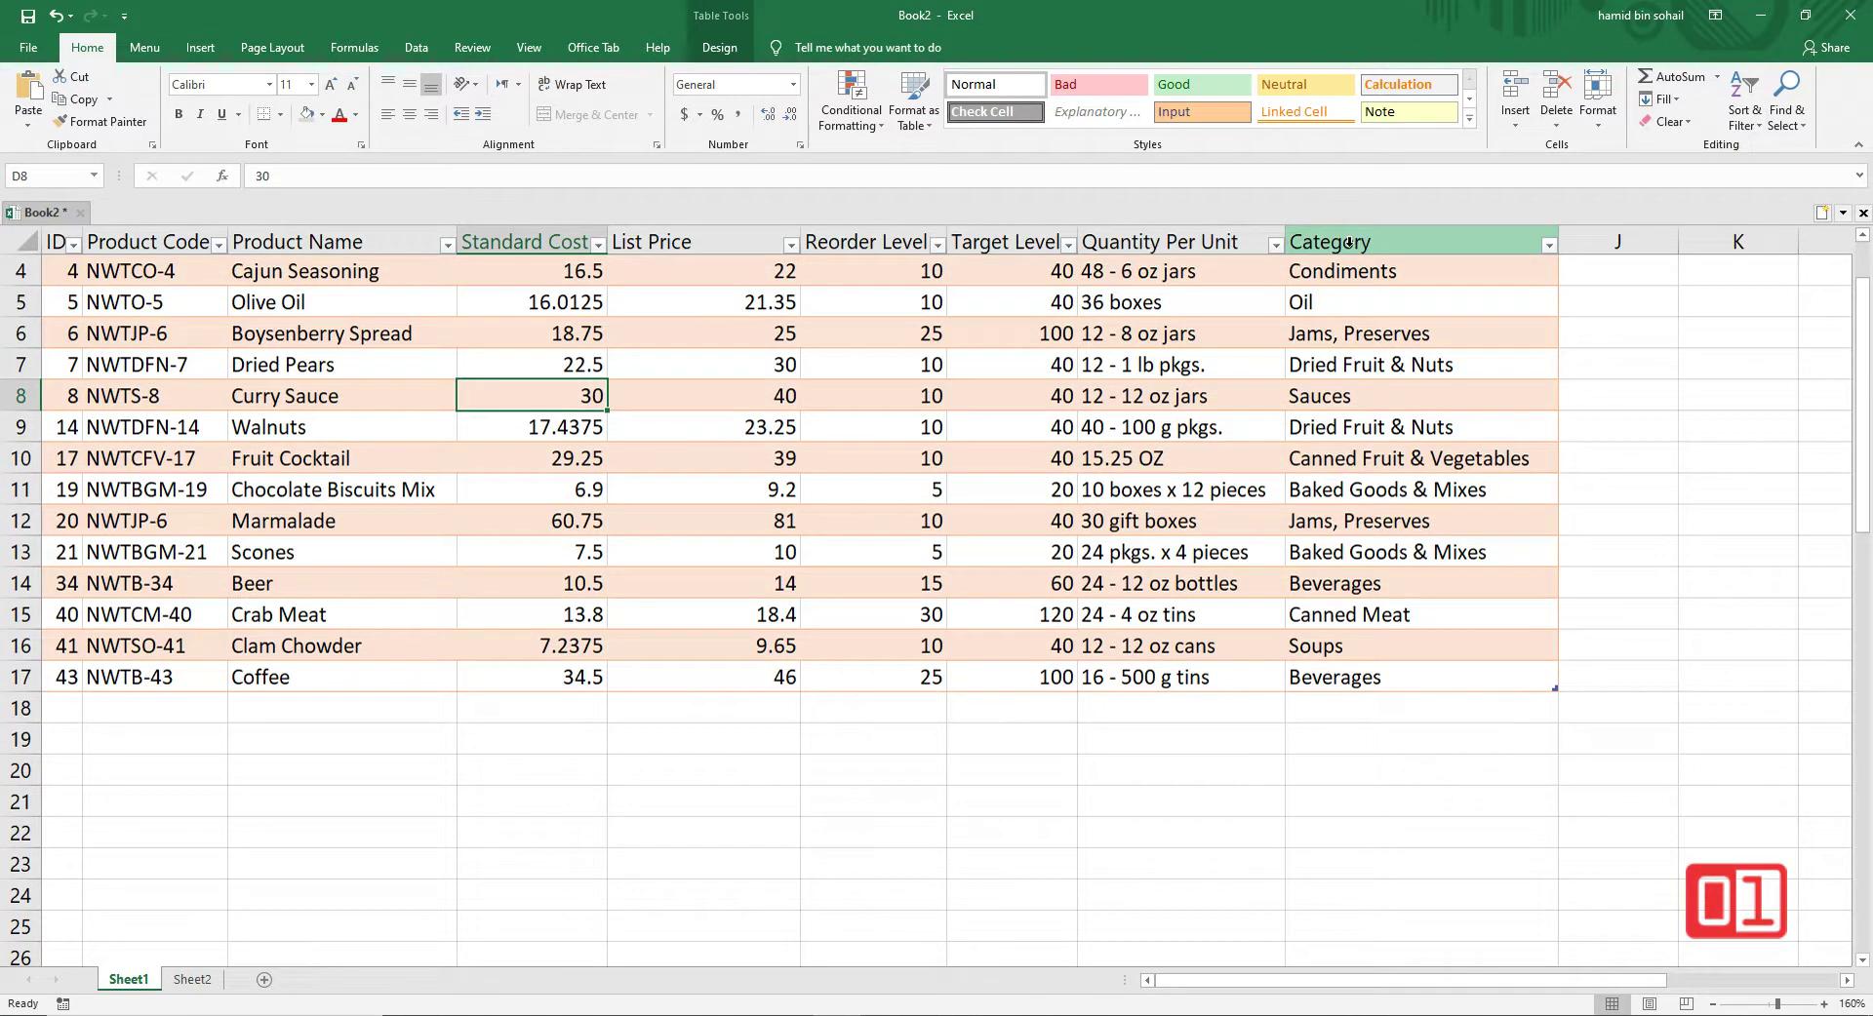
left_click_drag(1863, 293, 1863, 244)
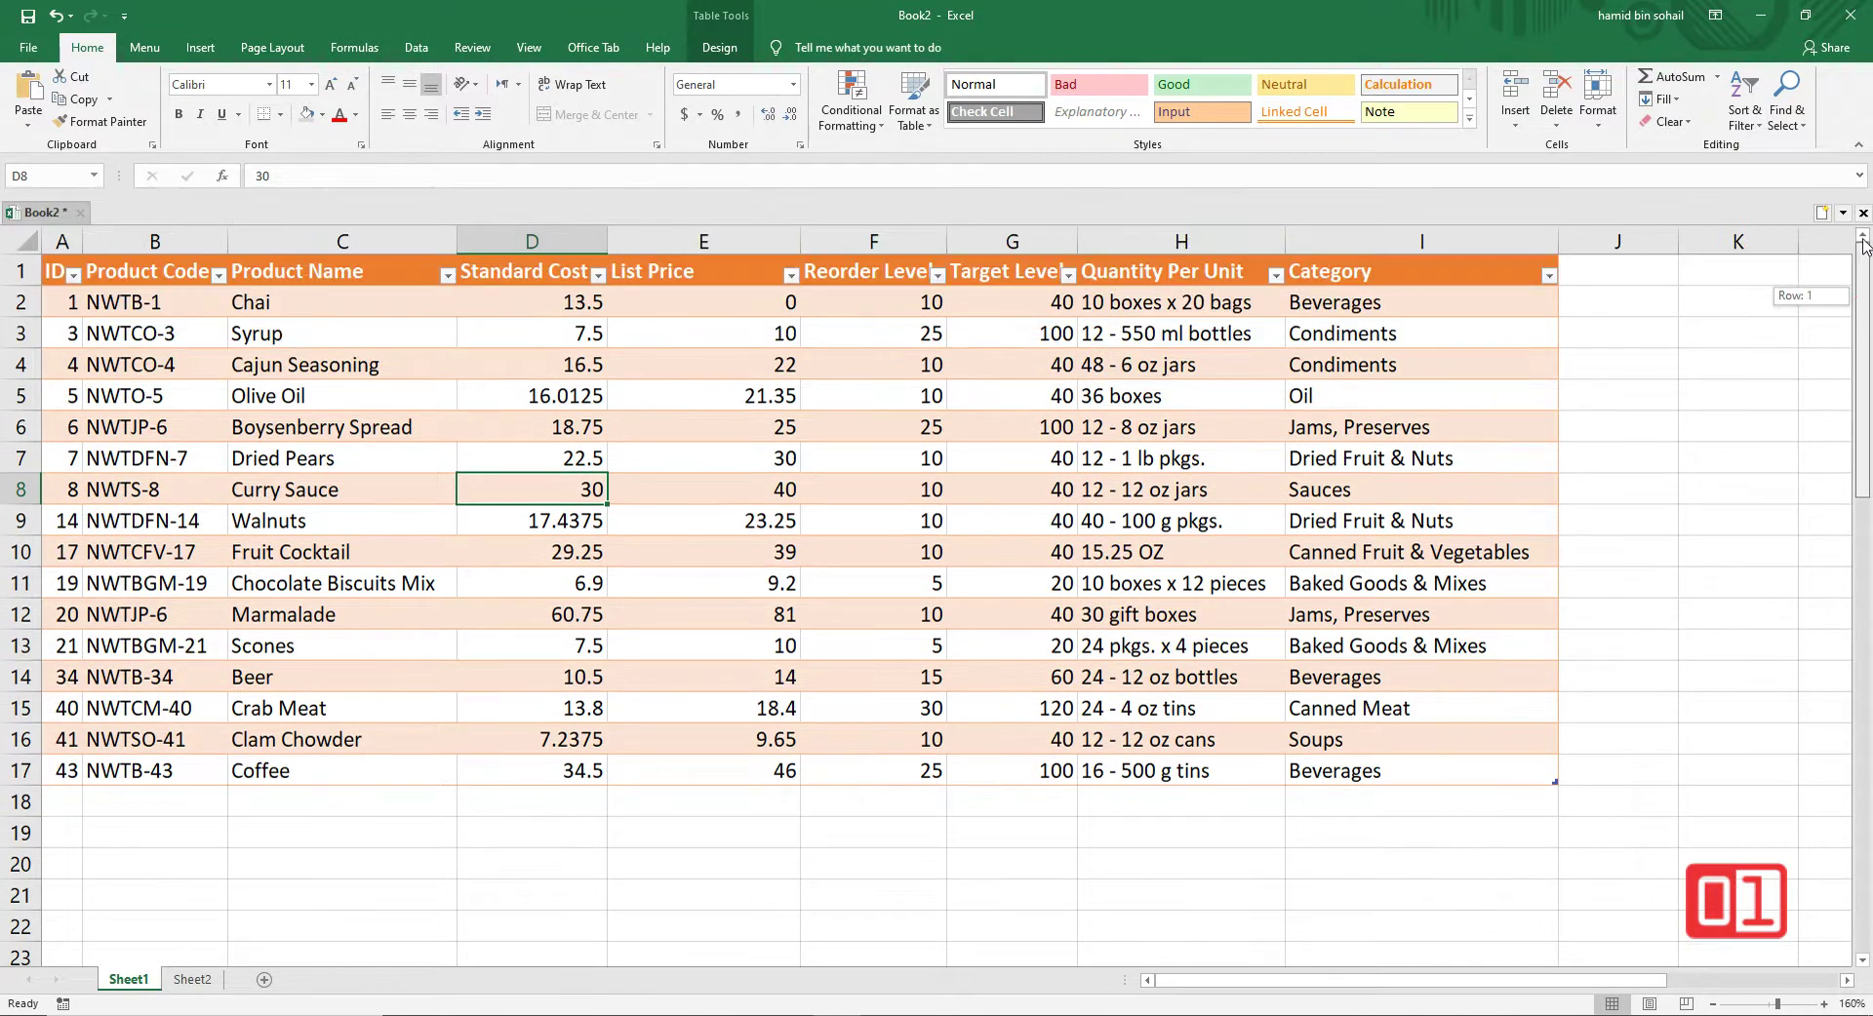
left_click(1306, 310)
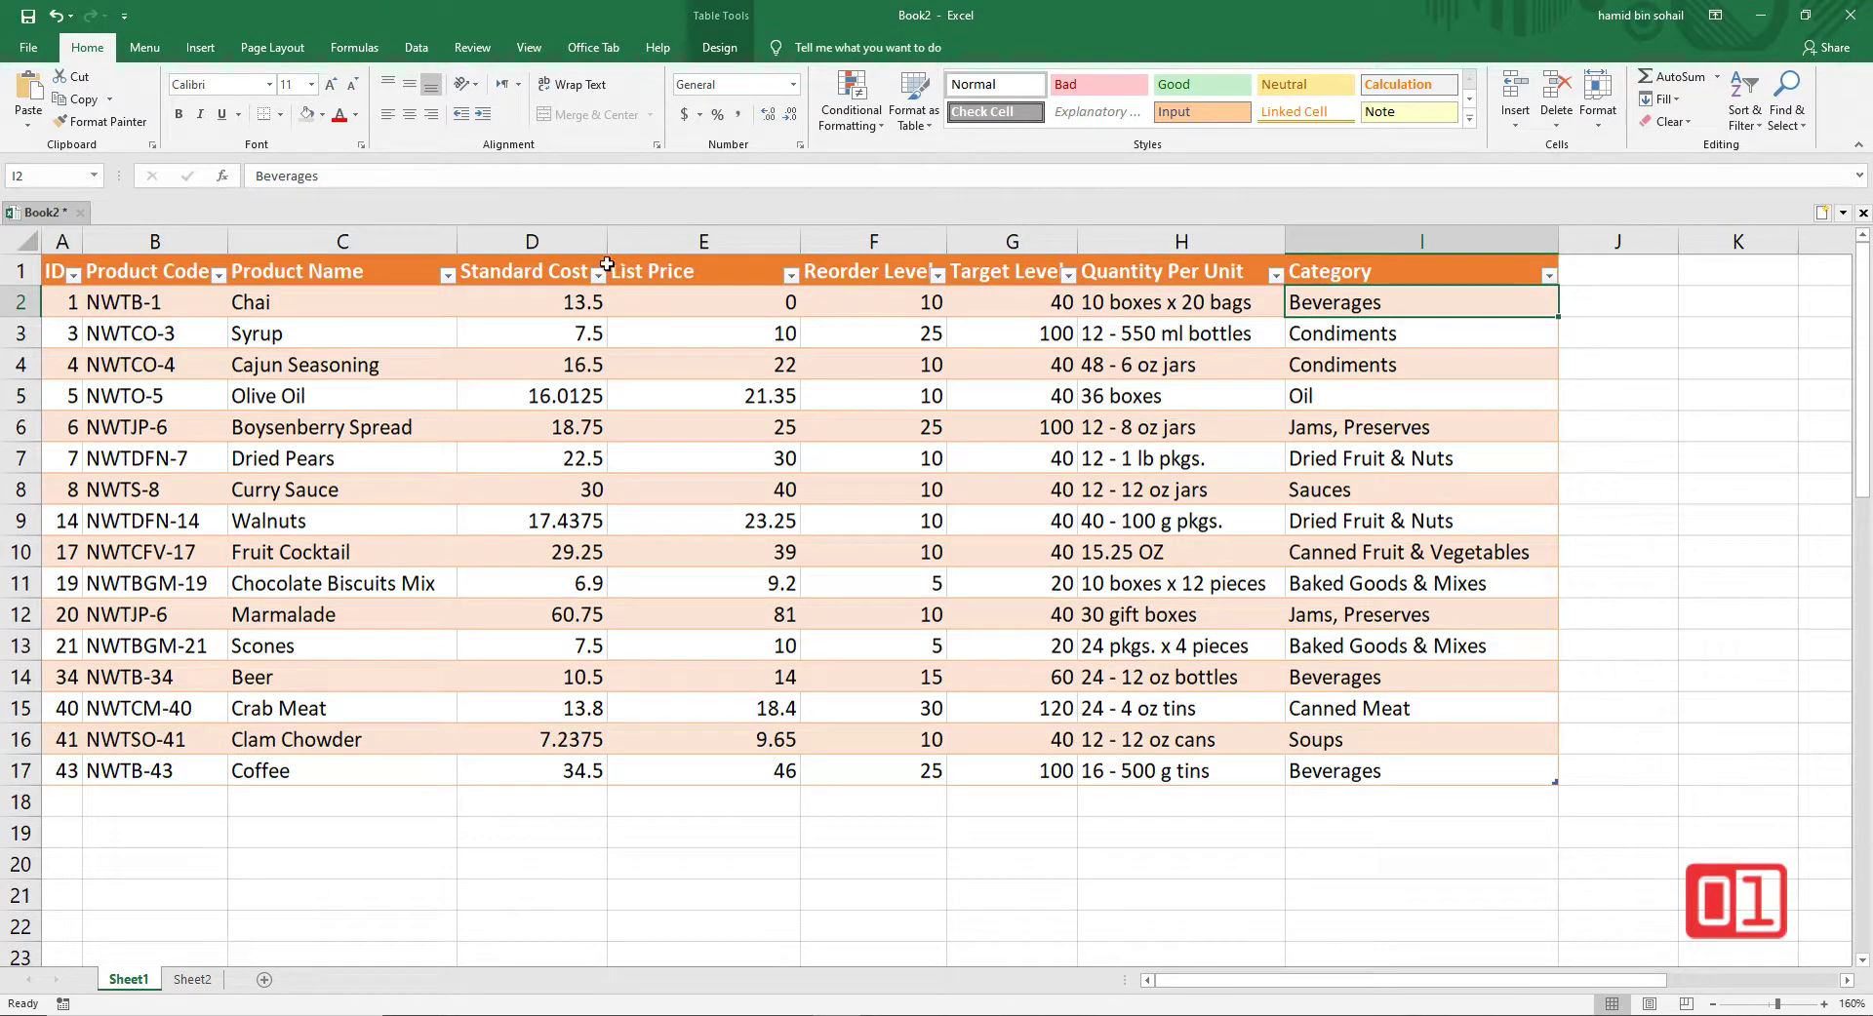
left_click(686, 272)
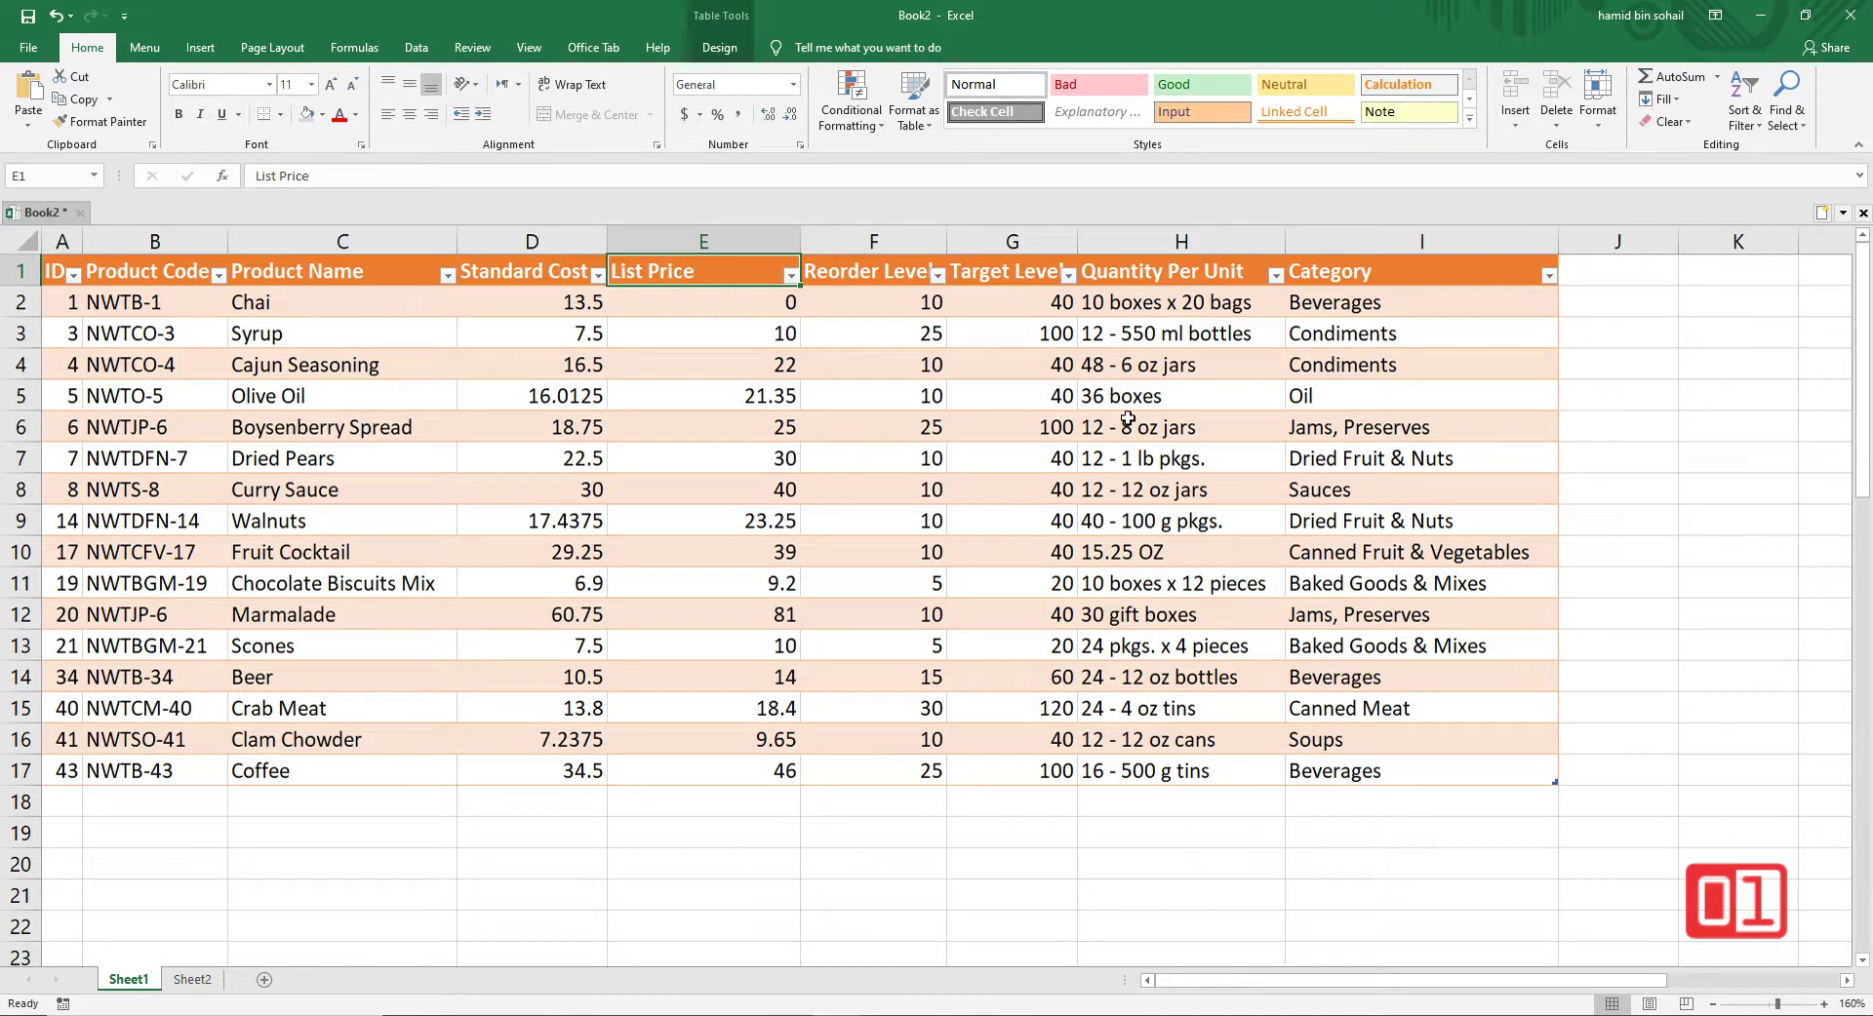
Step: Compare the table tools available with a cell inside the product table and one outside selected, and display the table design options
left_click(991, 448)
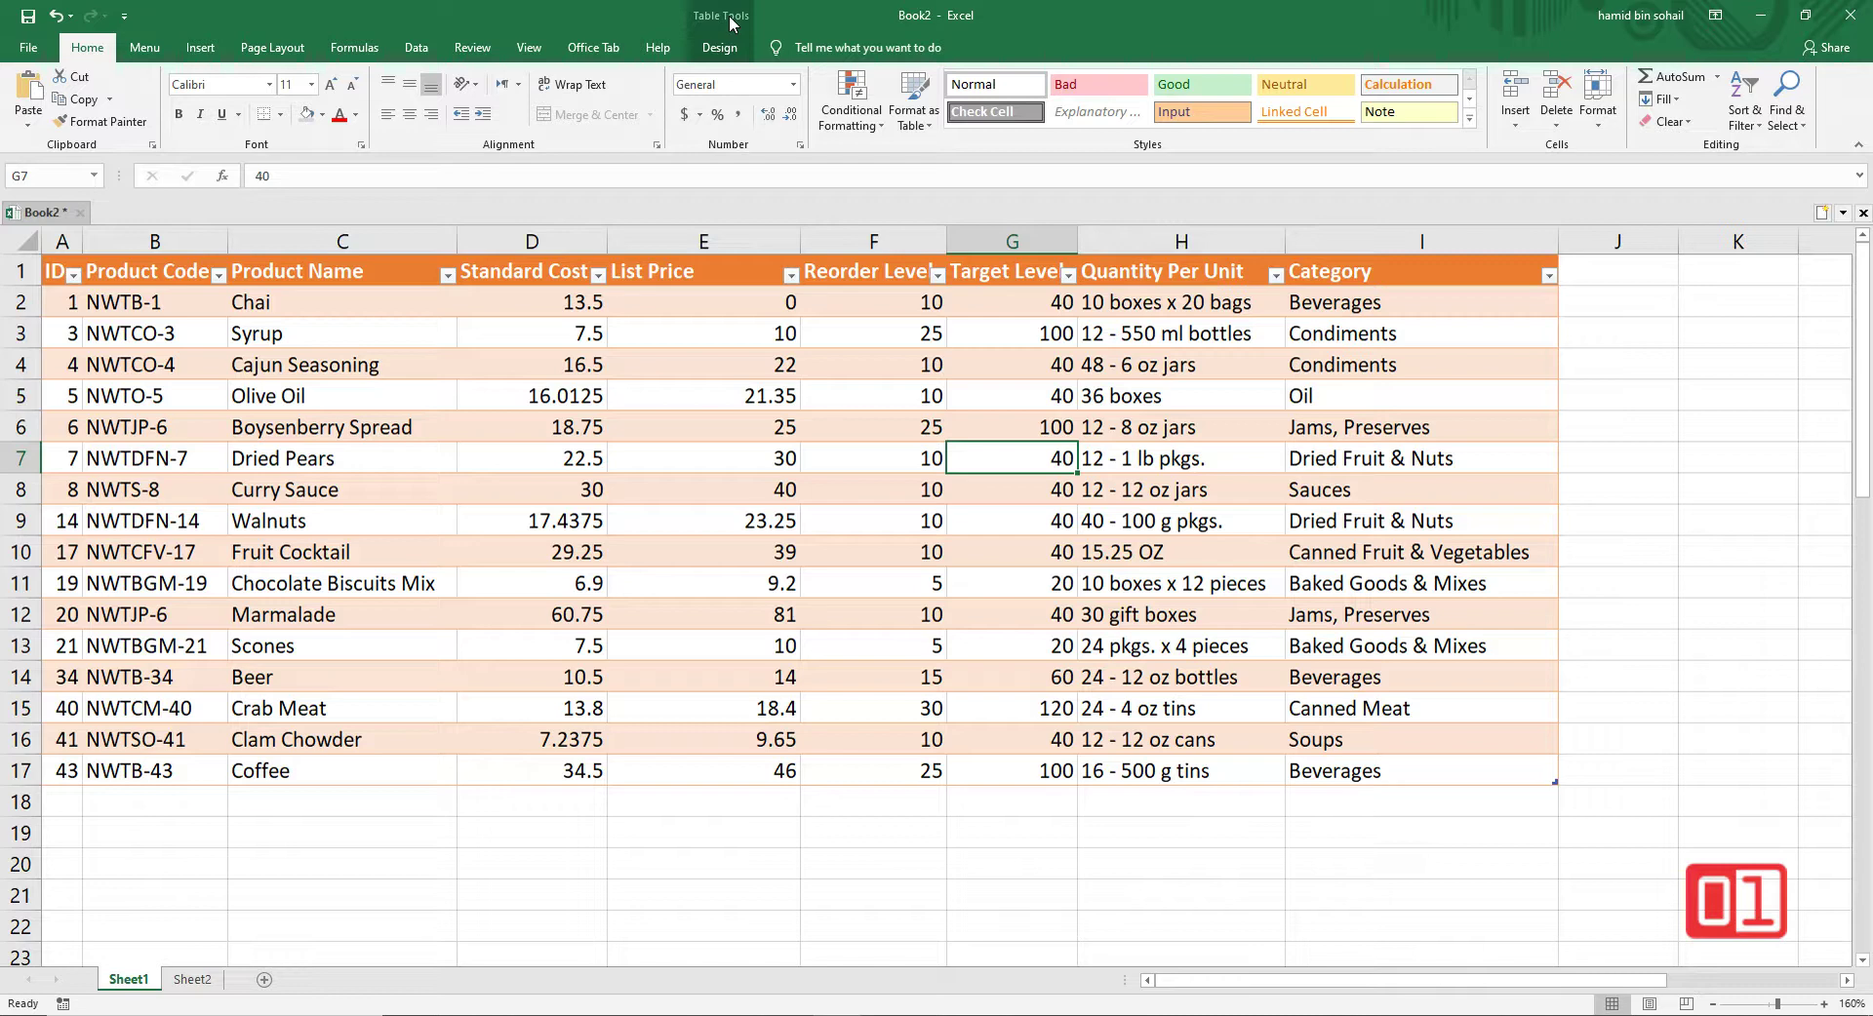
left_click(1658, 304)
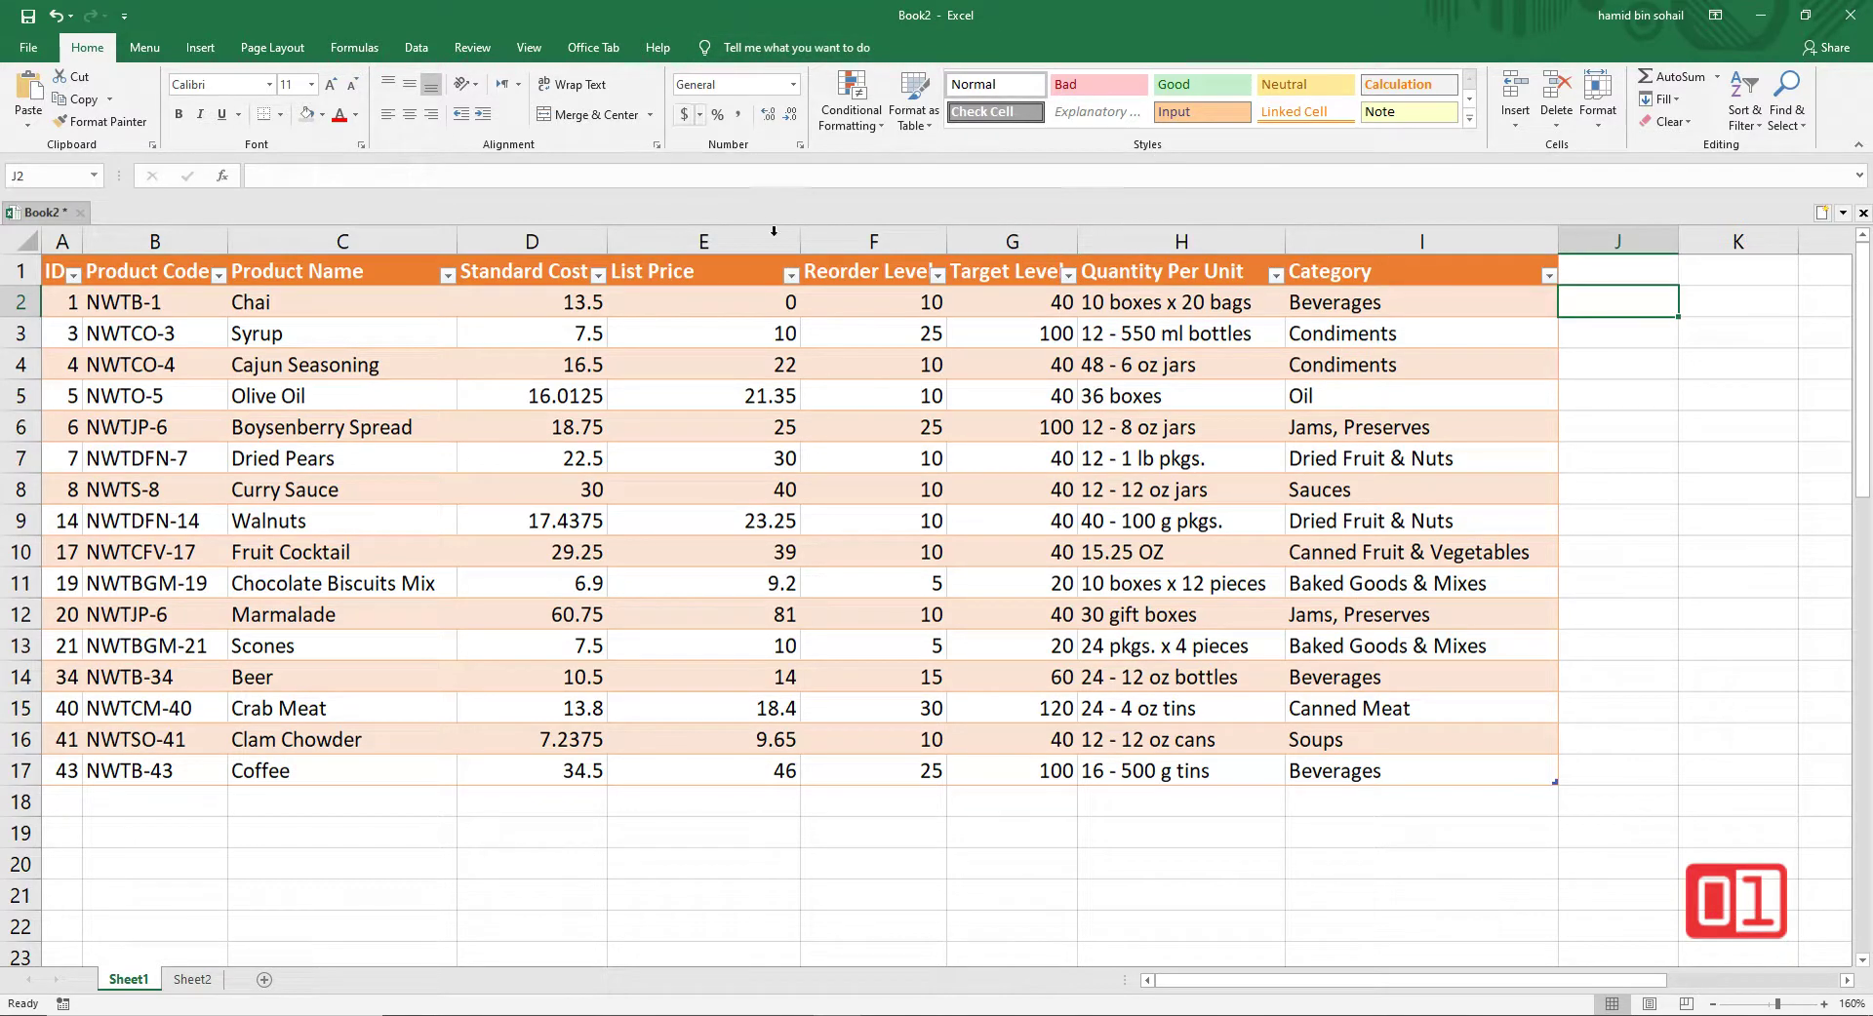
left_click(927, 375)
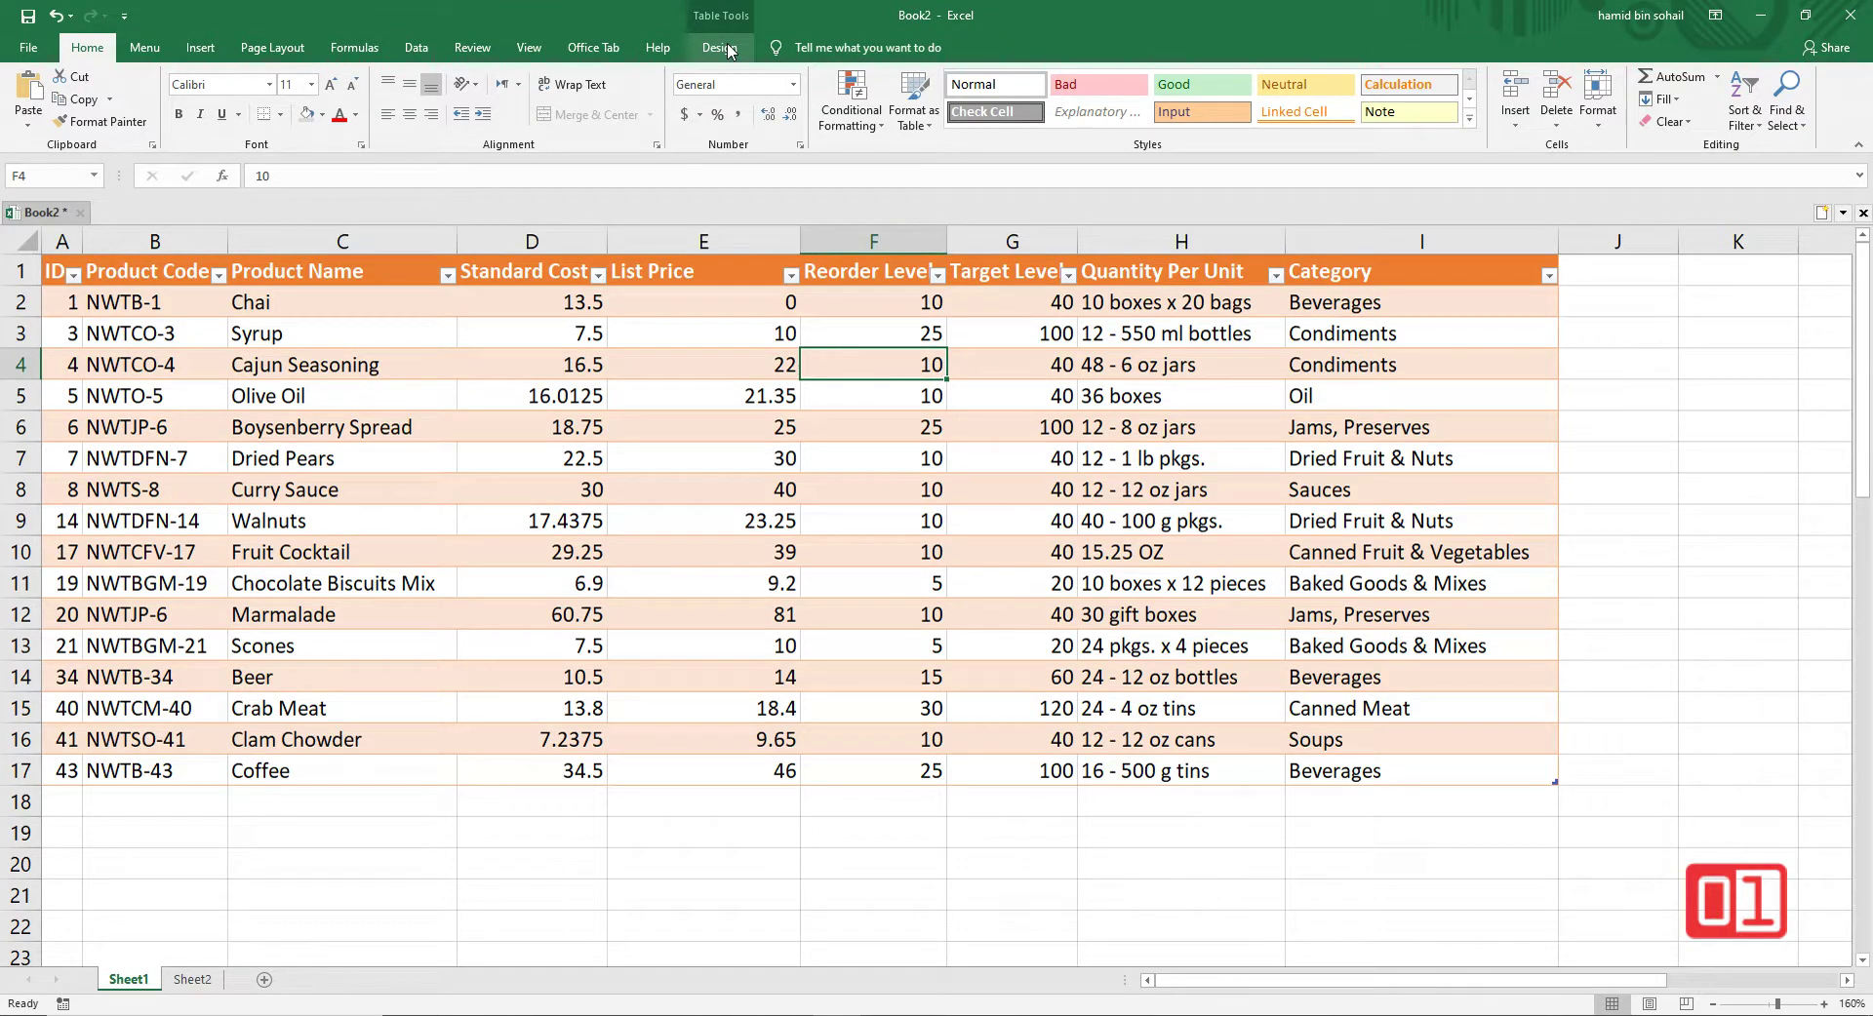
left_click(719, 48)
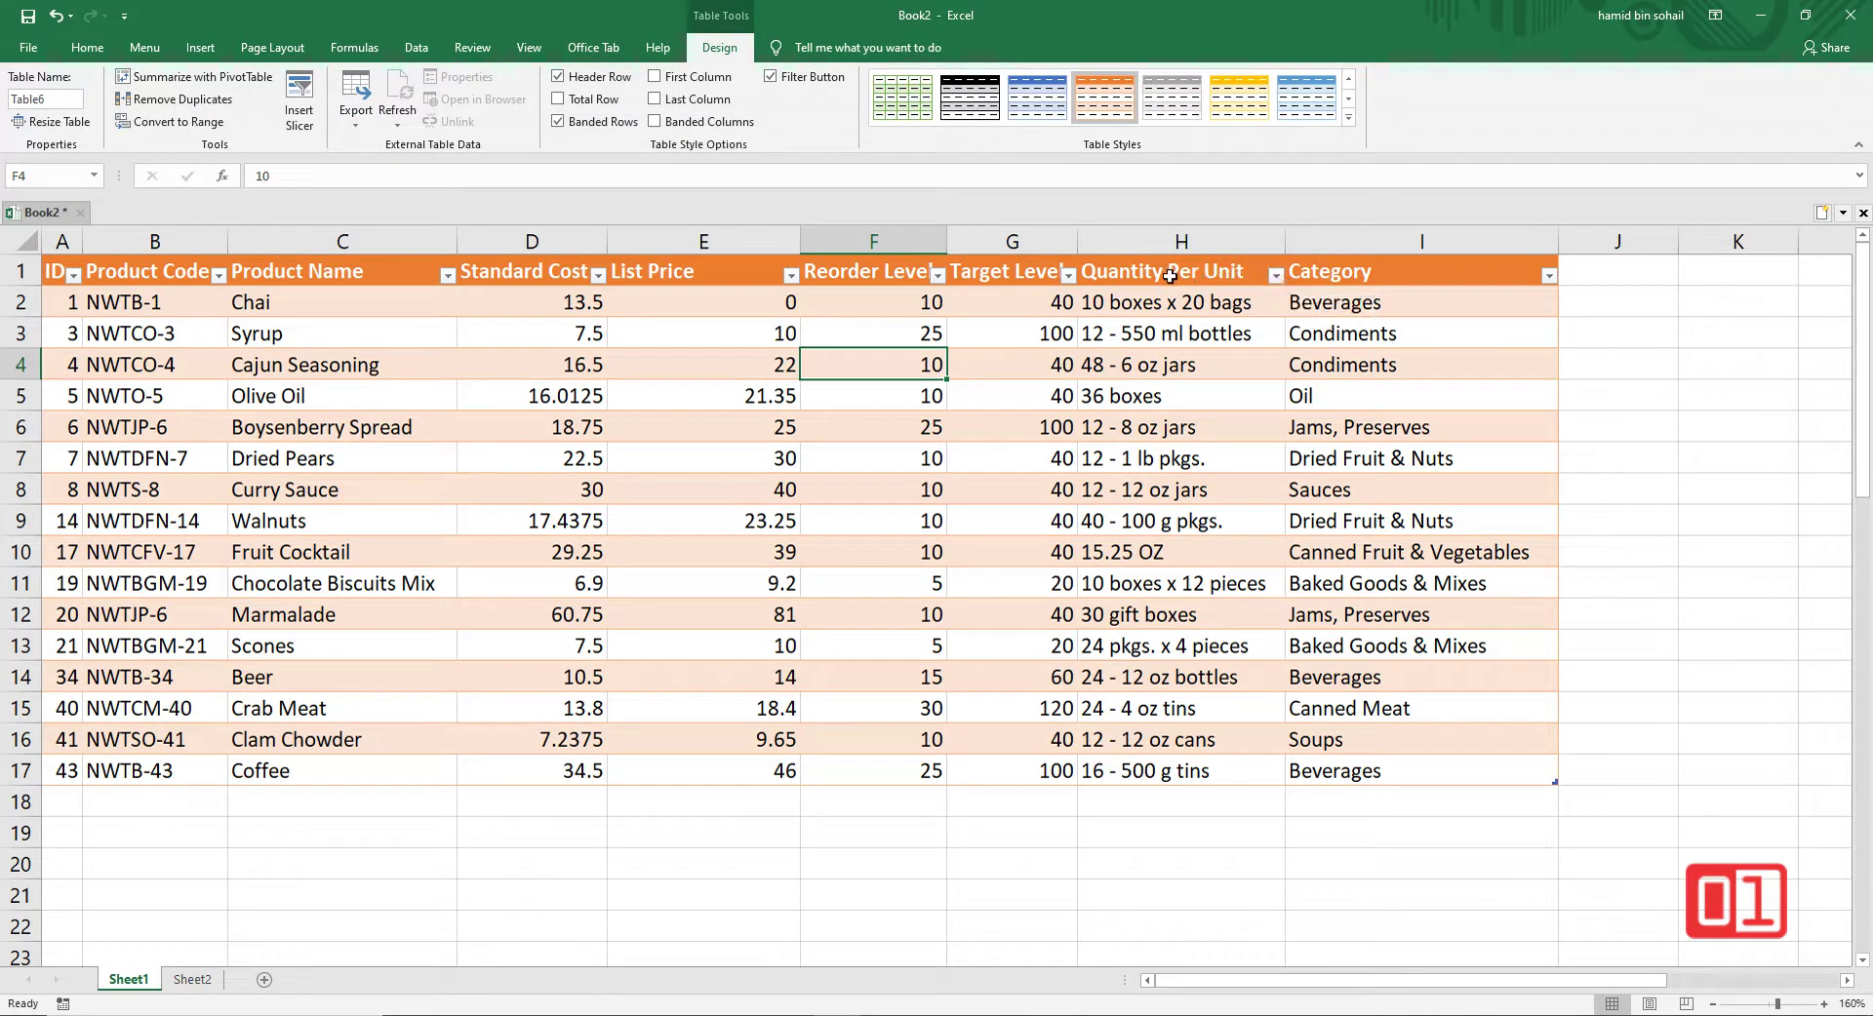
Step: Review the sort and filter commands available for the product table, and return to the table design options
left_click(1135, 395)
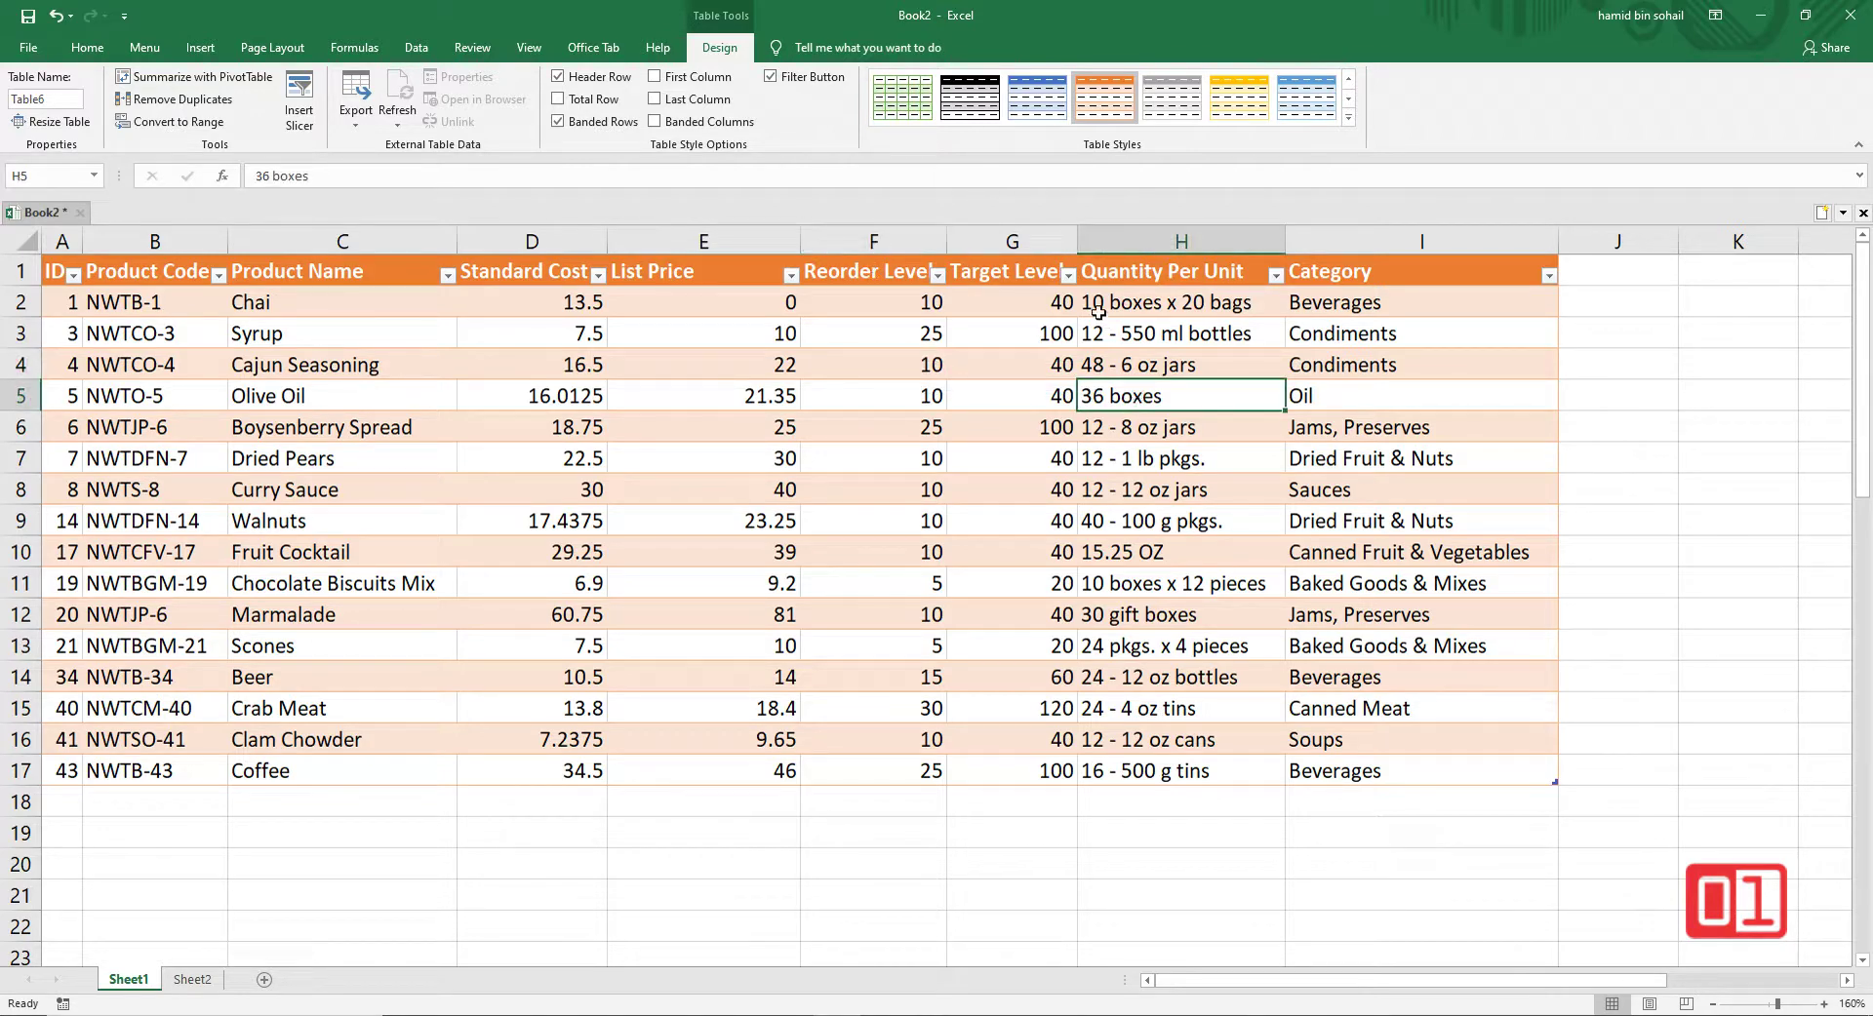
left_click(87, 46)
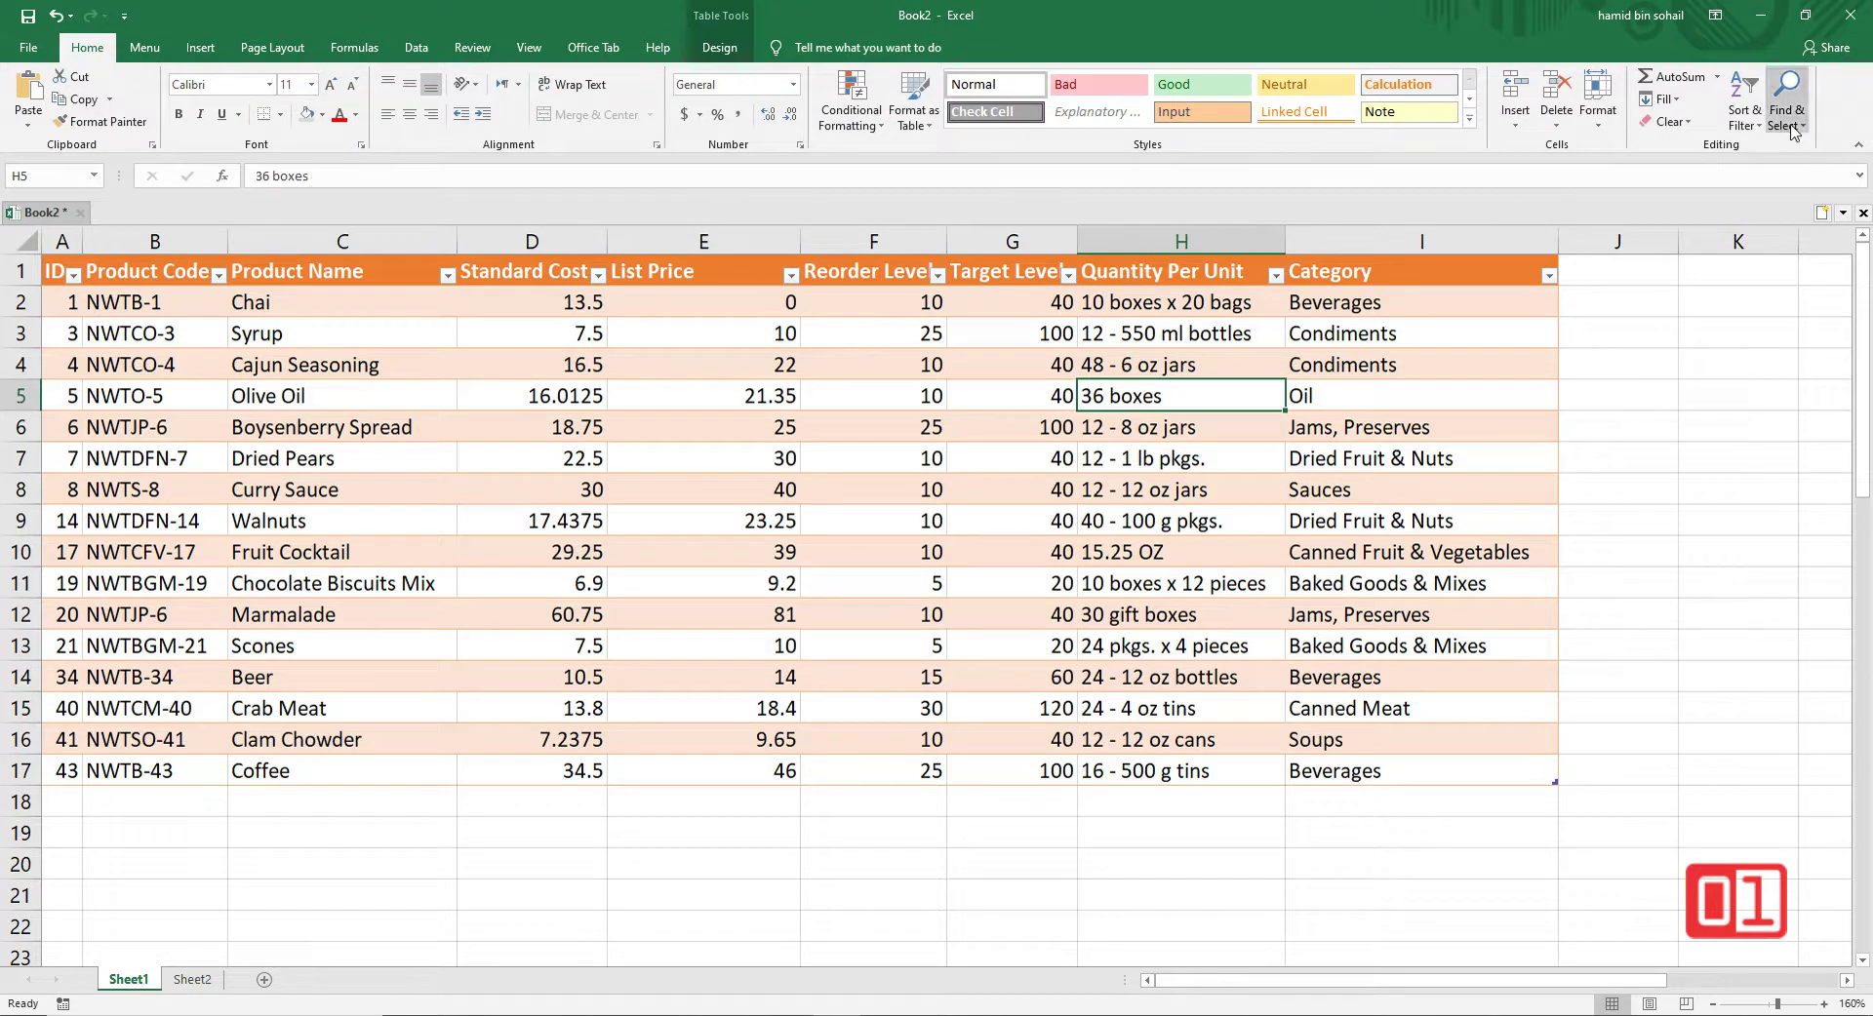
left_click(1755, 127)
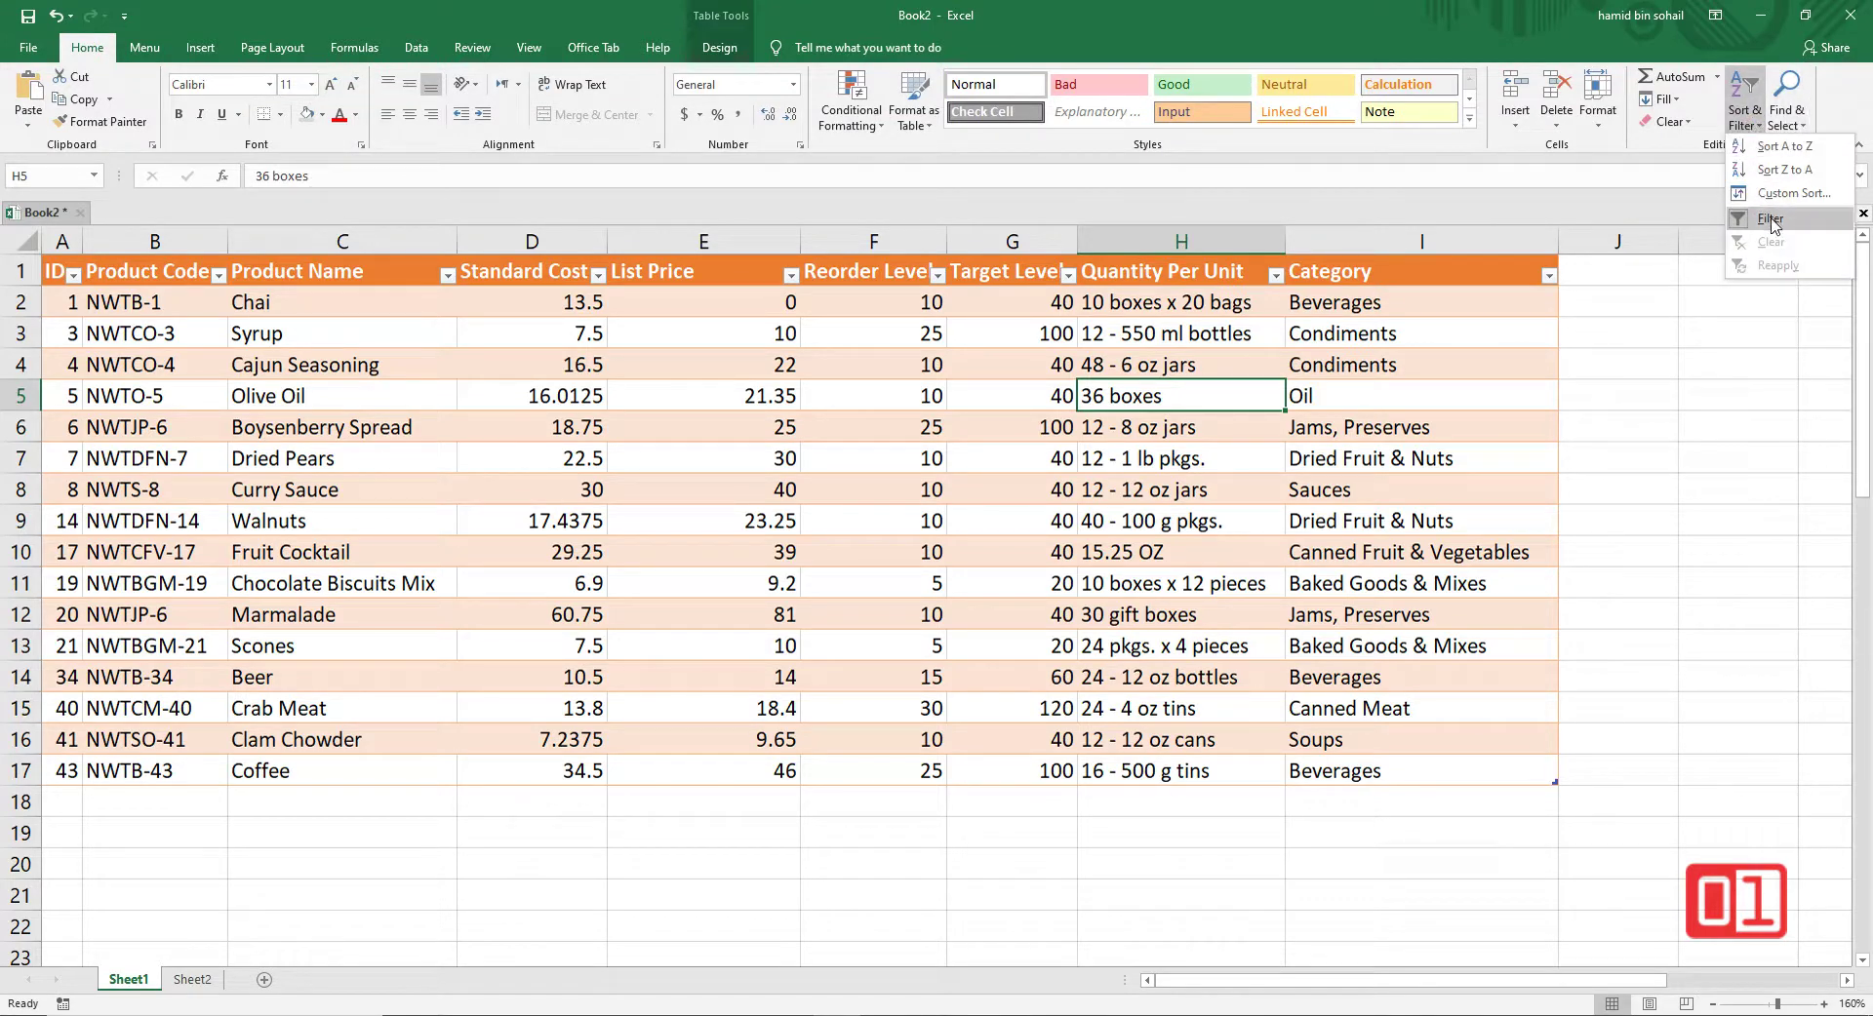
left_click(961, 529)
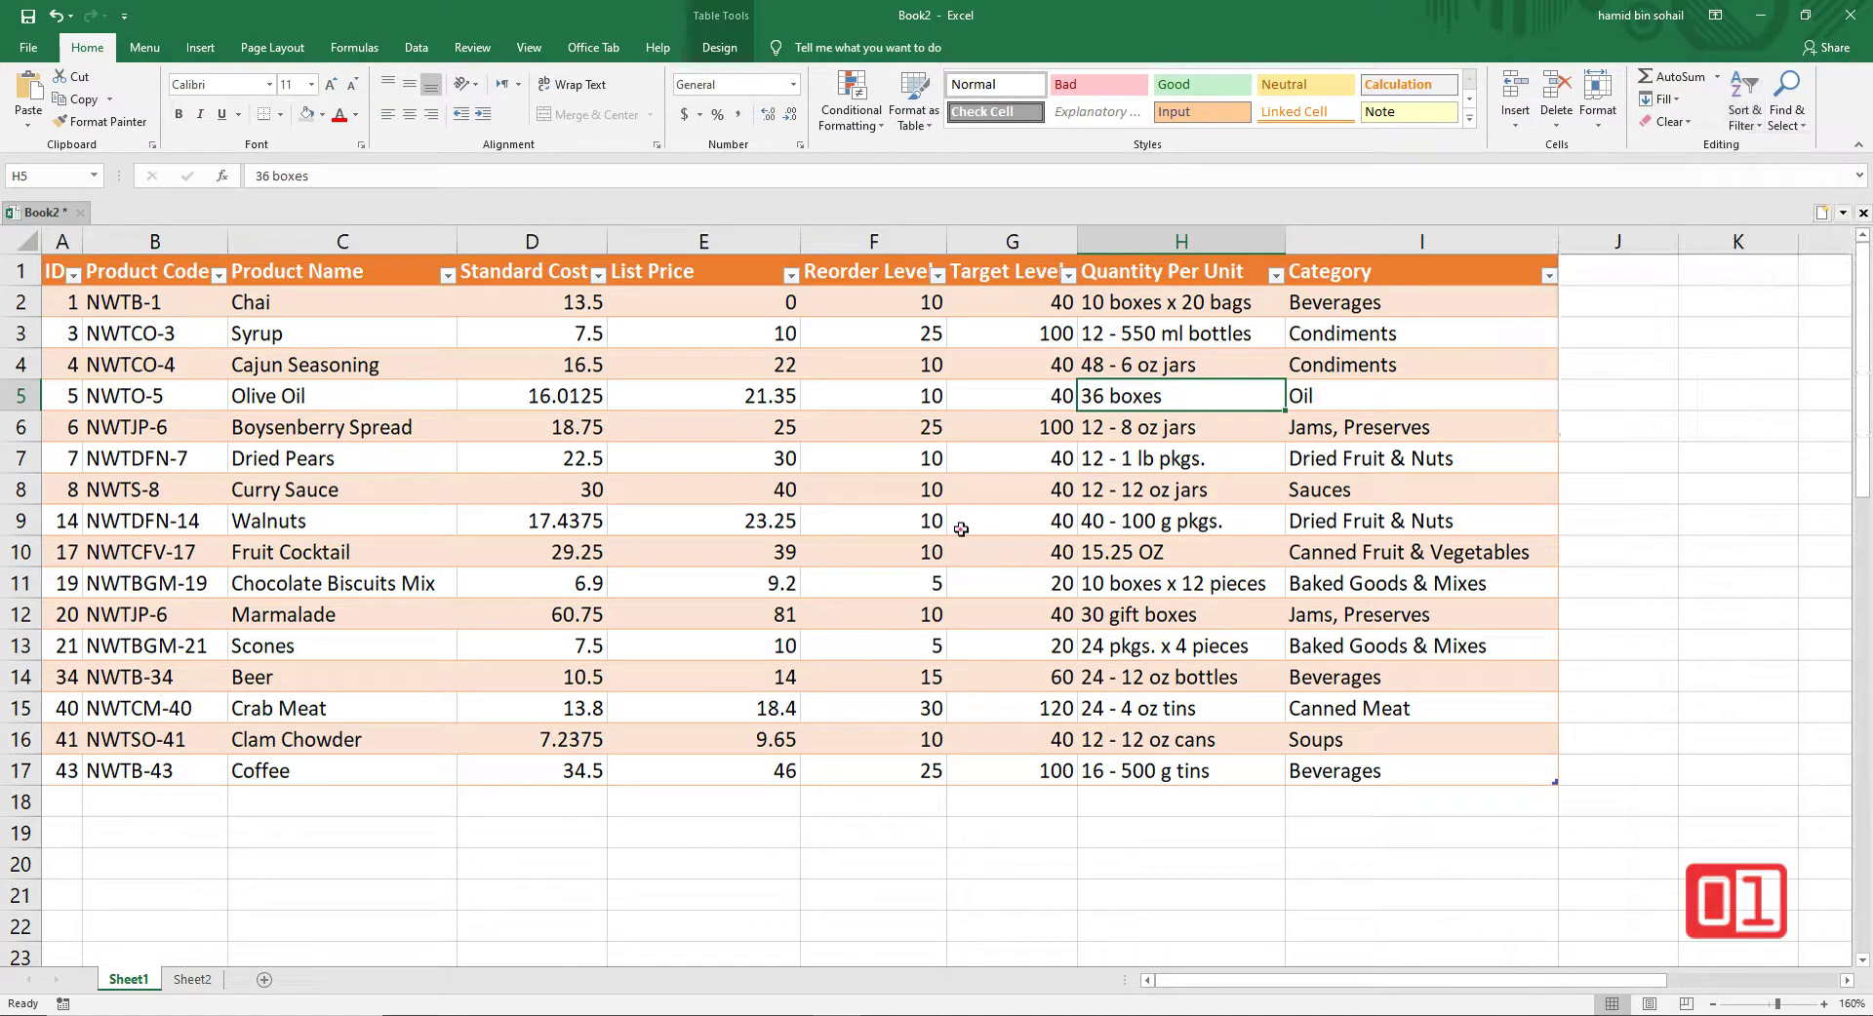
left_click(720, 46)
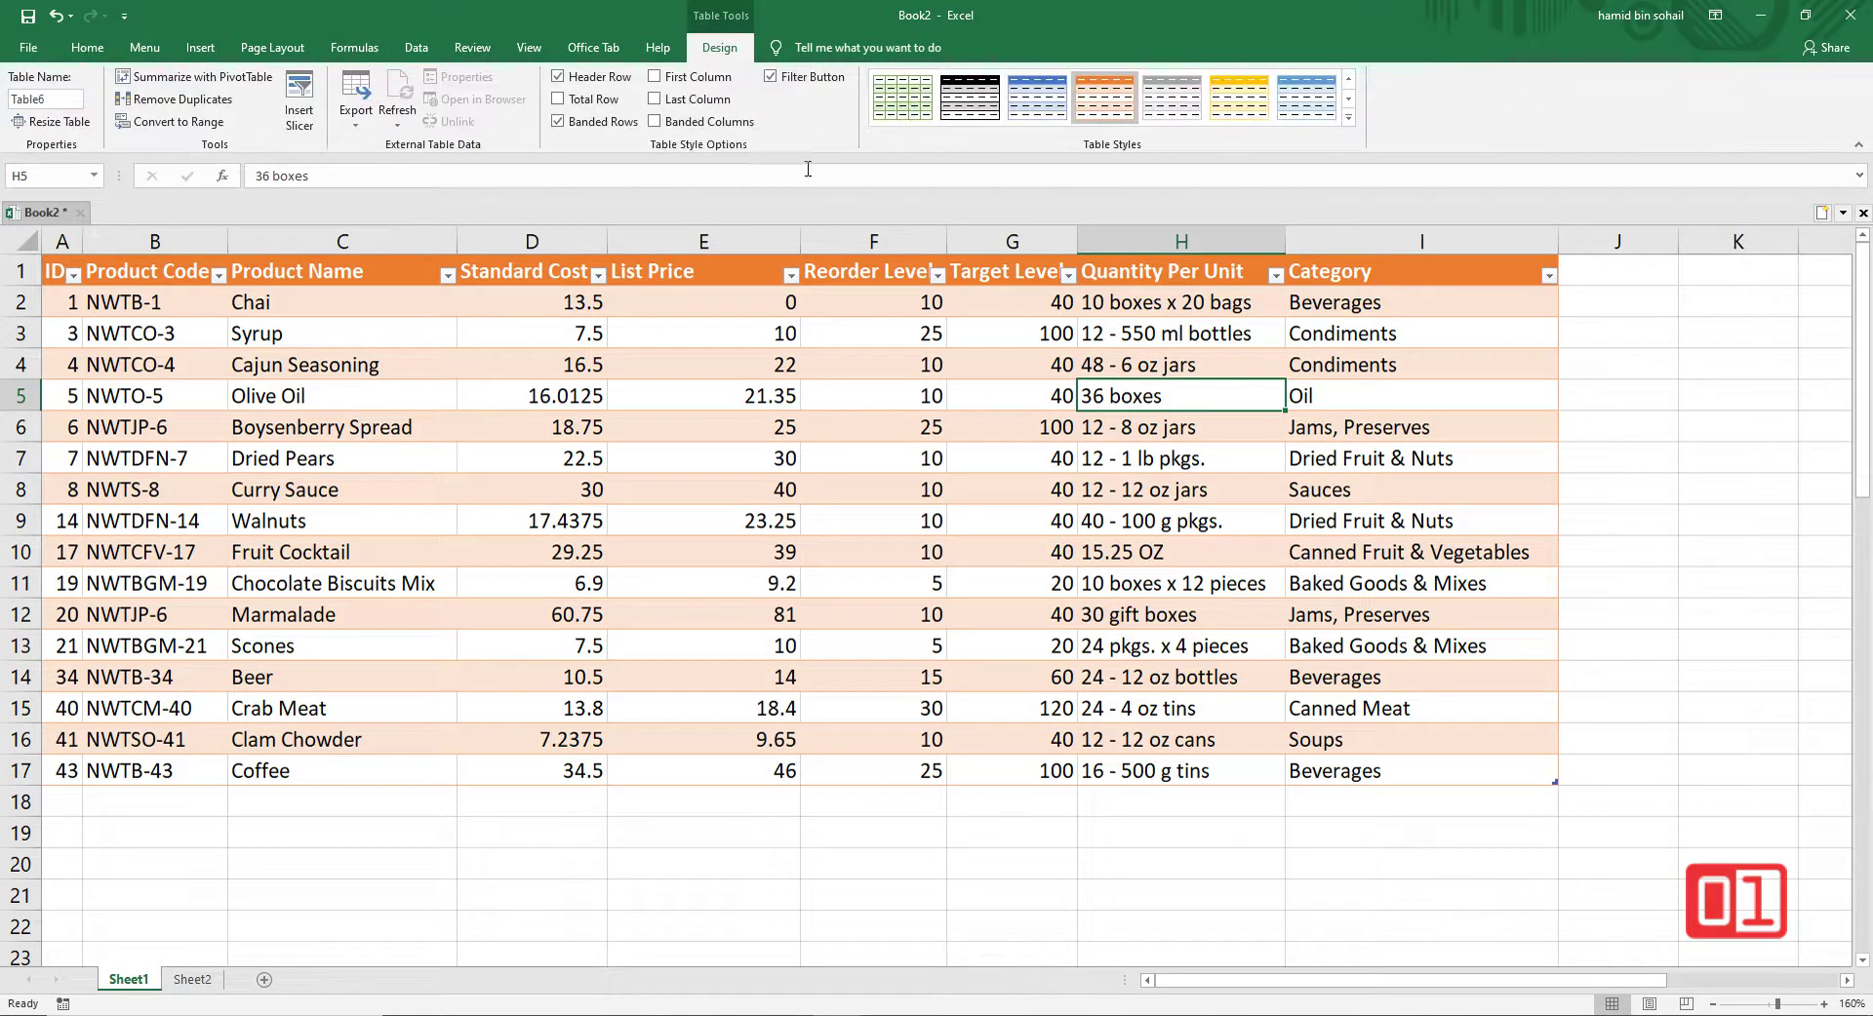
Step: Switch the product table's filter buttons off and on again twice
left_click(770, 77)
left_click(770, 77)
left_click(770, 77)
left_click(771, 77)
Step: Hide and restore the product table's header row, and switch the First Column emphasis on and off
left_click(558, 77)
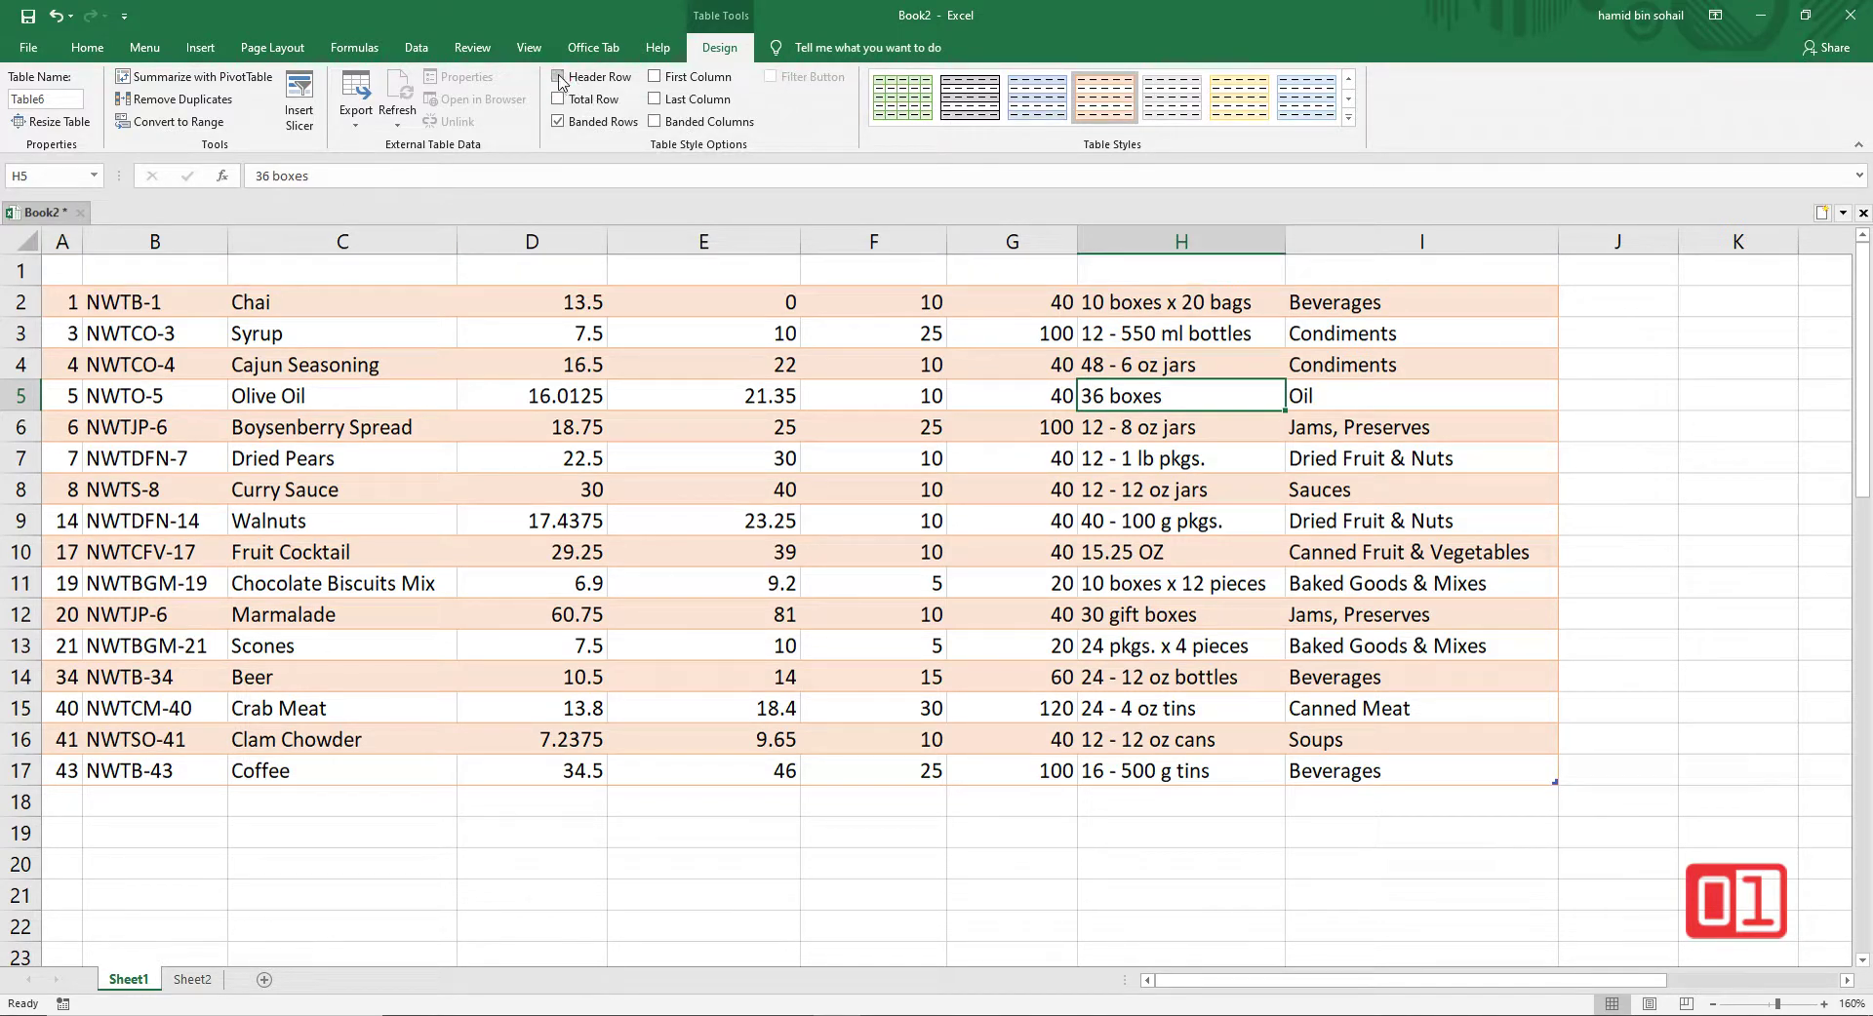
left_click(558, 77)
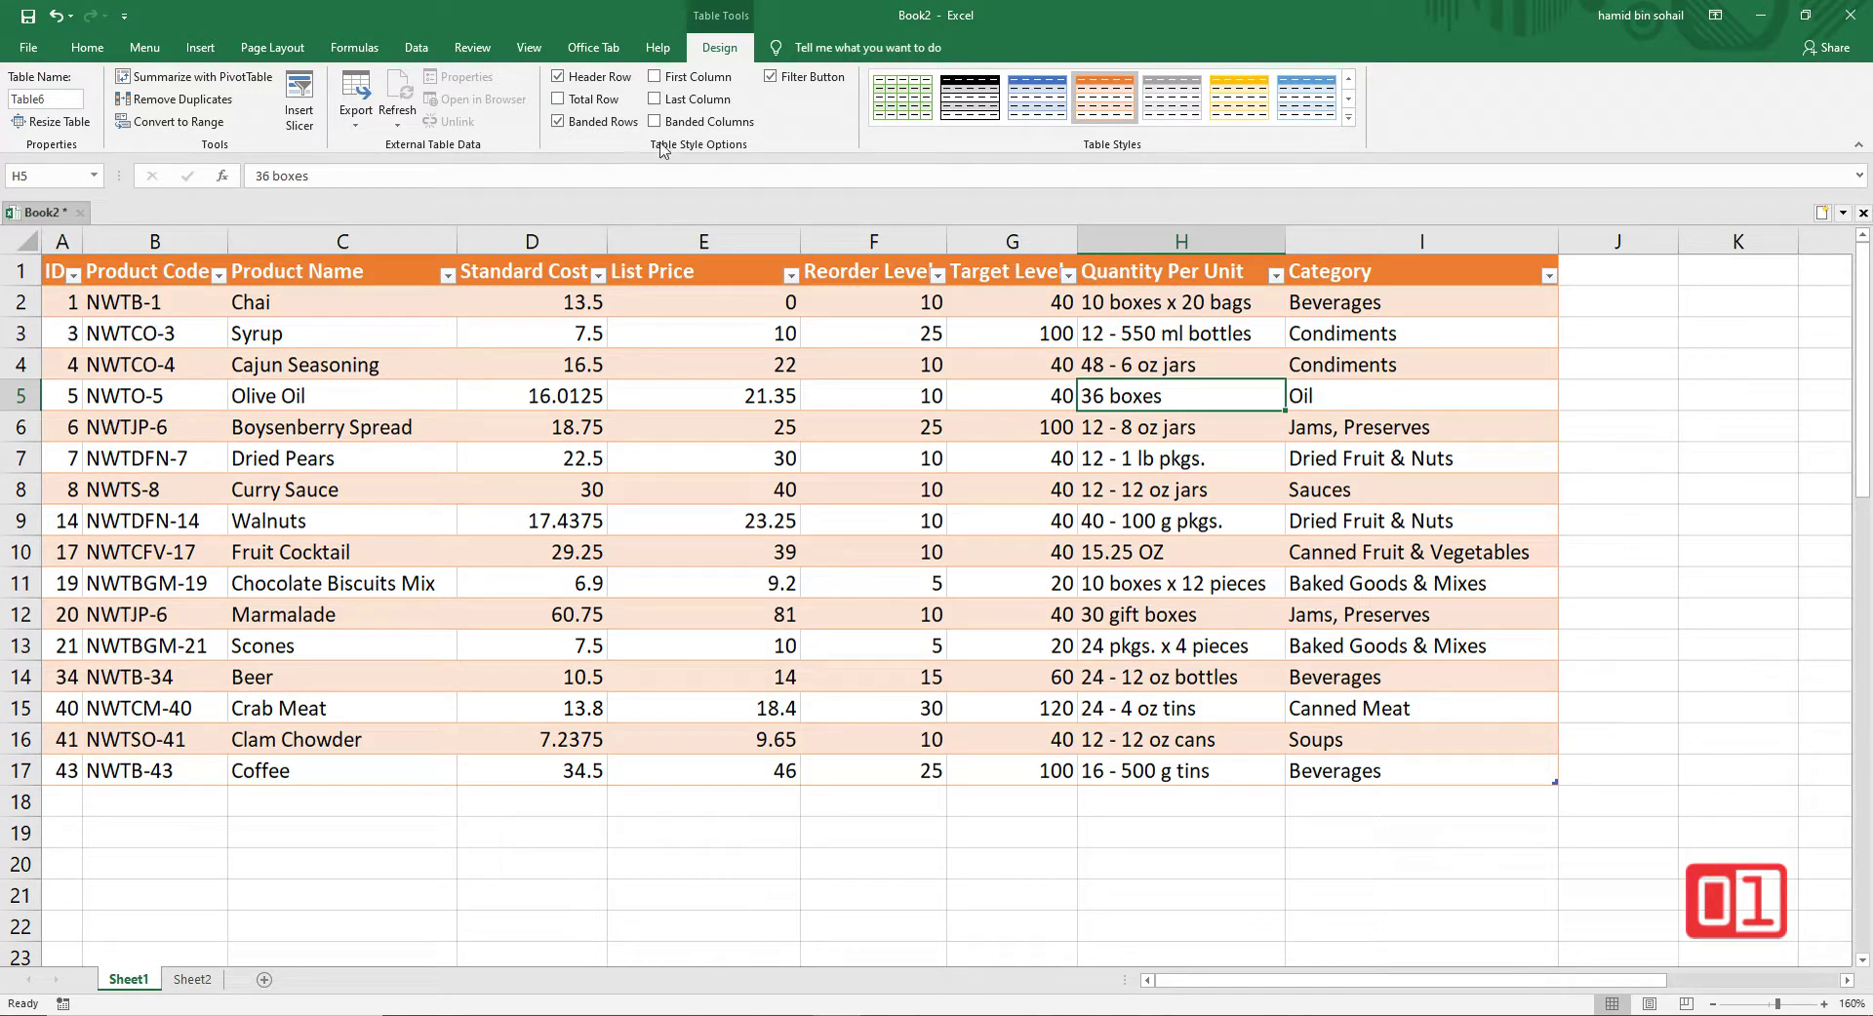
left_click(701, 78)
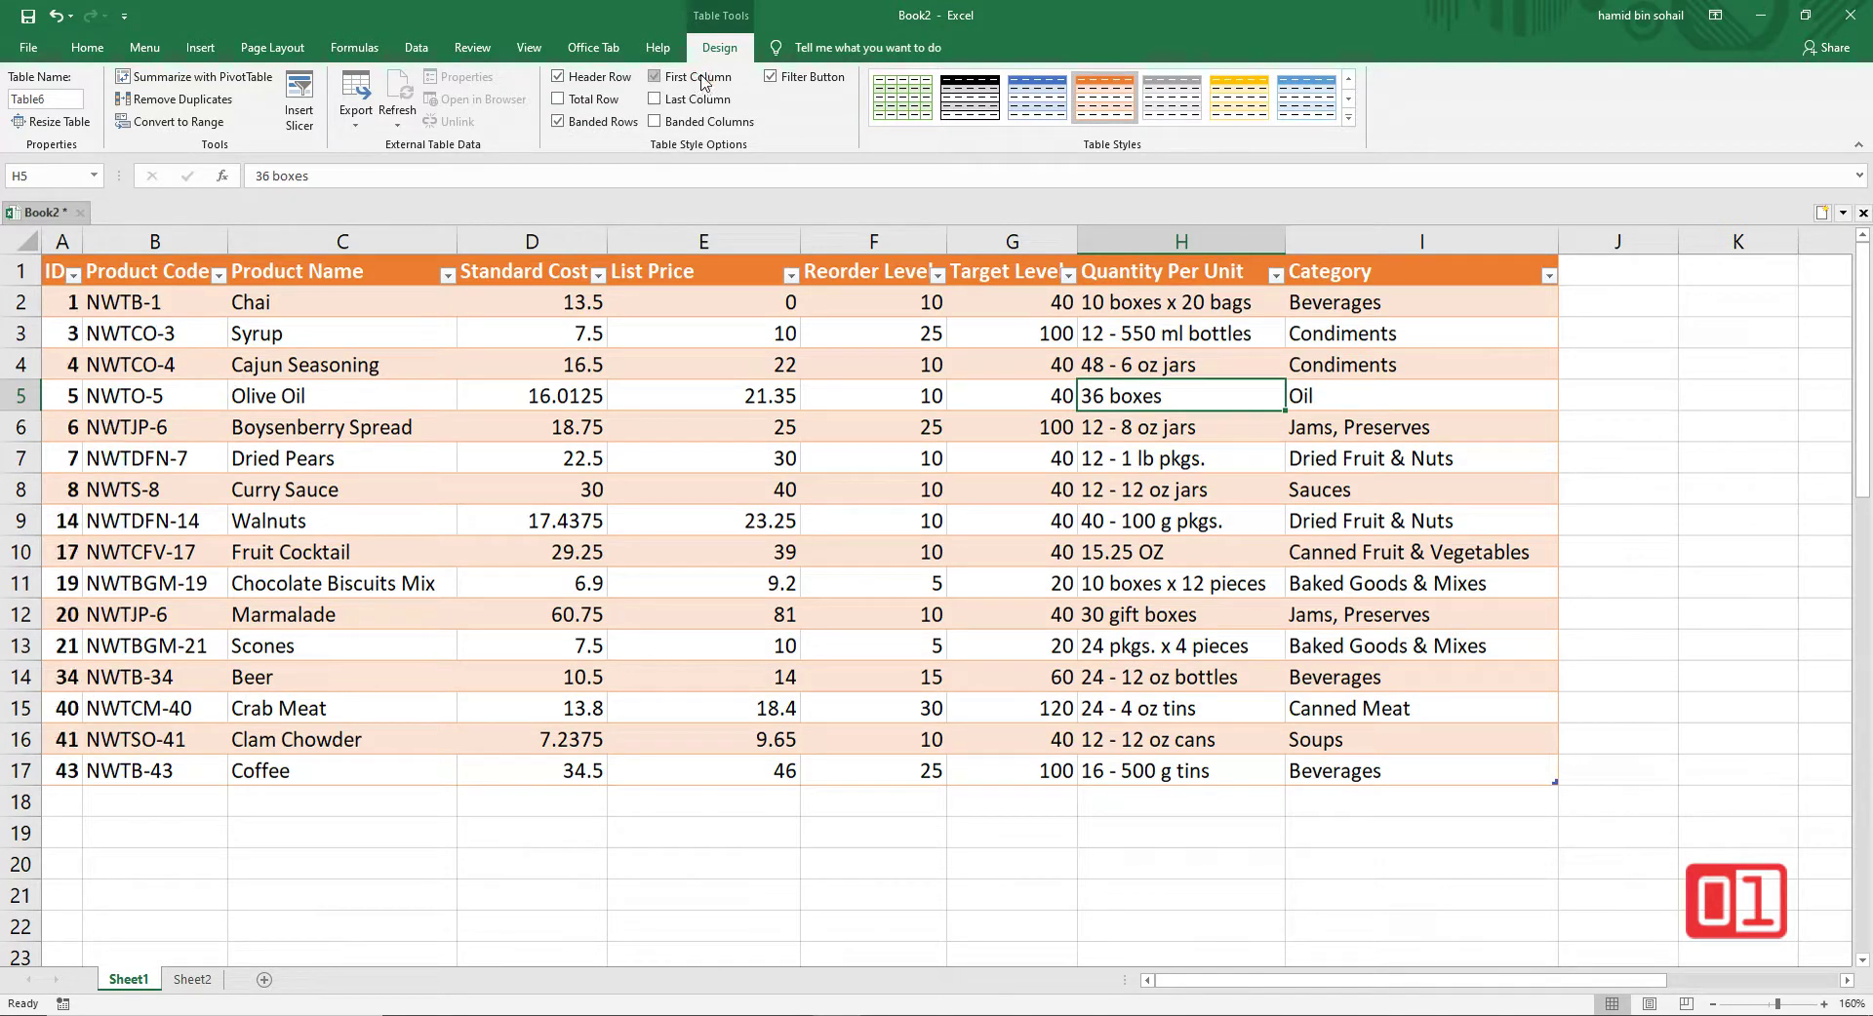
left_click(701, 80)
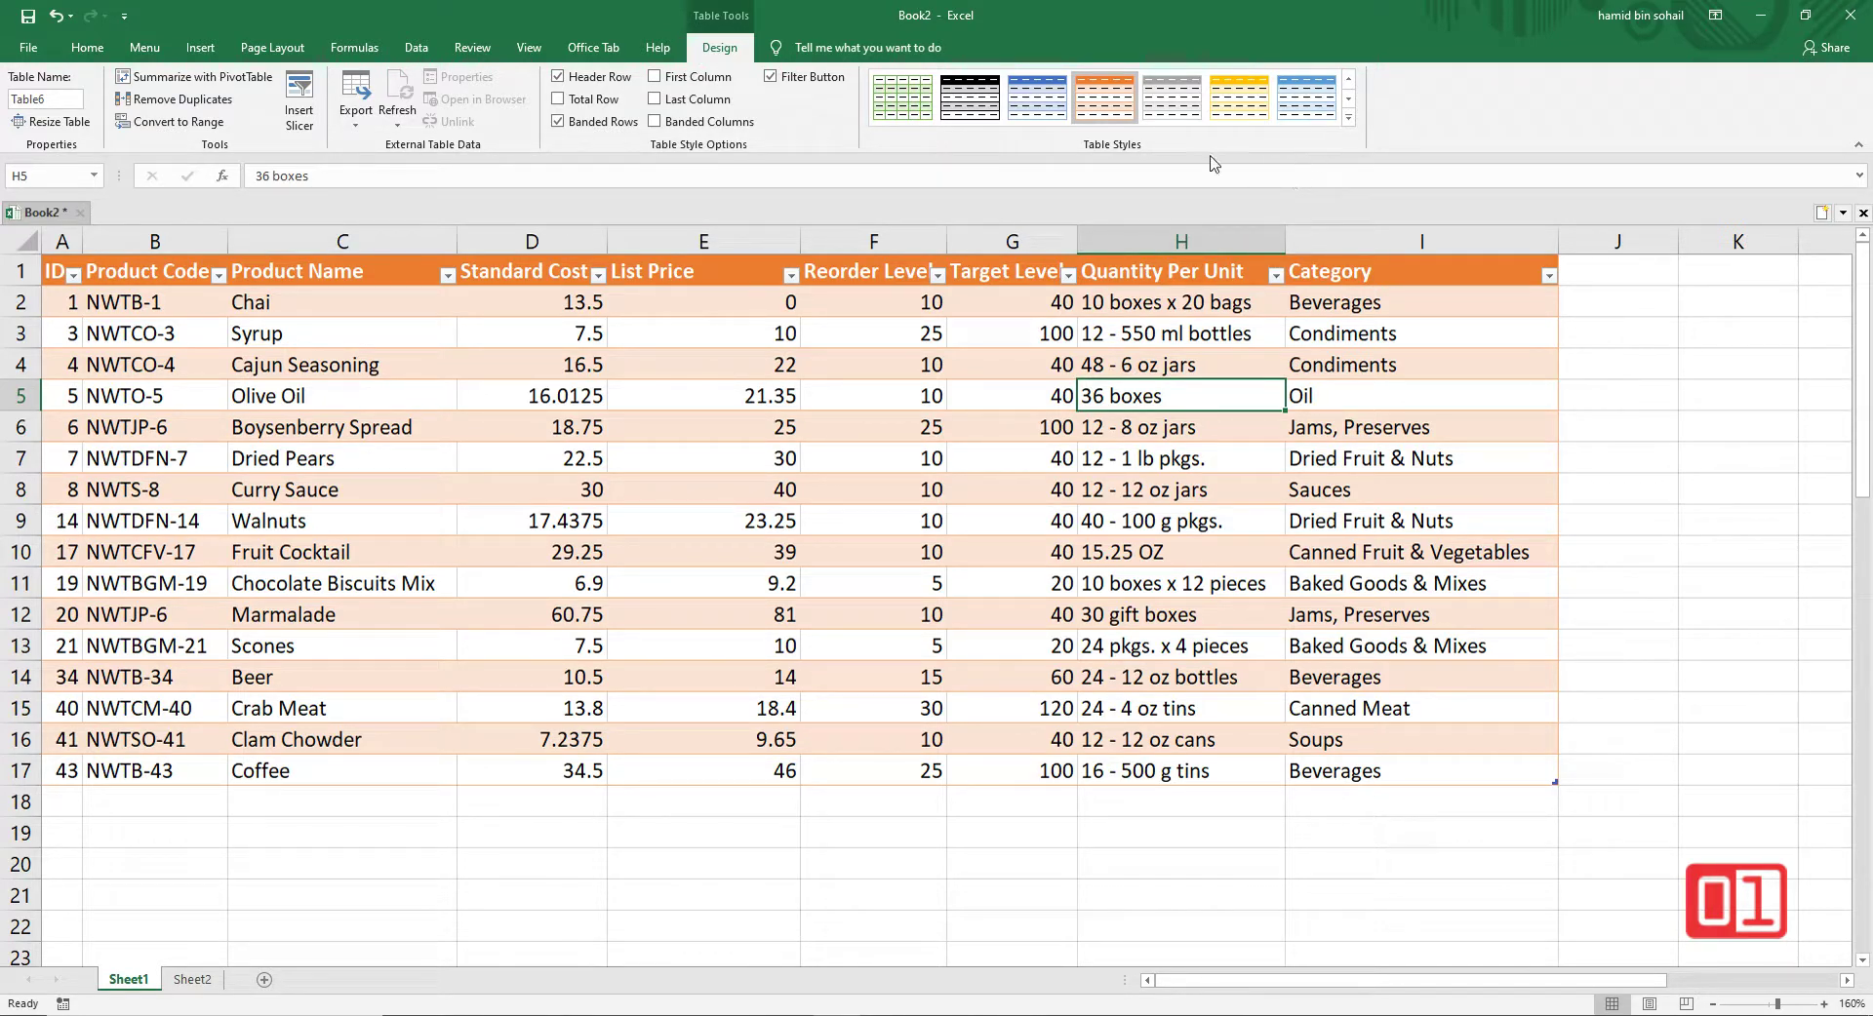
Step: Apply the dark orange table style with a black header row to the product table
left_click(1349, 118)
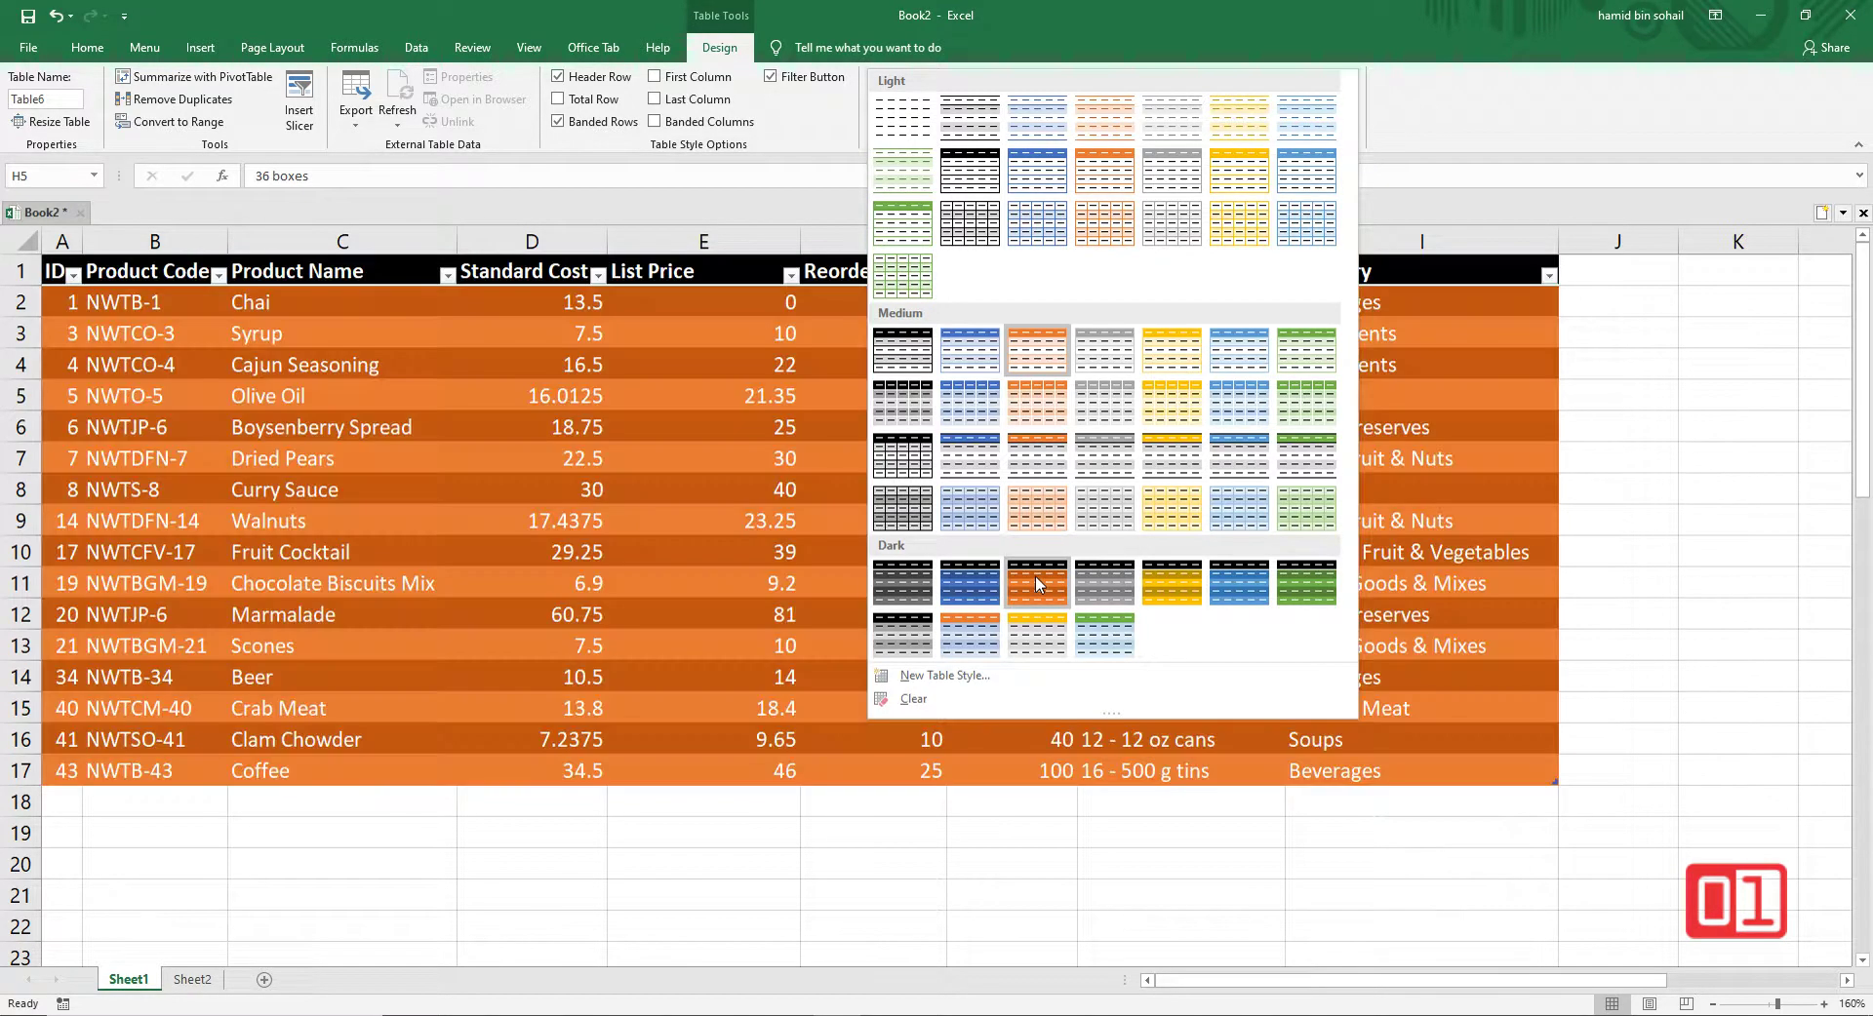
left_click(1034, 577)
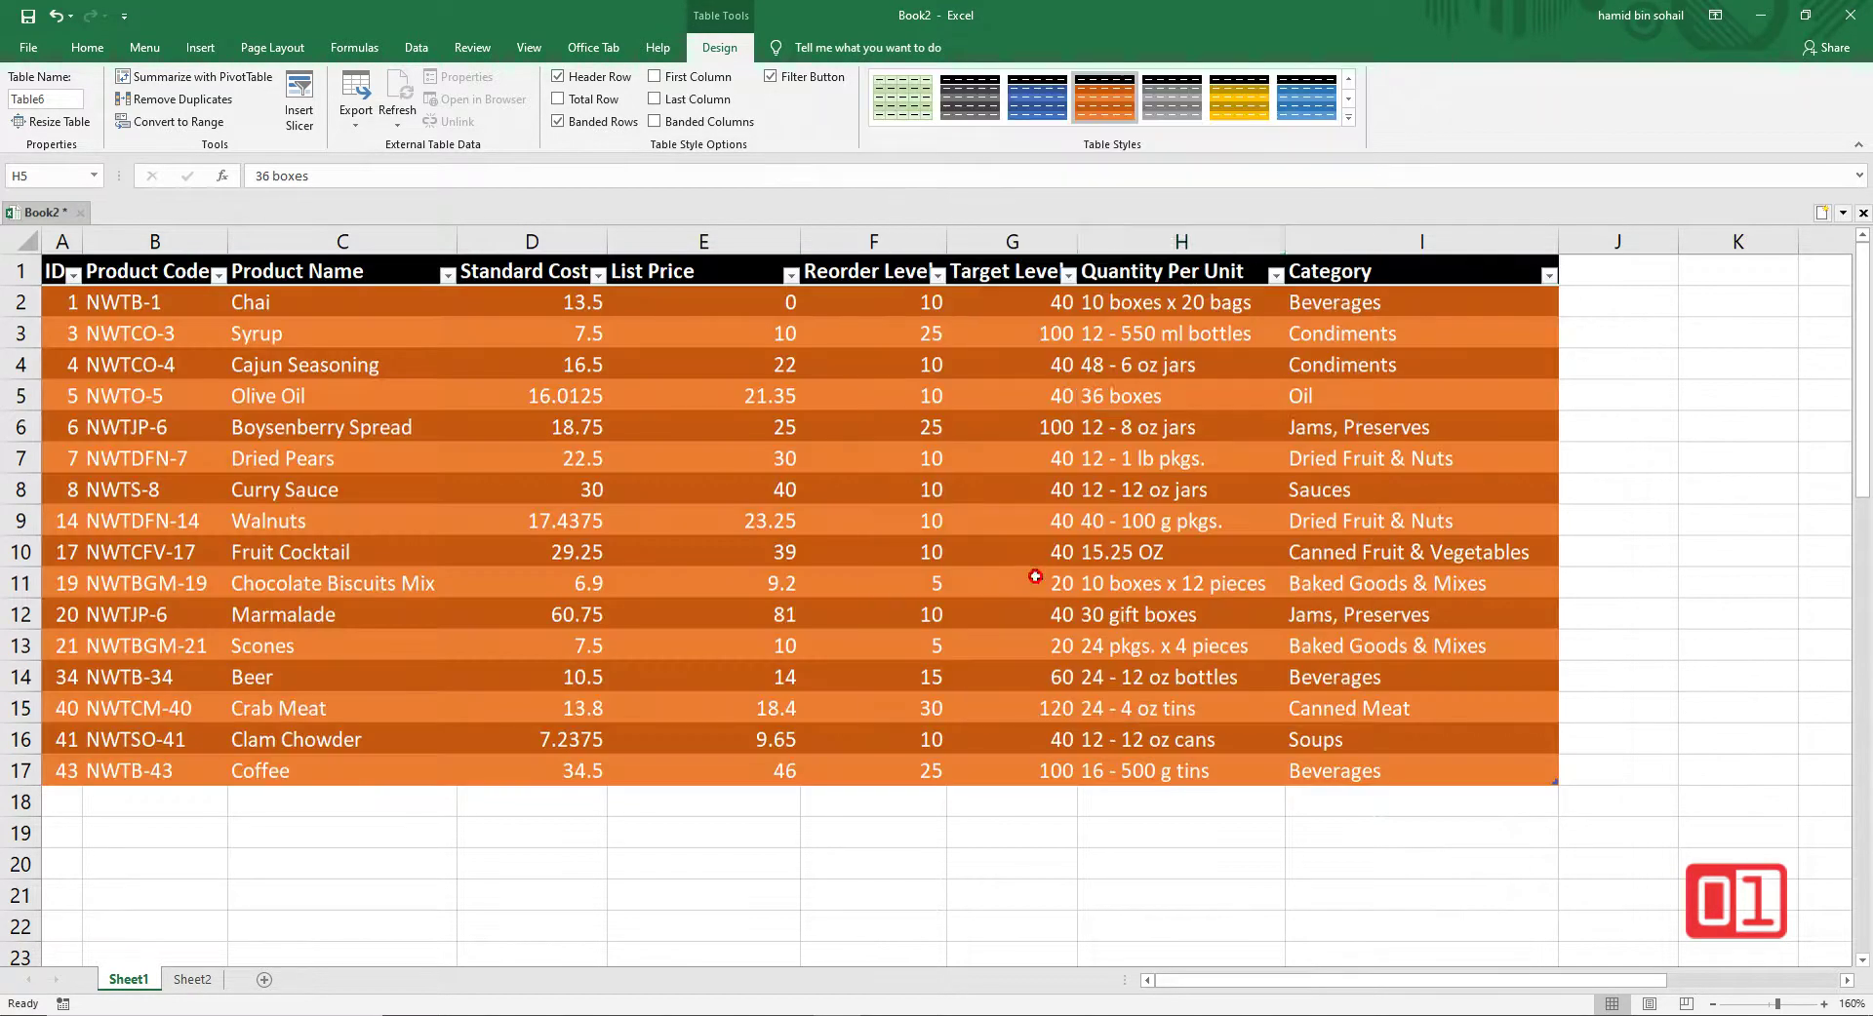
left_click(874, 481)
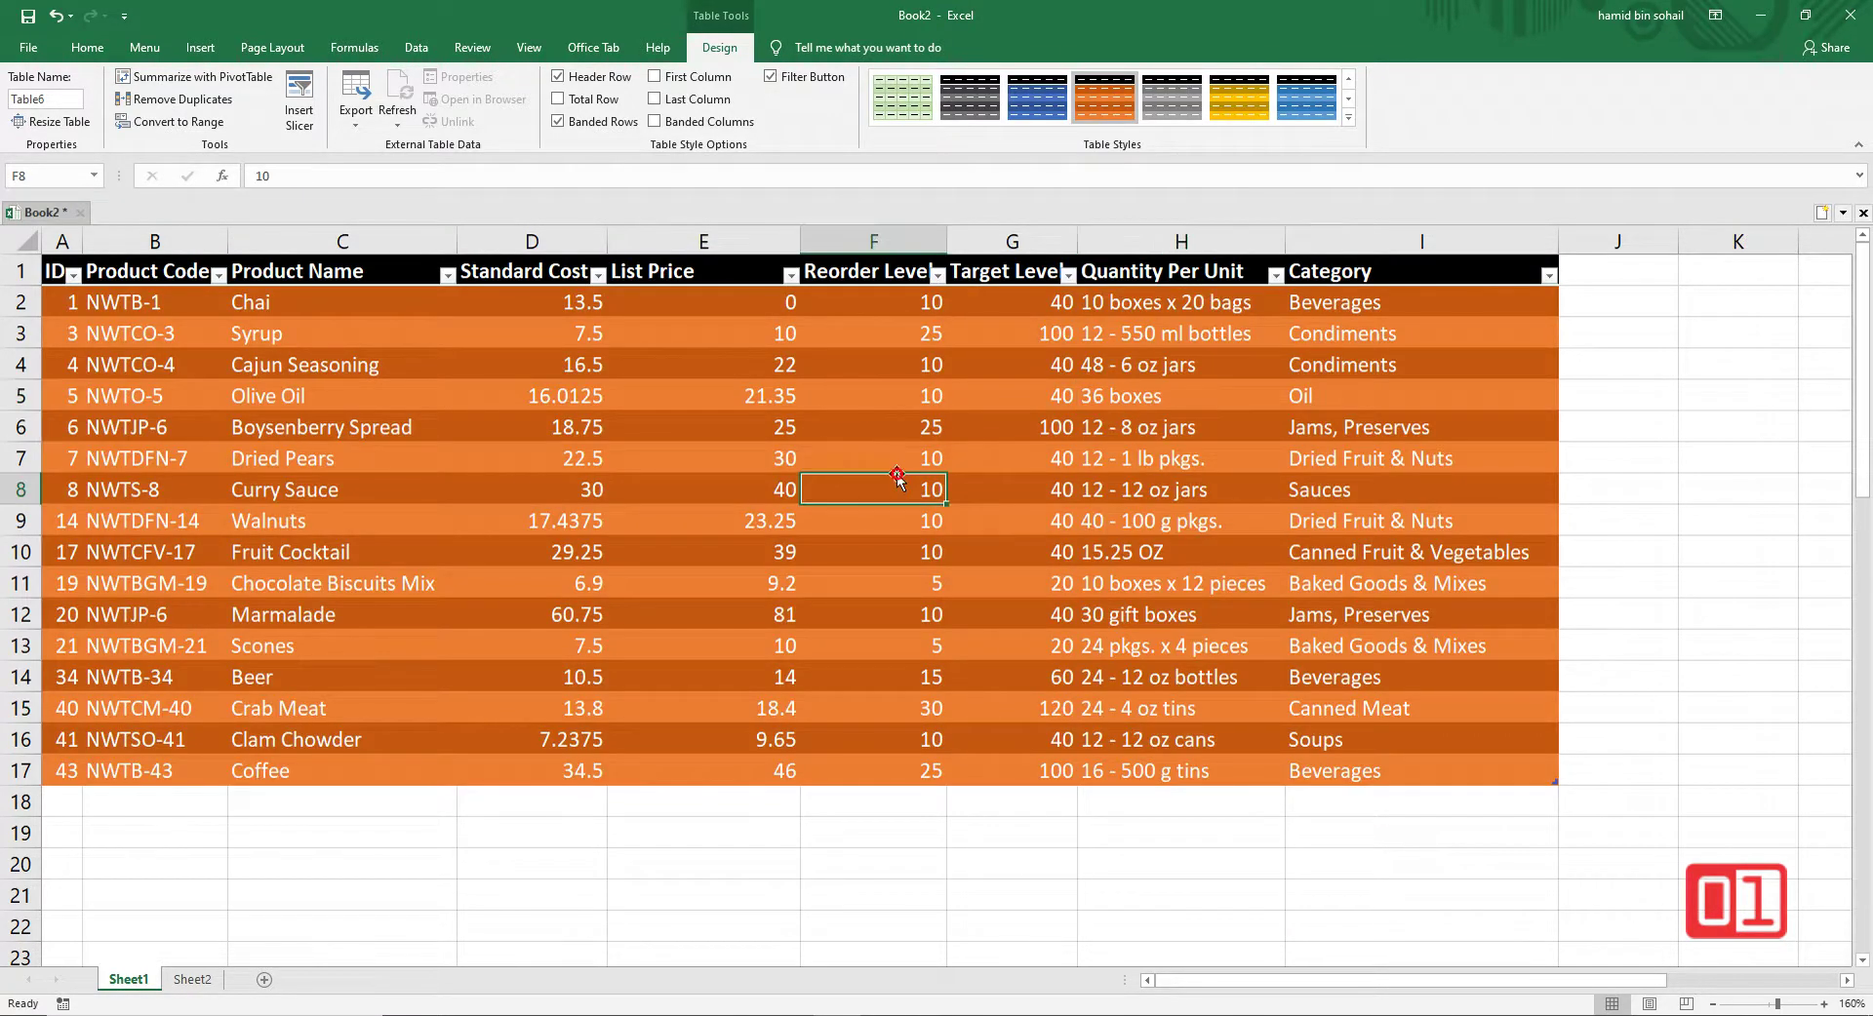
Step: Try the First Column emphasis and the Total Row on the restyled table, switching each back off
left_click(663, 82)
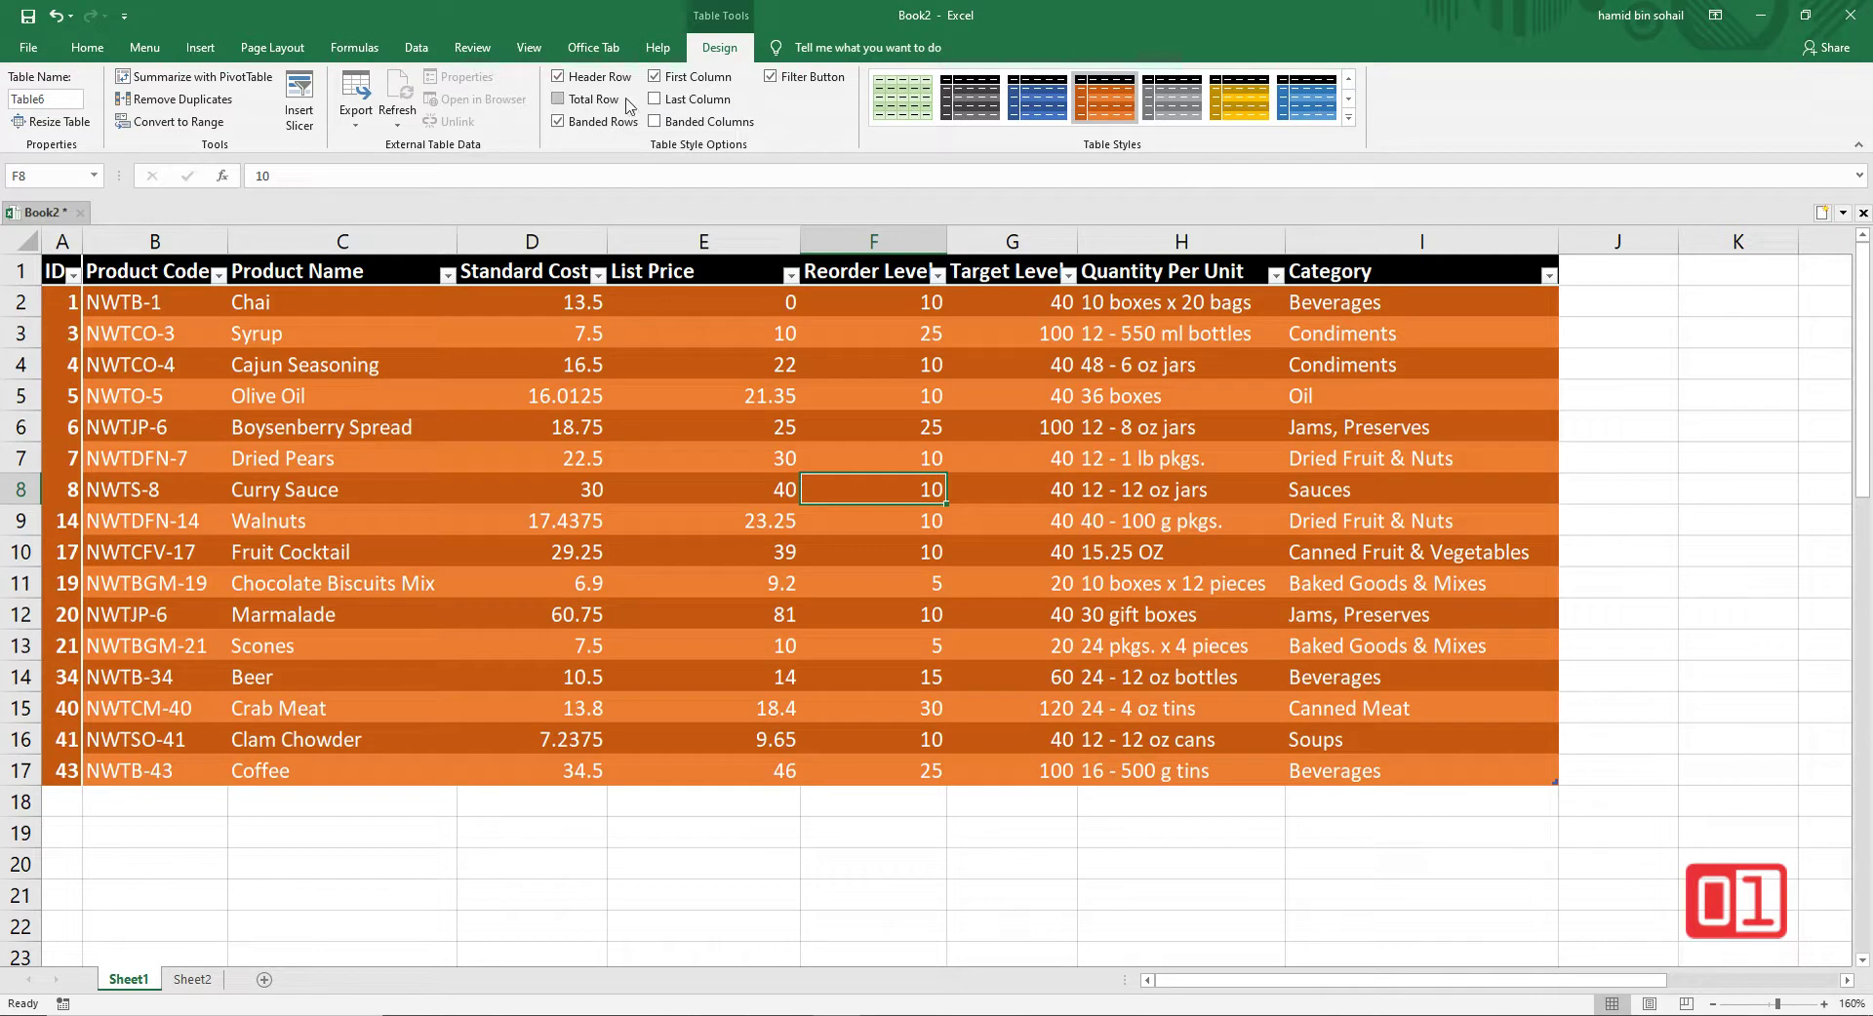
left_click(655, 78)
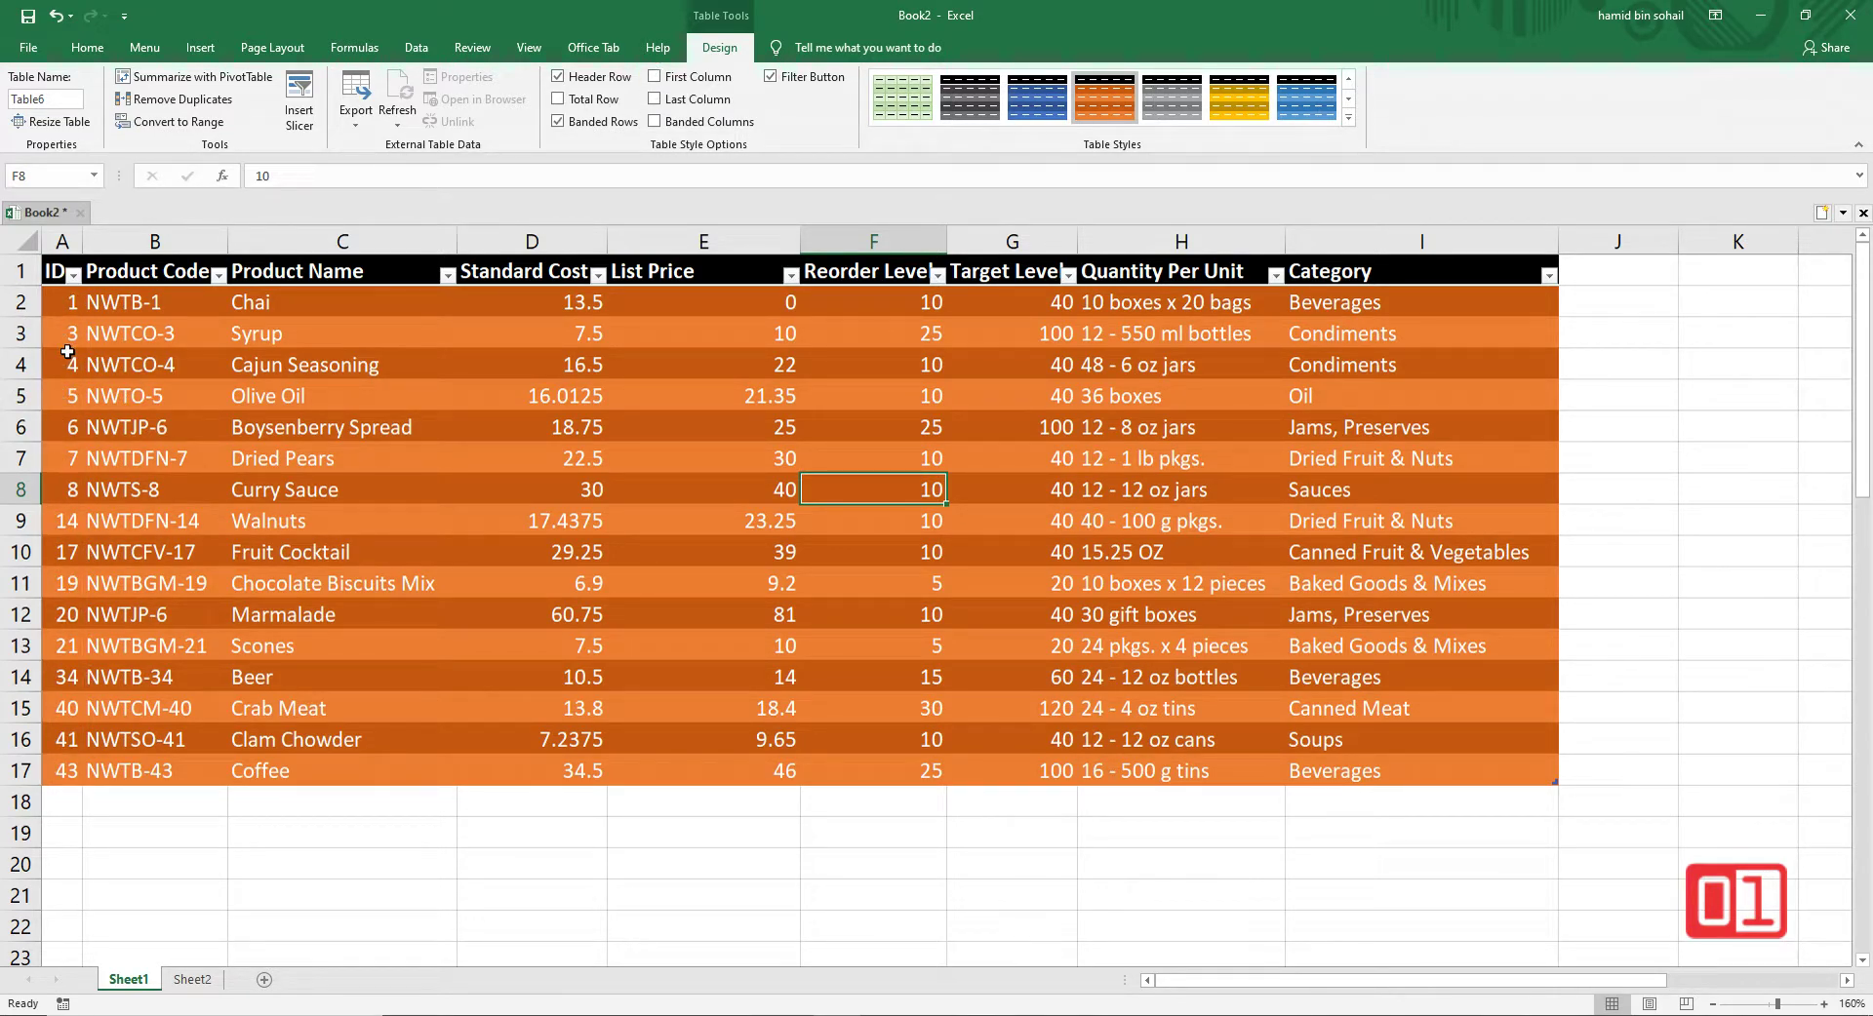
left_click(559, 98)
left_click(562, 100)
left_click(561, 100)
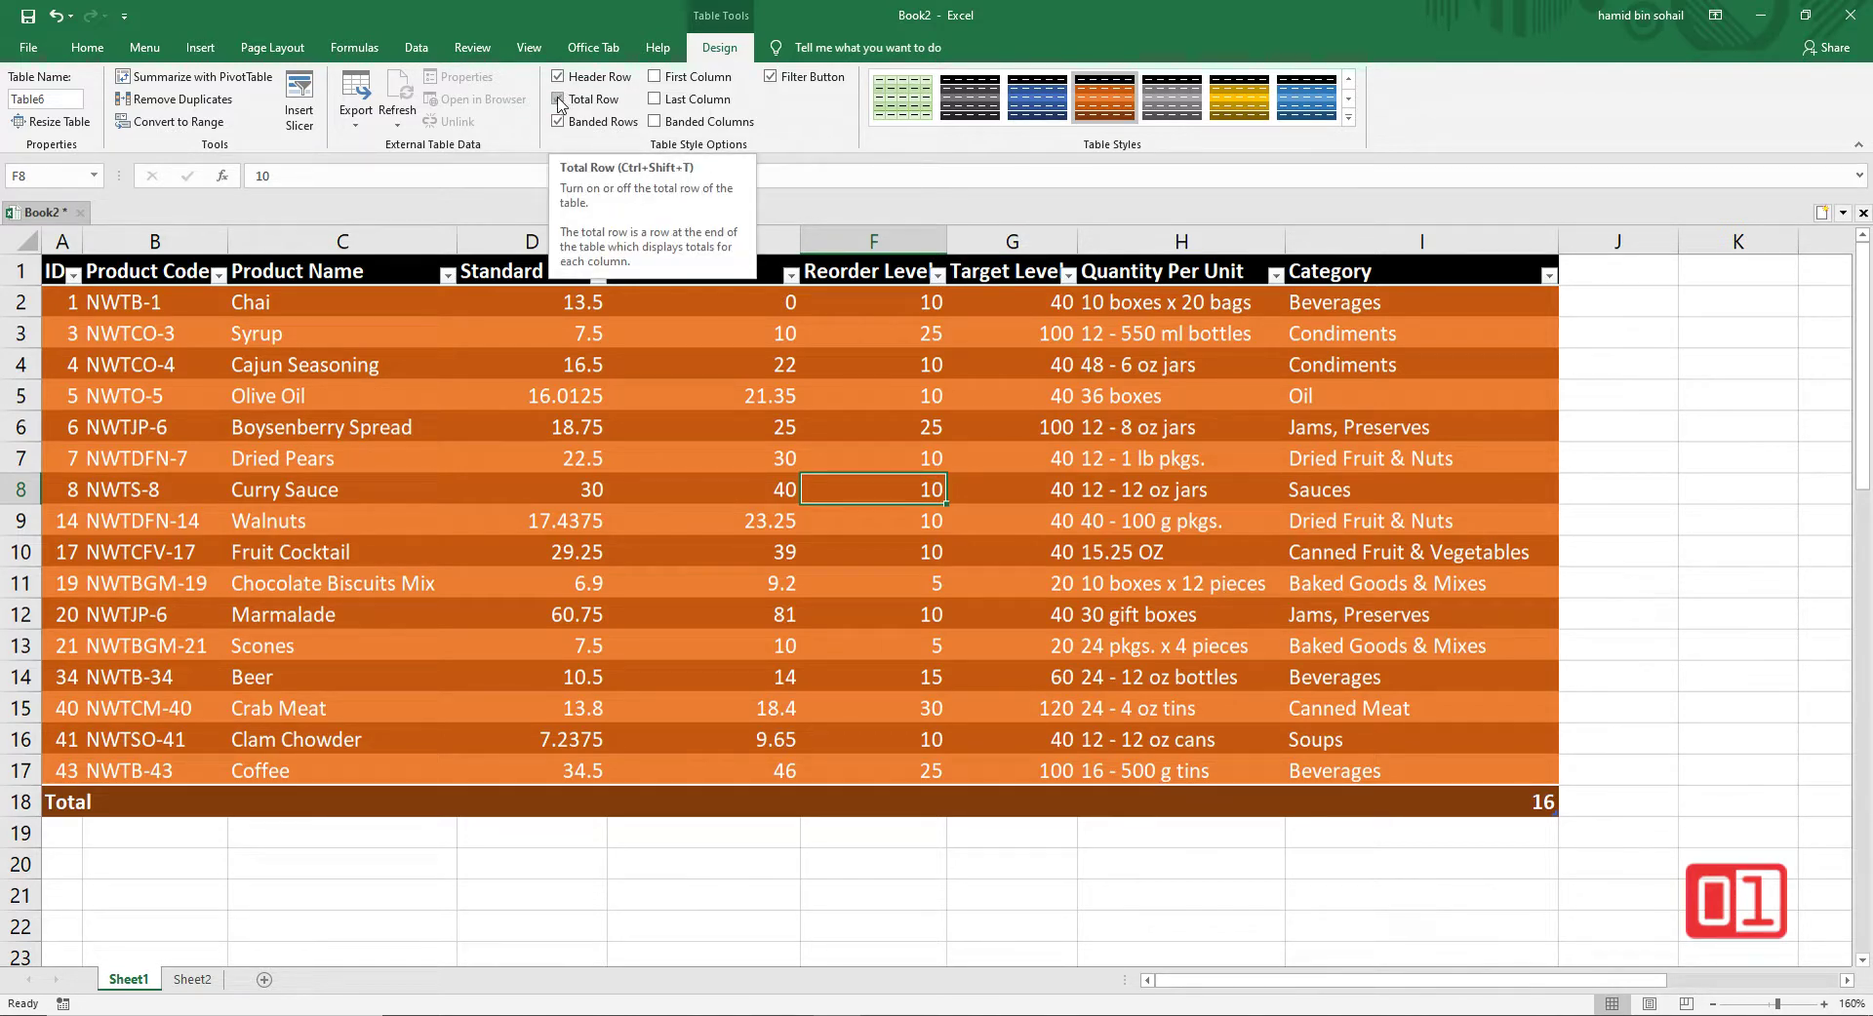
left_click(561, 101)
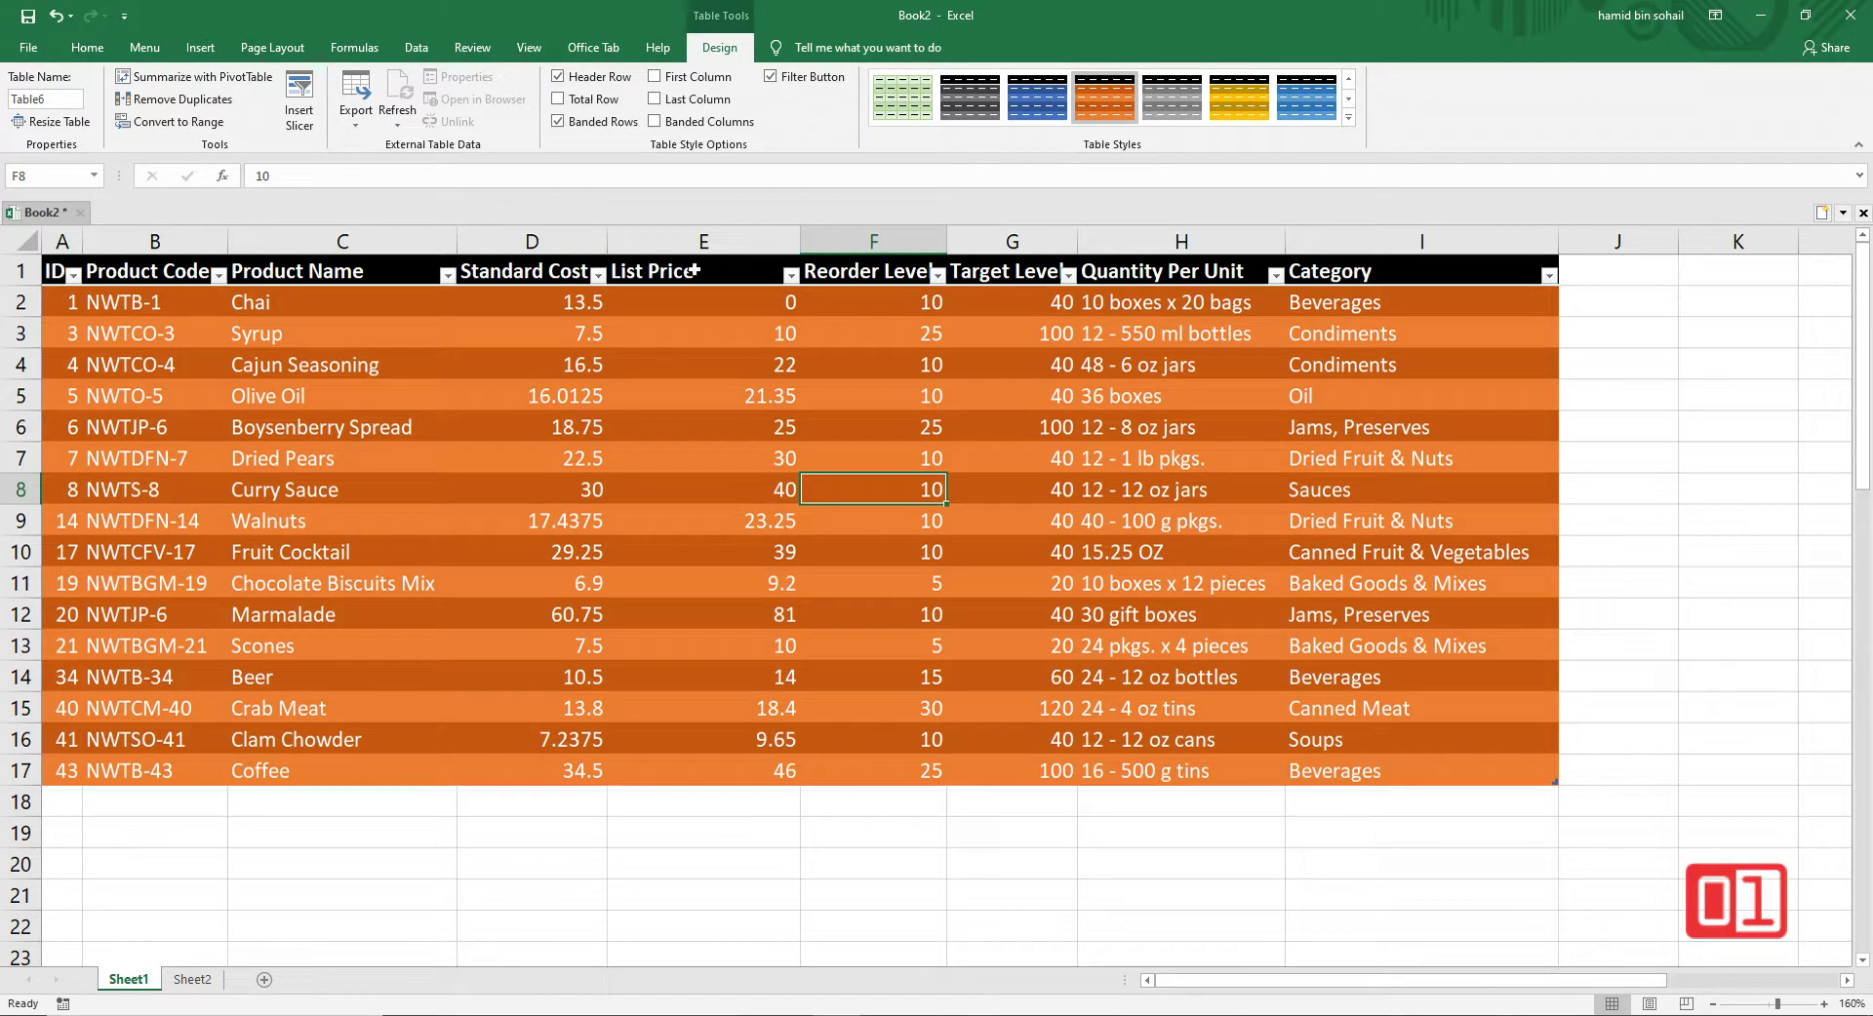
Step: Add a total row to the product table and total the Reorder Level column with Sum
left_click(595, 102)
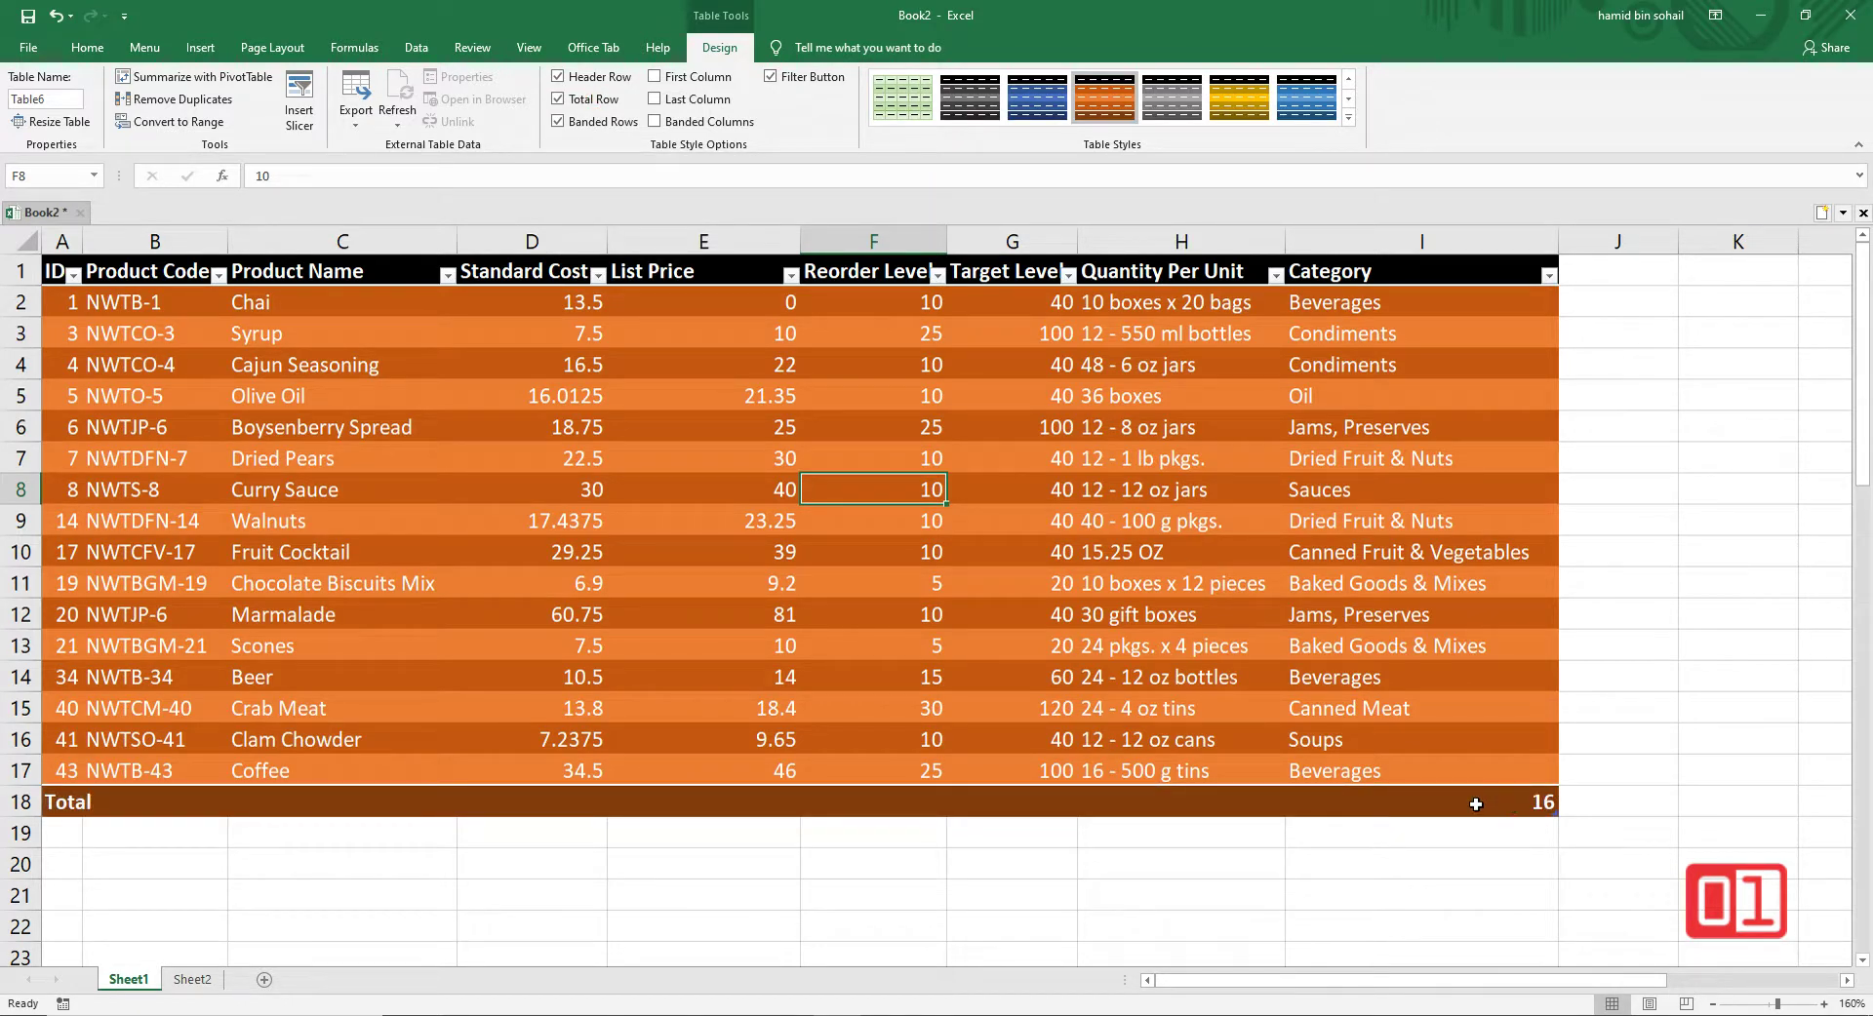
left_click(1476, 804)
left_click(1568, 807)
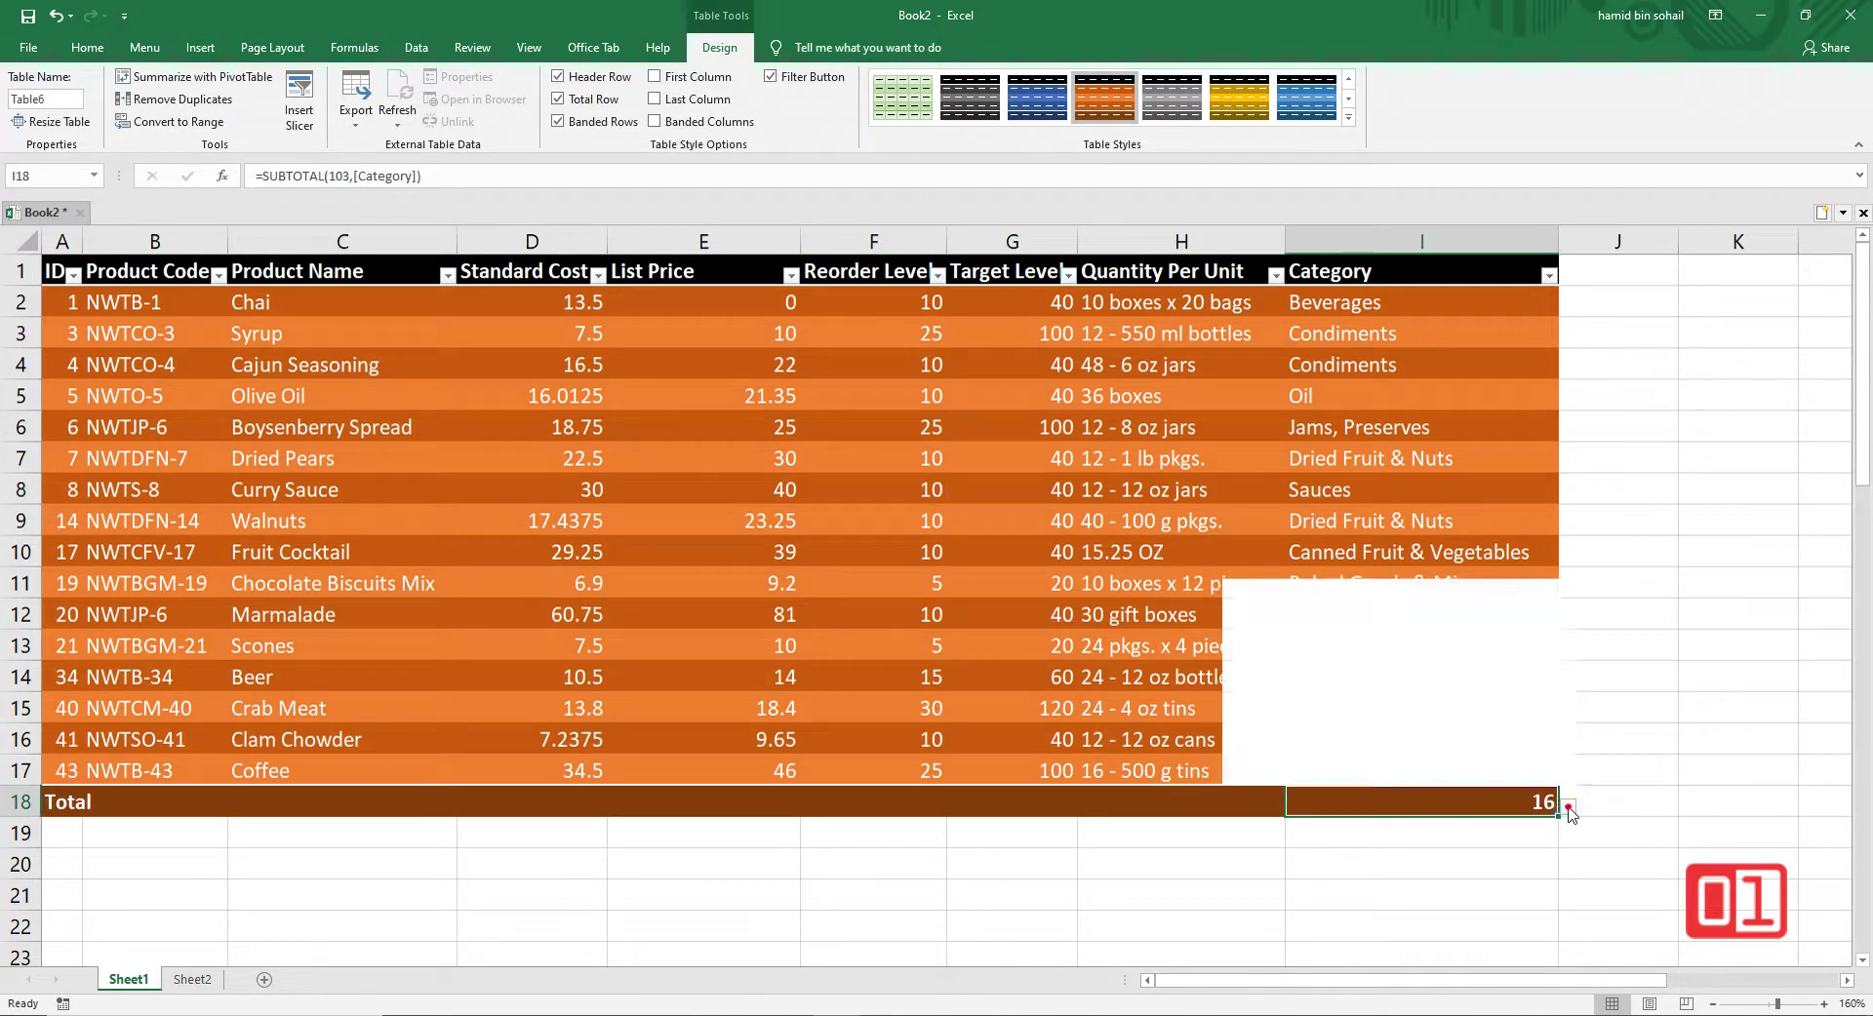
left_click(1567, 807)
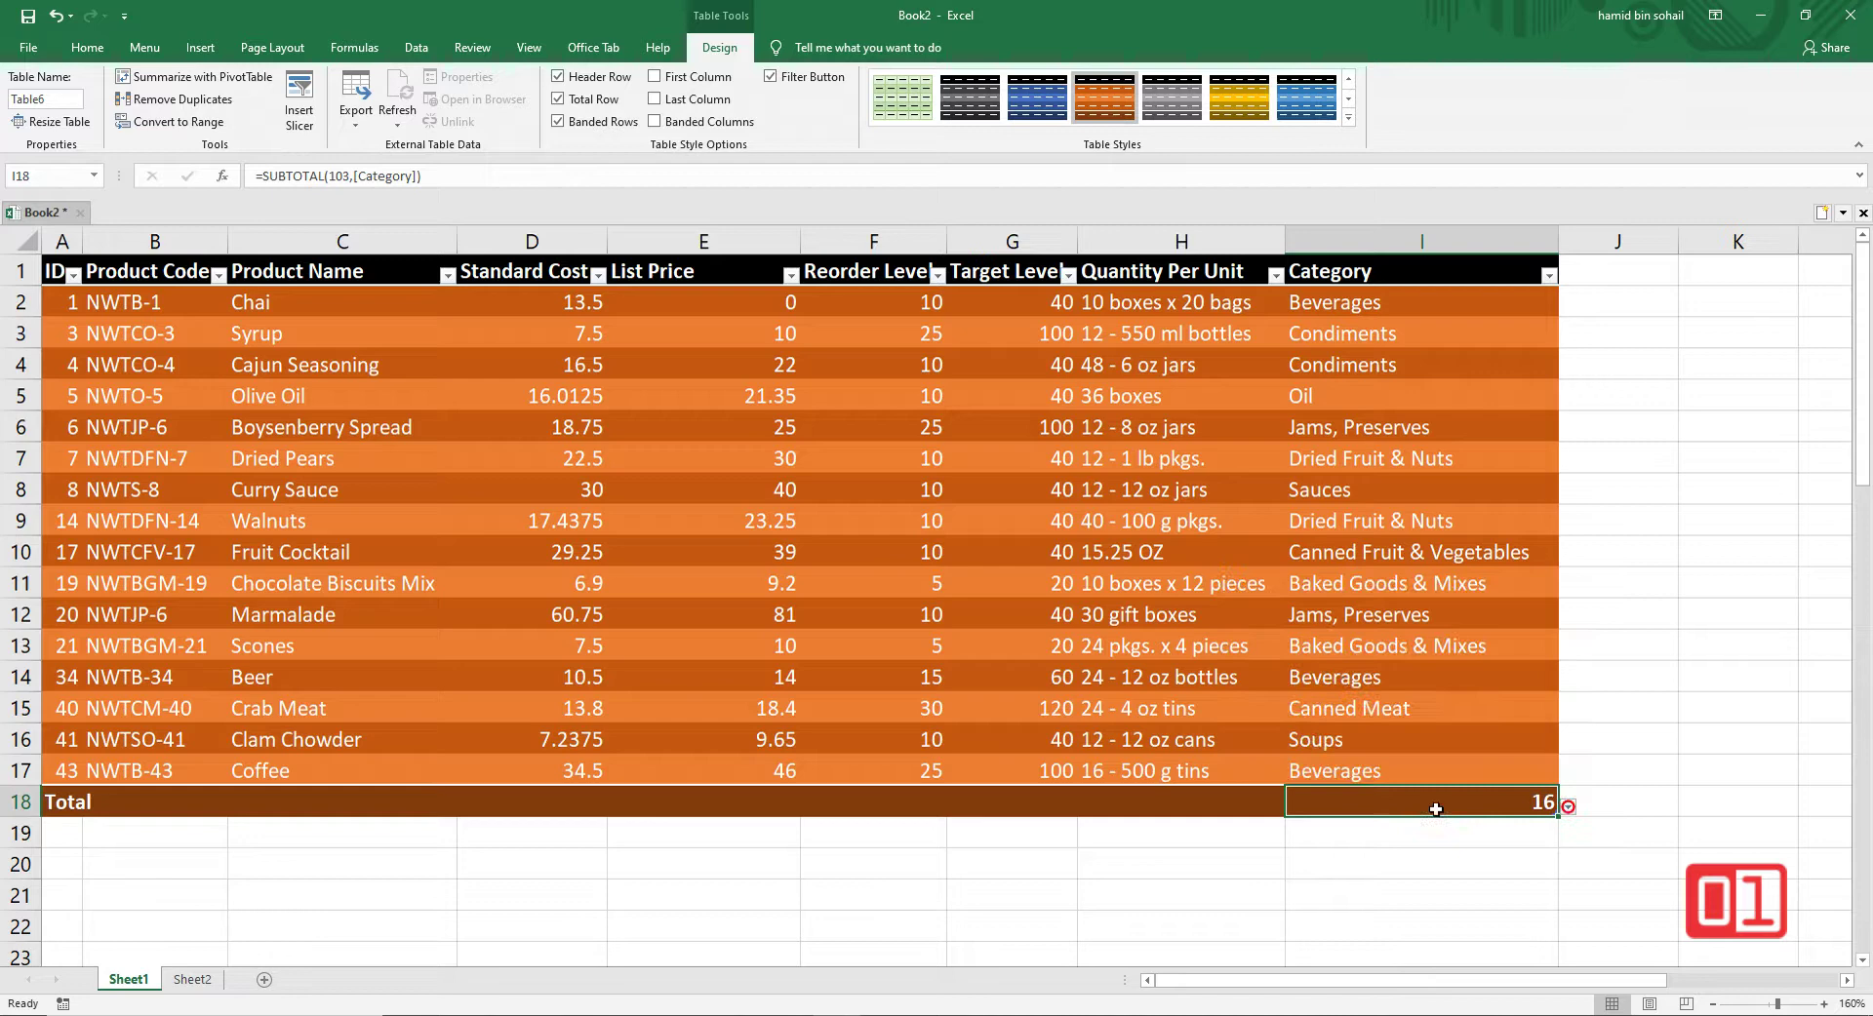
left_click(909, 804)
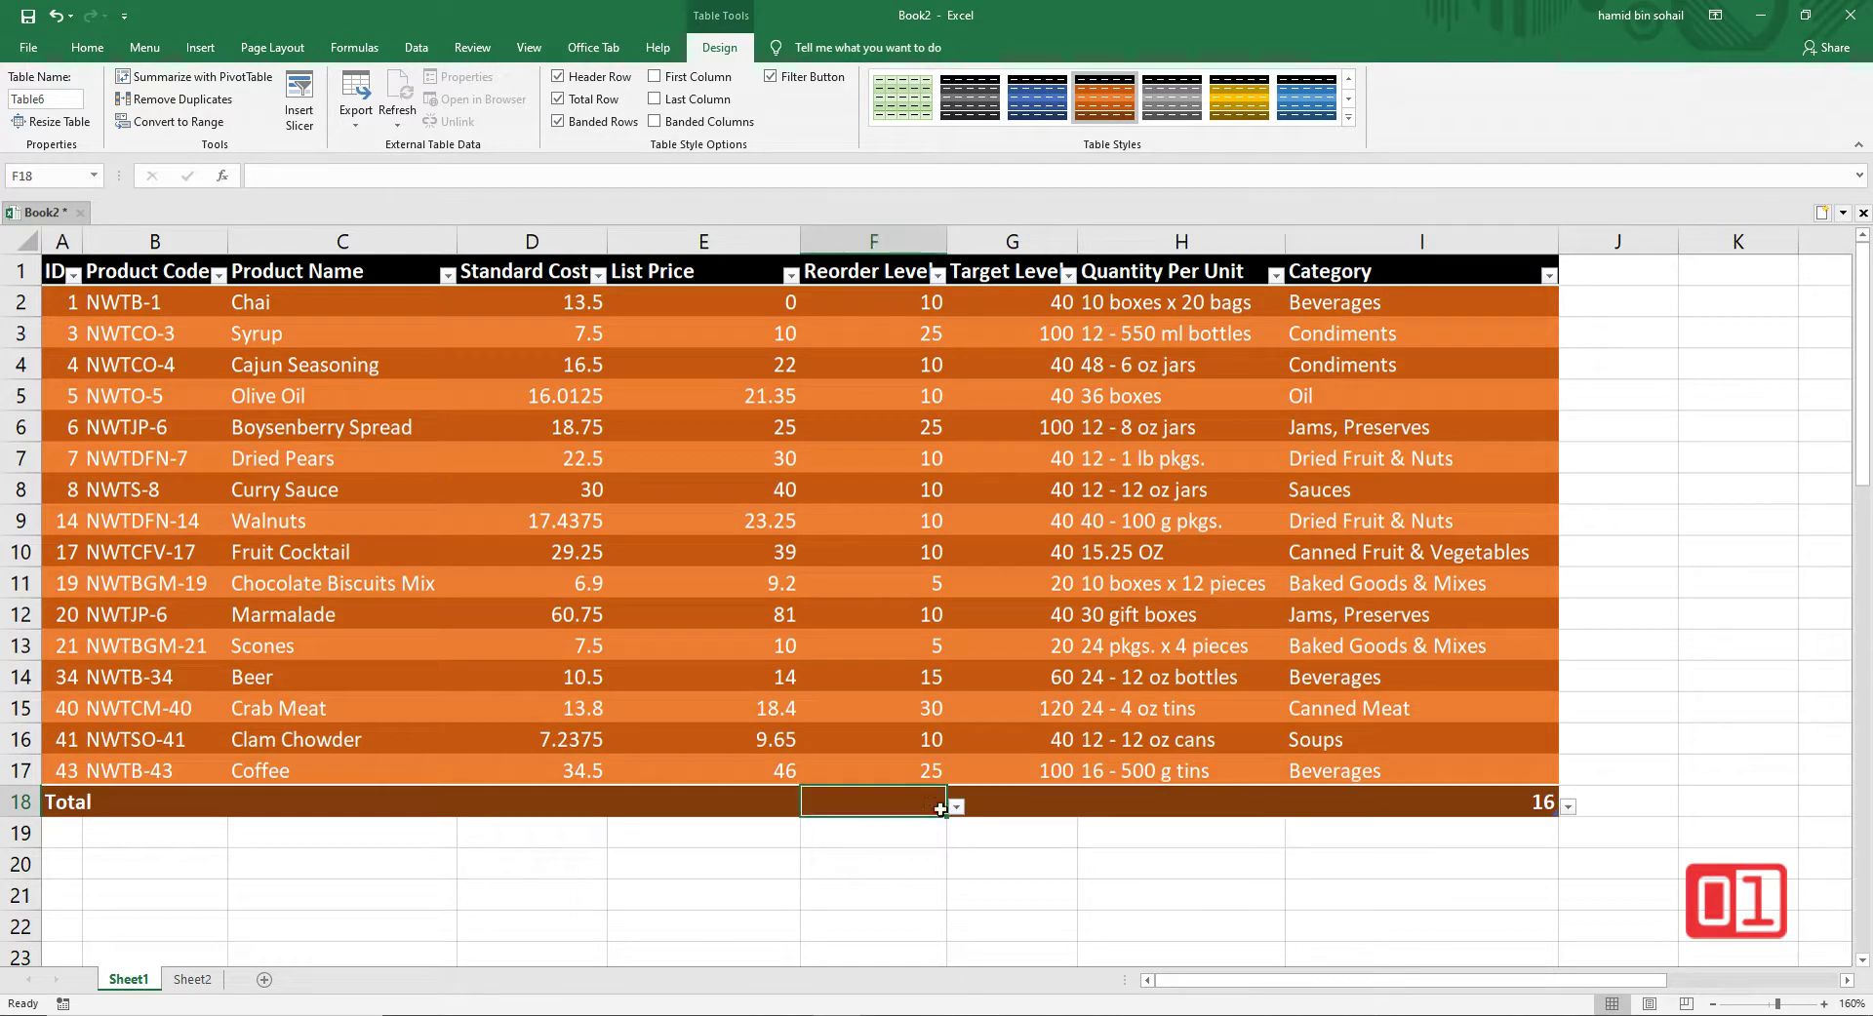
left_click(956, 806)
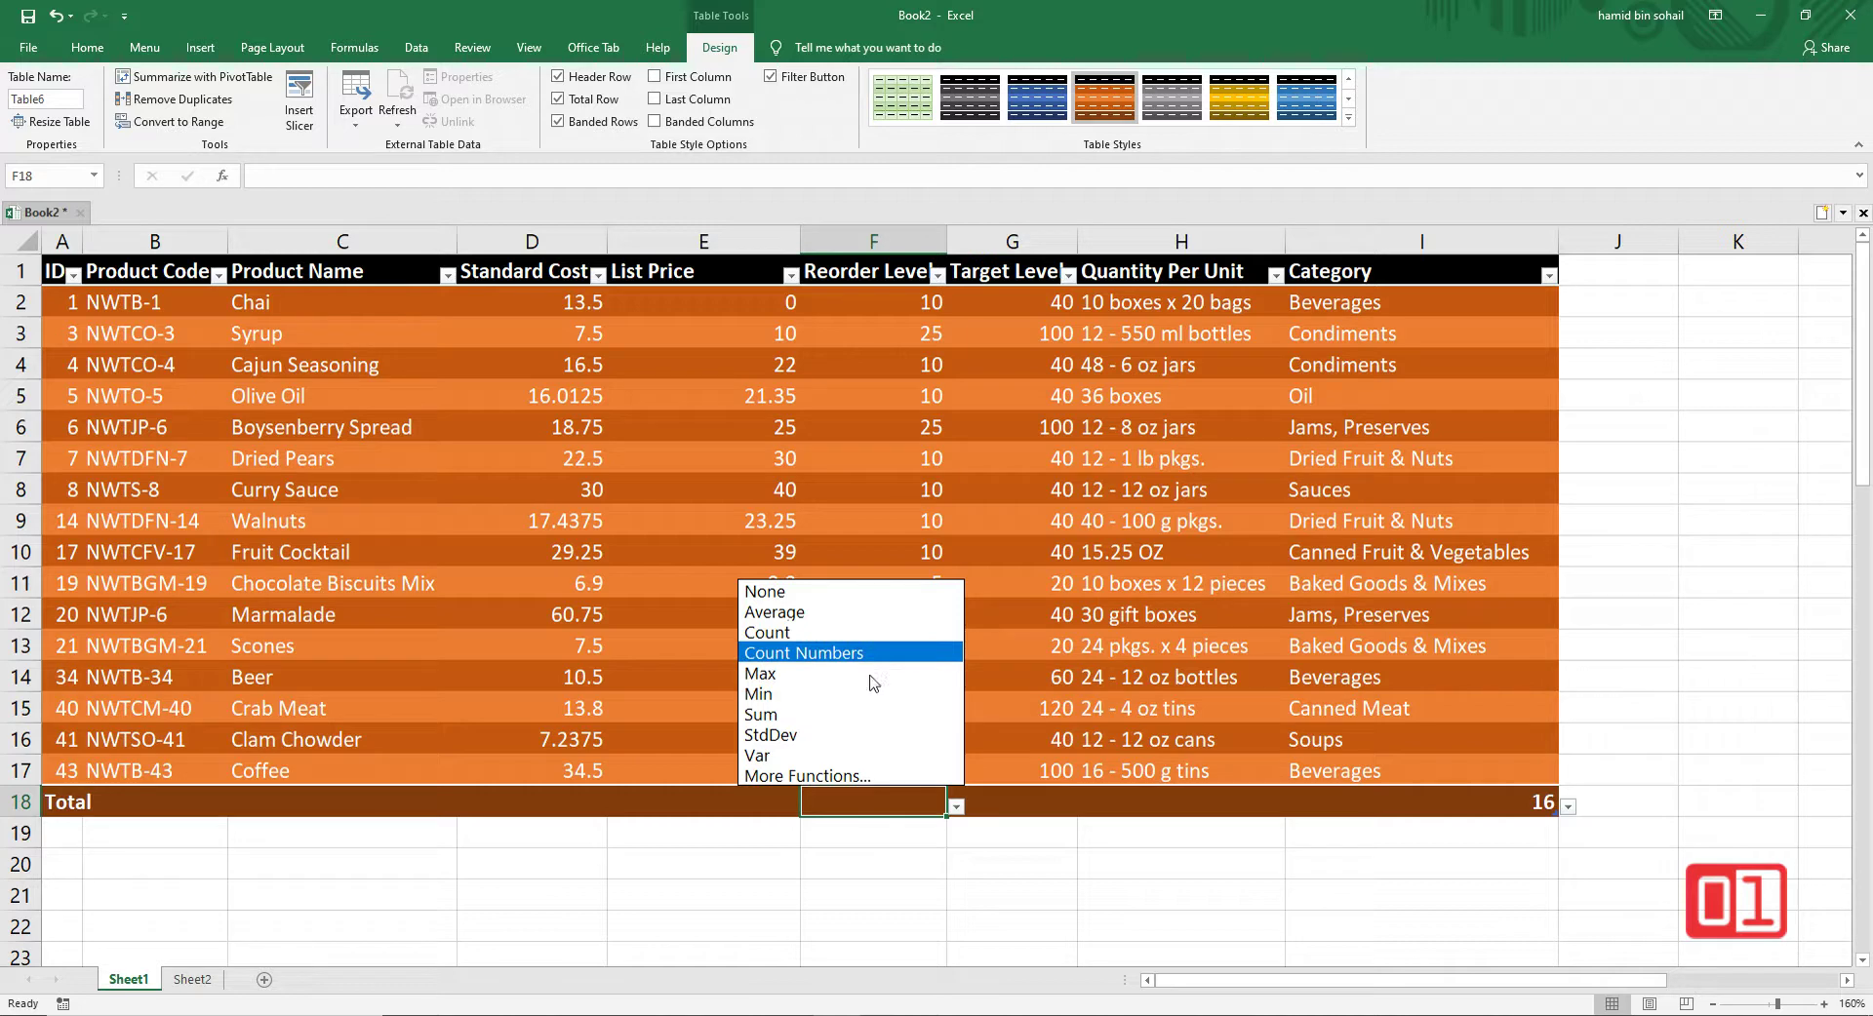
left_click(868, 715)
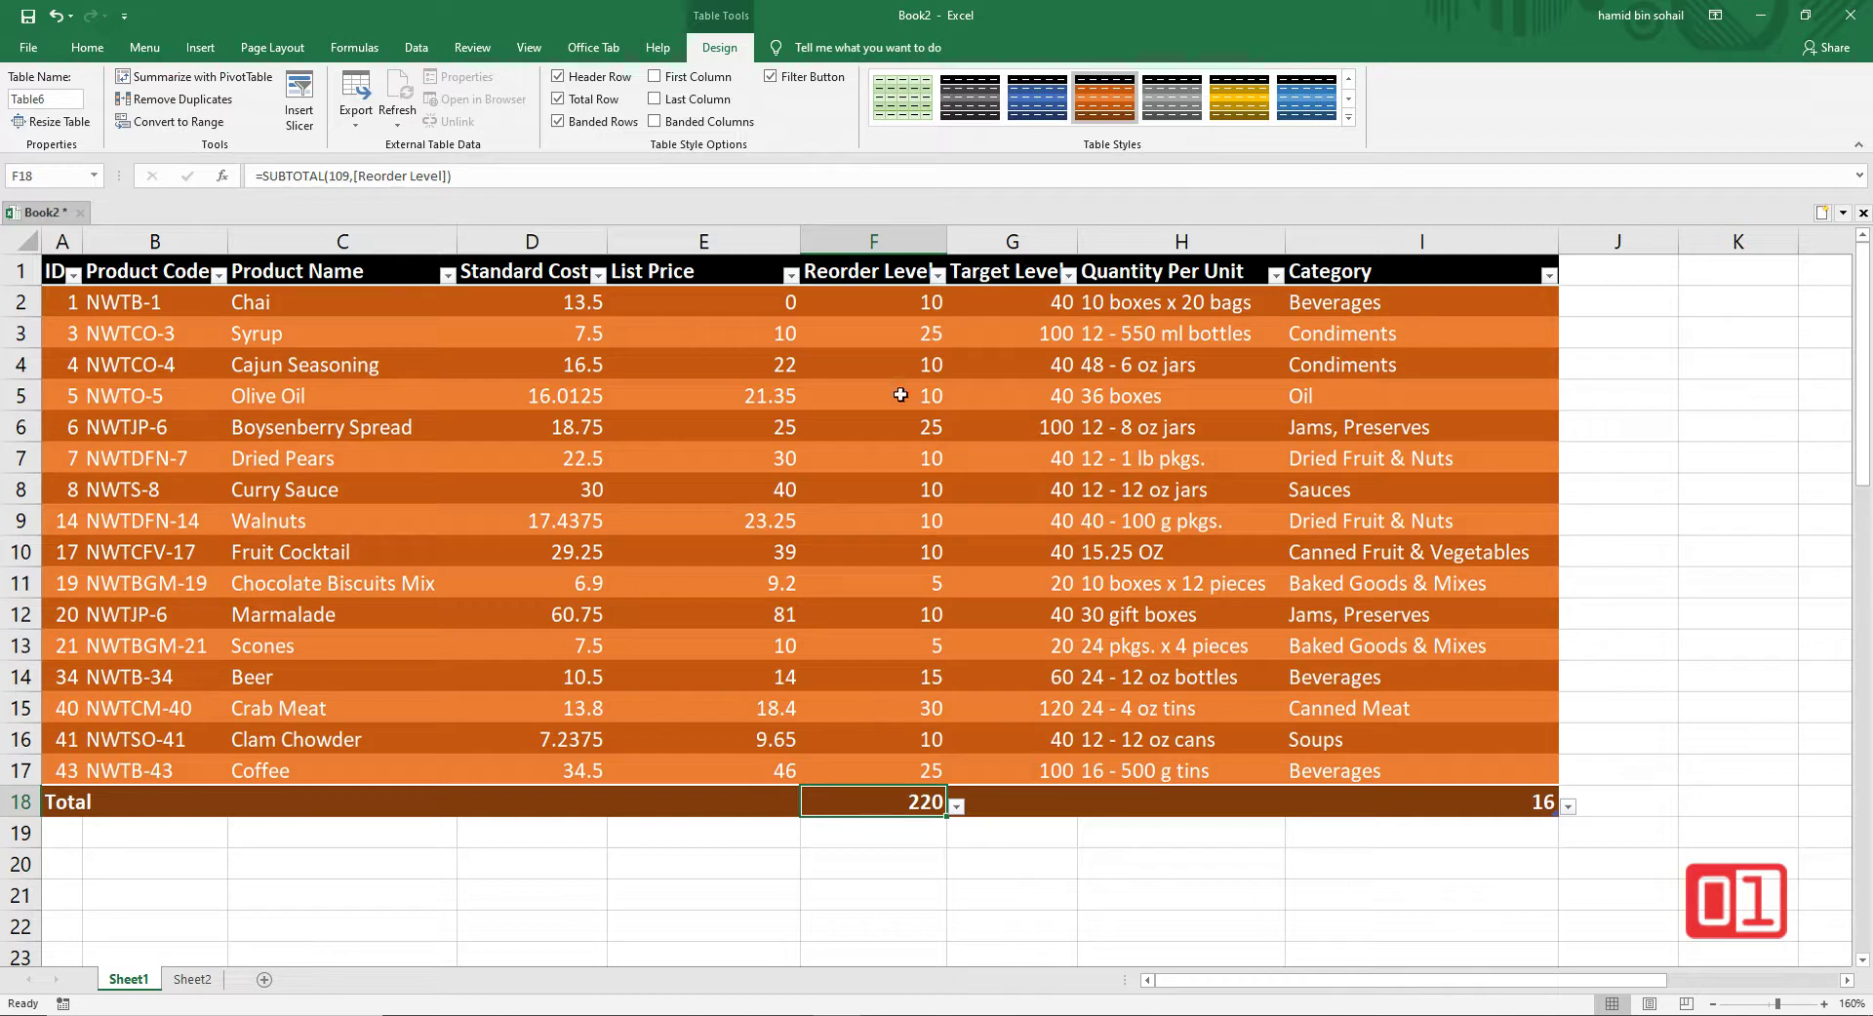
Step: Try the Last Column emphasis, switch it back off, and remove the total row from the product table
left_click(661, 102)
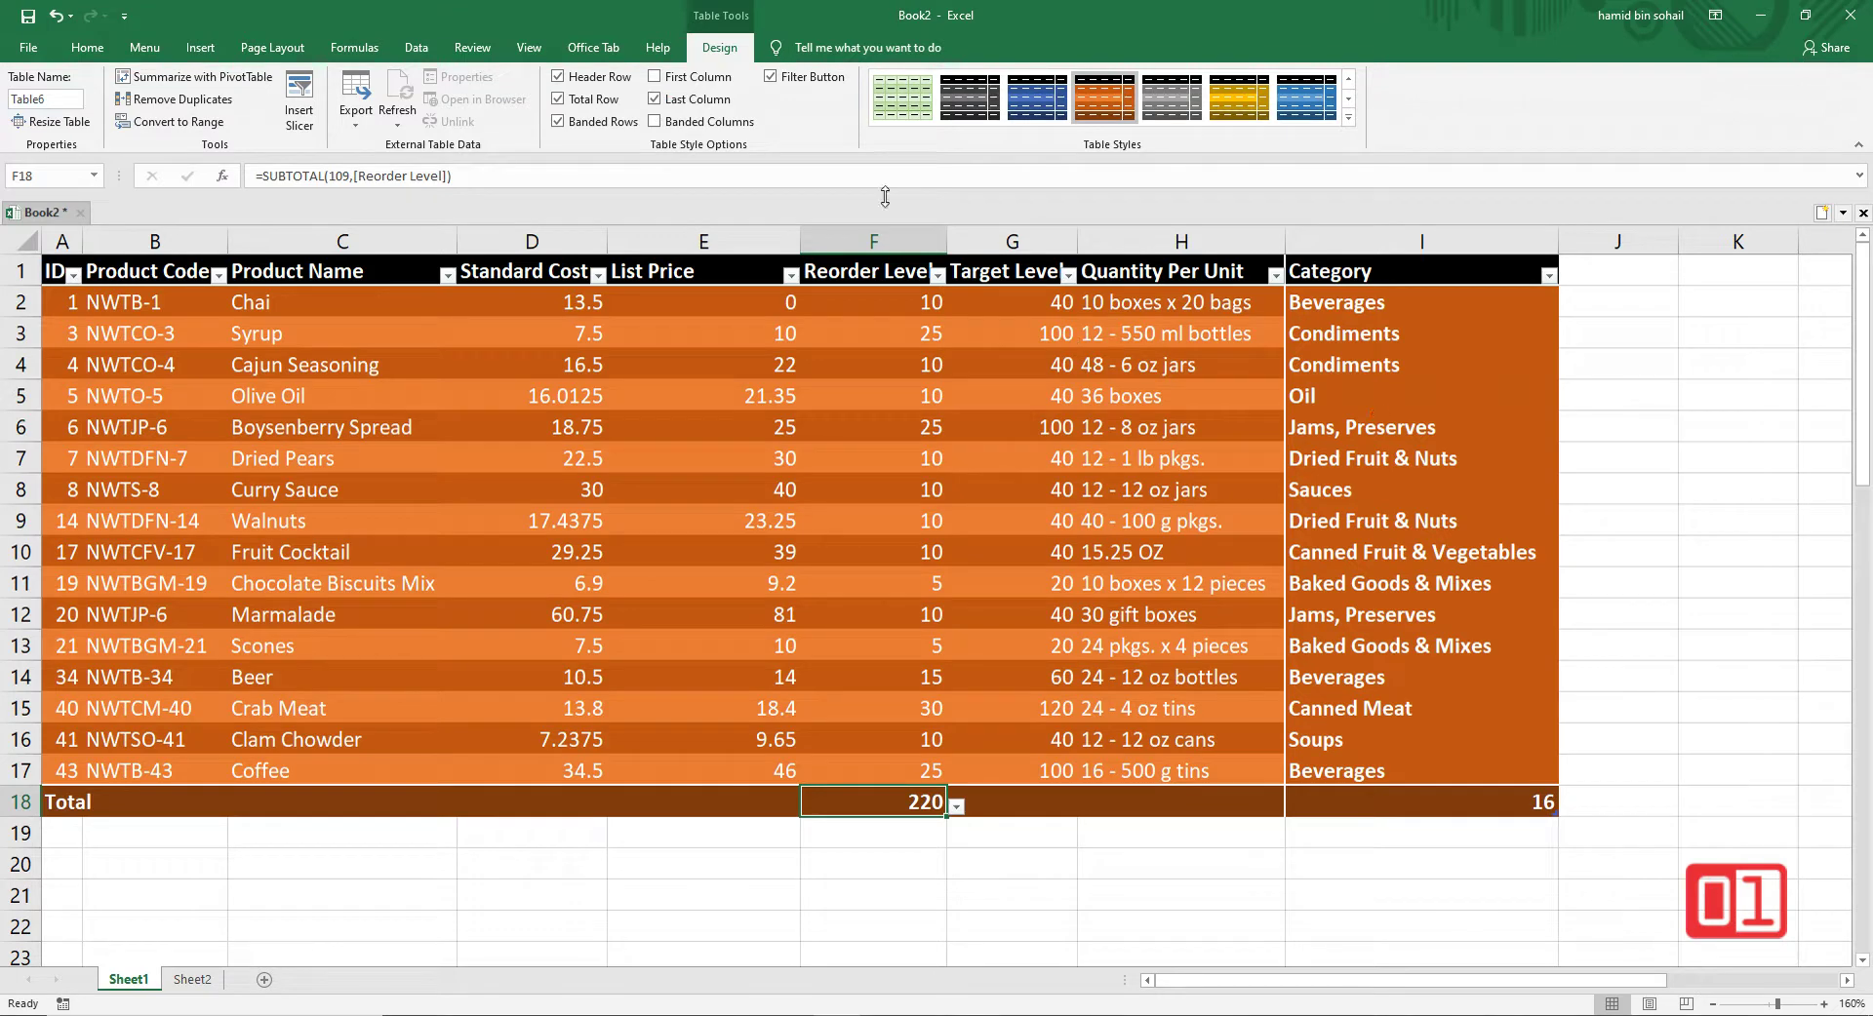
left_click(658, 101)
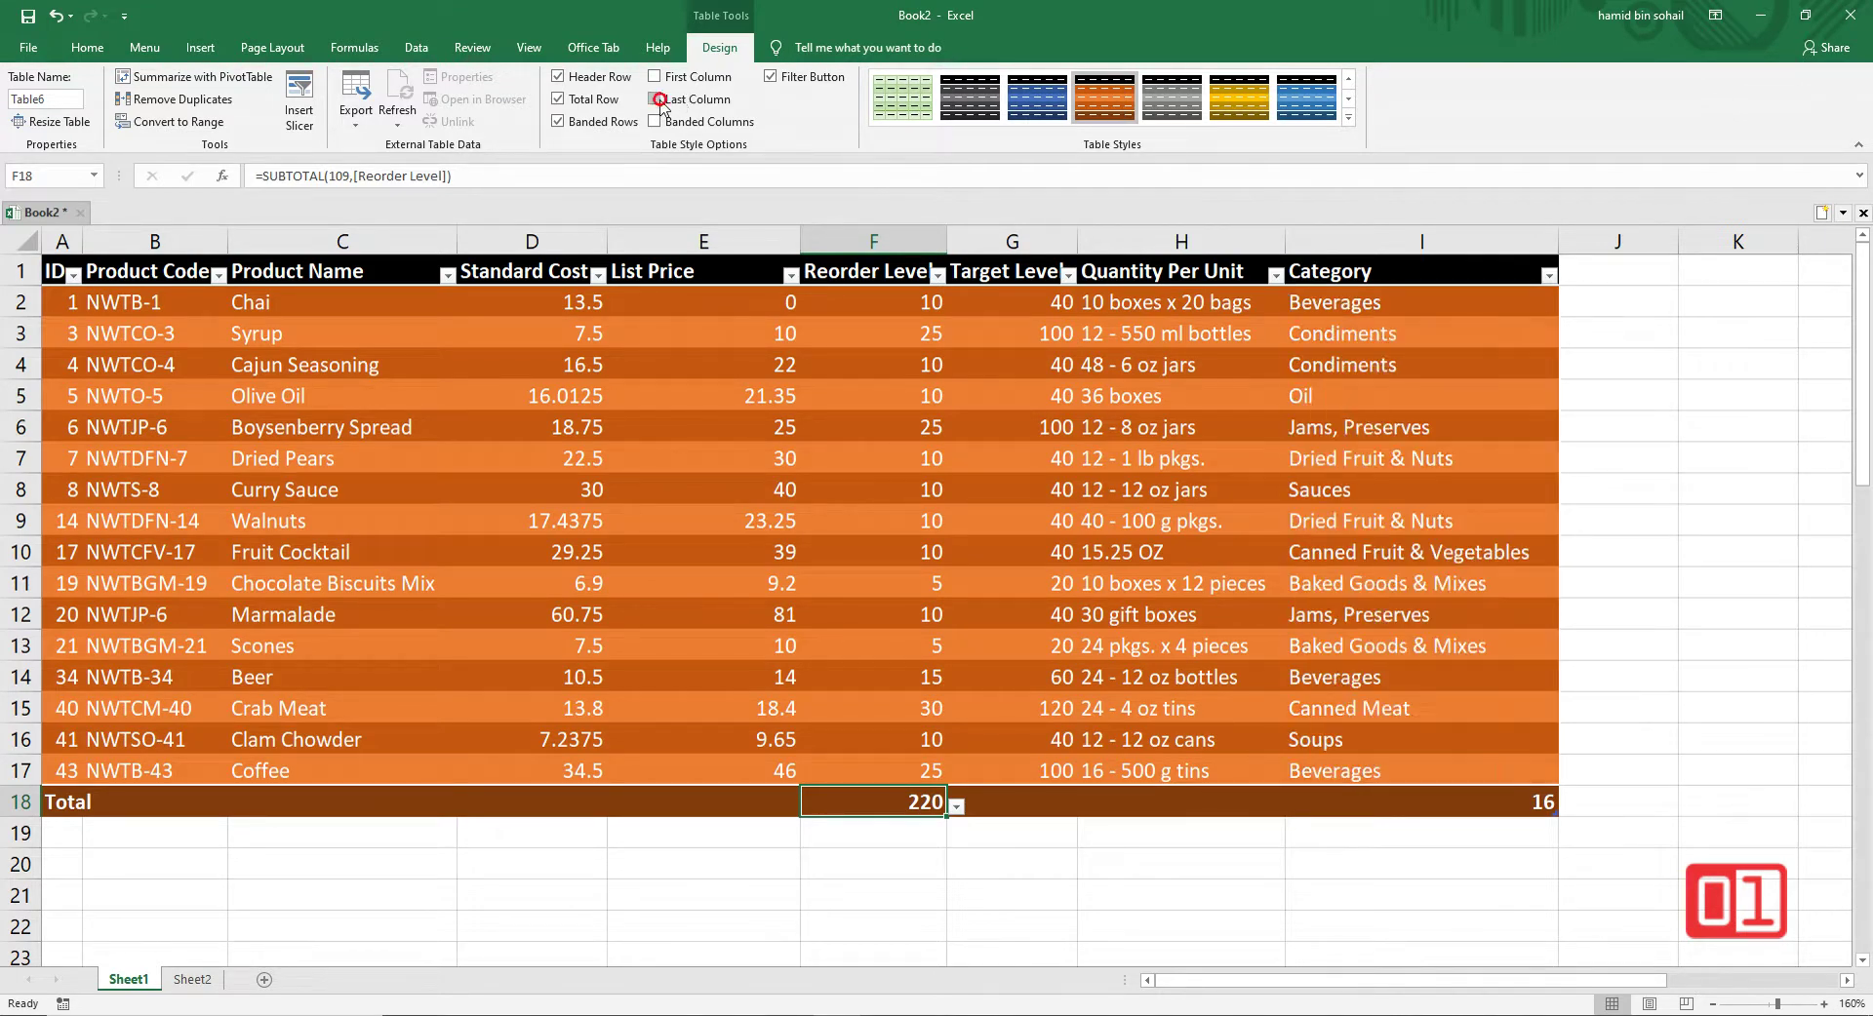
left_click(576, 101)
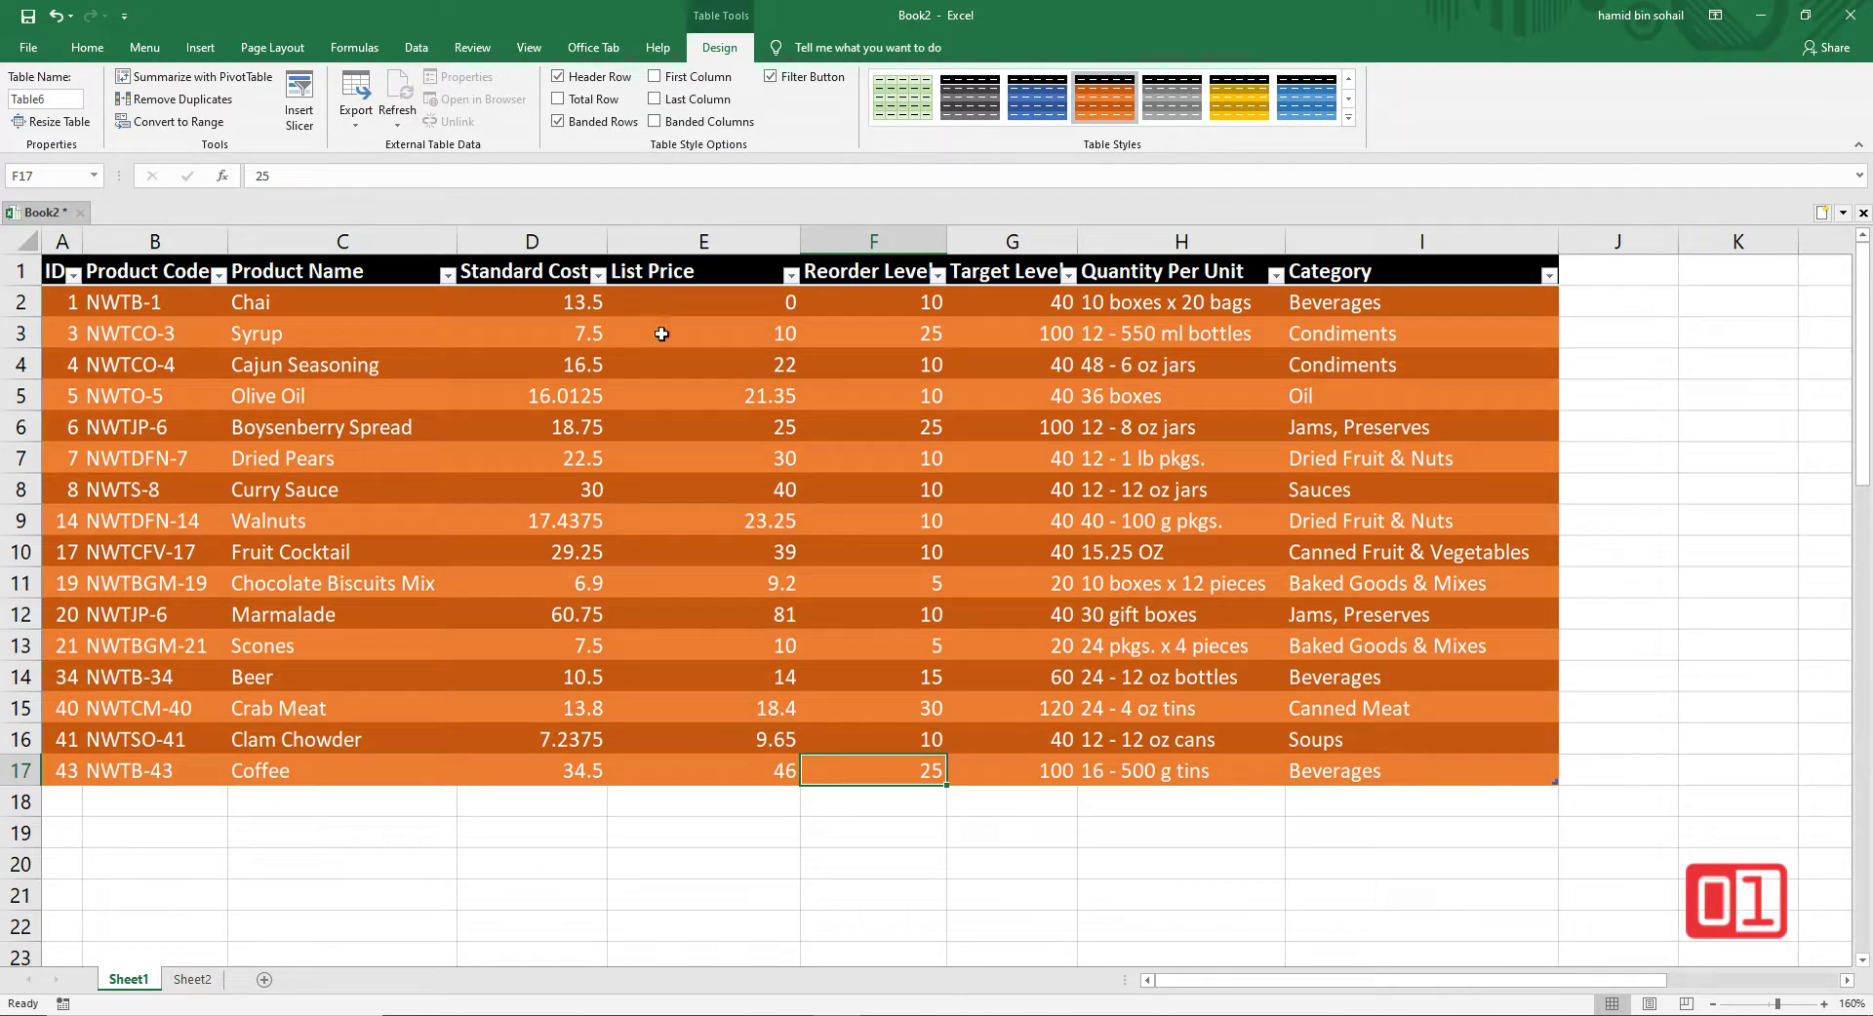
Step: Try banded columns in place of banded rows on the product table, and restore the banded rows only
left_click(558, 122)
left_click(558, 122)
left_click(654, 122)
left_click(562, 125)
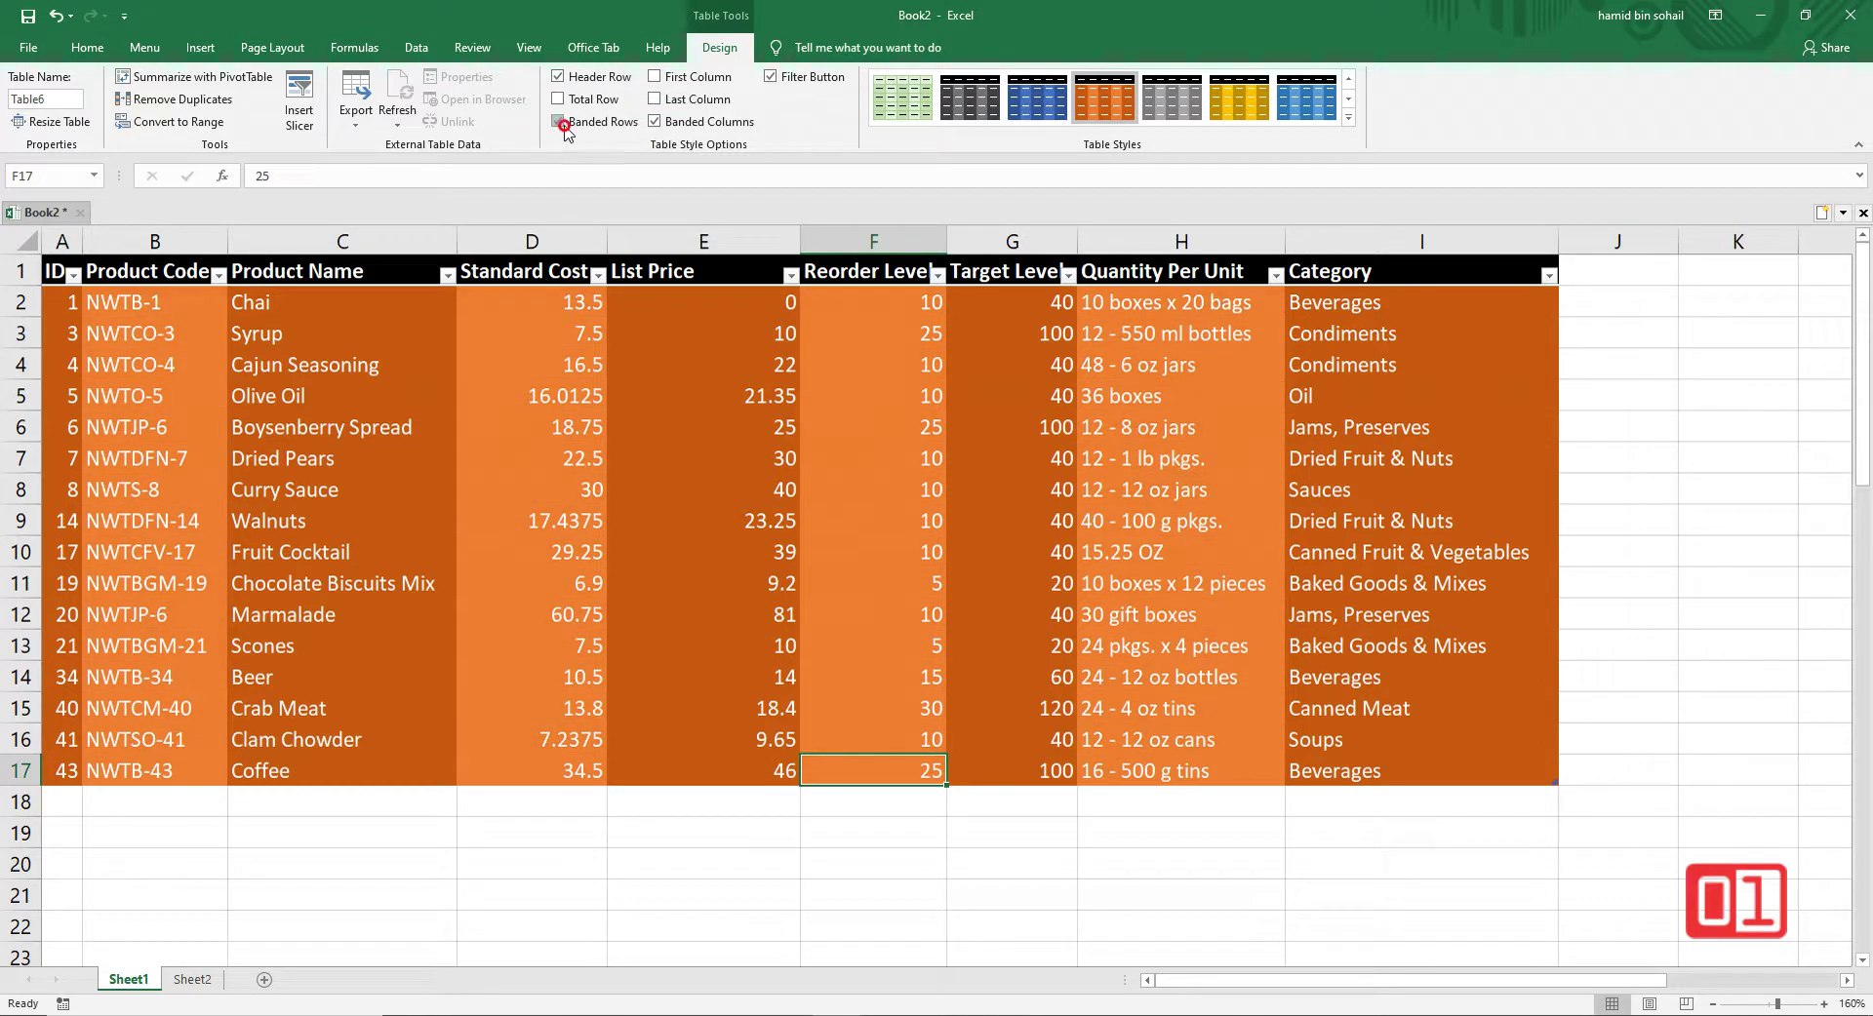
left_click(564, 124)
left_click(654, 122)
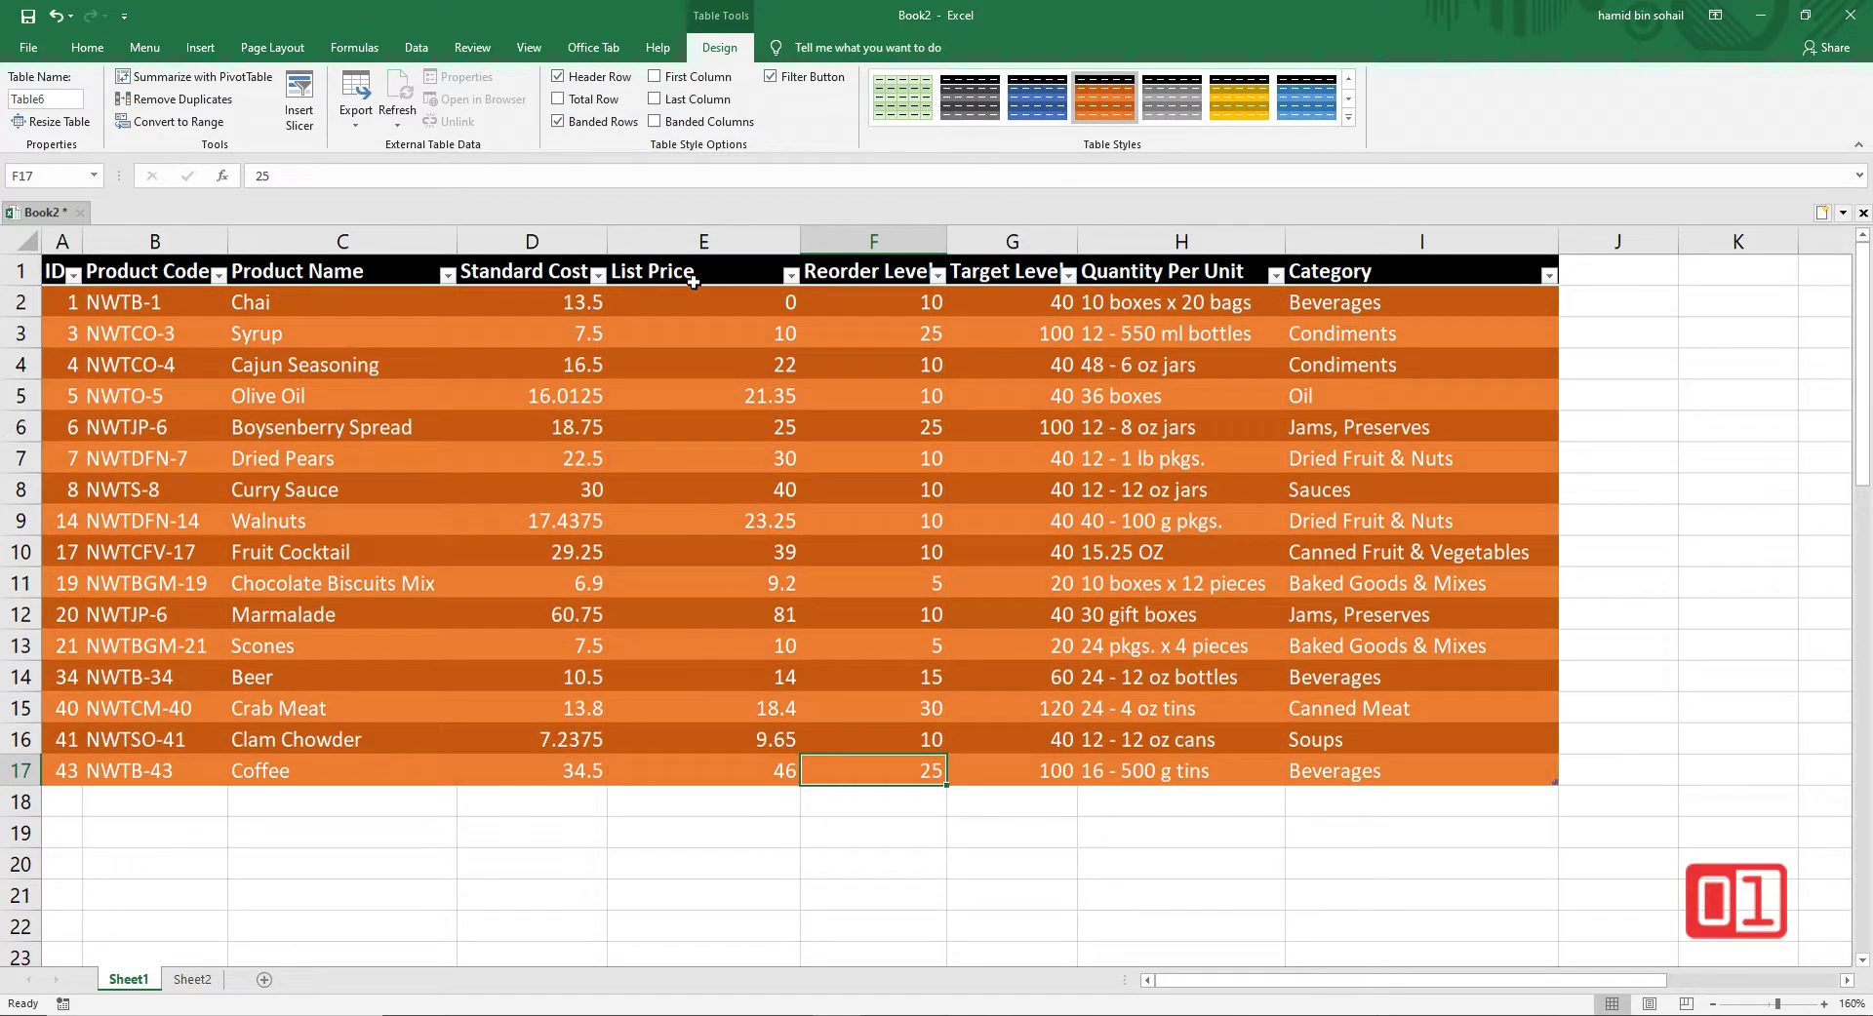
Step: Filter the product table's Category column to show only Baked Goods & Mixes and Beverages
left_click(772, 516)
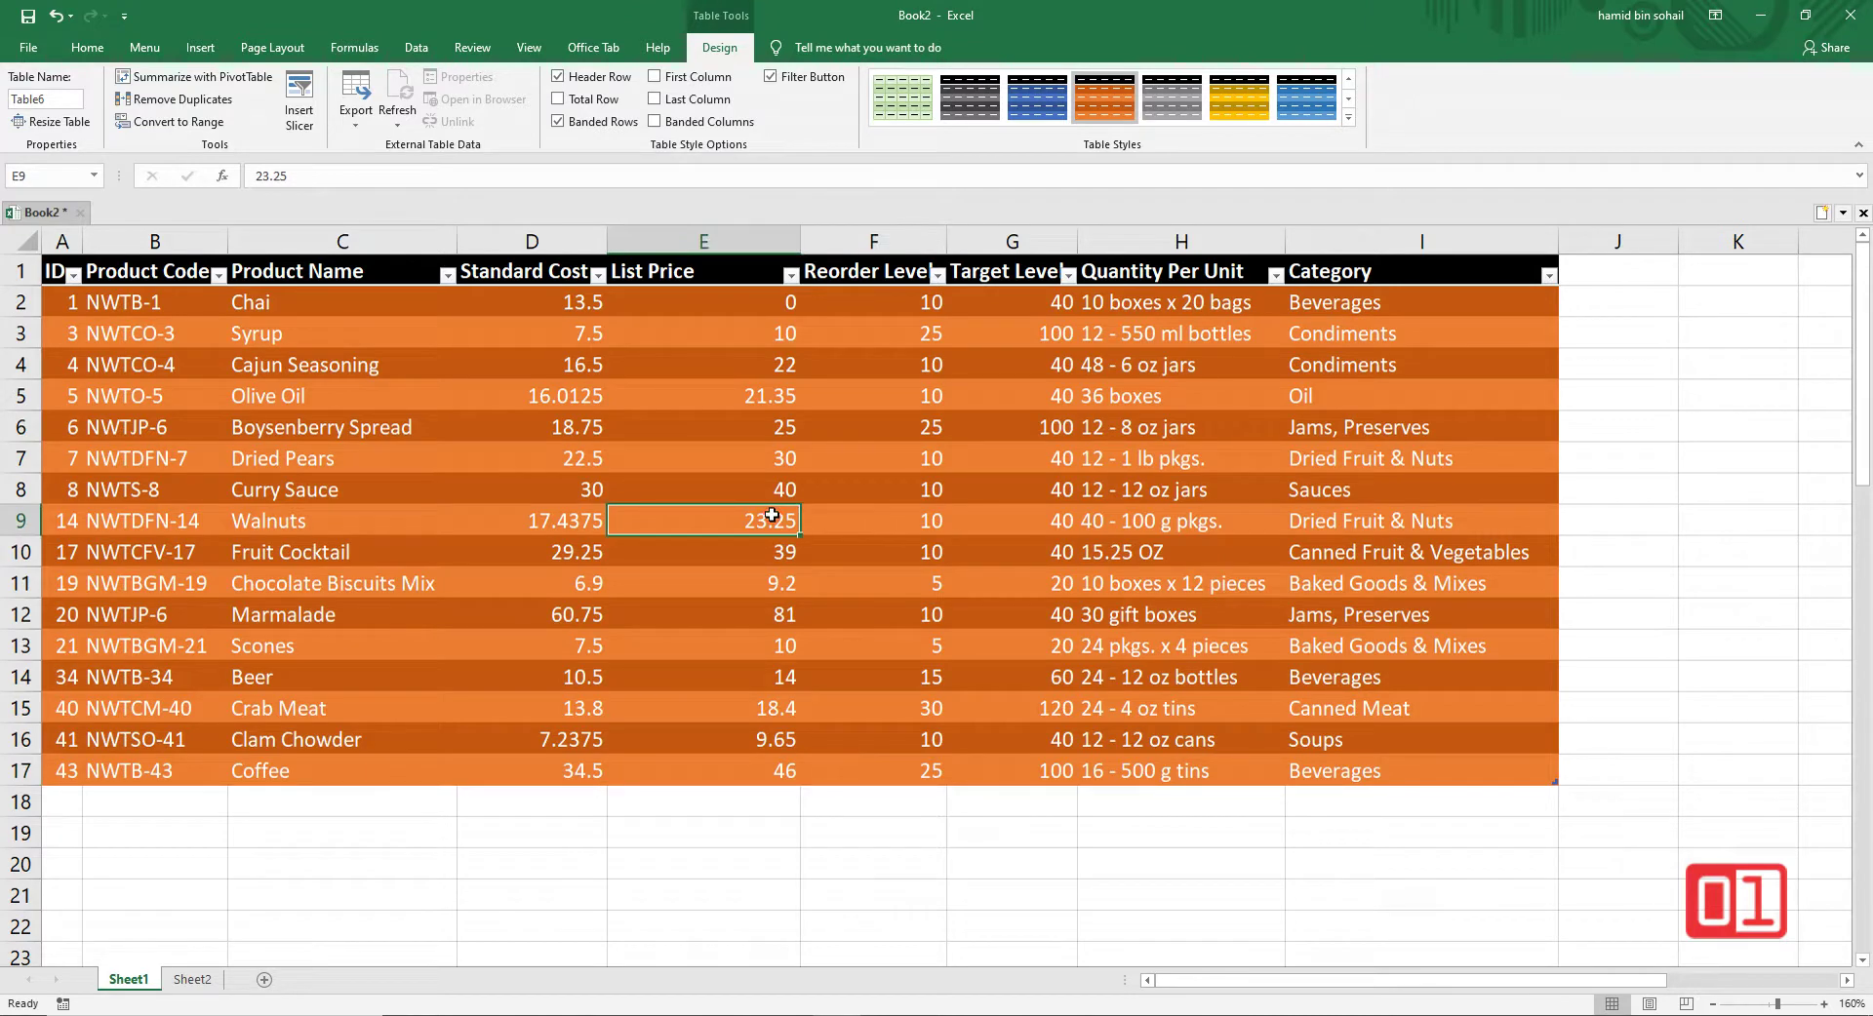
left_click(1083, 494)
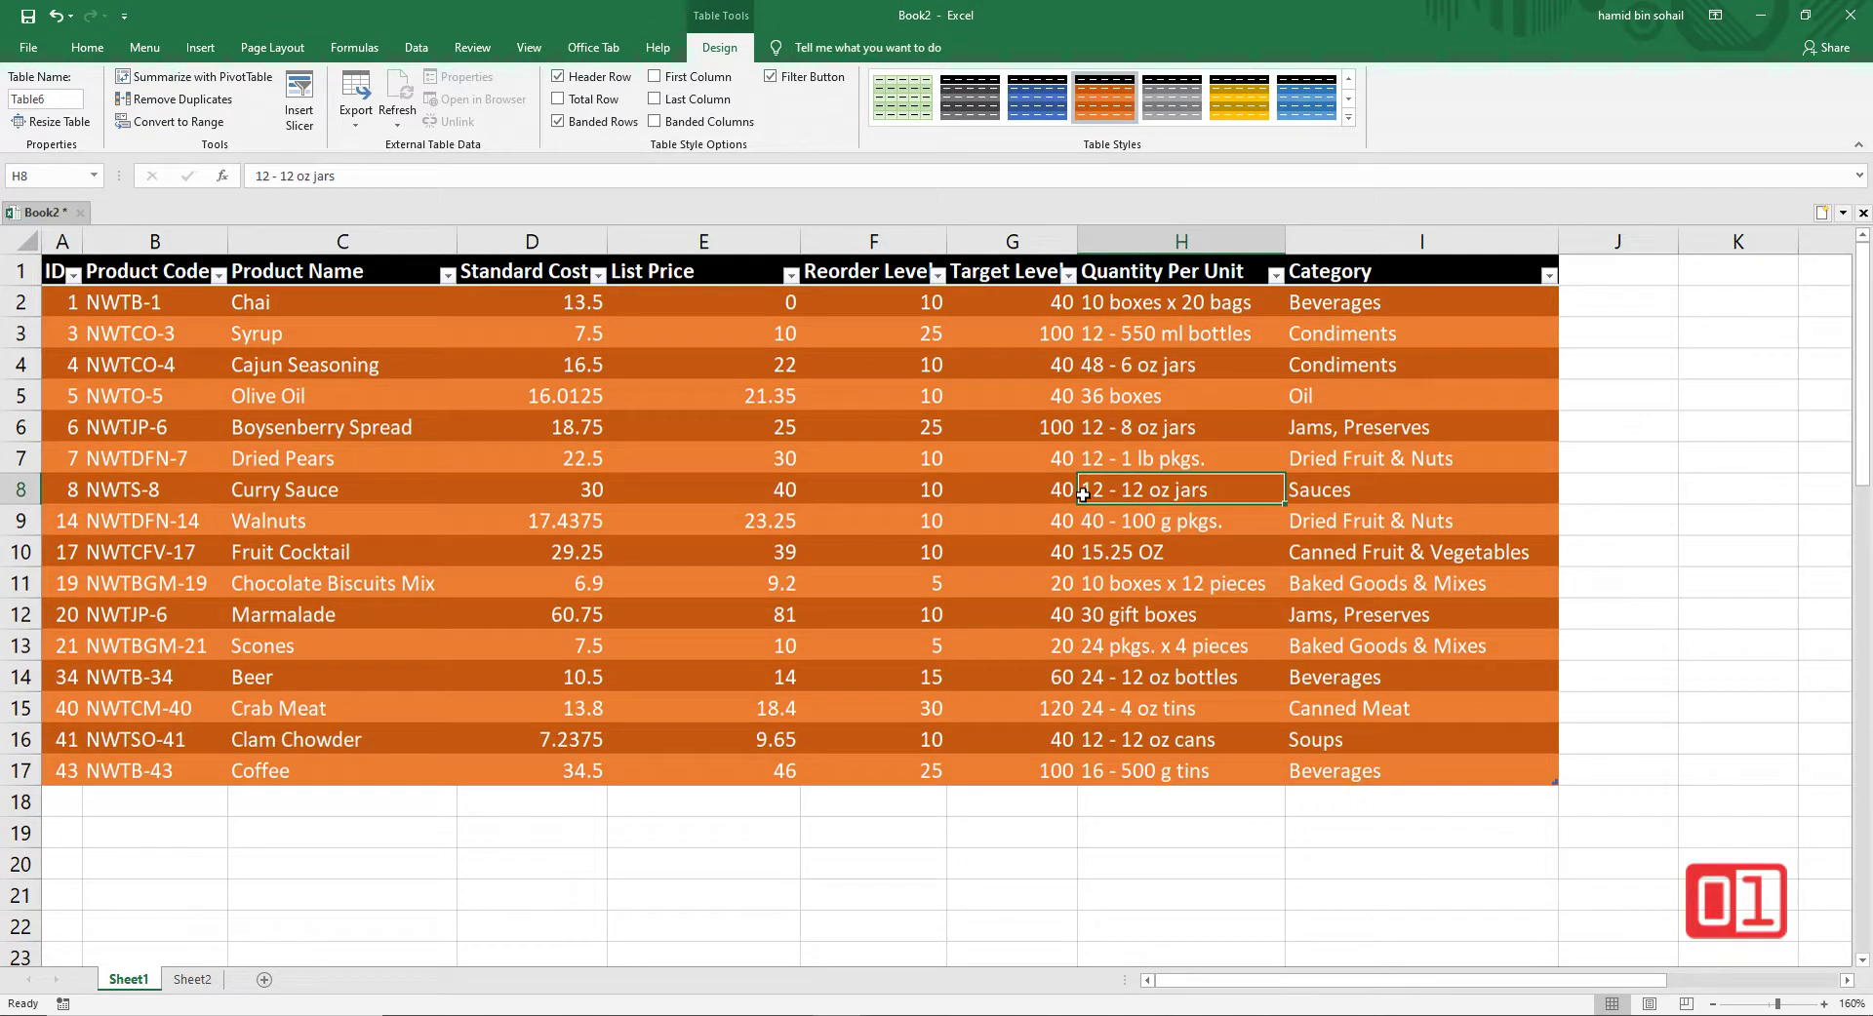
left_click(1549, 276)
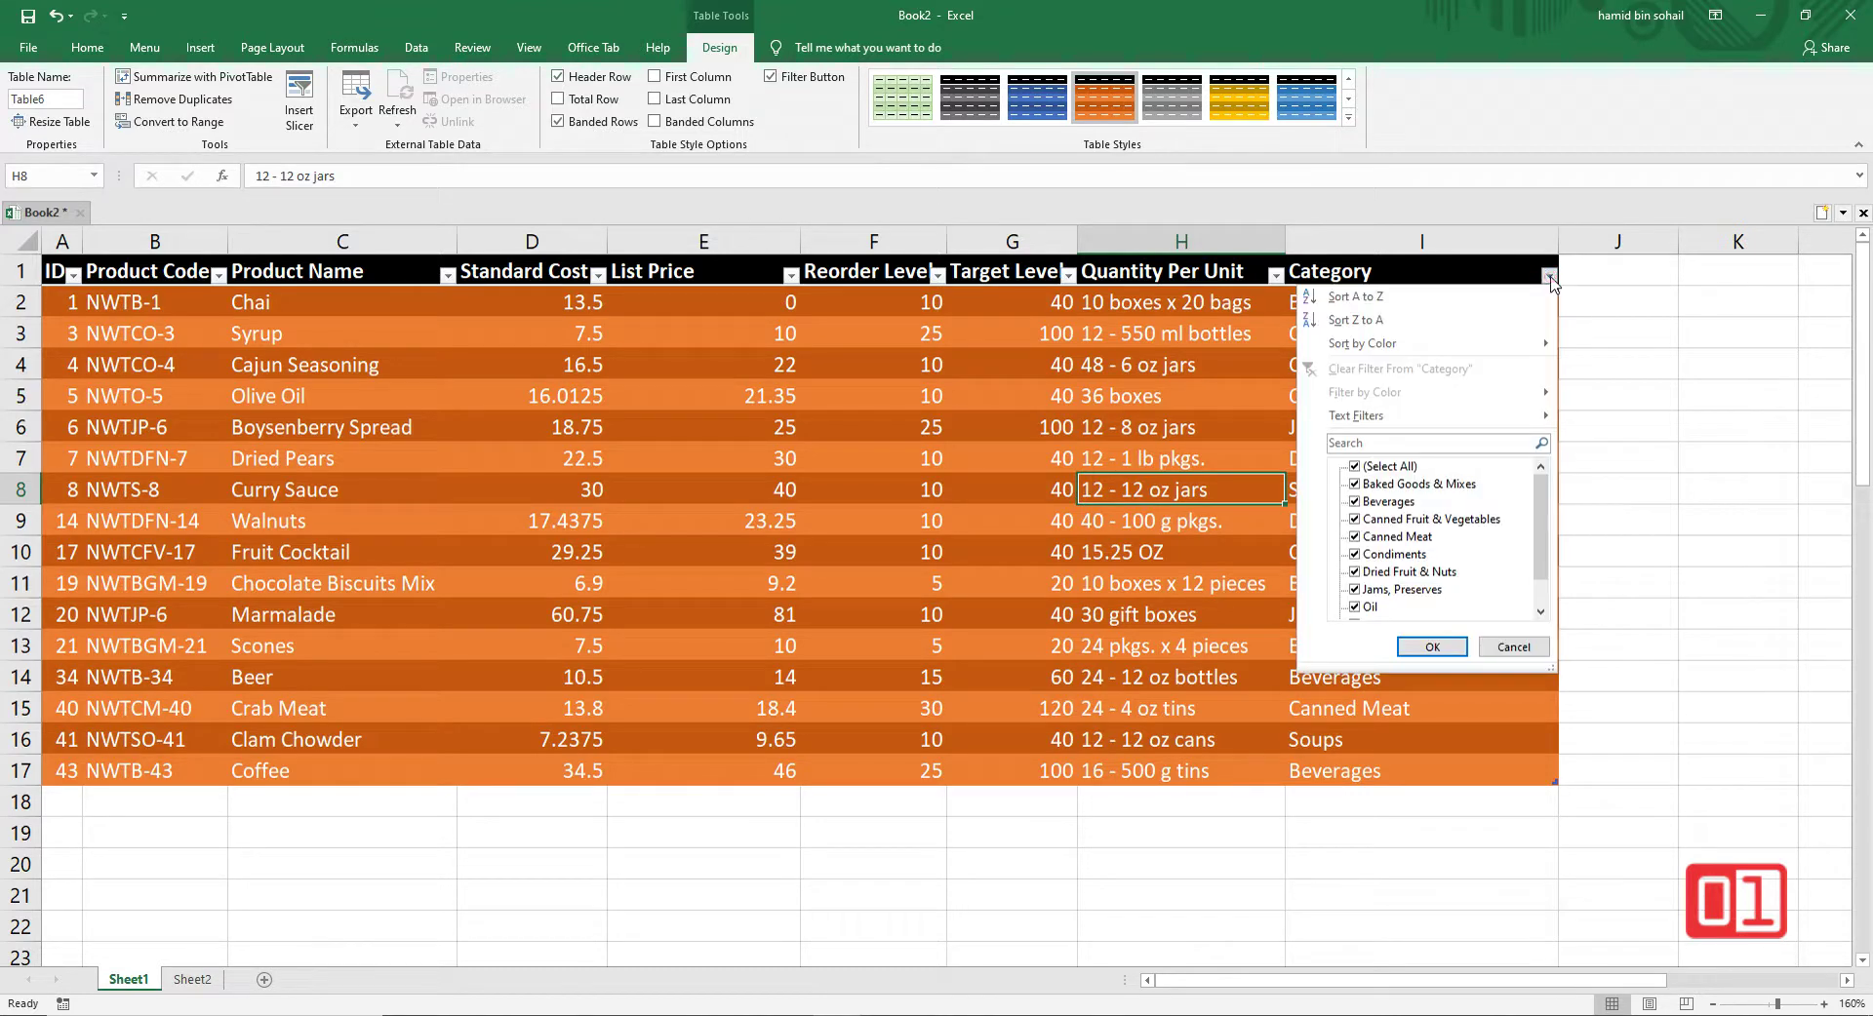
left_click(1378, 467)
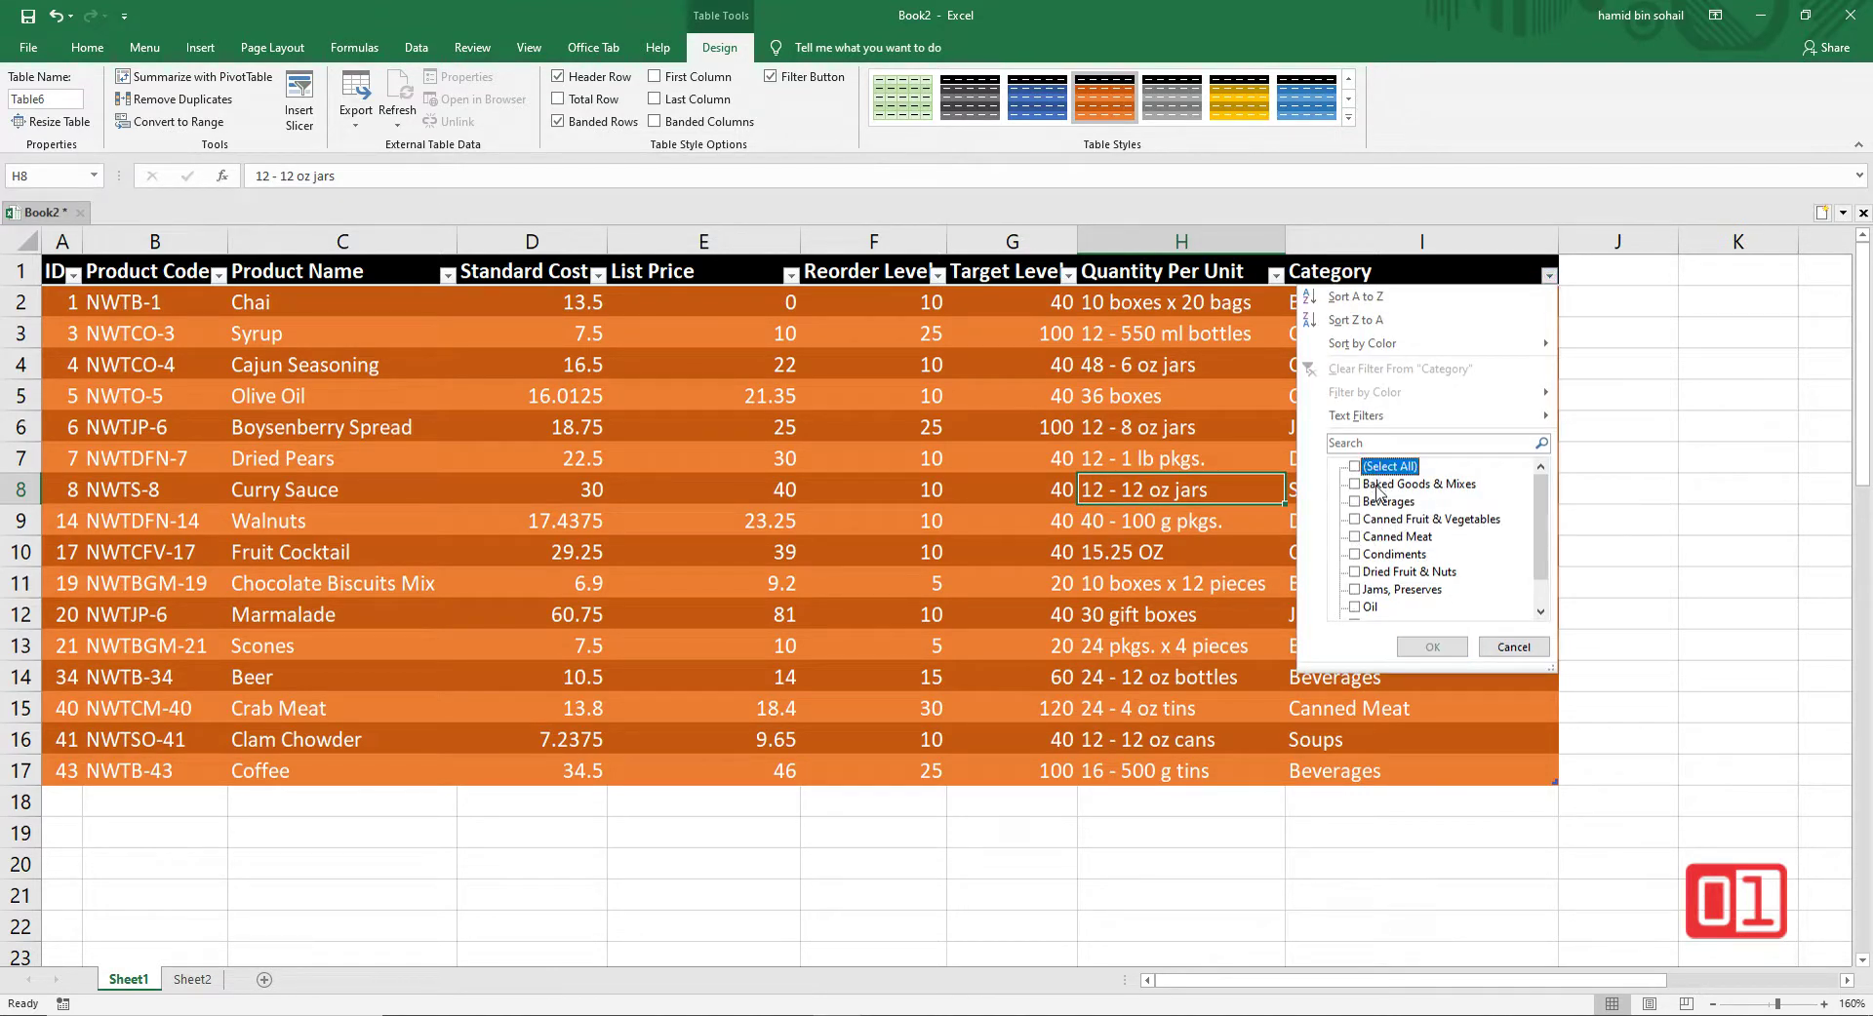
left_click(1379, 484)
left_click(1371, 502)
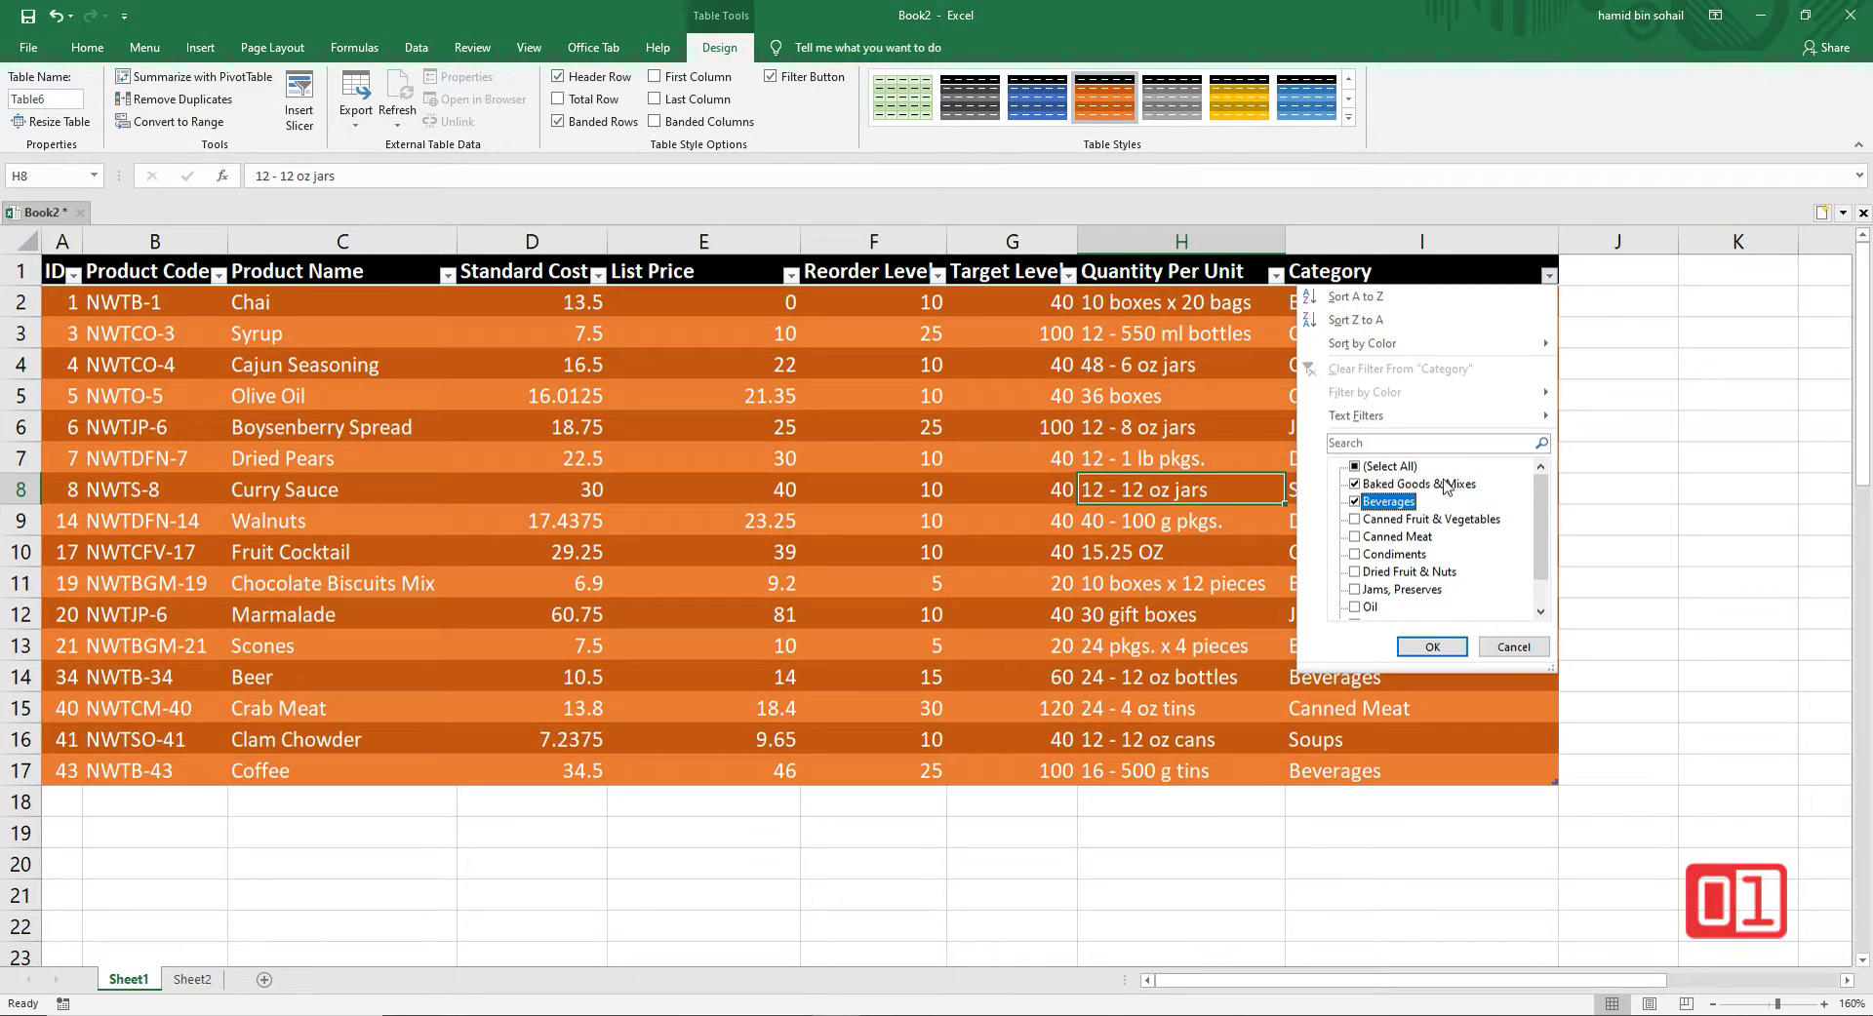
left_click(1430, 645)
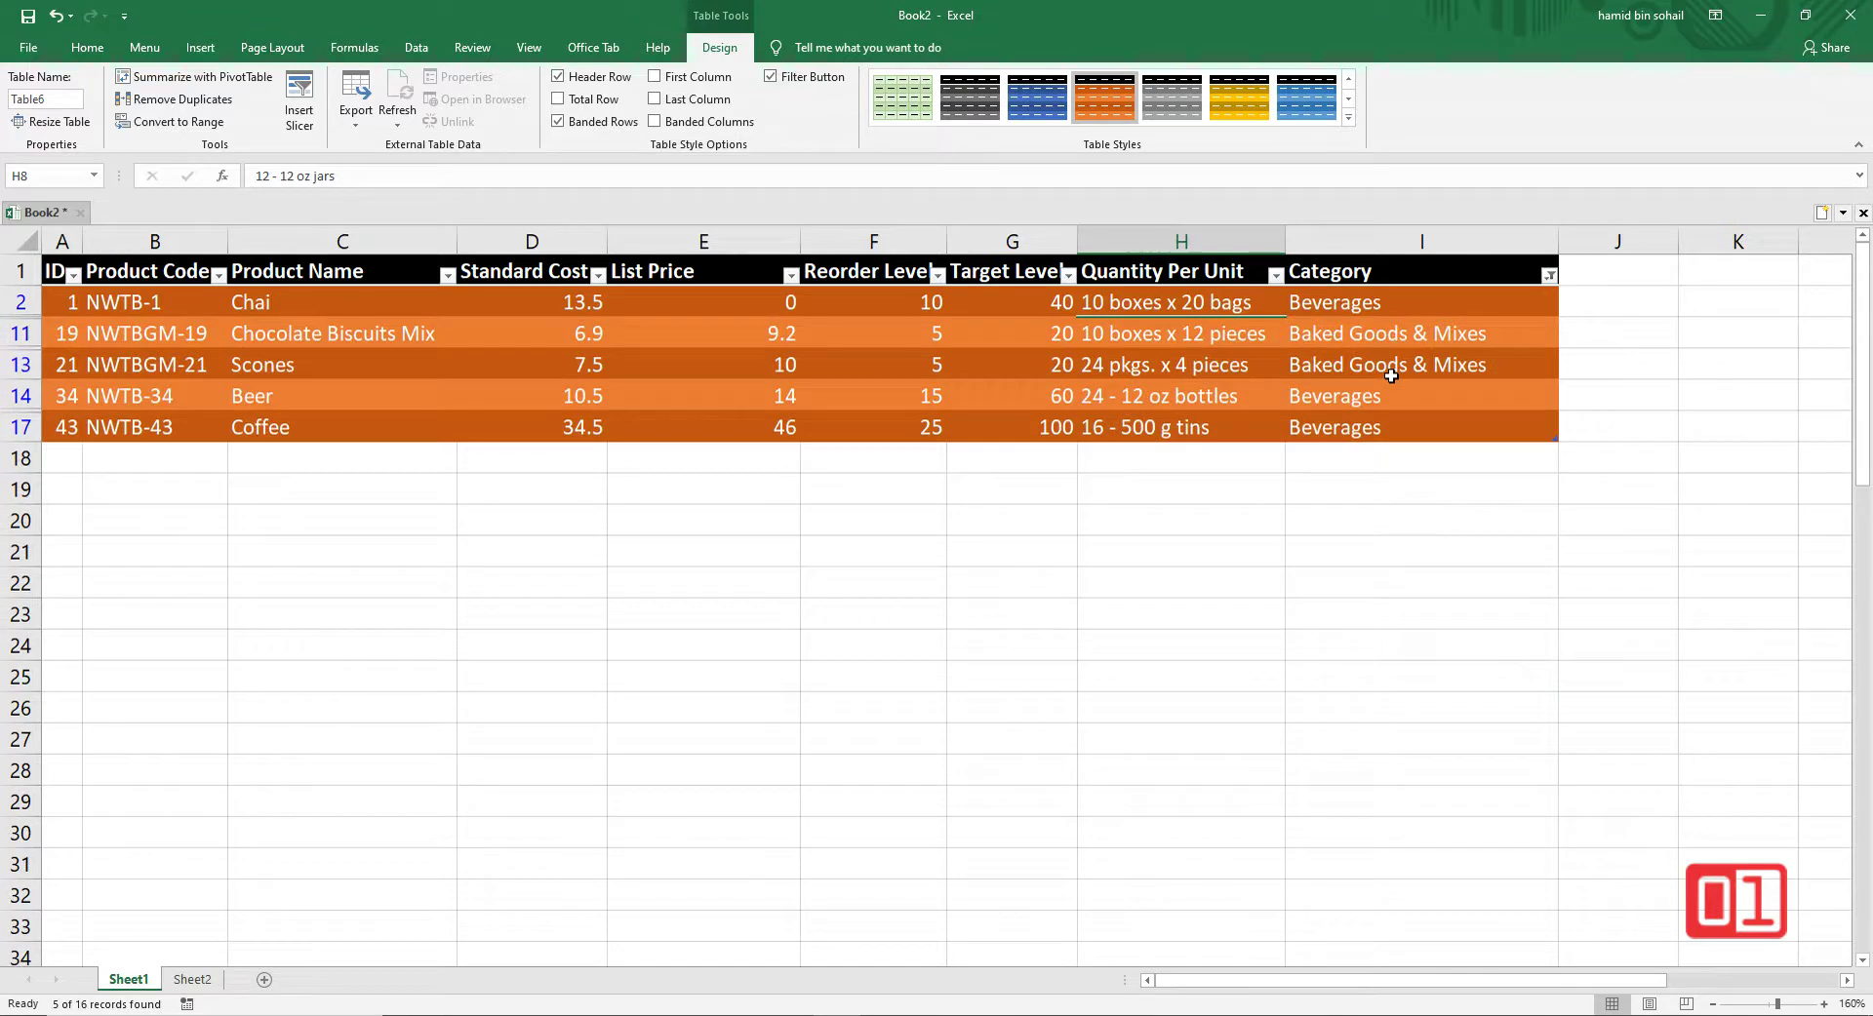
Step: Reselect all categories in the Category column's filter to show the whole product table
left_click(1549, 275)
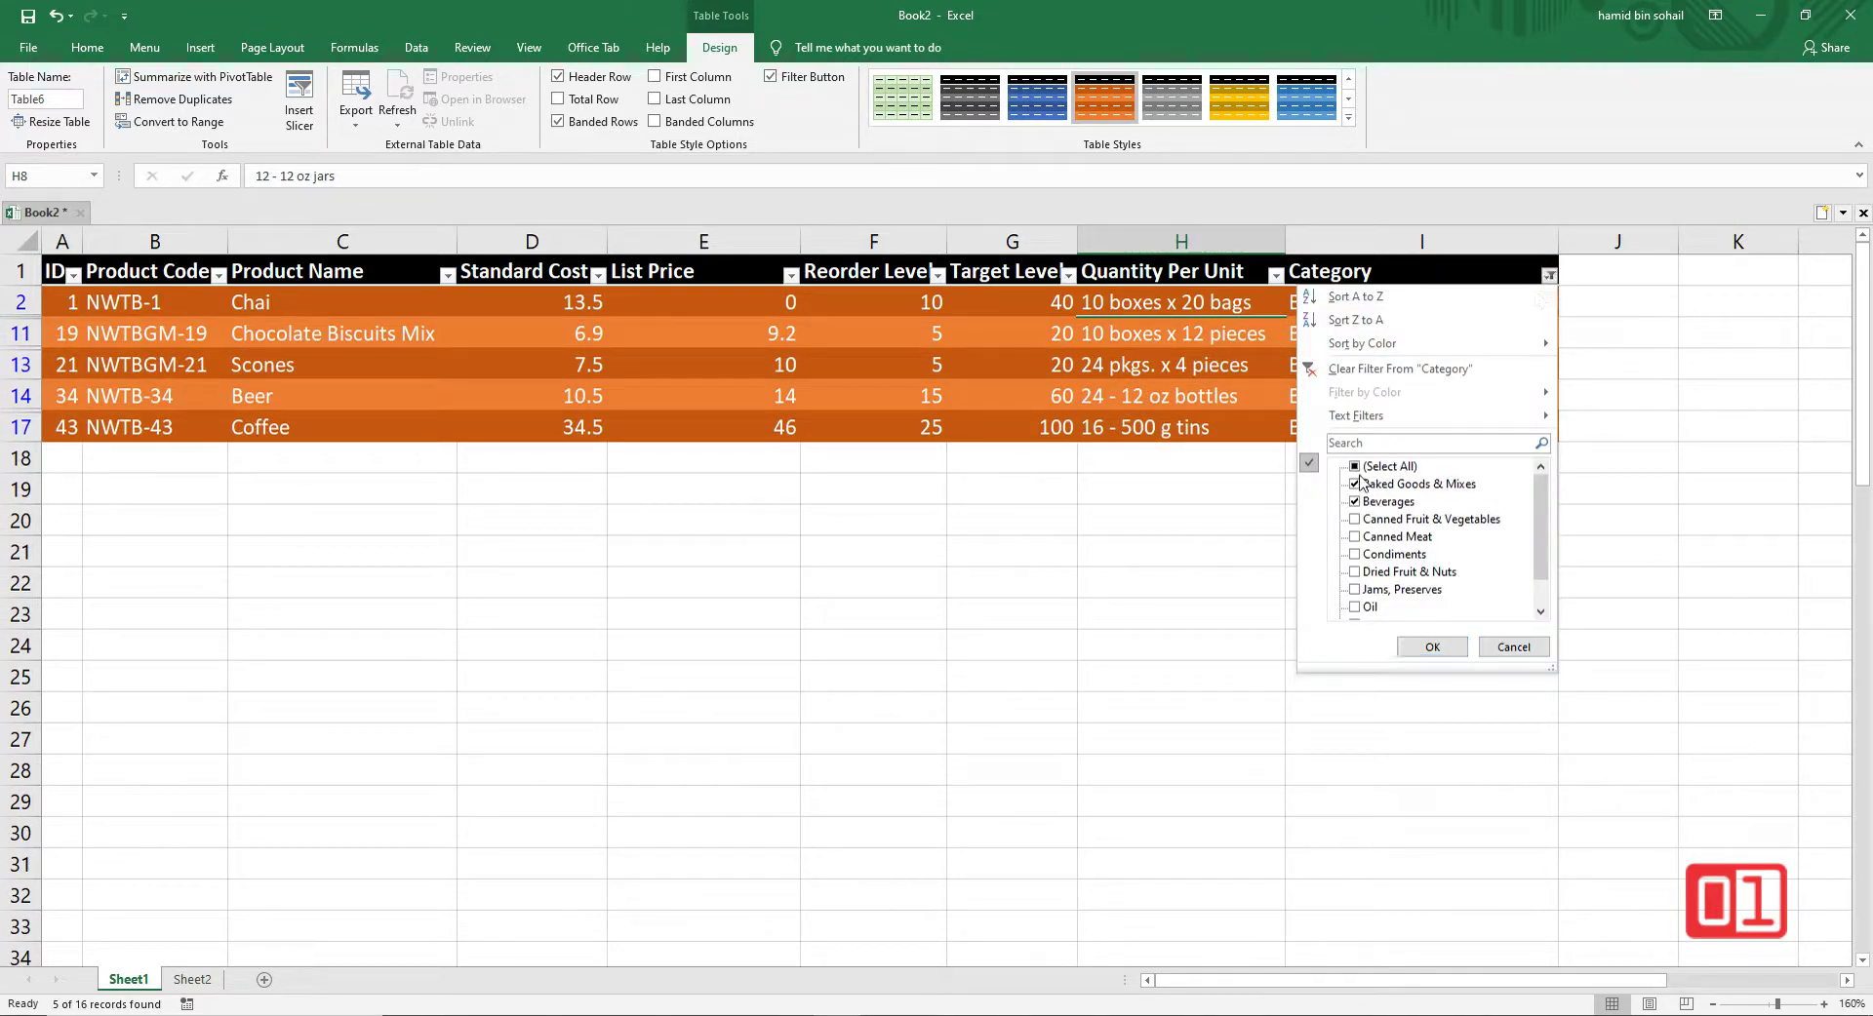
left_click(1394, 468)
left_click(1430, 646)
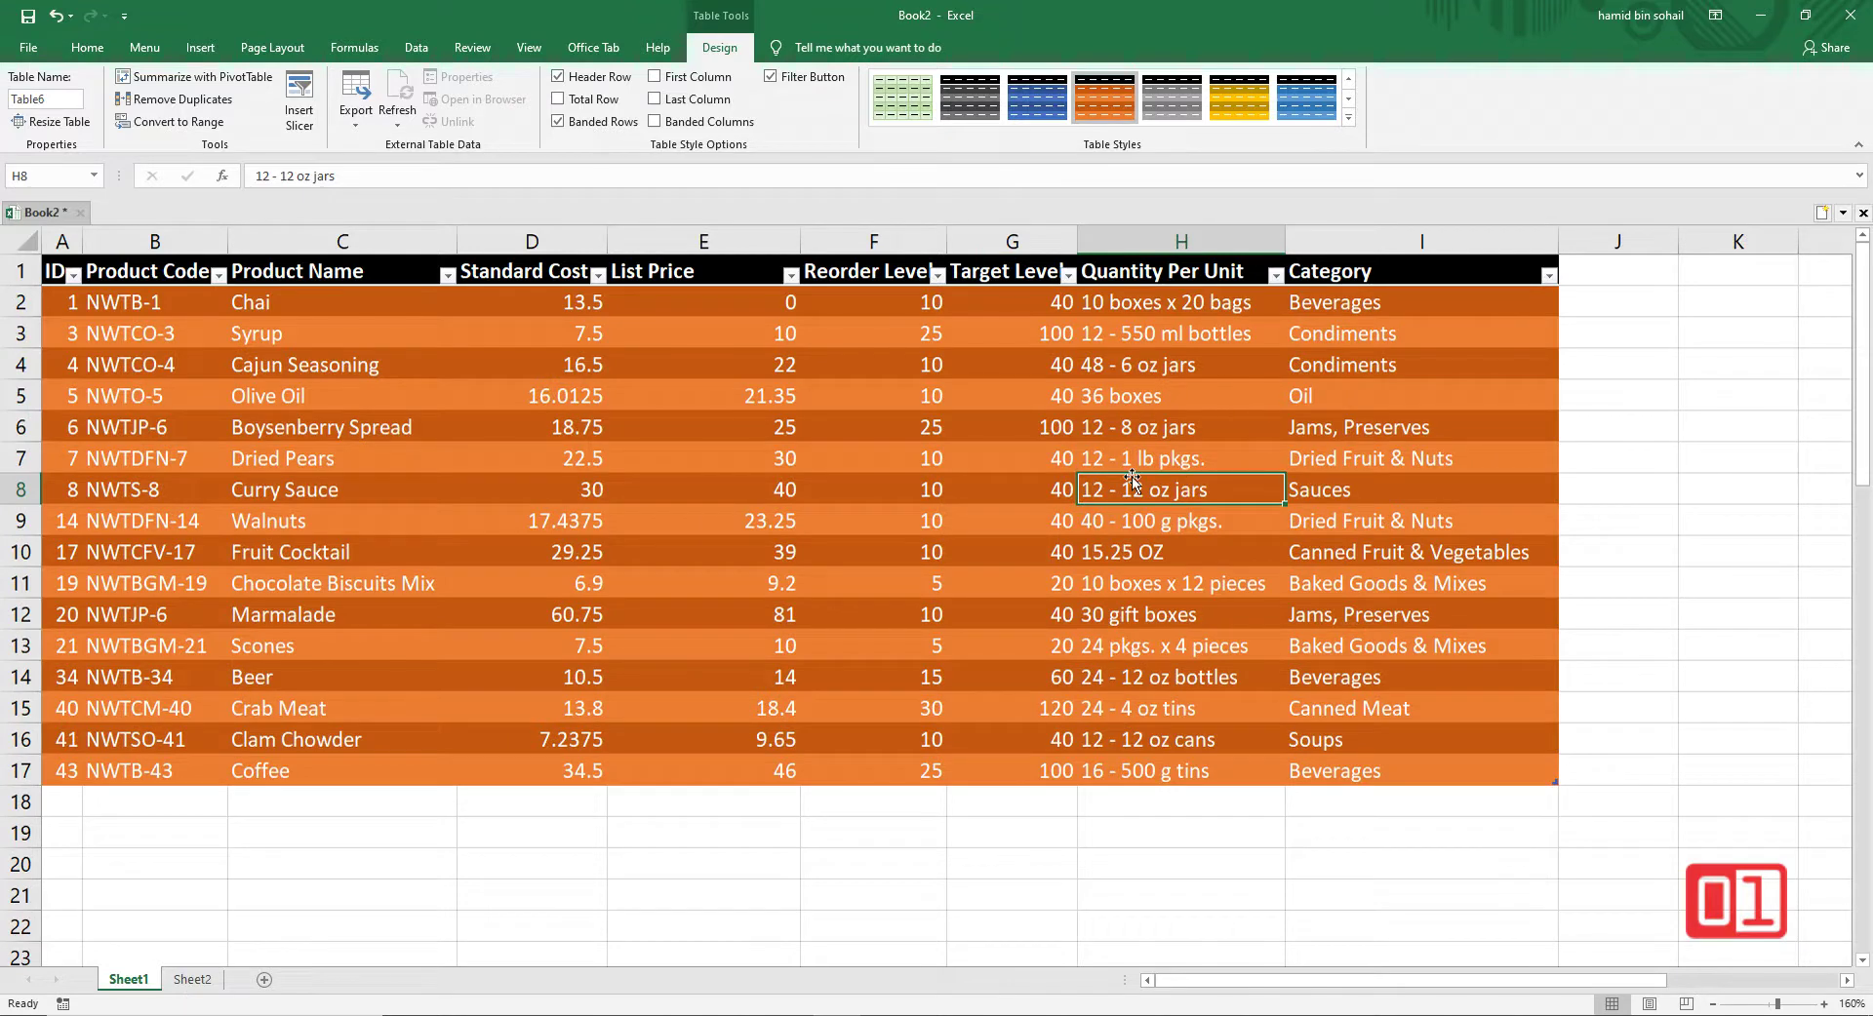
Step: Insert slicers for Category and List Price, and move them apart, with the Category slicer beside the table and List Price over its lower rows
left_click(620, 478)
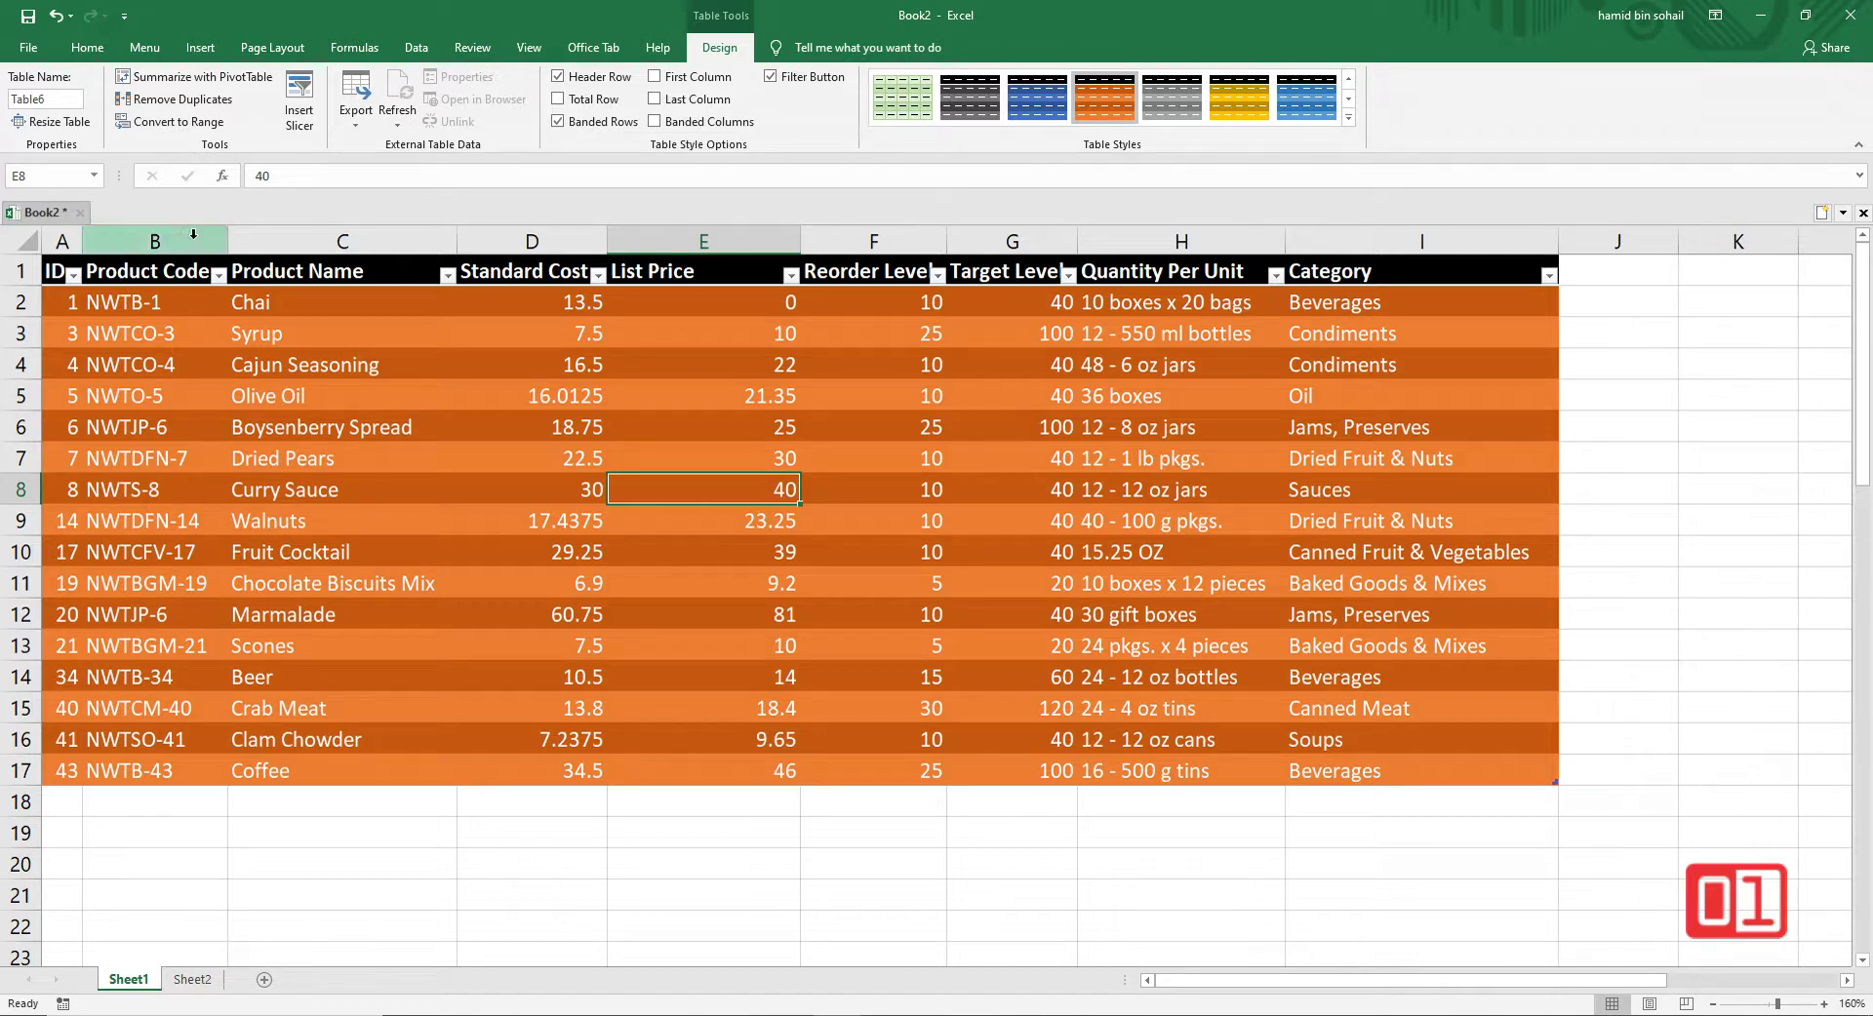
left_click(299, 103)
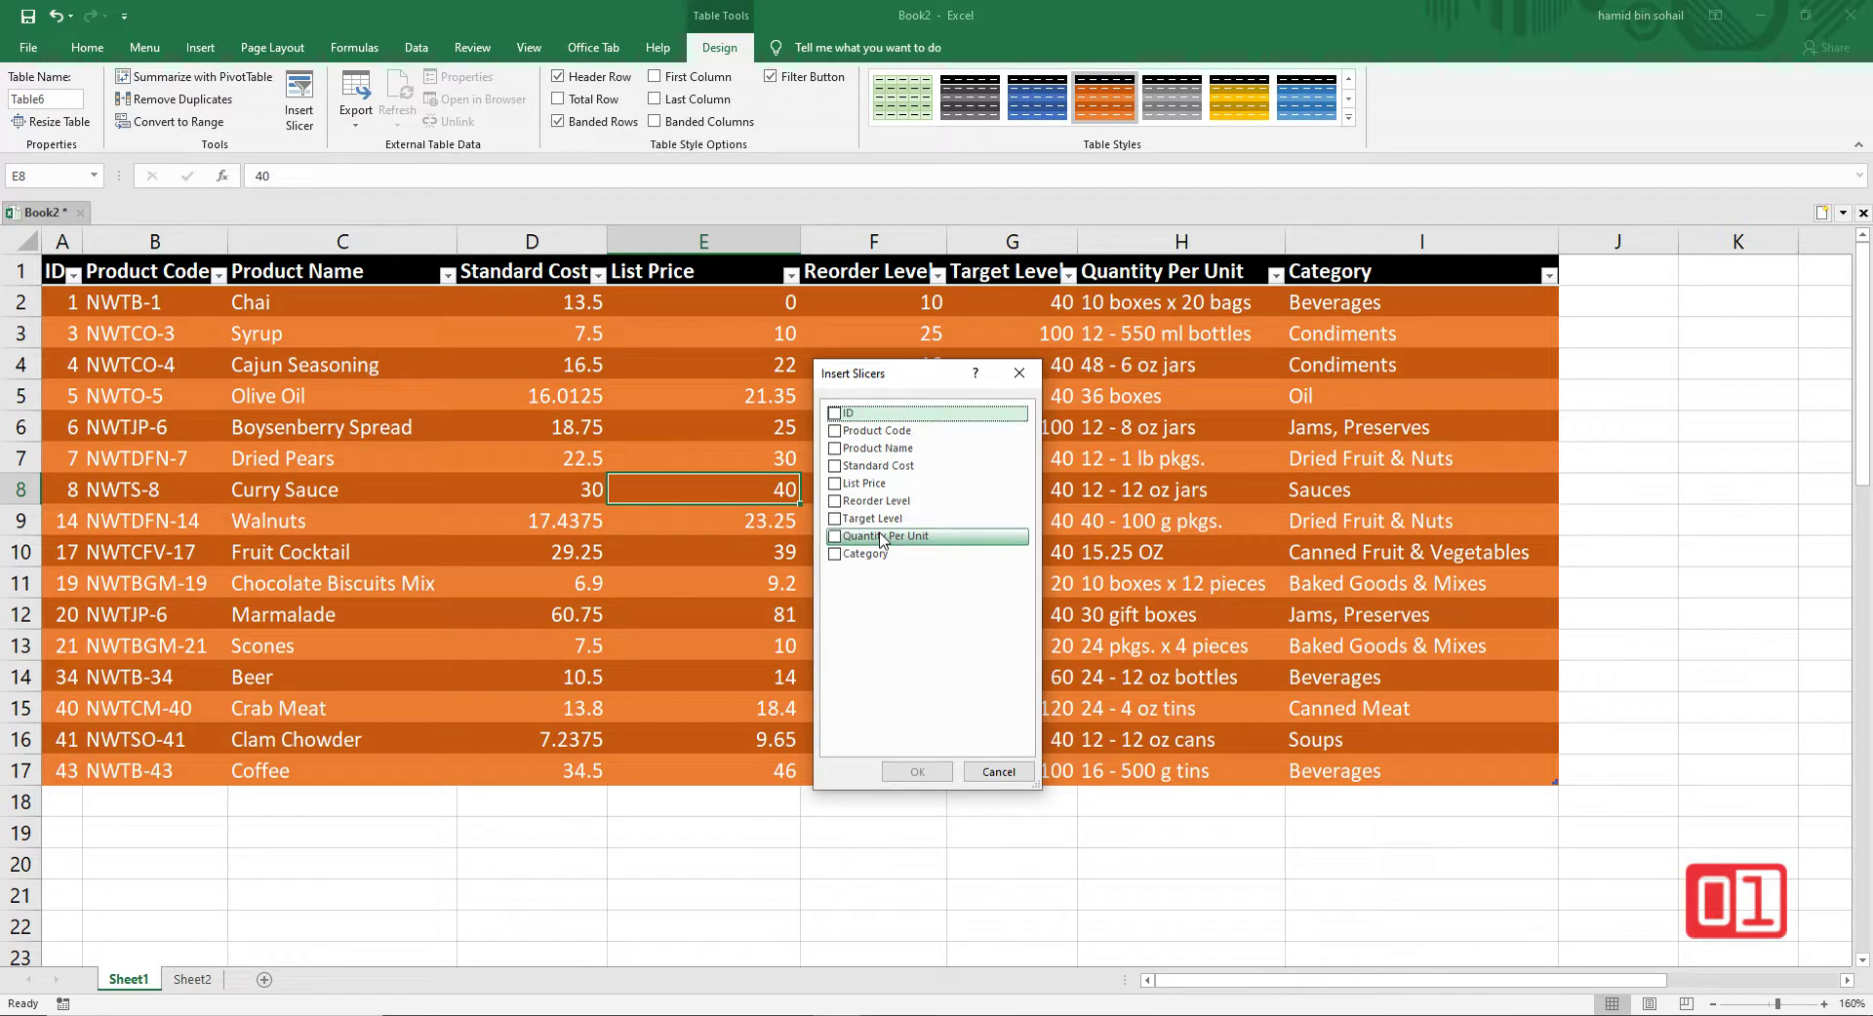
left_click(860, 554)
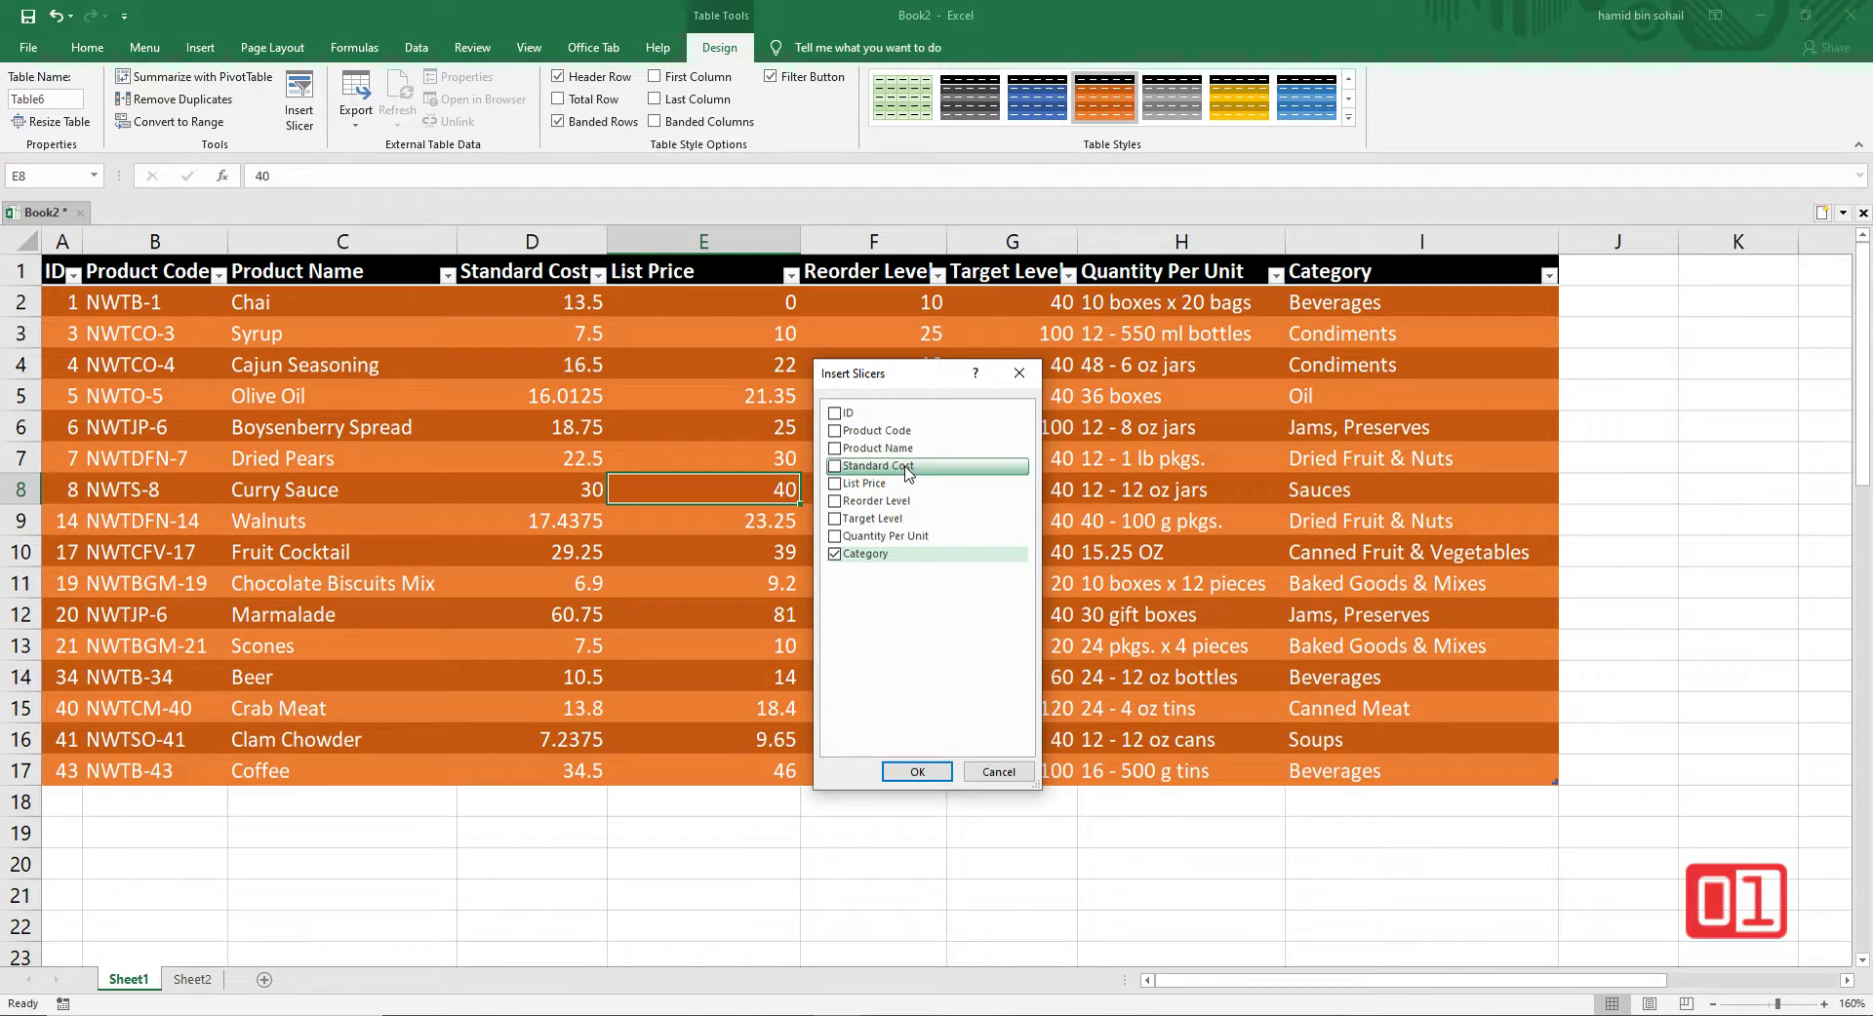
left_click(839, 485)
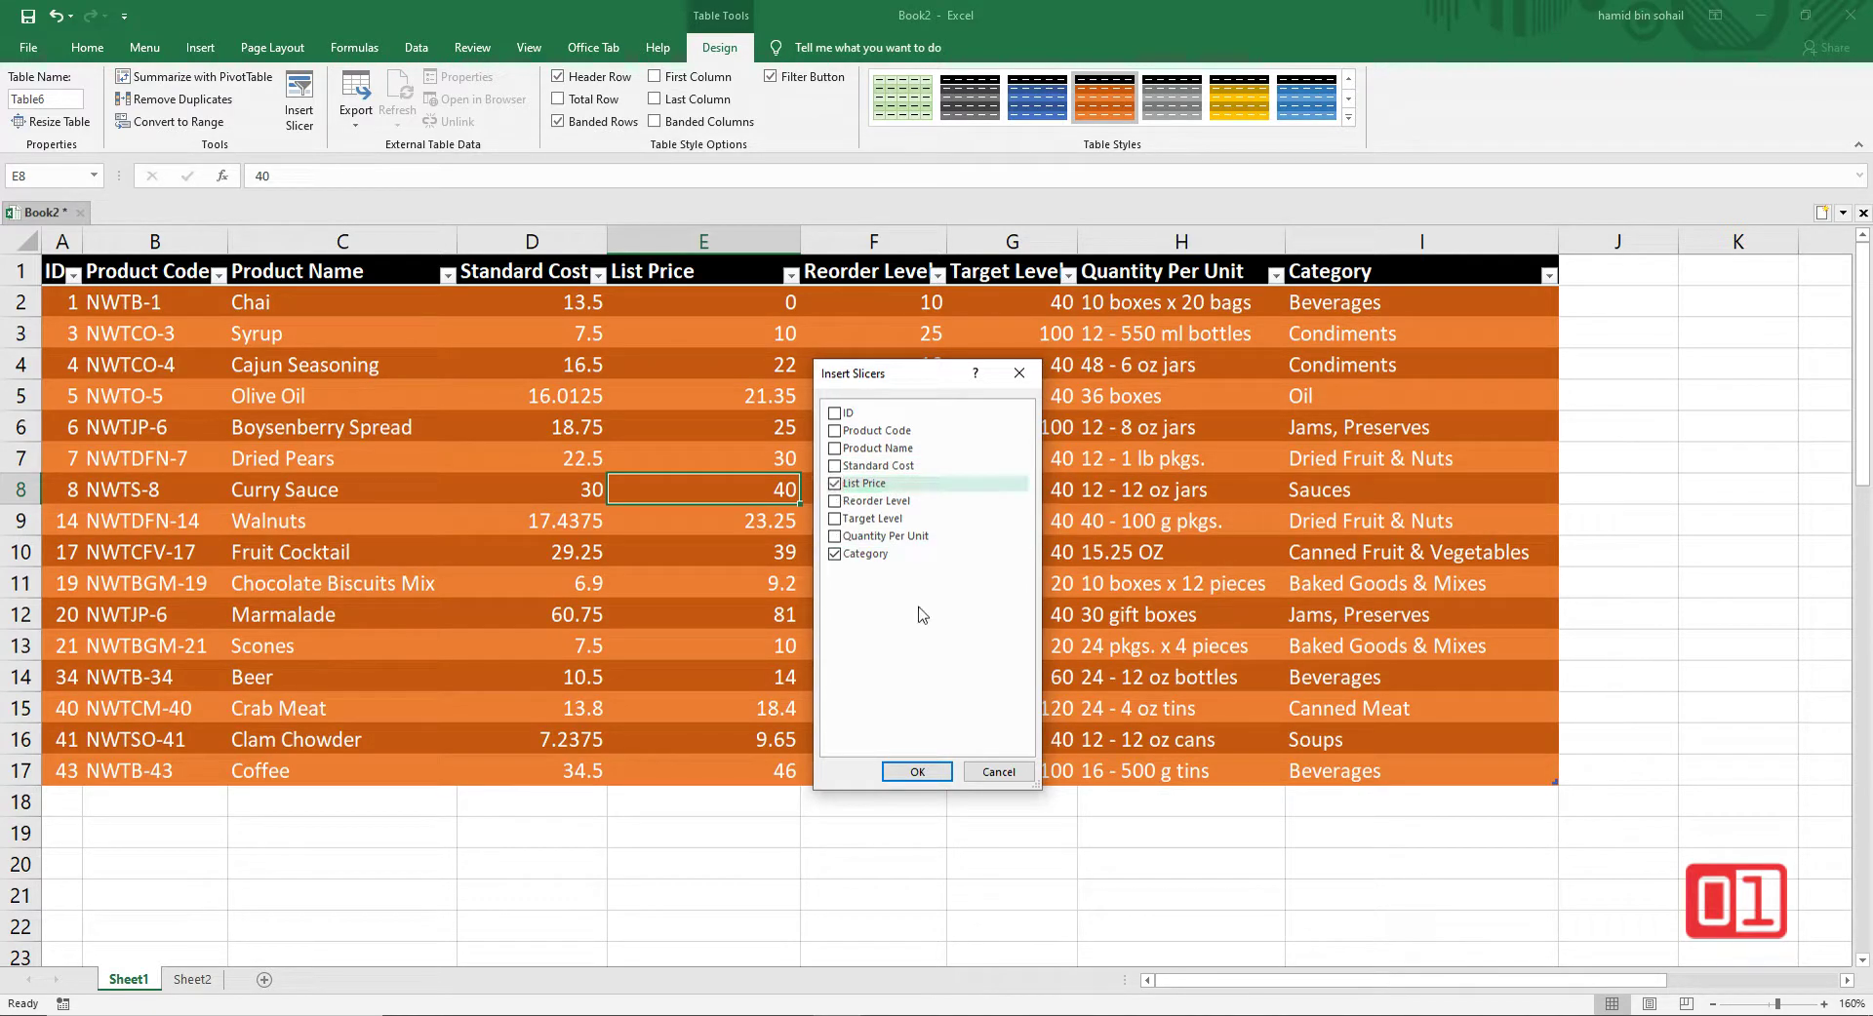
left_click(913, 772)
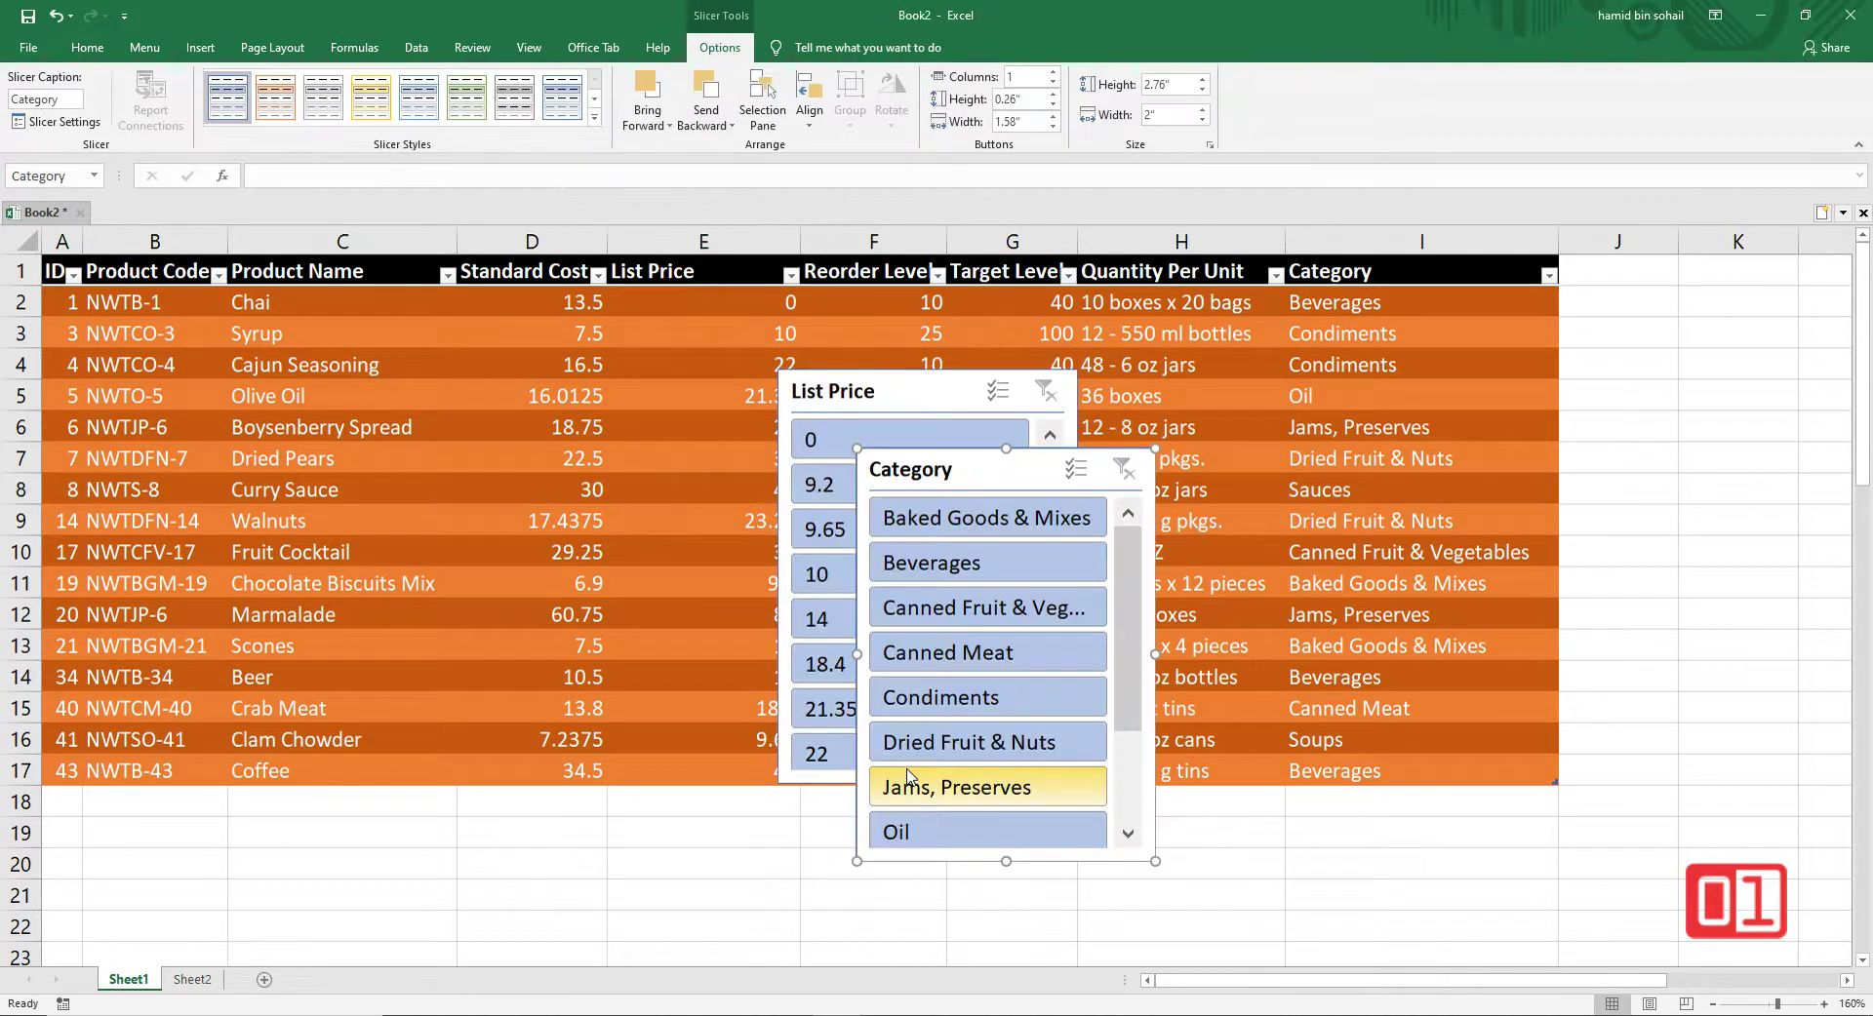
left_click_drag(914, 462, 1609, 300)
left_click_drag(899, 394, 1418, 636)
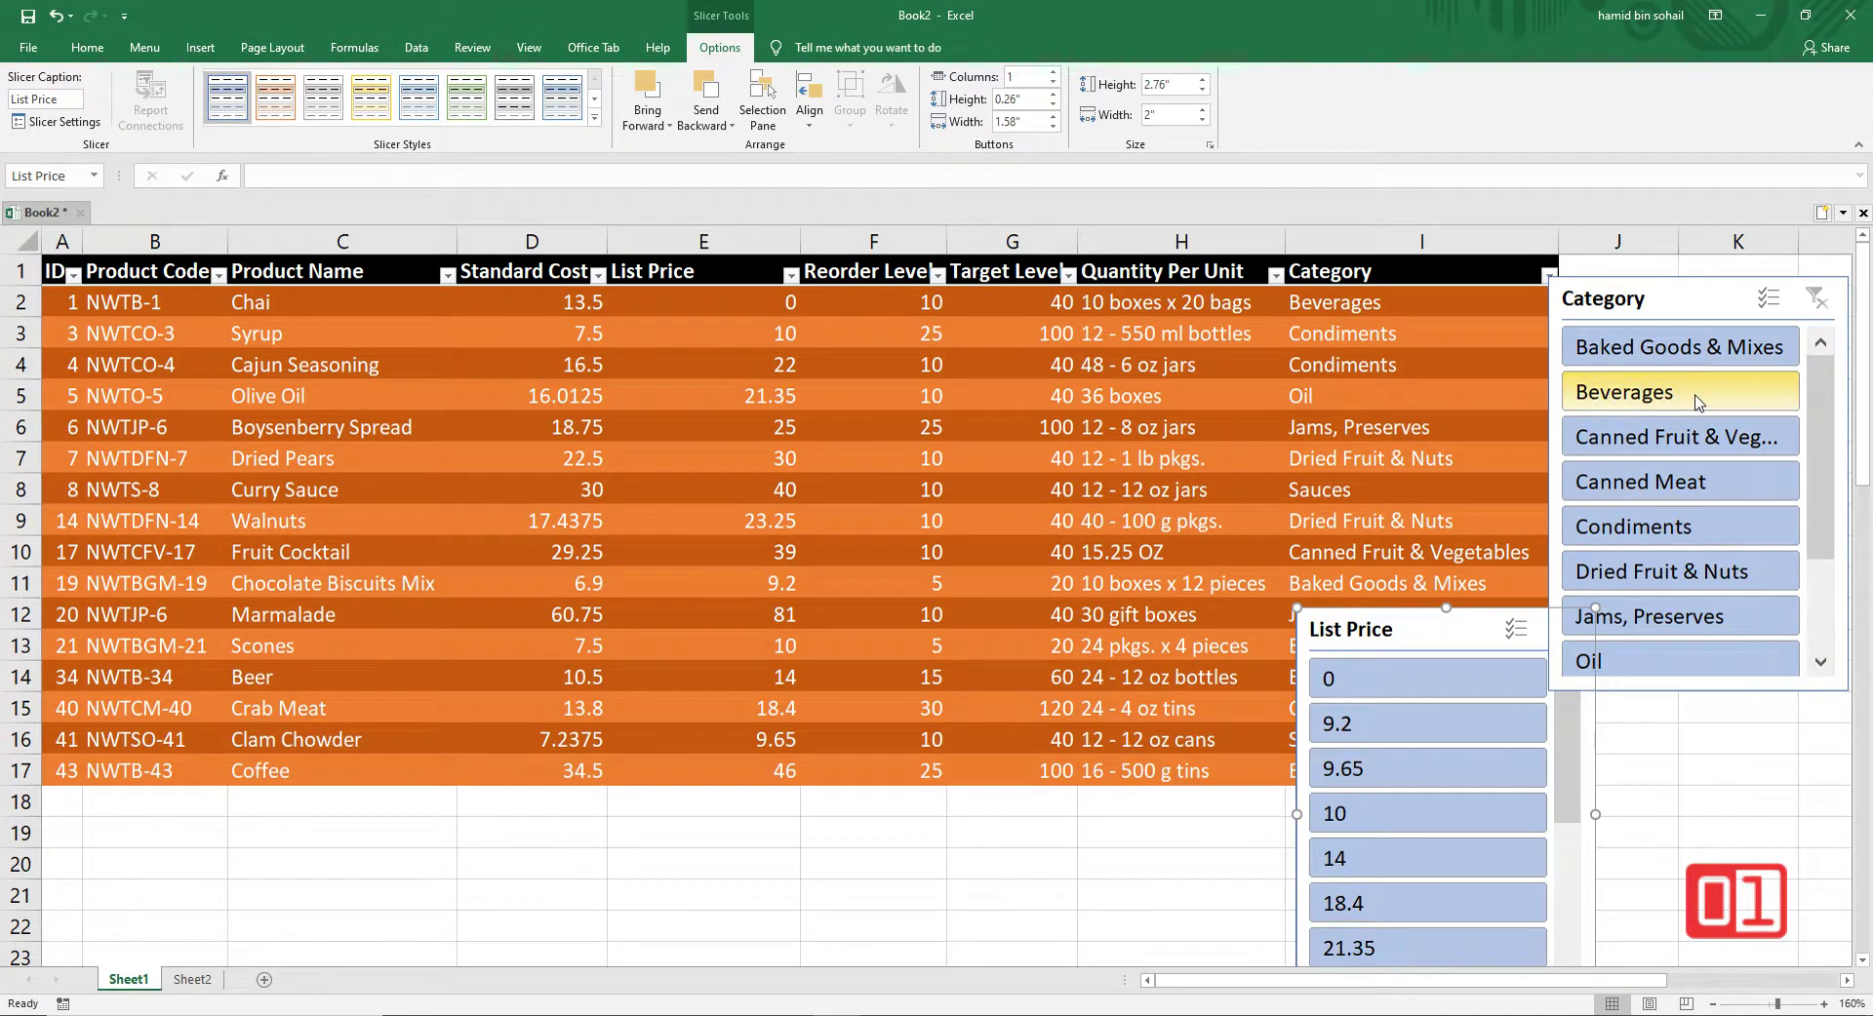
Step: Use the Category slicer for Beverages, Canned Fruit & Vegetables, Canned Meat and Beverages again, and narrow the List Price slicer to 14
left_click(1698, 402)
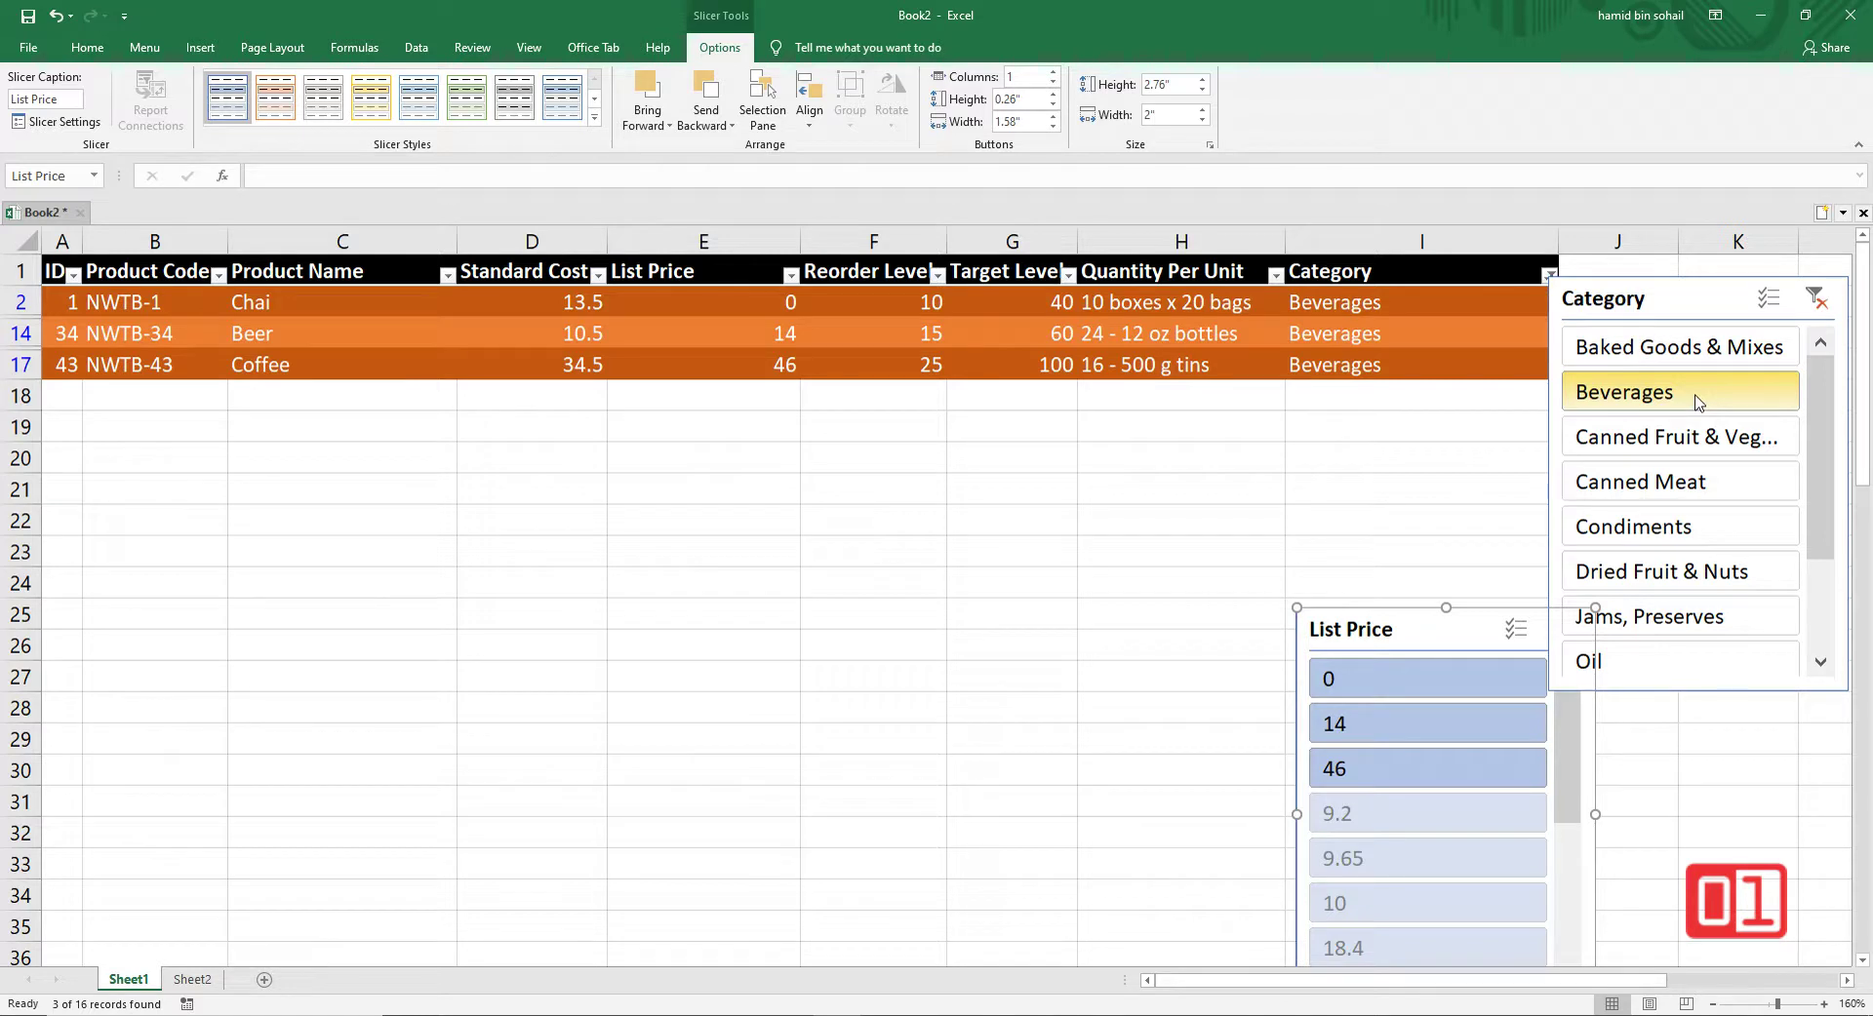
left_click(1698, 441)
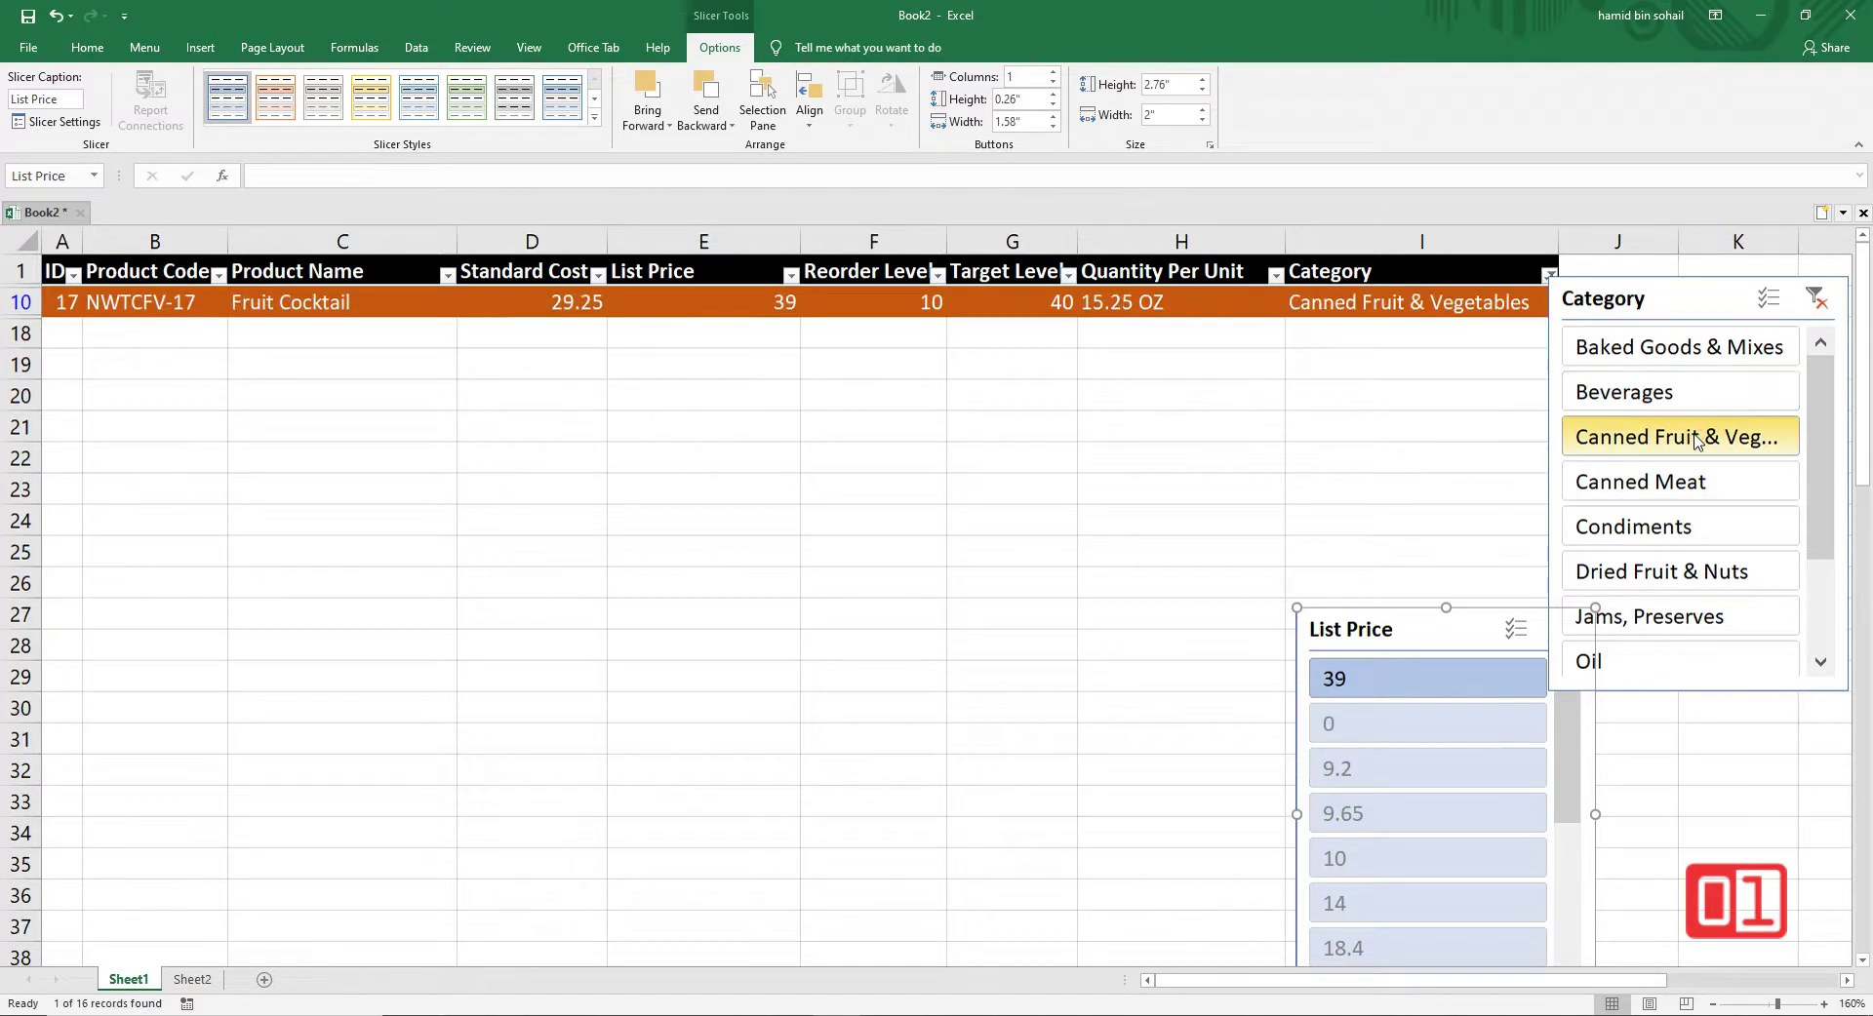
left_click(1679, 482)
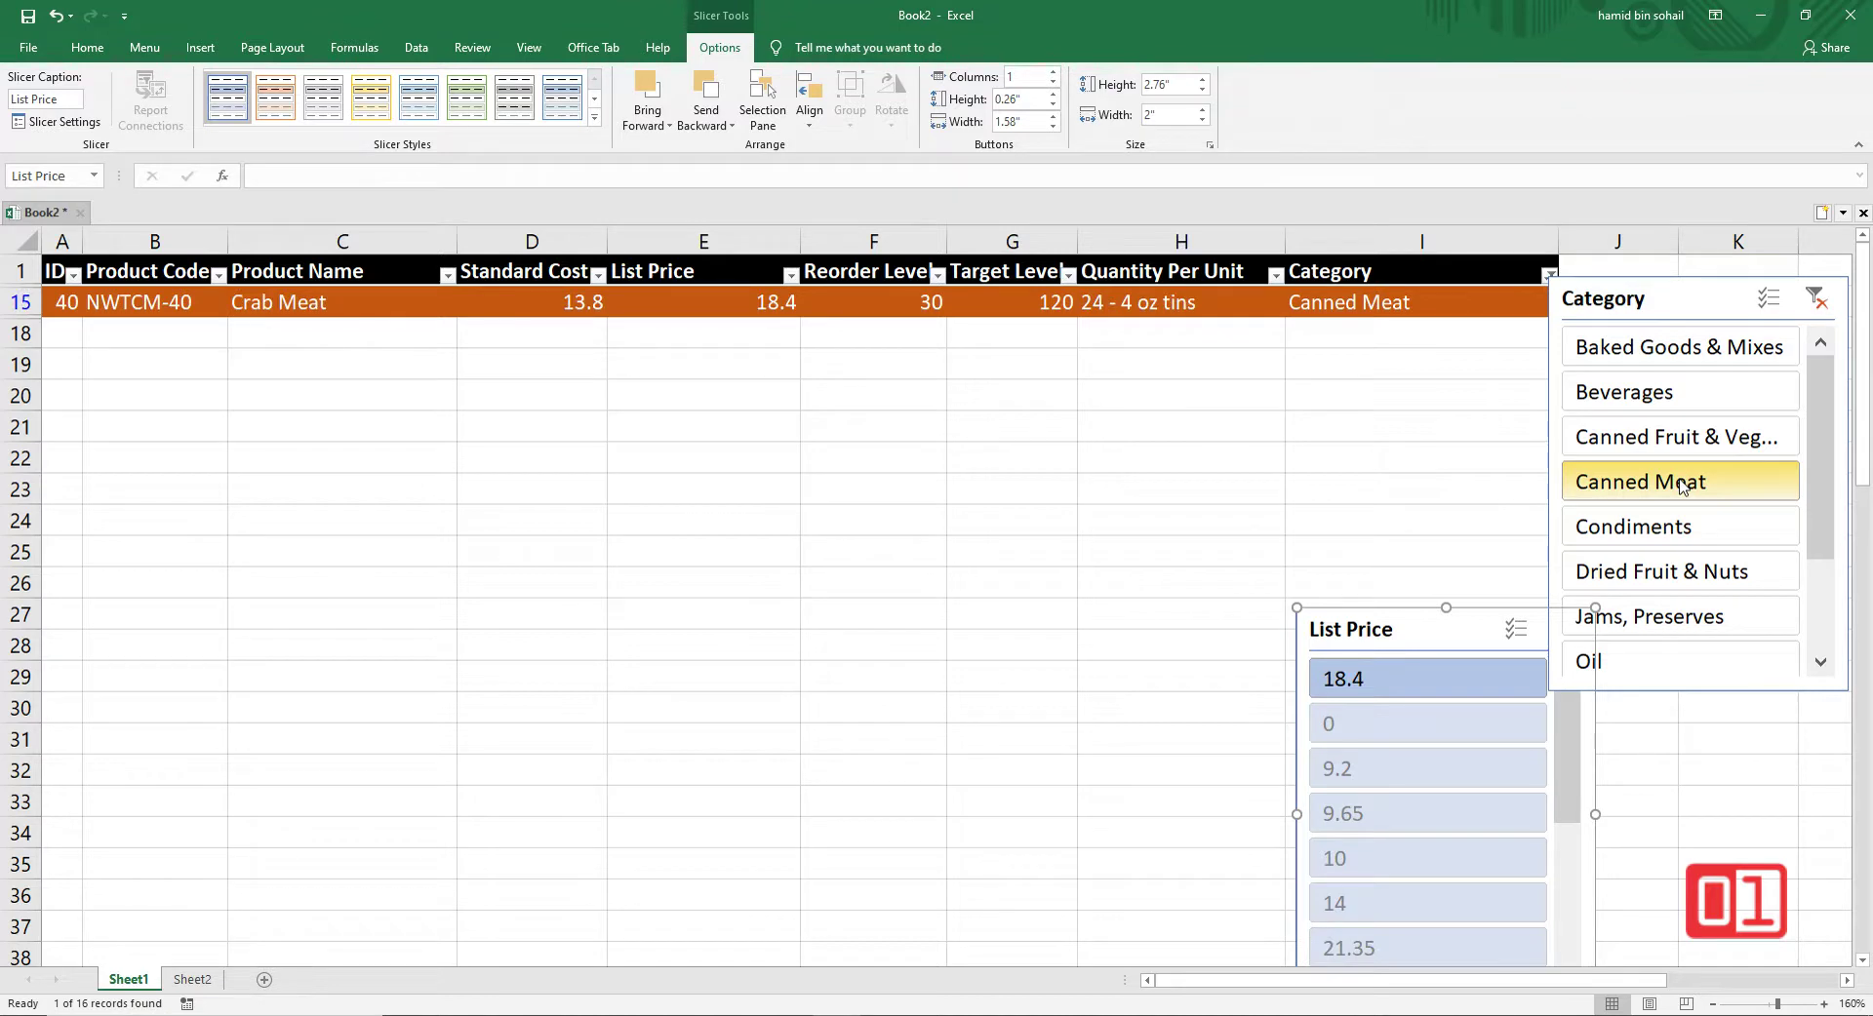
left_click(1658, 393)
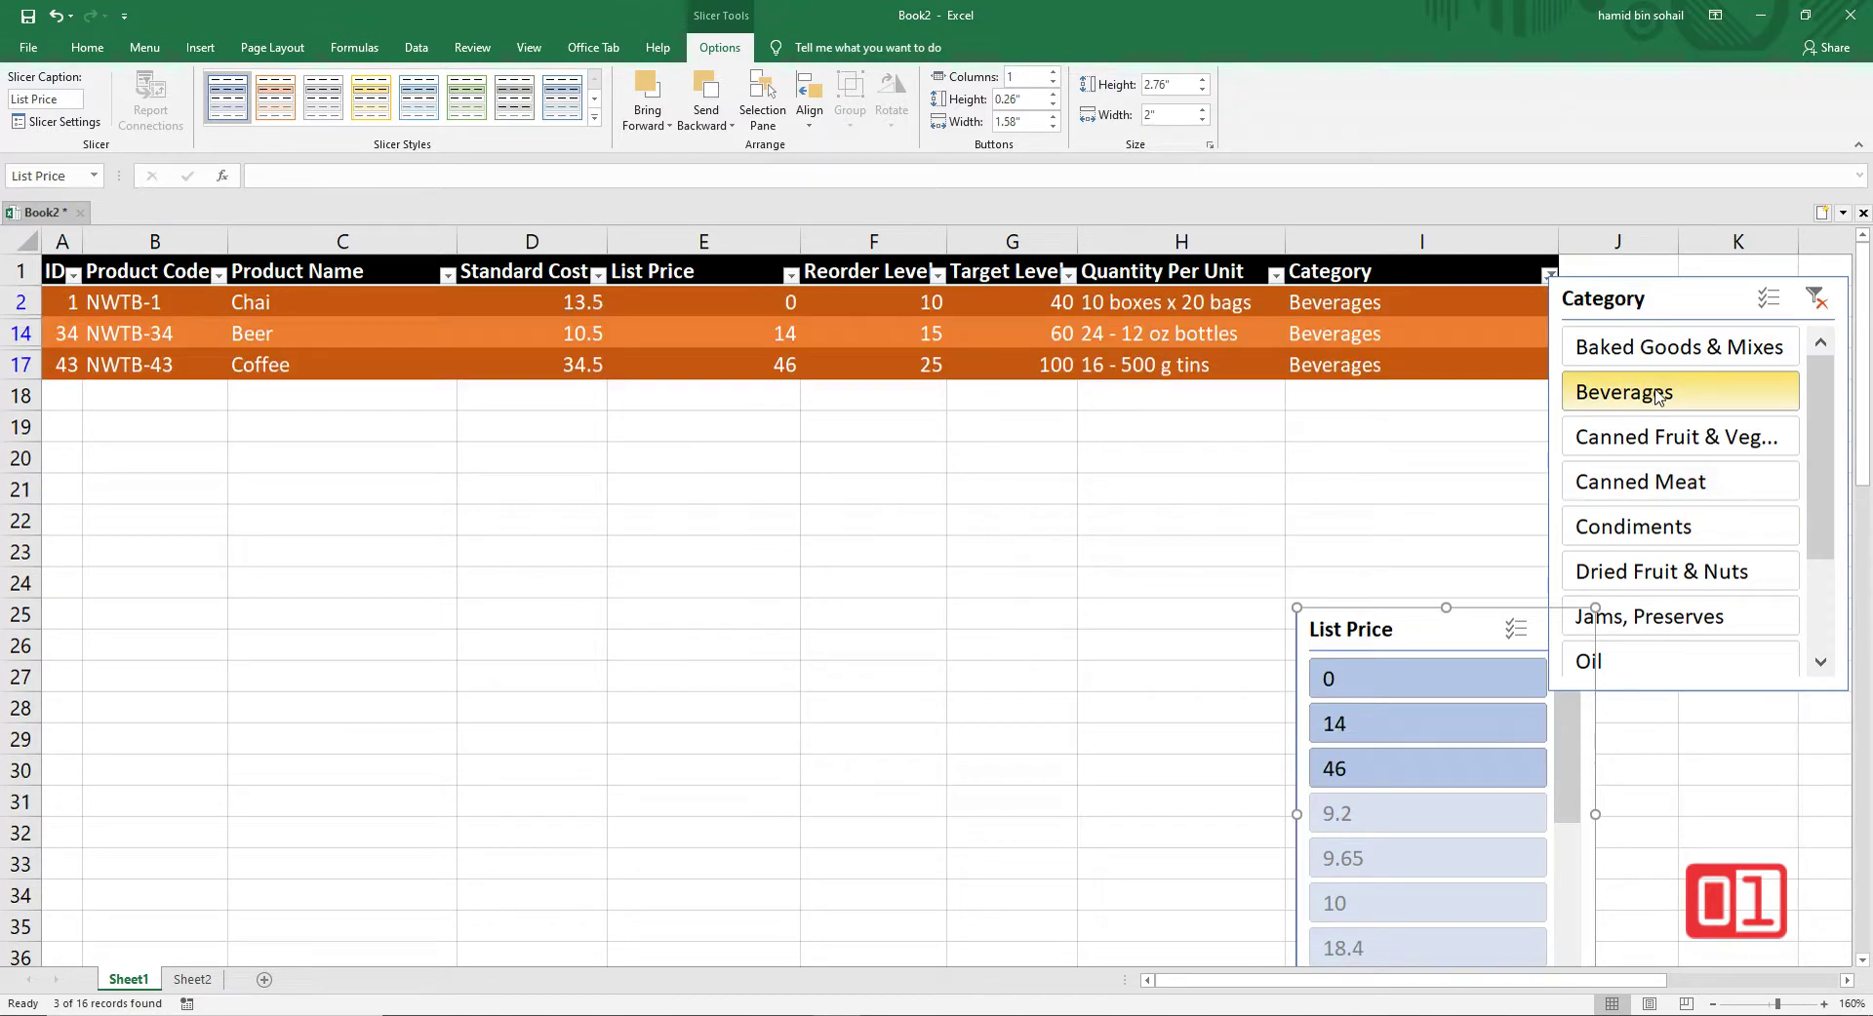
left_click(1359, 724)
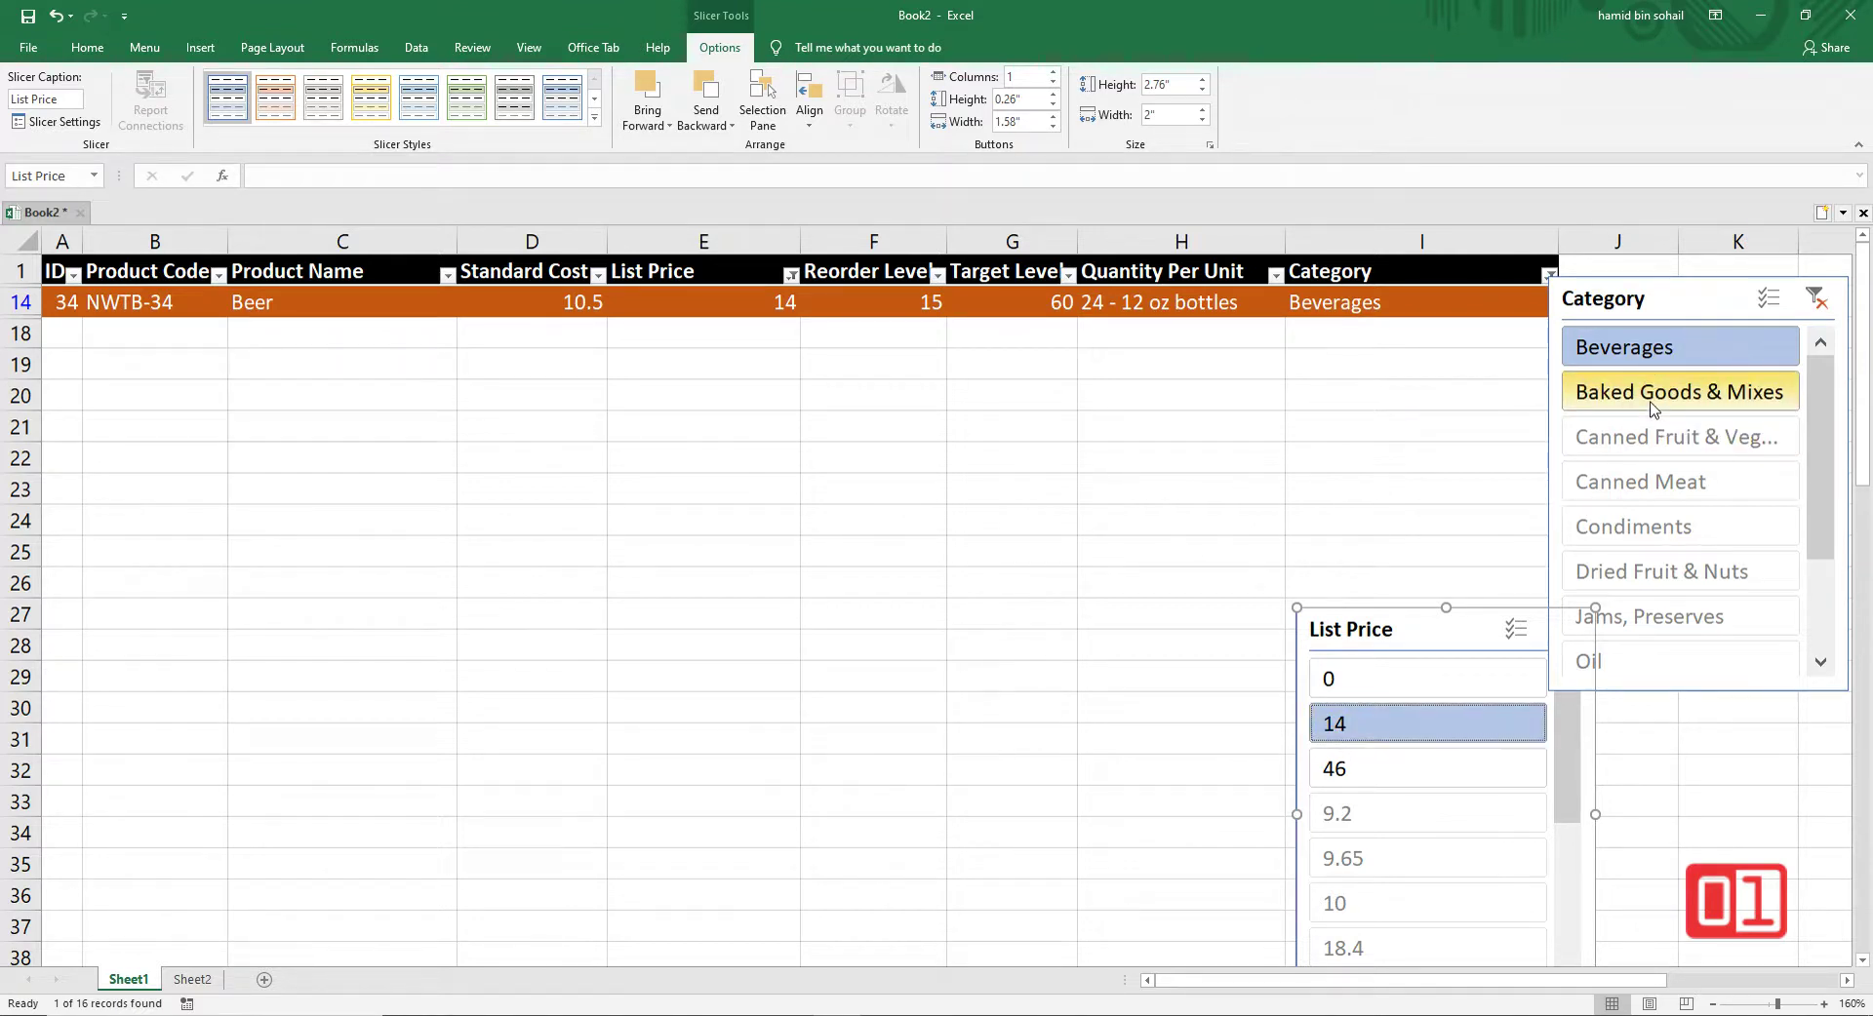
Step: Multi-select Baked Goods & Mixes and Canned Fruit & Vegetables alongside Beverages in the Category slicer, and try List Price values 0 and 9.2
left_click(1767, 304)
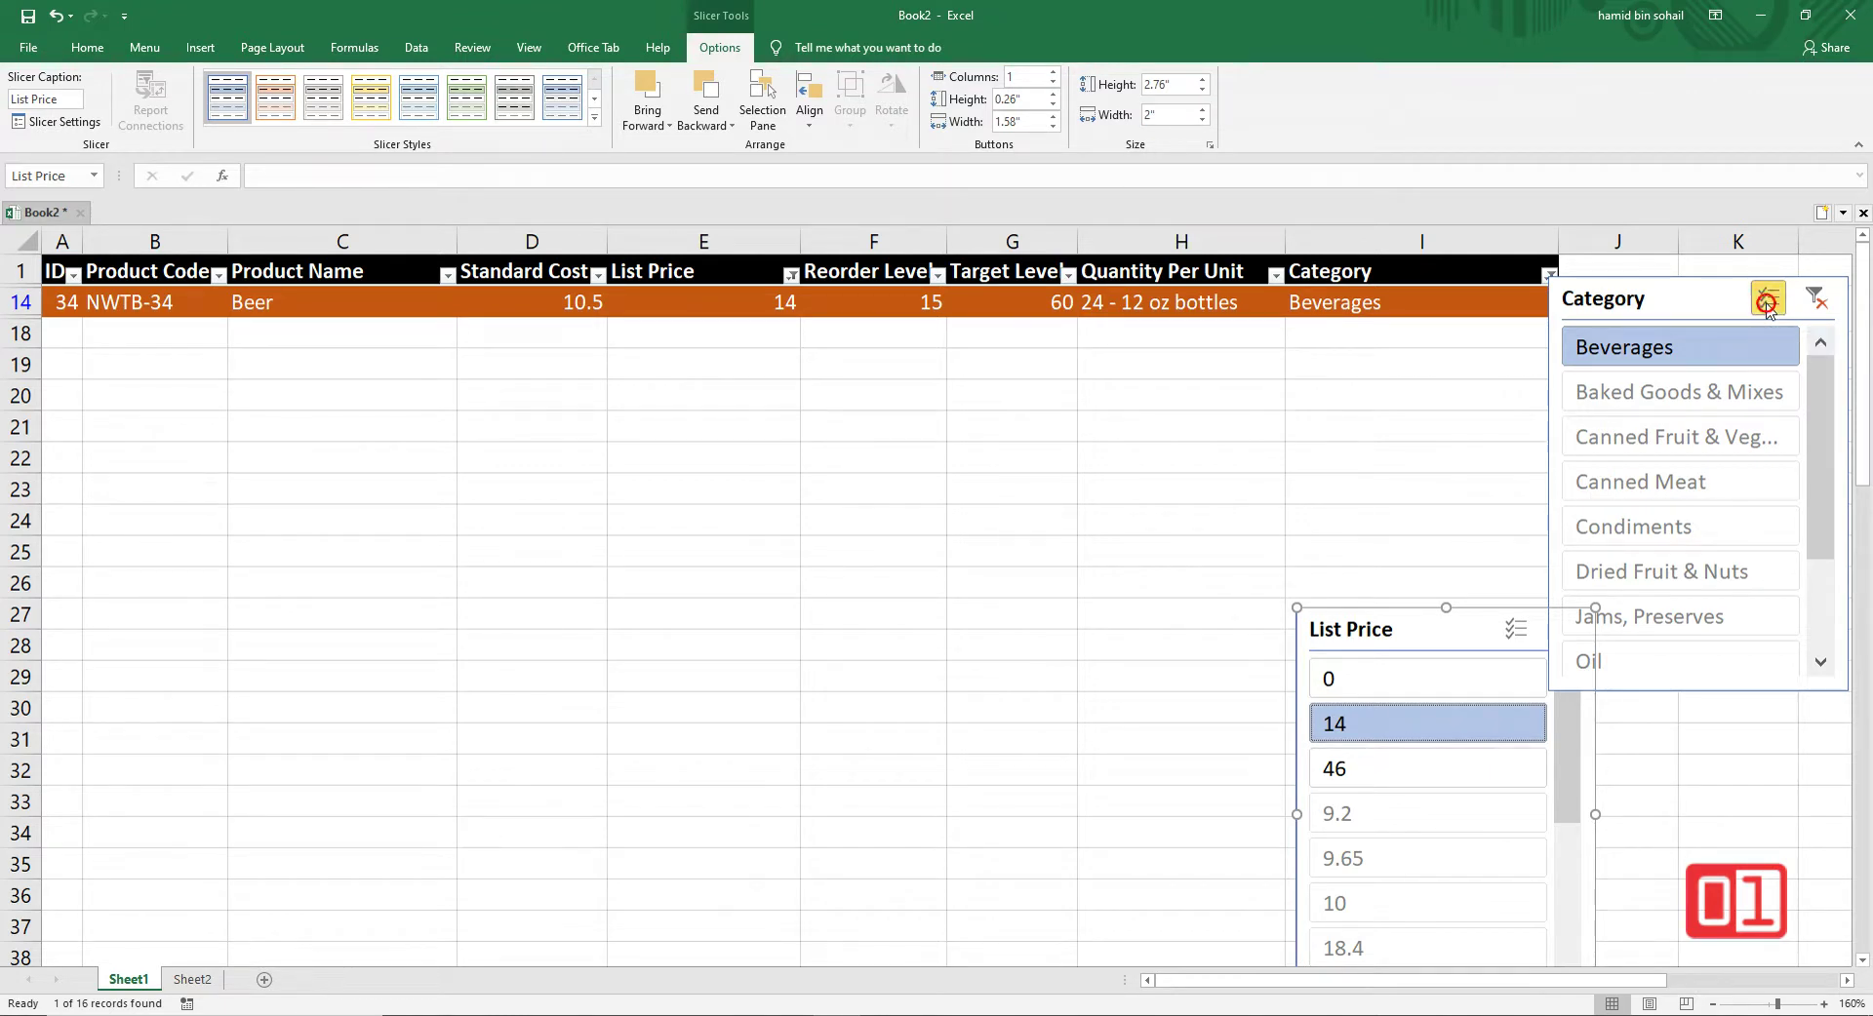
left_click(1684, 390)
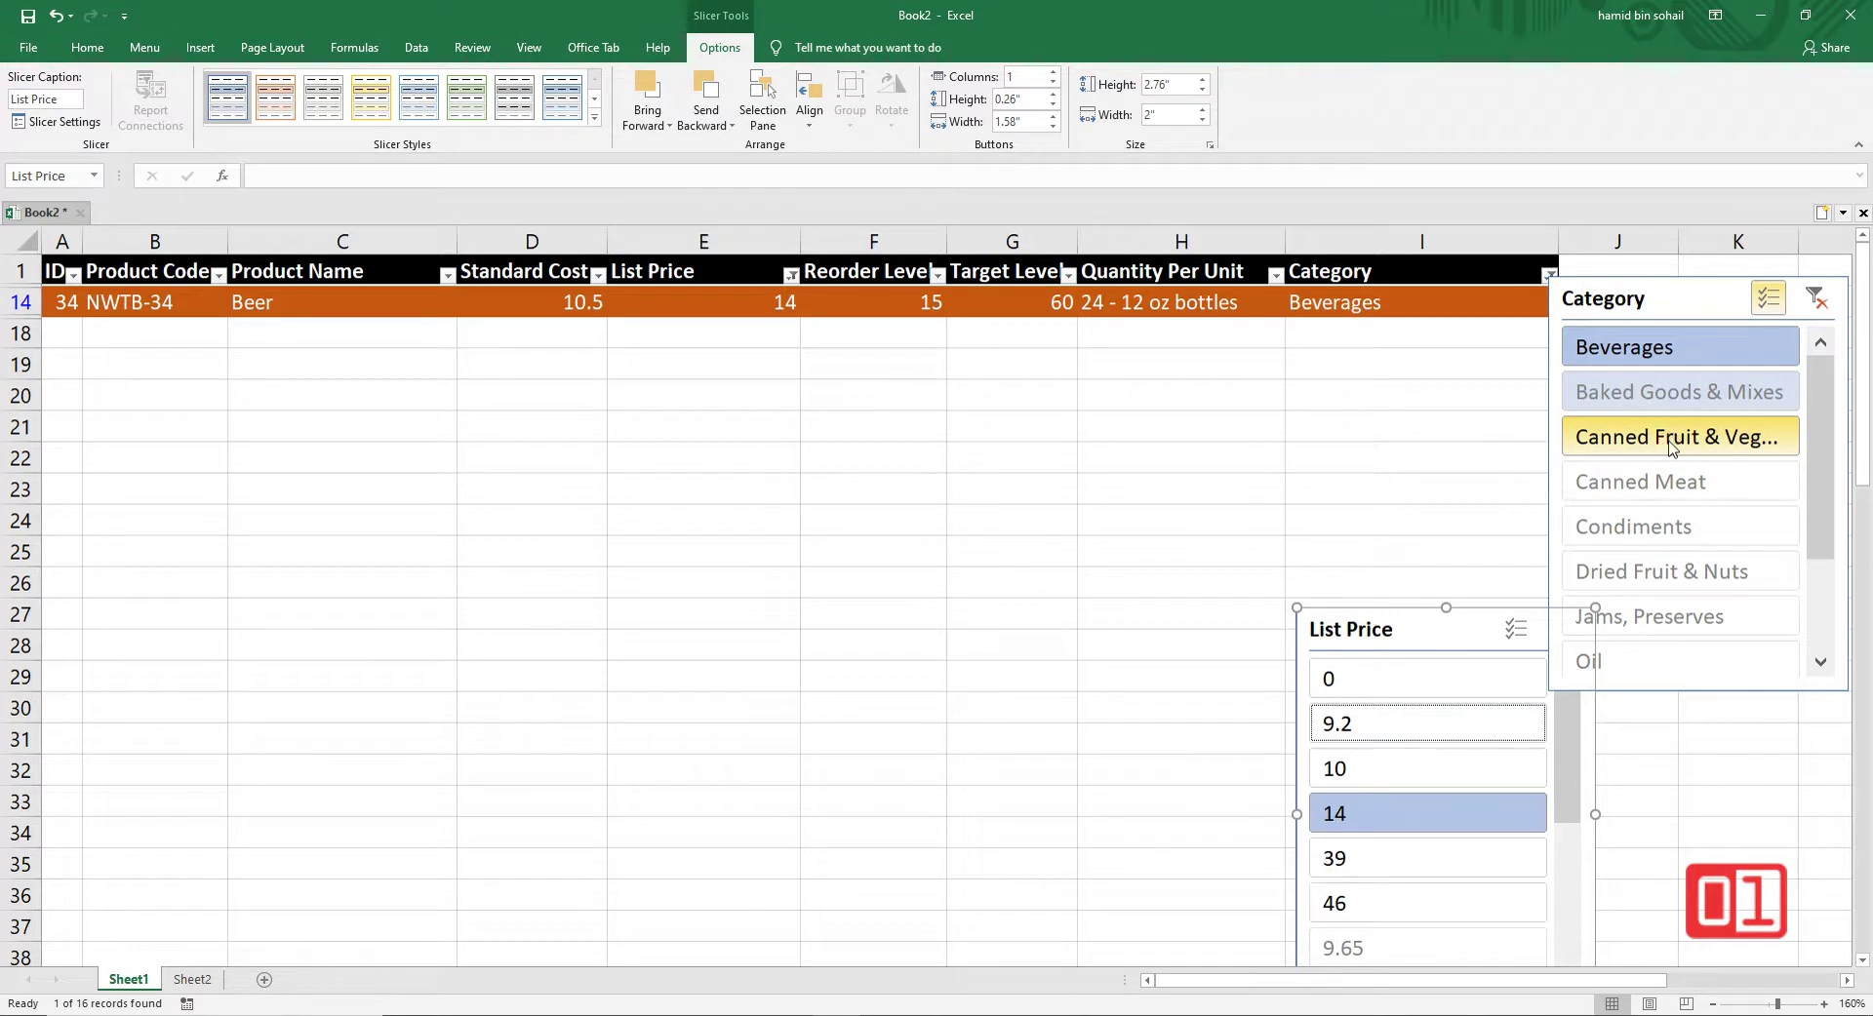
left_click(1671, 445)
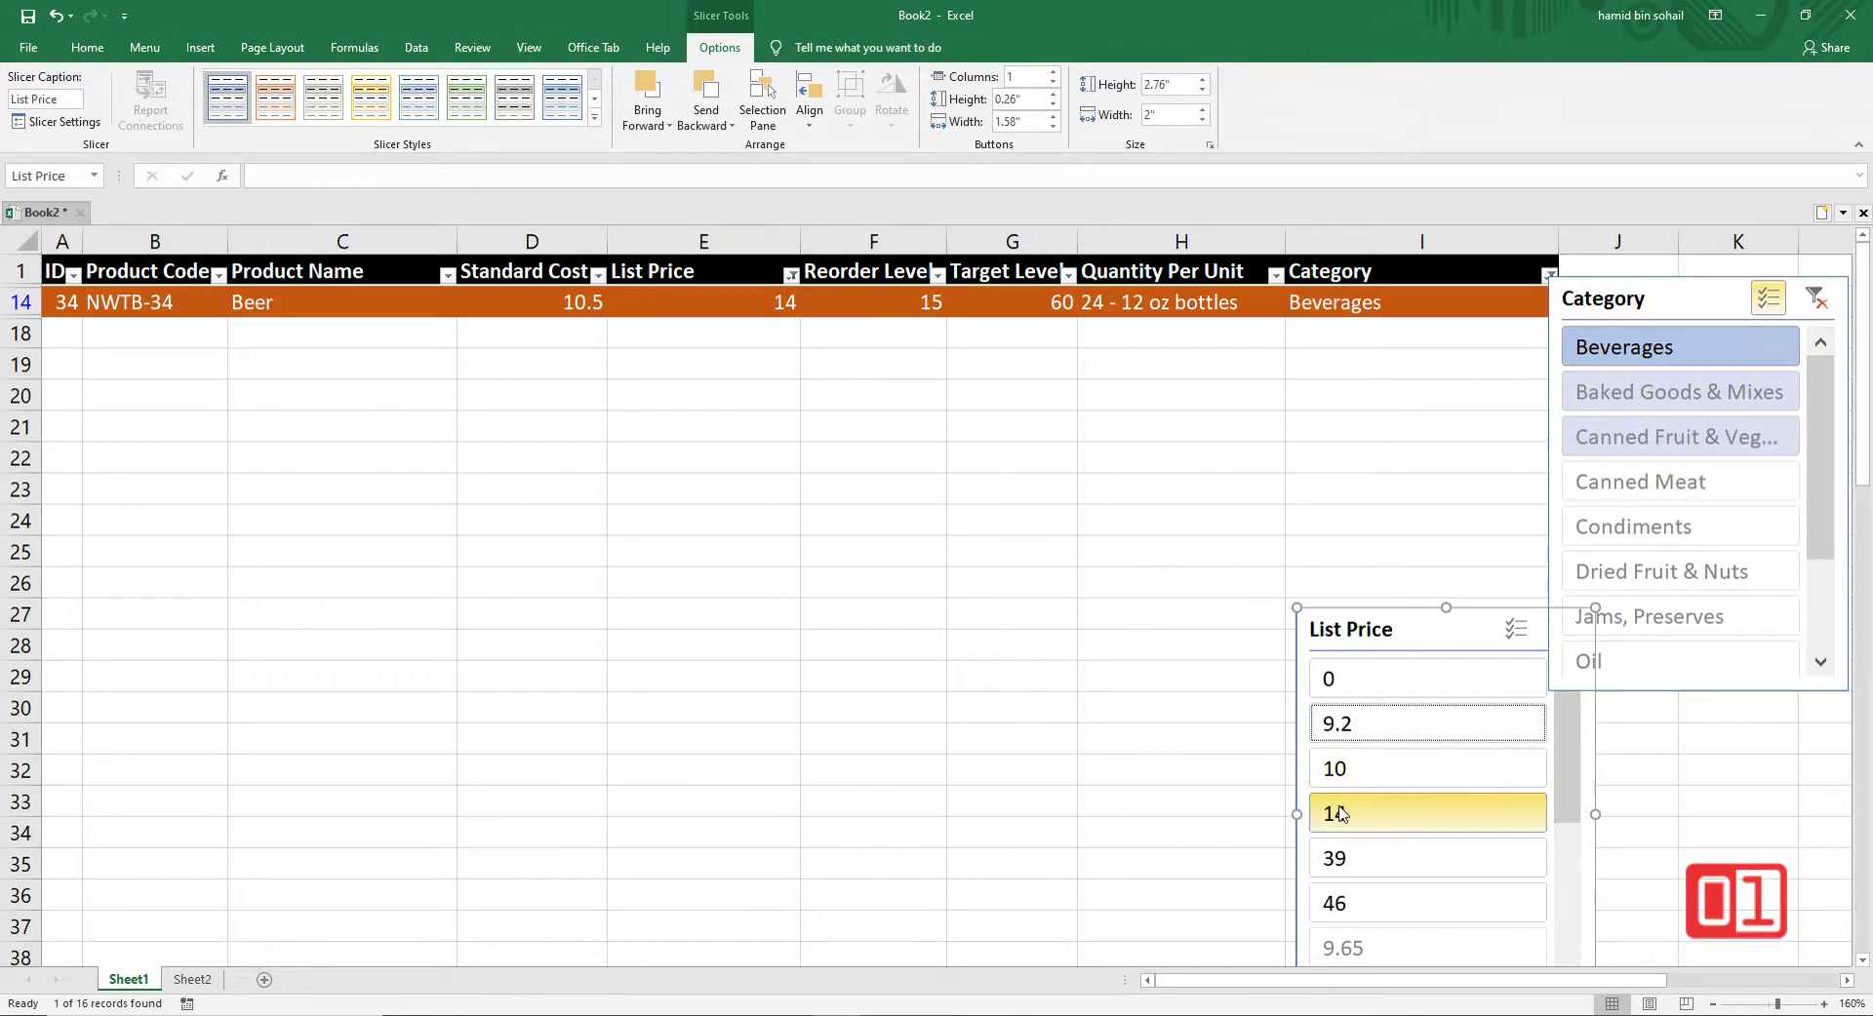
left_click(1413, 680)
left_click(1411, 725)
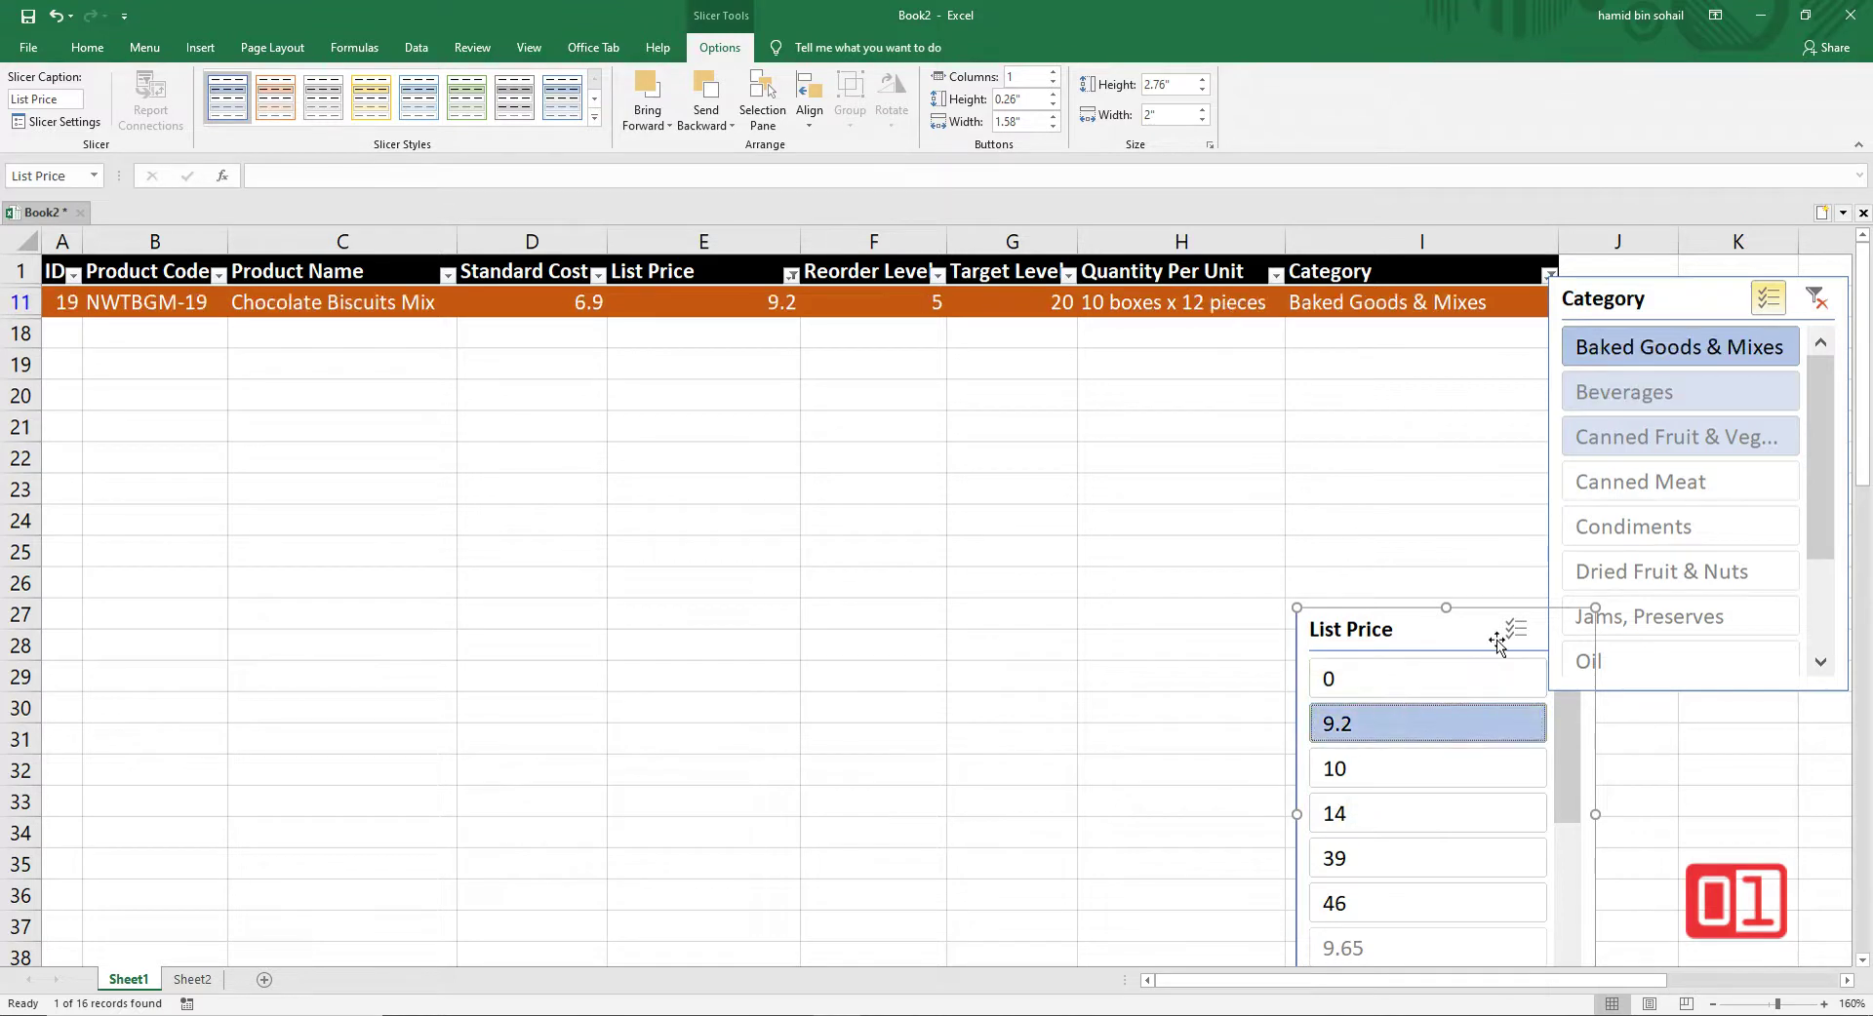
Step: Move the List Price slicer off the Category slicer and clear its filter, adding Canned Meat and Condiments to the selected categories
left_click_drag(1481, 629, 1317, 639)
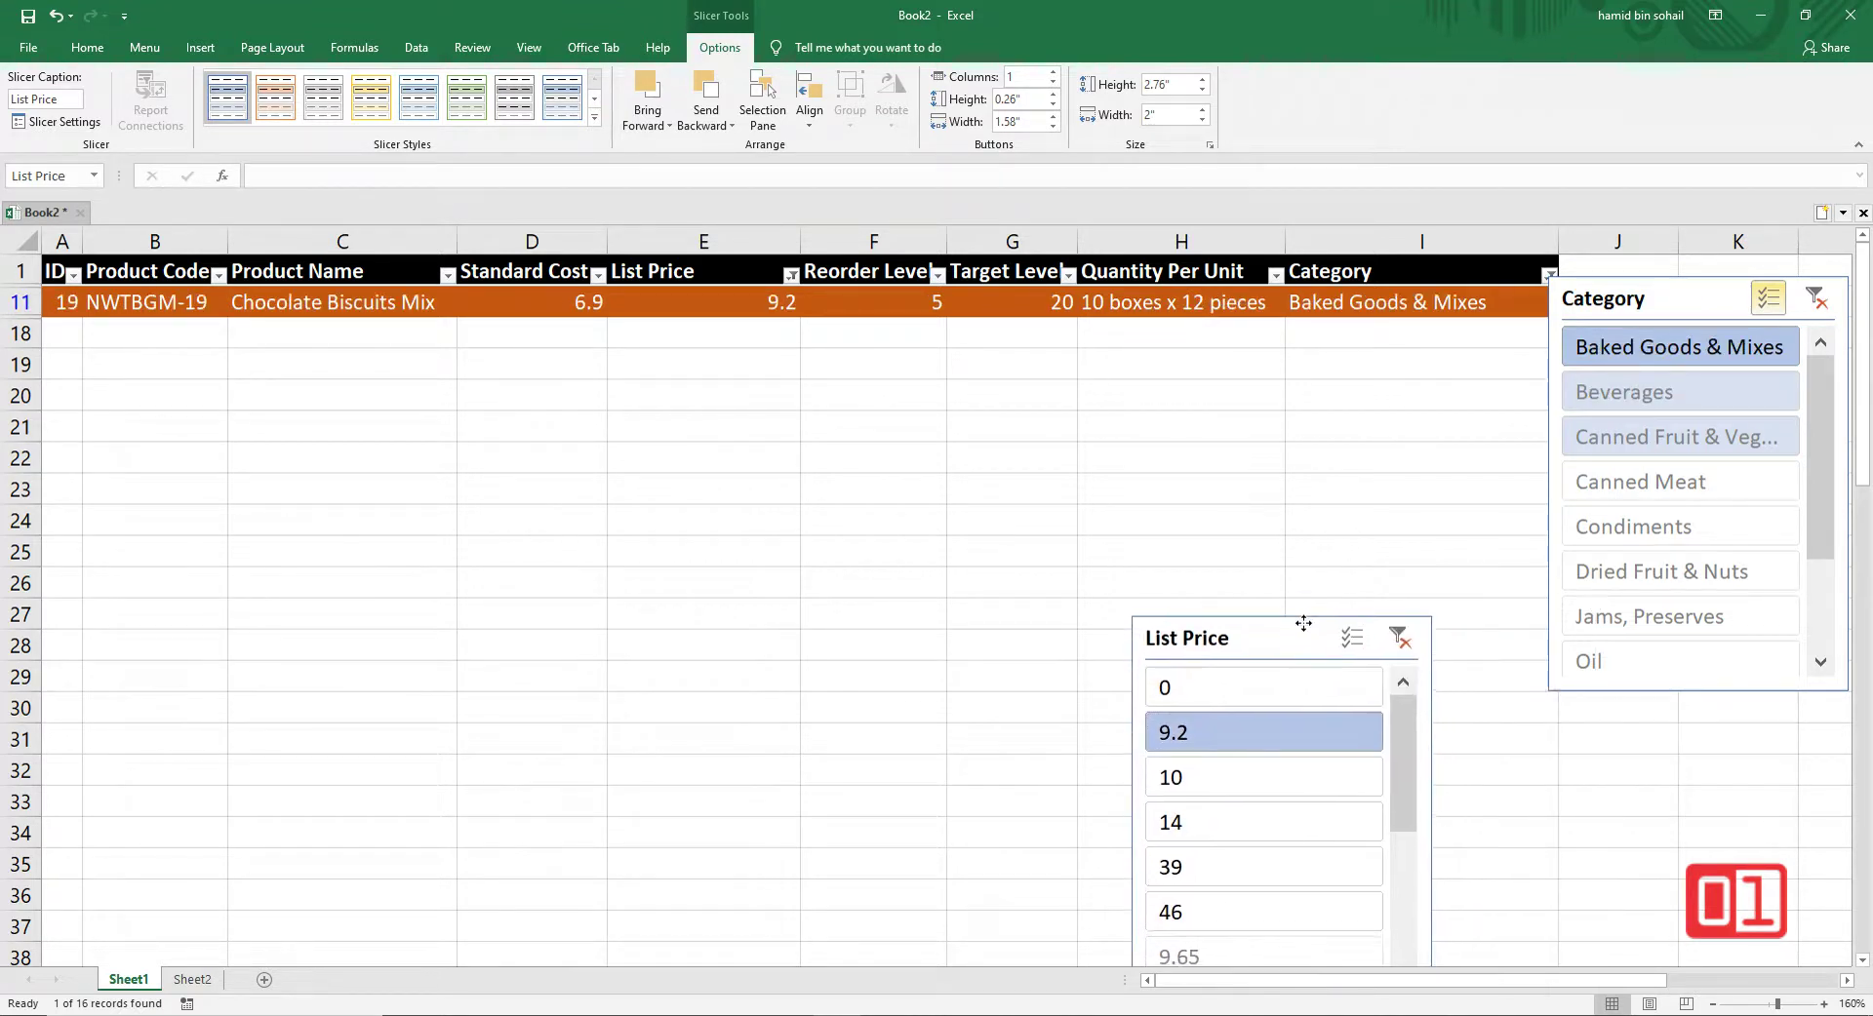
left_click(1398, 637)
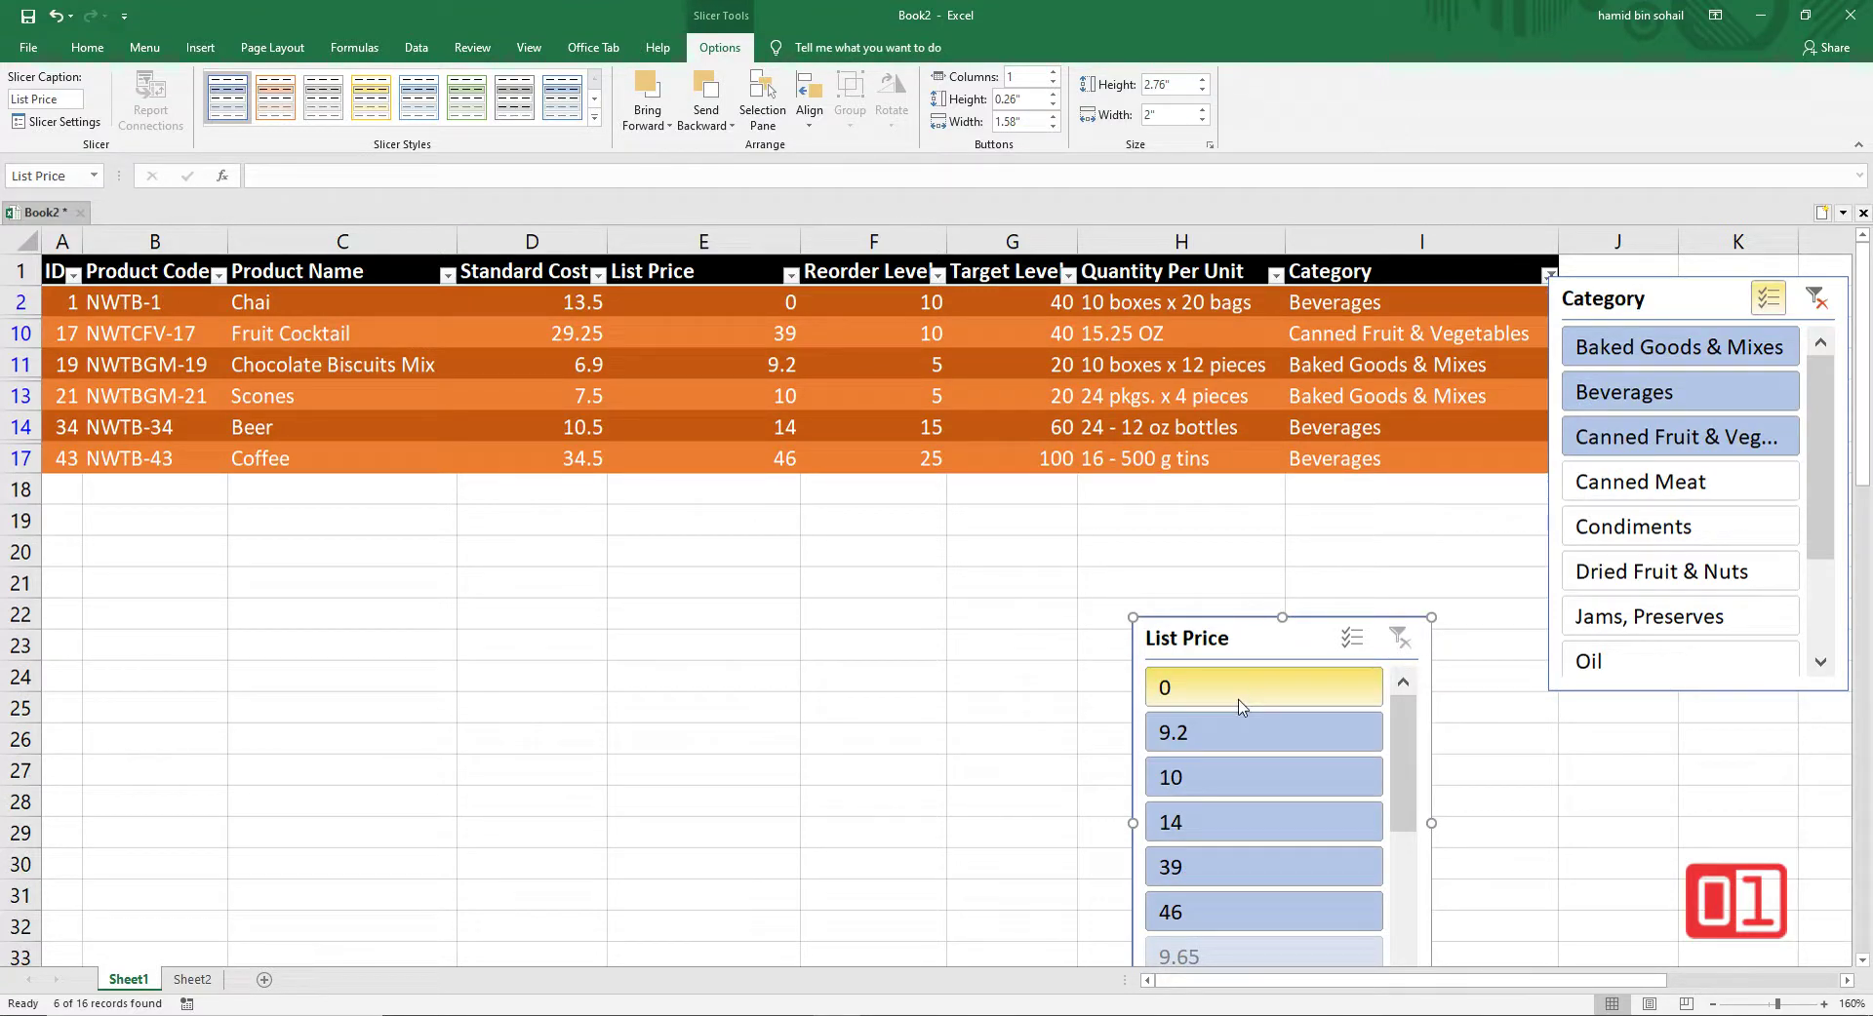
left_click(1639, 487)
left_click(1638, 526)
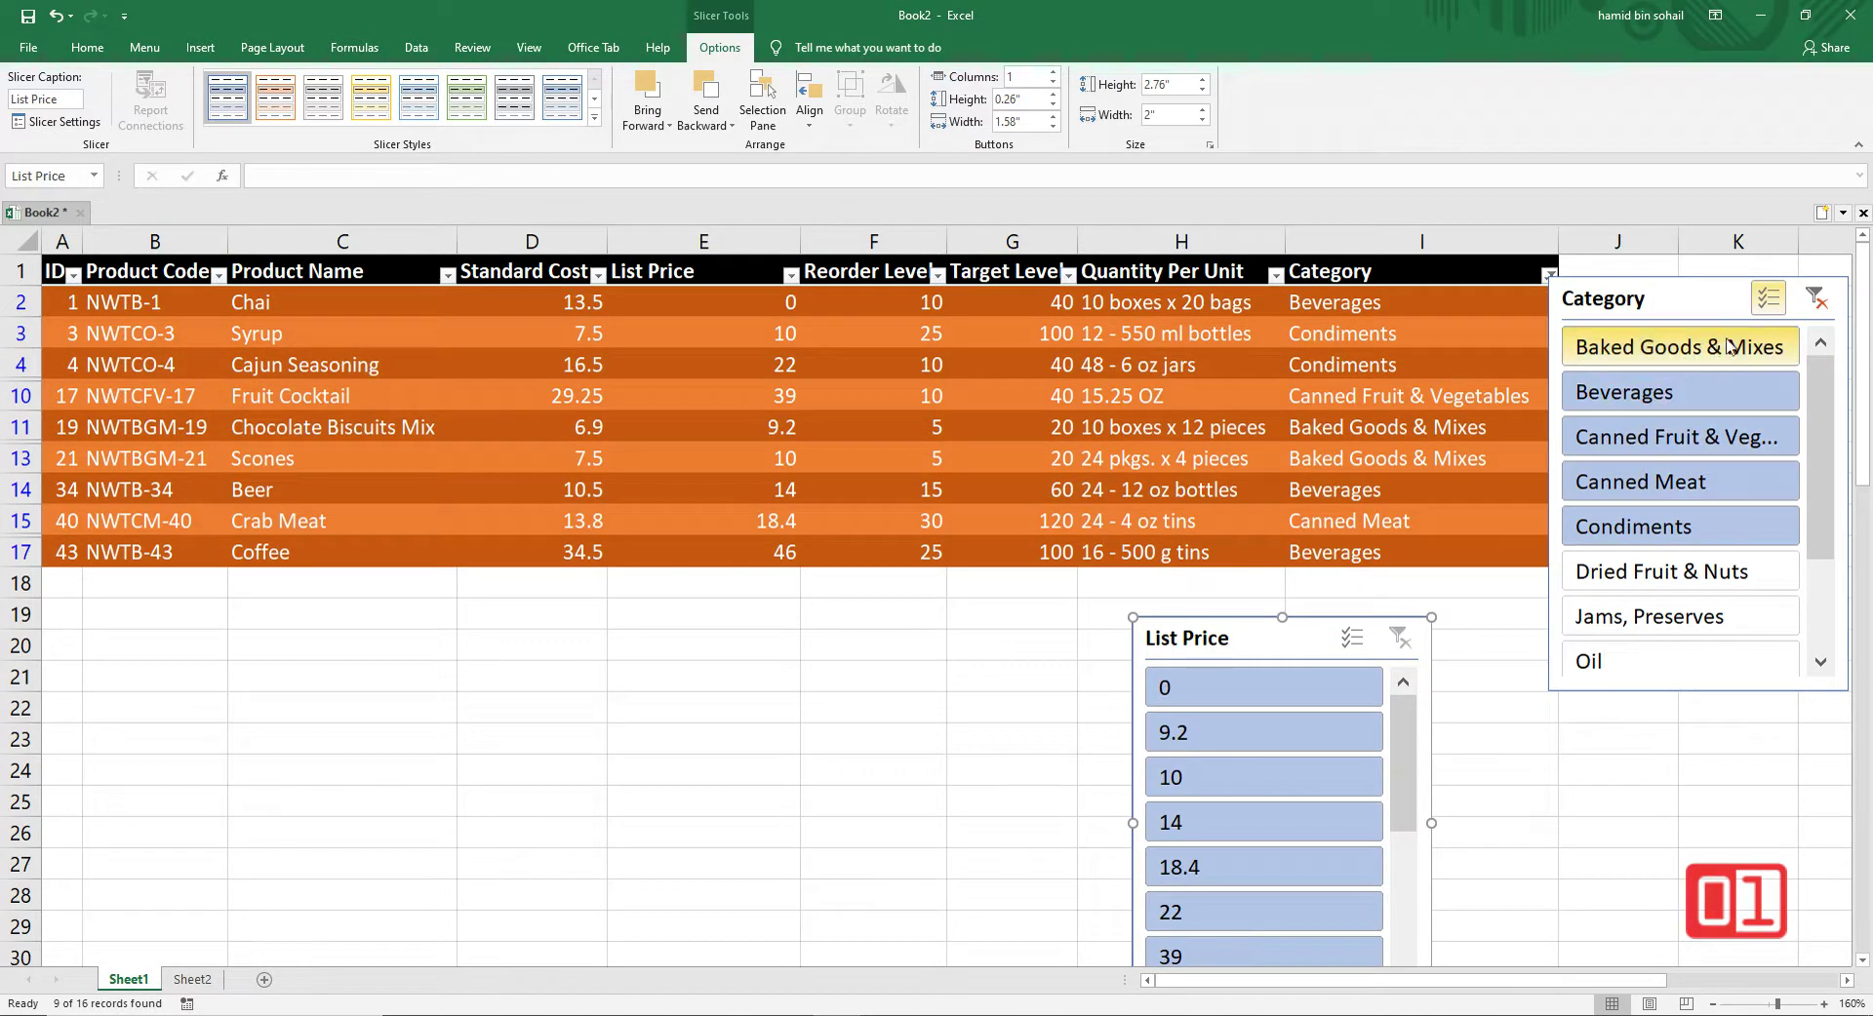
Step: Clear the Category slicer's filter and delete the List Price slicer
left_click(1816, 298)
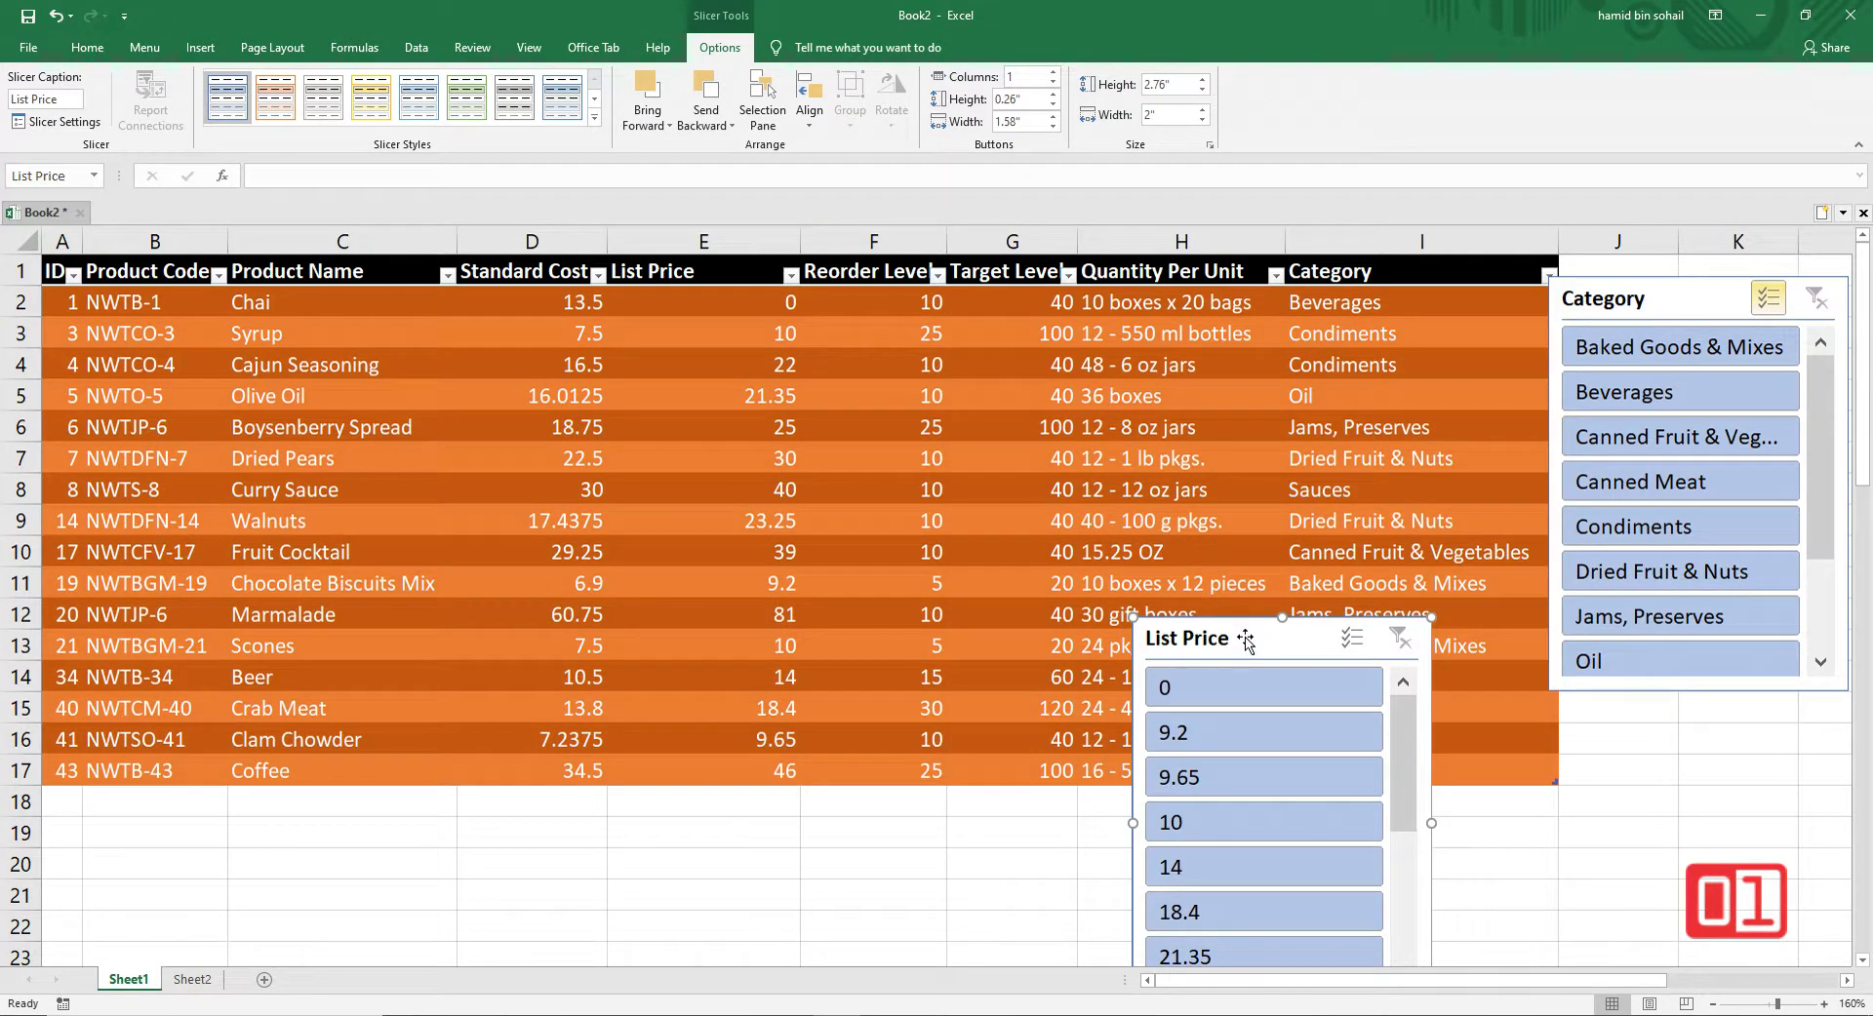
left_click_drag(1246, 639, 1313, 487)
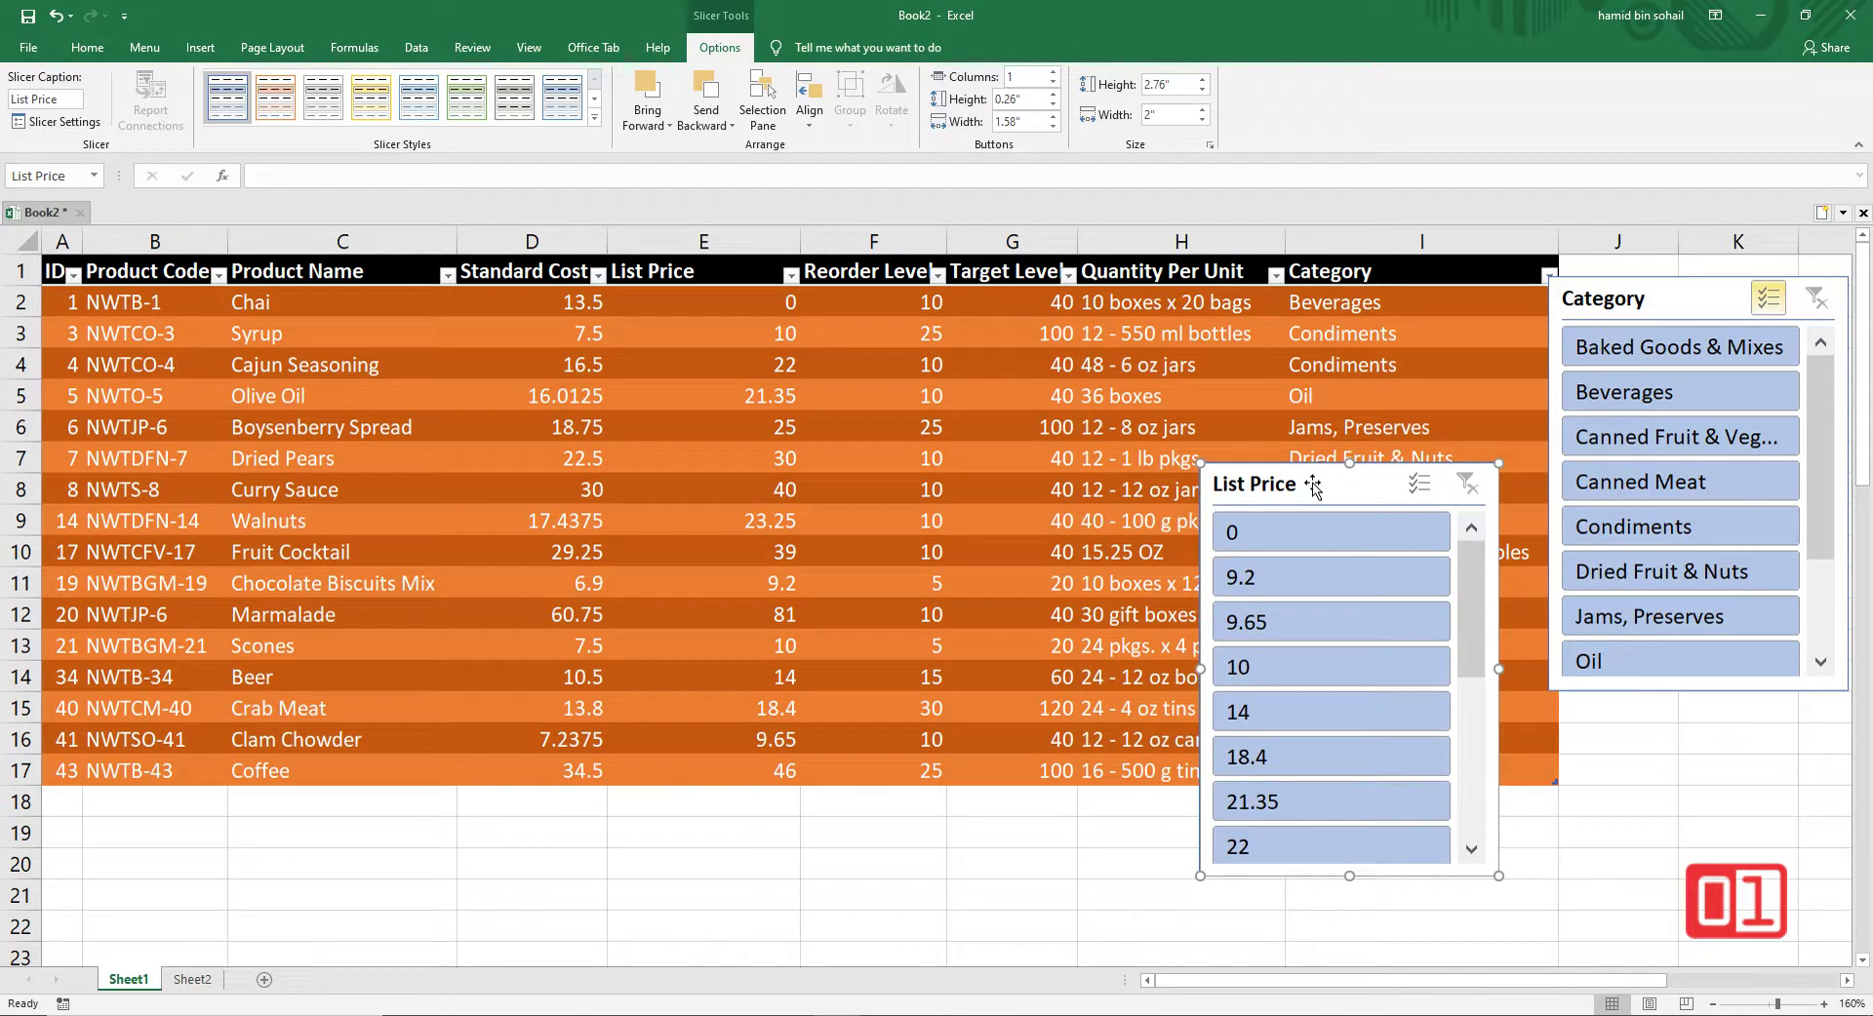
key("Delete")
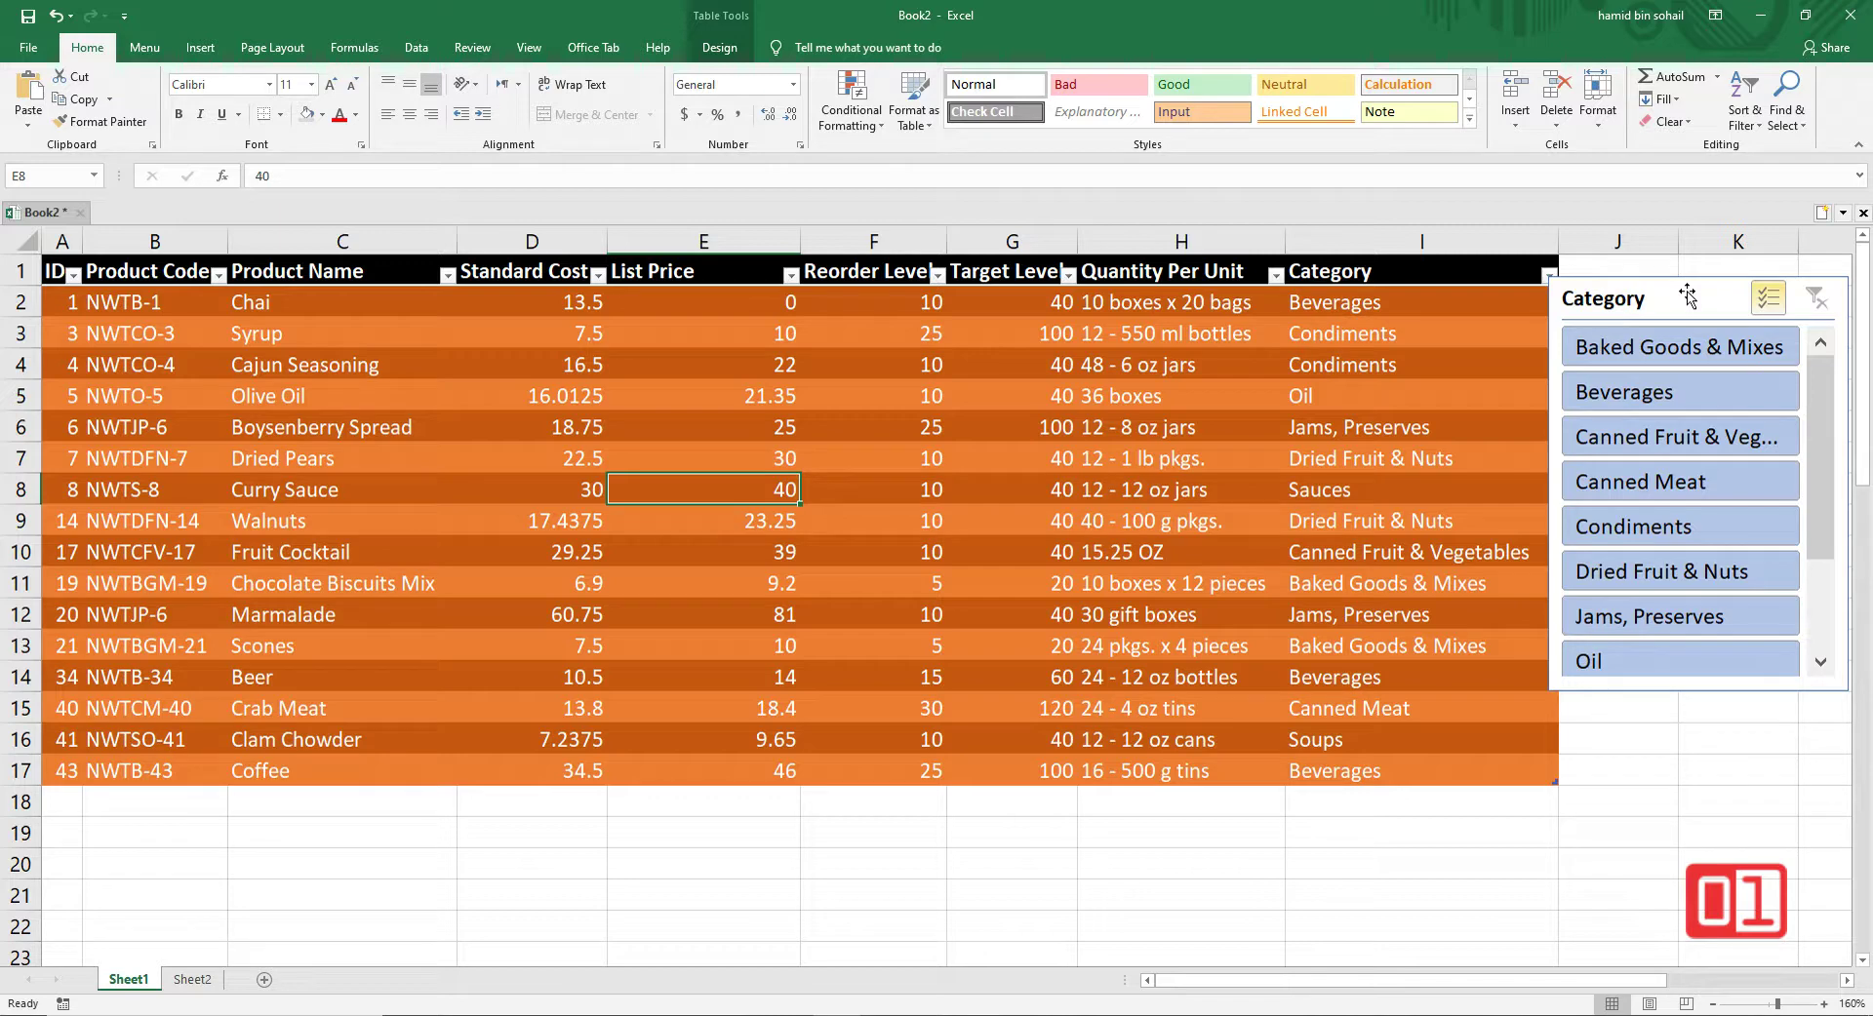
Step: Turn off multi-select in the Category slicer, filter to Baked Goods & Mixes only, and toggle multi-select again
left_click(1768, 300)
left_click(1663, 351)
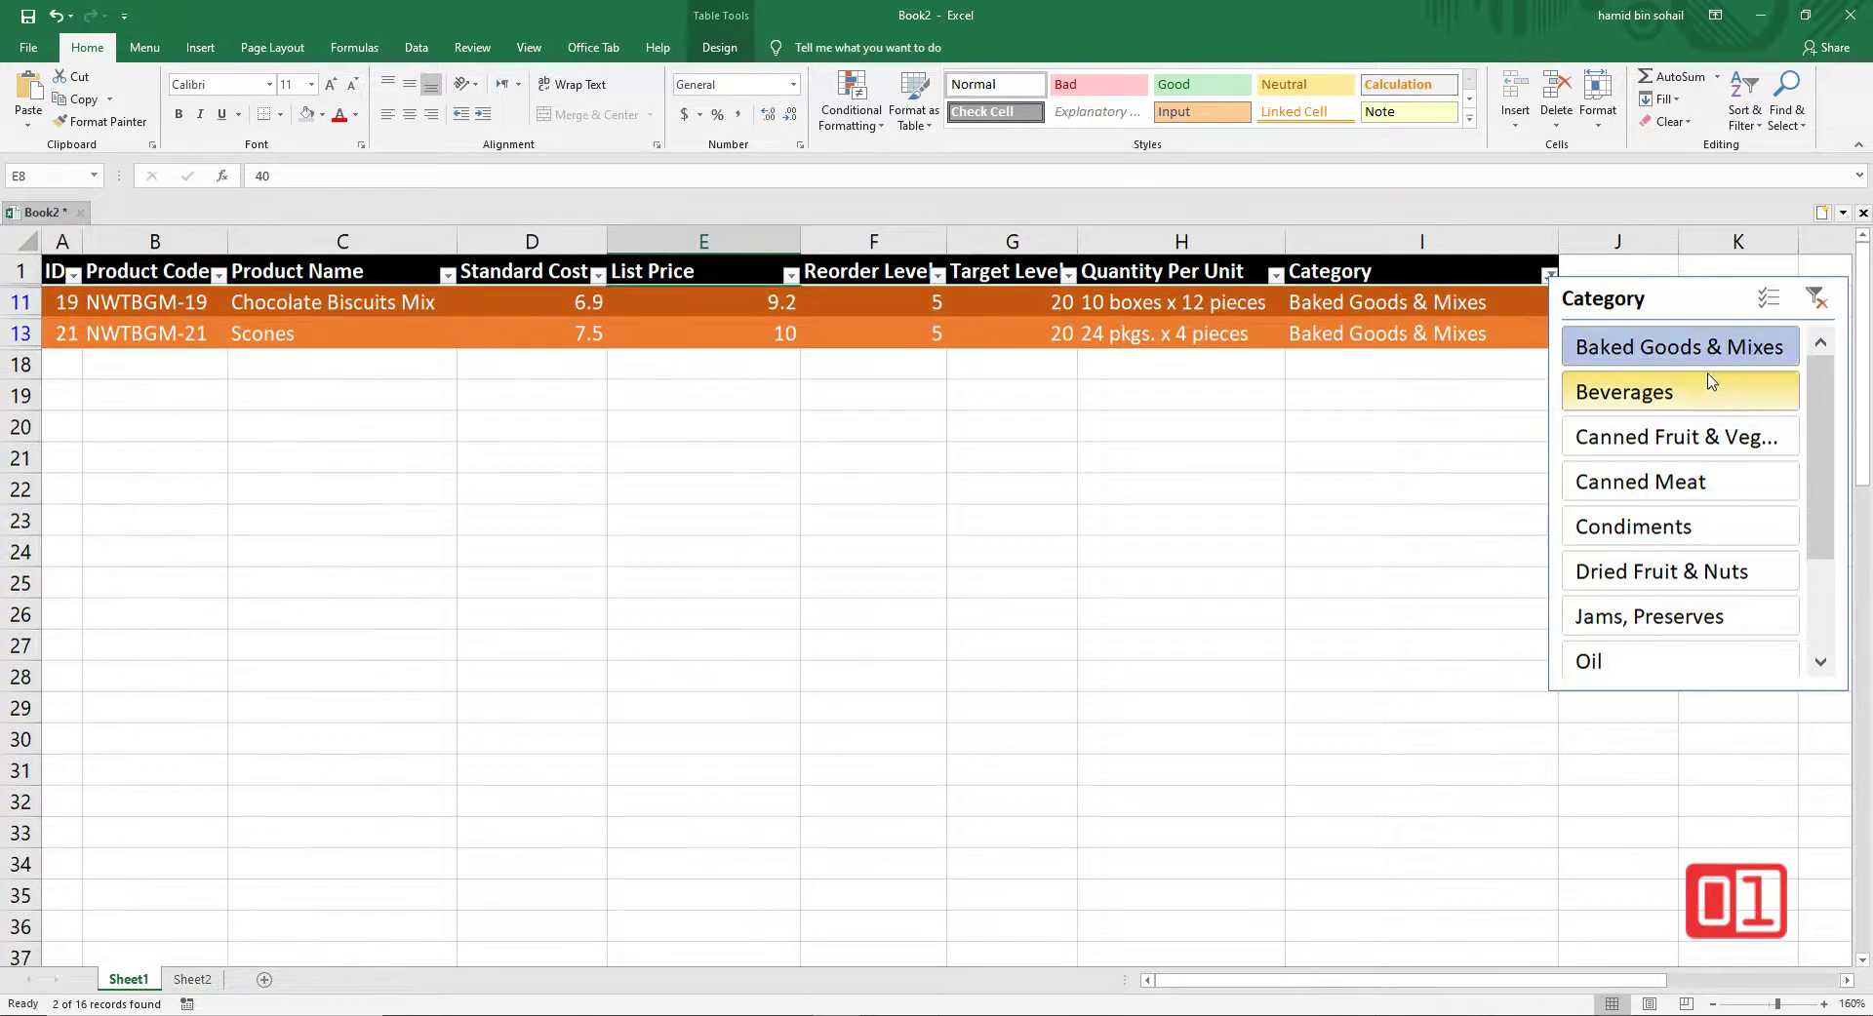
left_click(1762, 301)
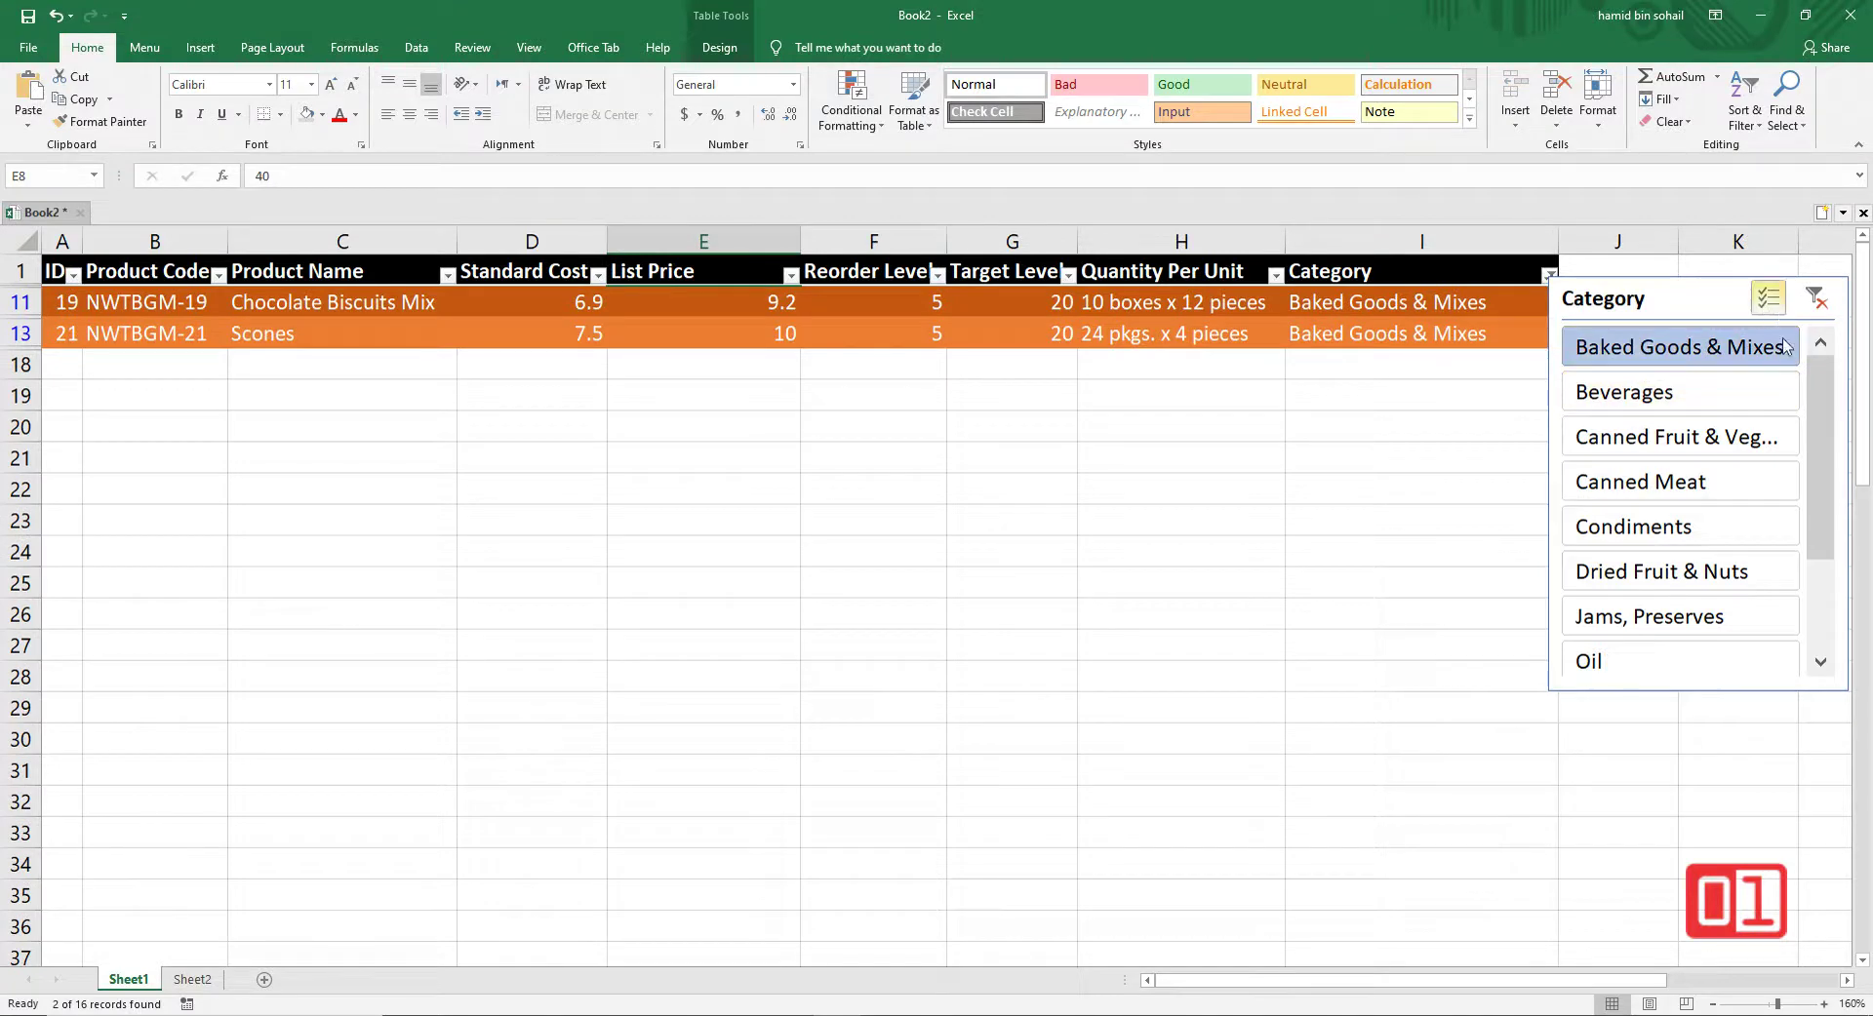
Step: Delete the Category slicer and reselect all categories in the Category column's filter
left_click(1663, 302)
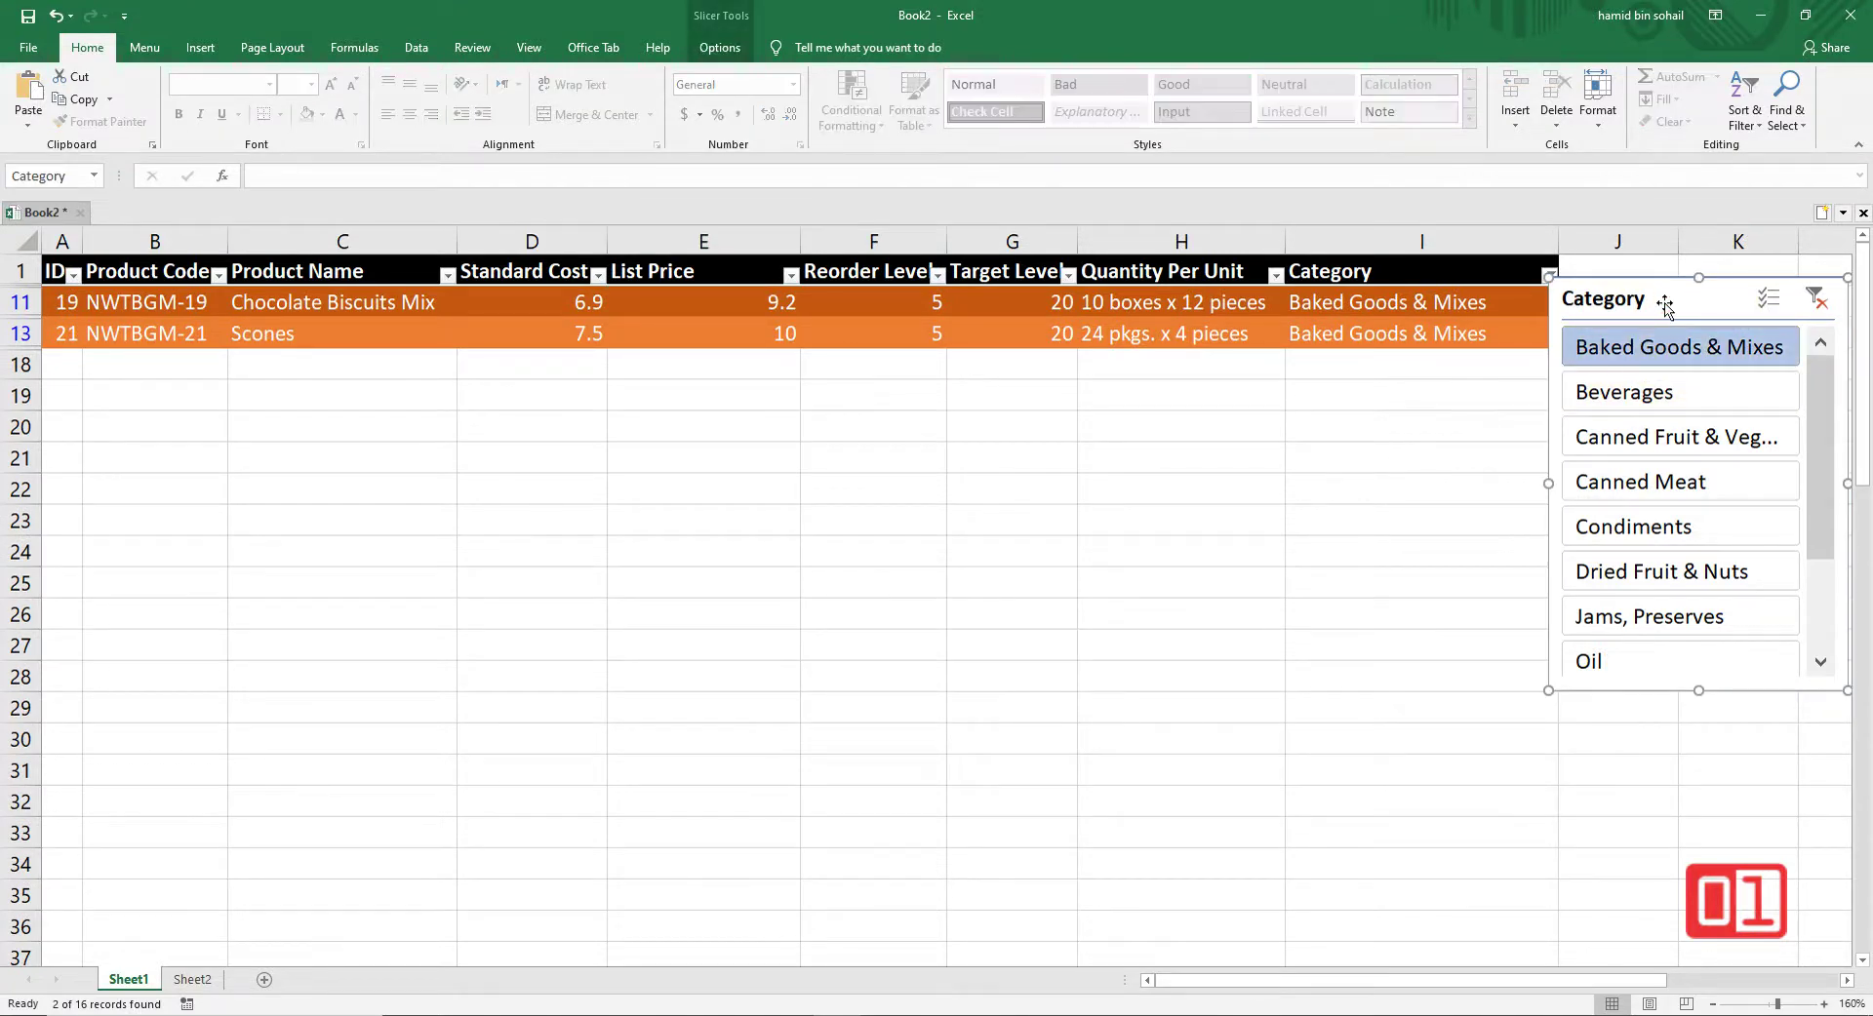
key("Delete")
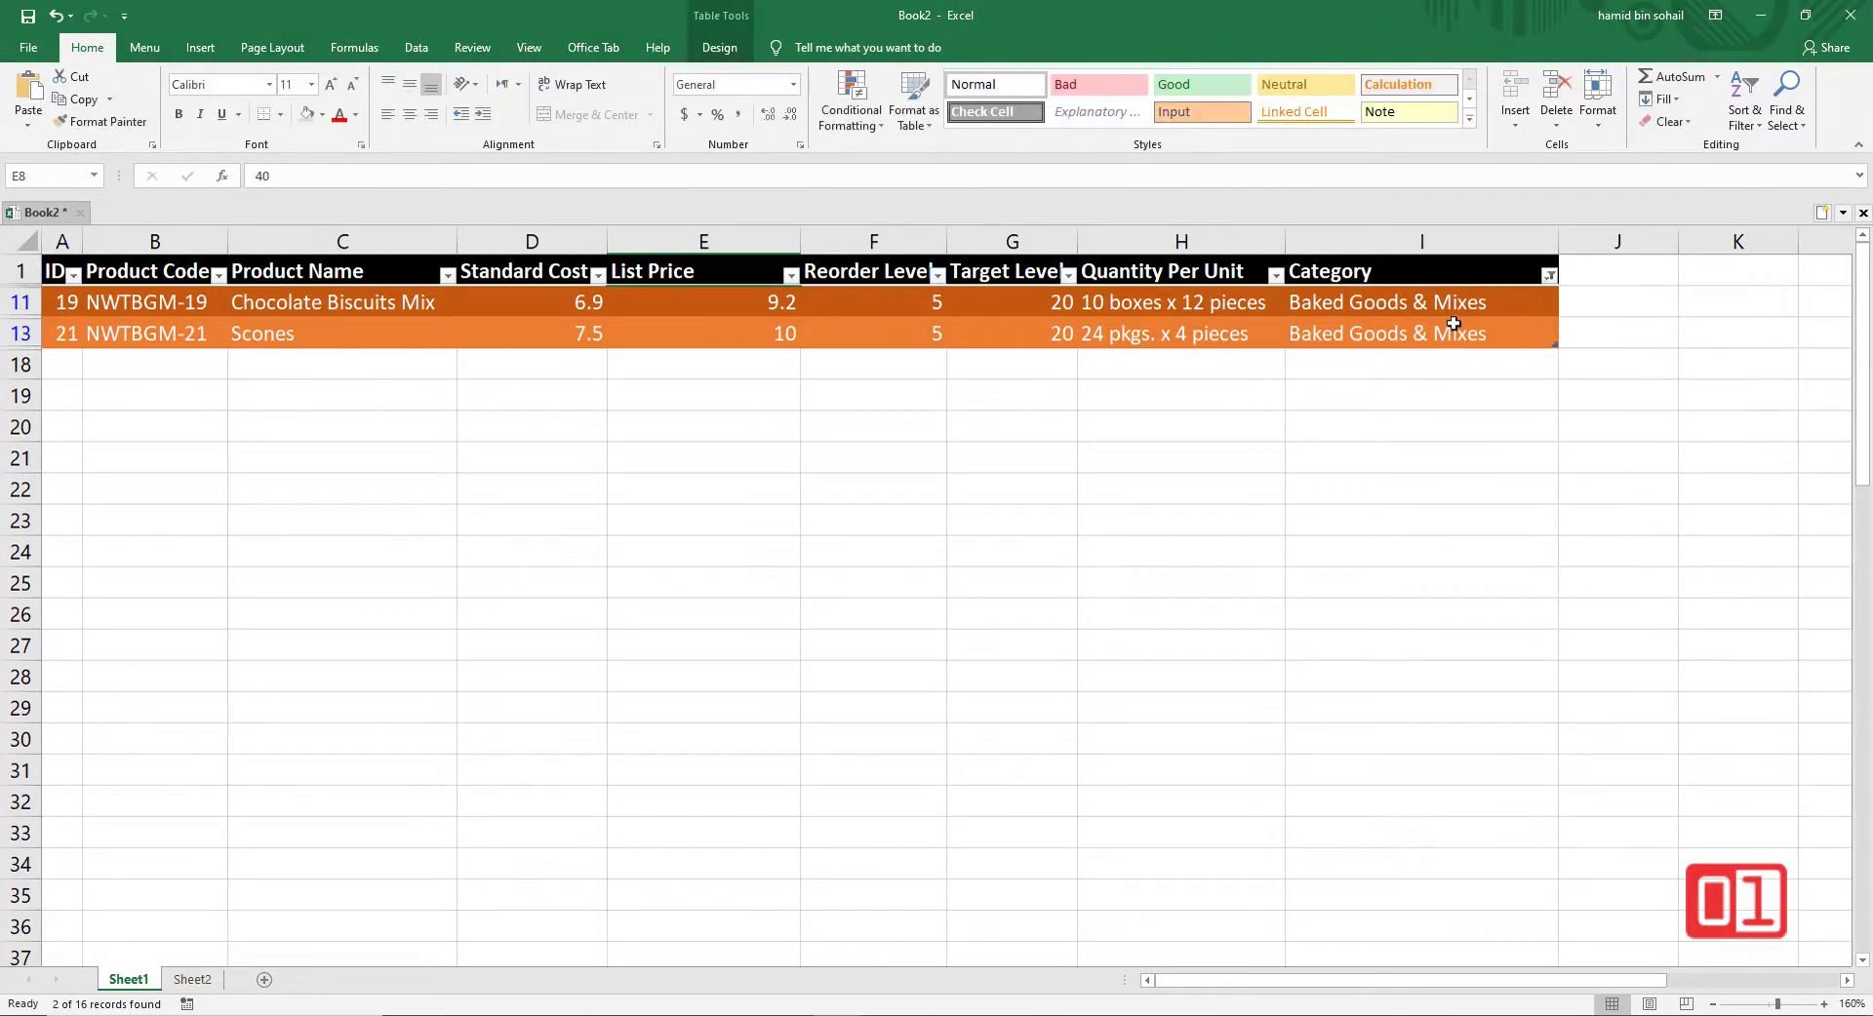
left_click(1548, 275)
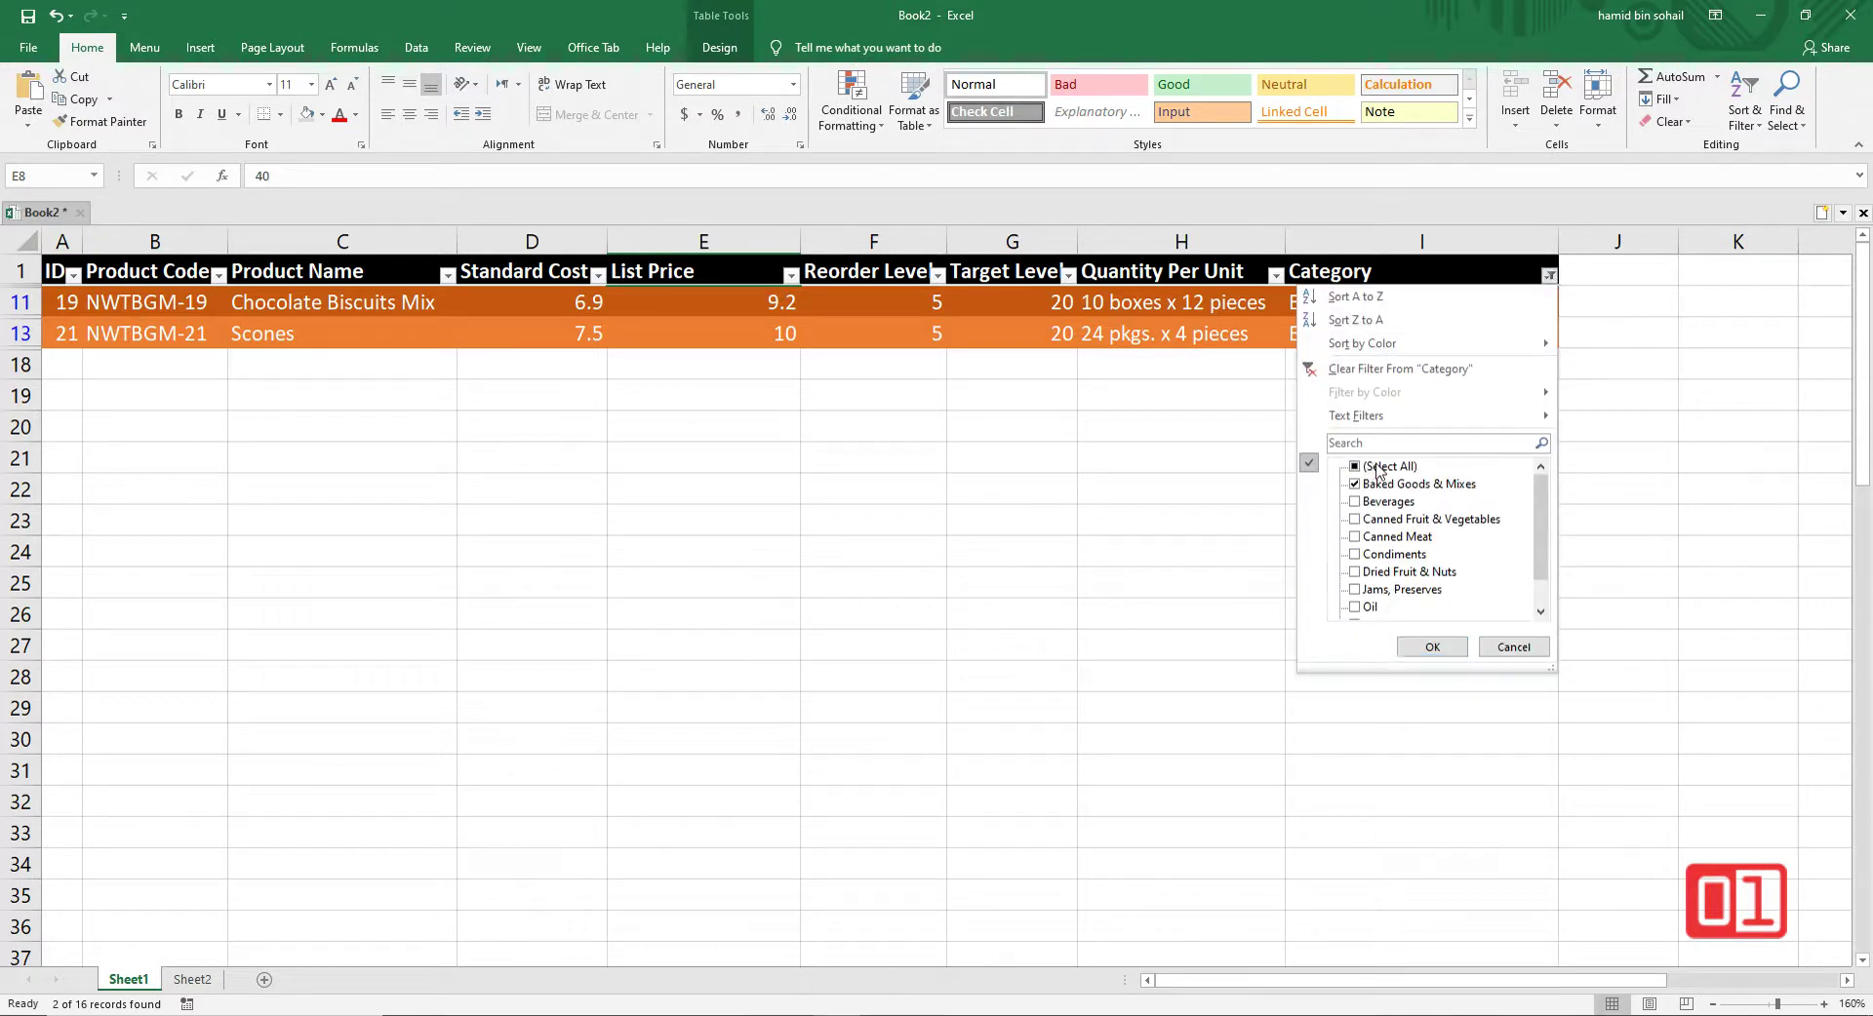
left_click(1376, 466)
left_click(1451, 647)
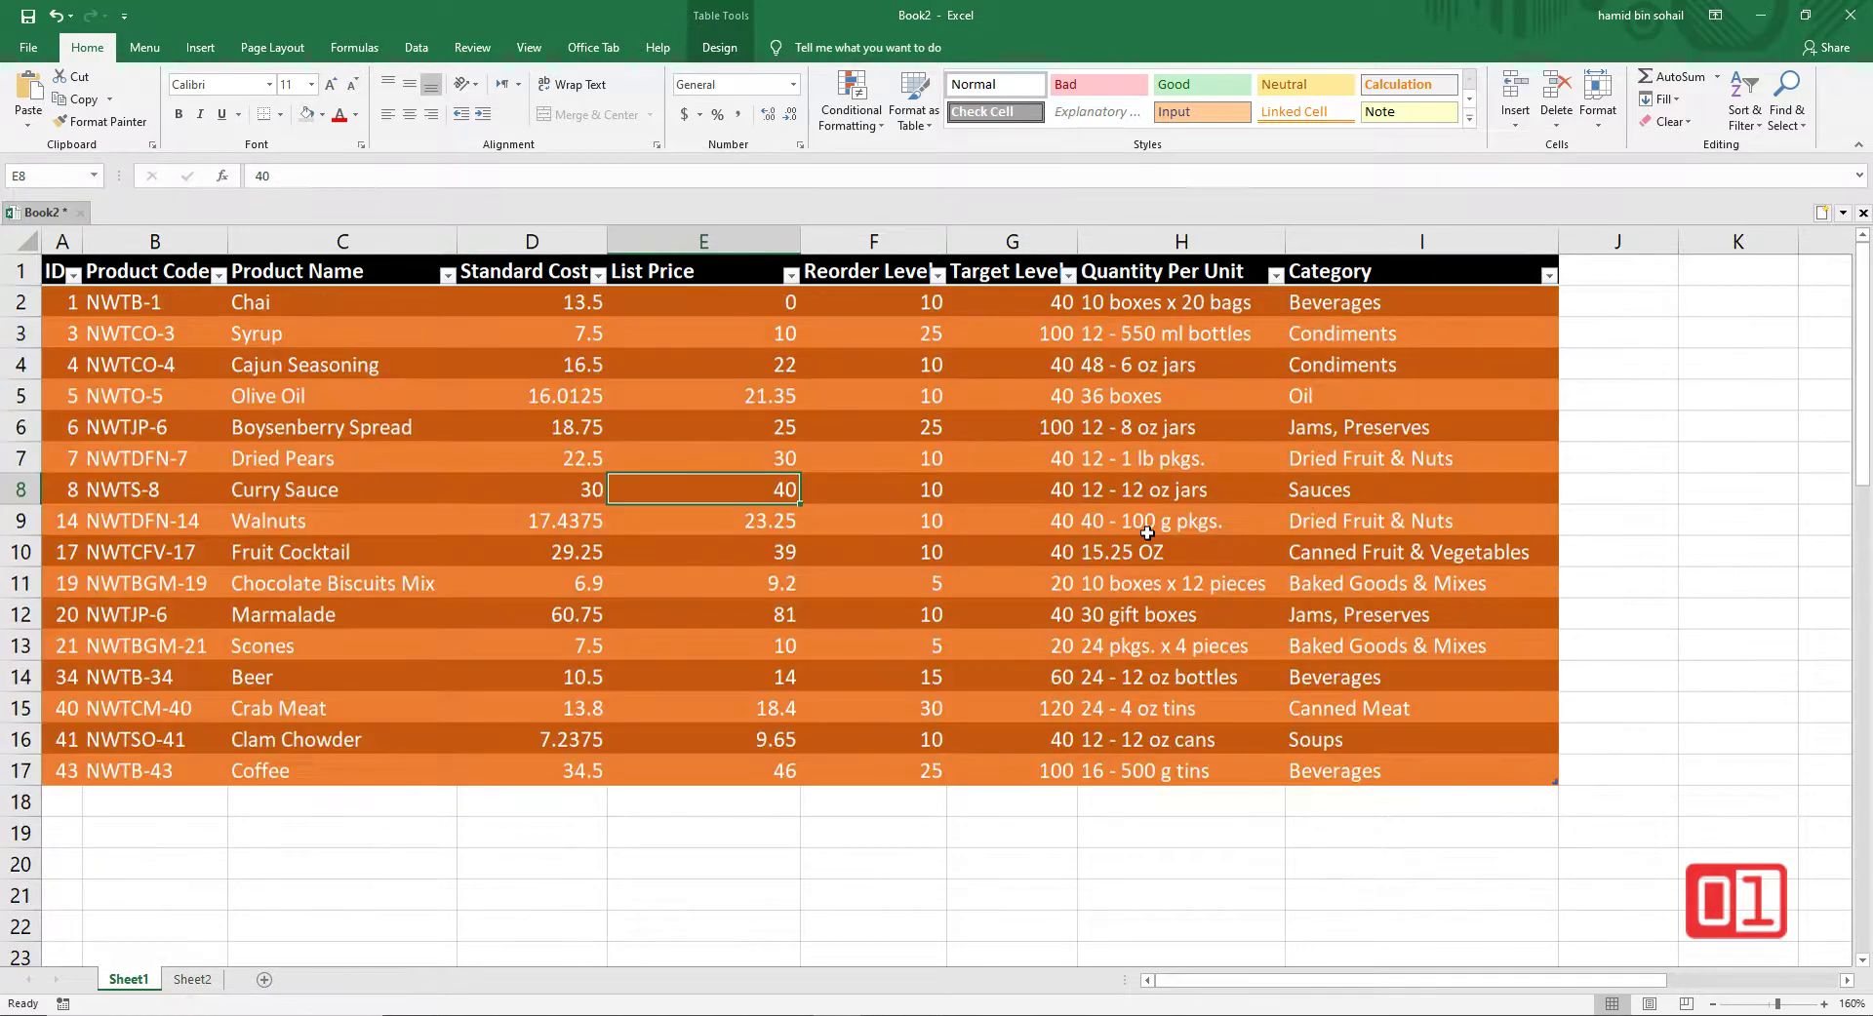
Step: Convert the product table on Sheet1 to a normal range
left_click(1023, 508)
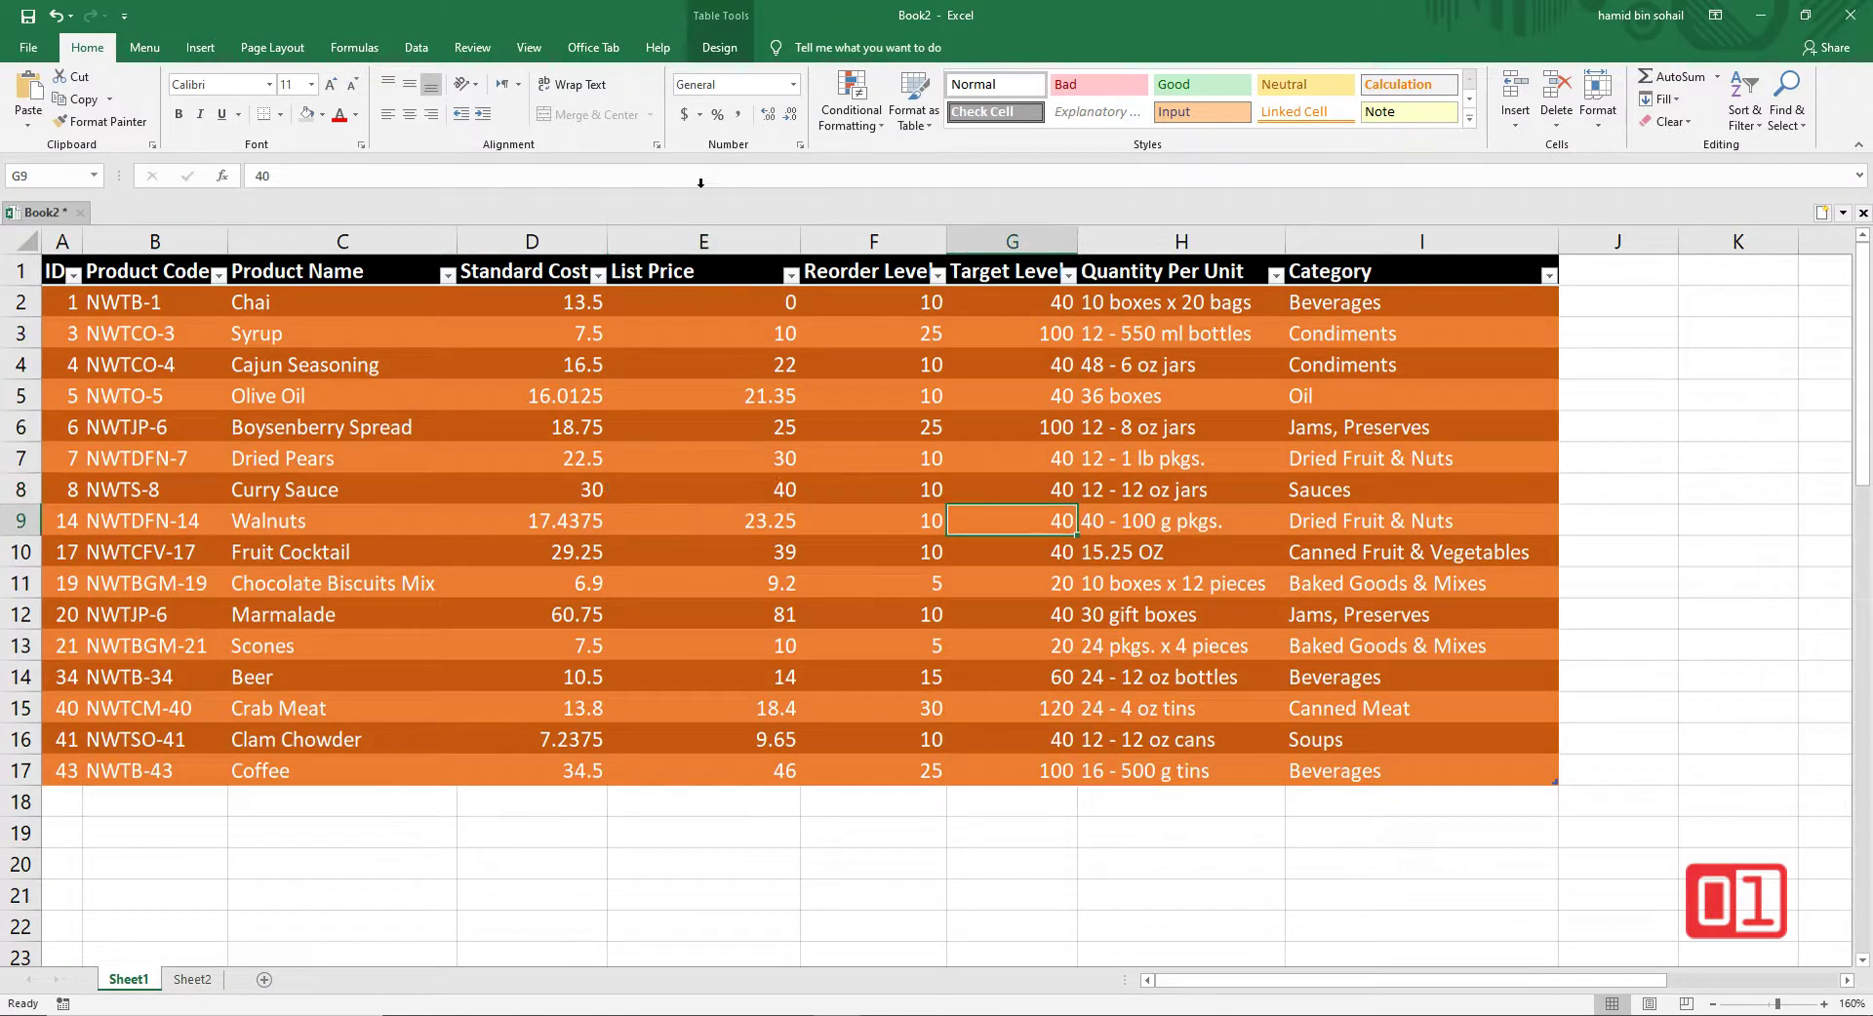
left_click(729, 53)
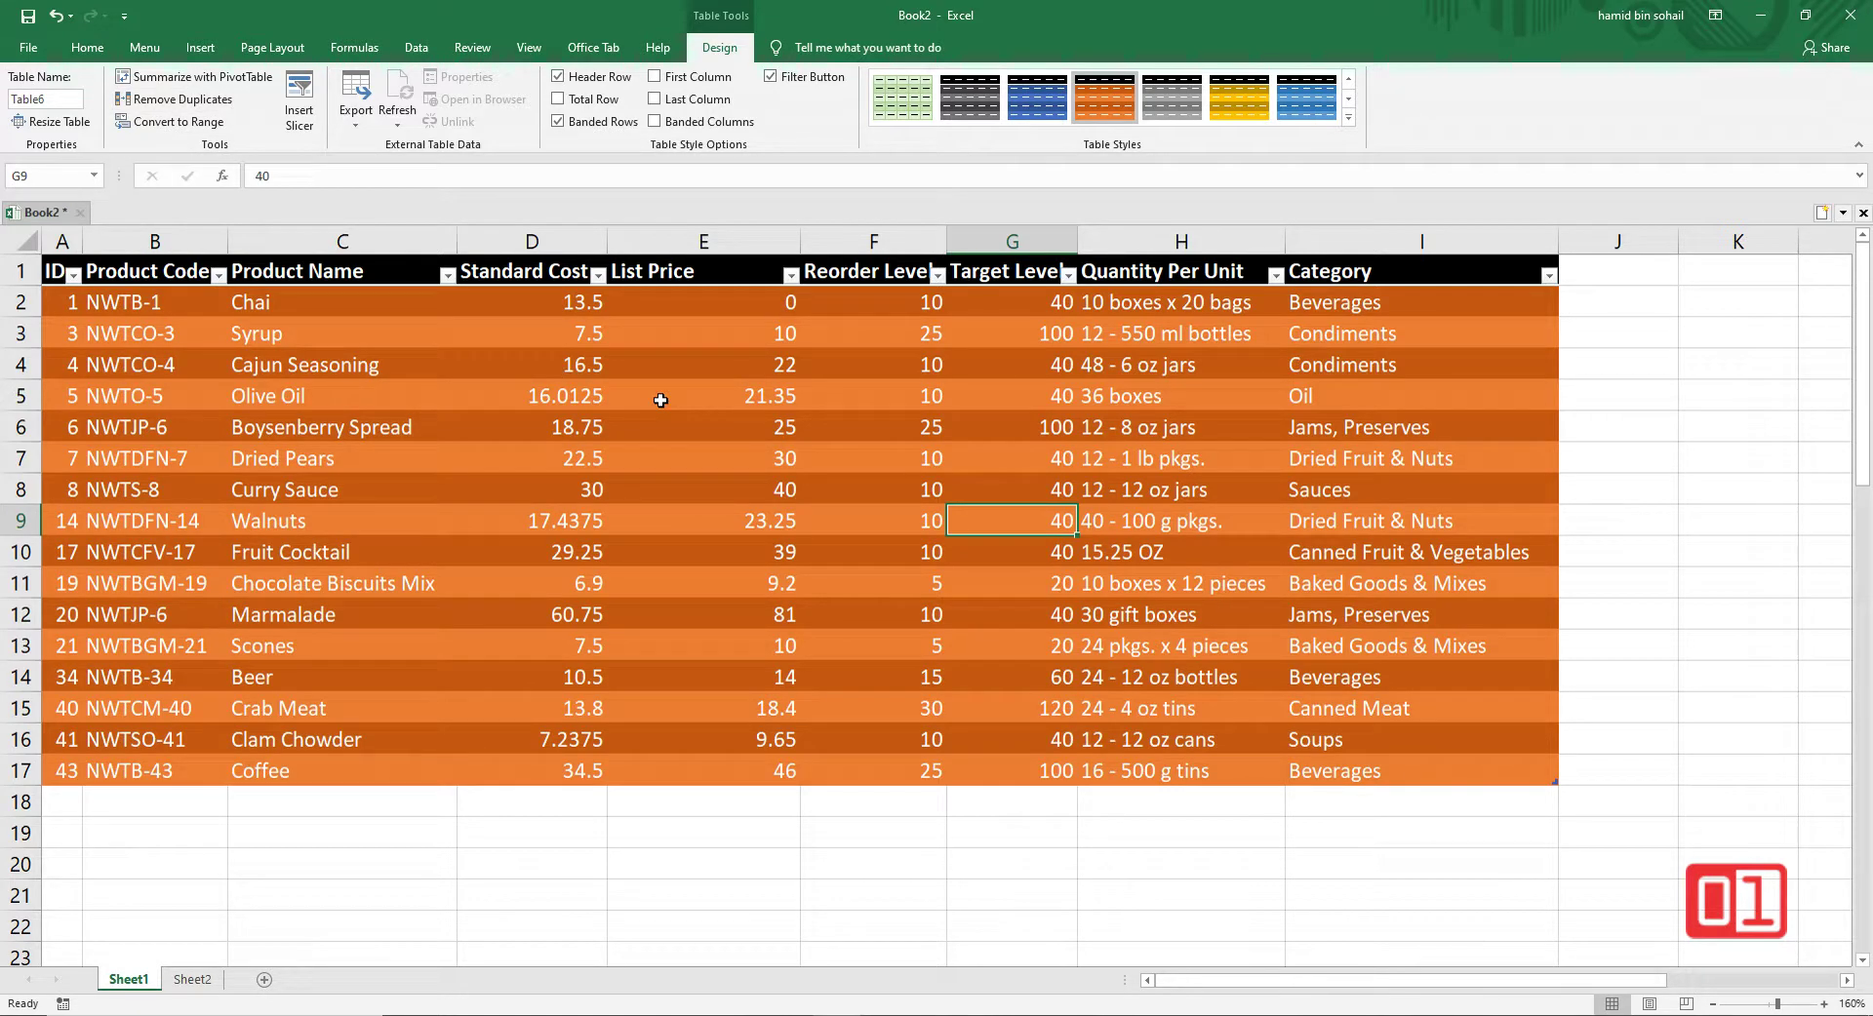
left_click(1118, 614)
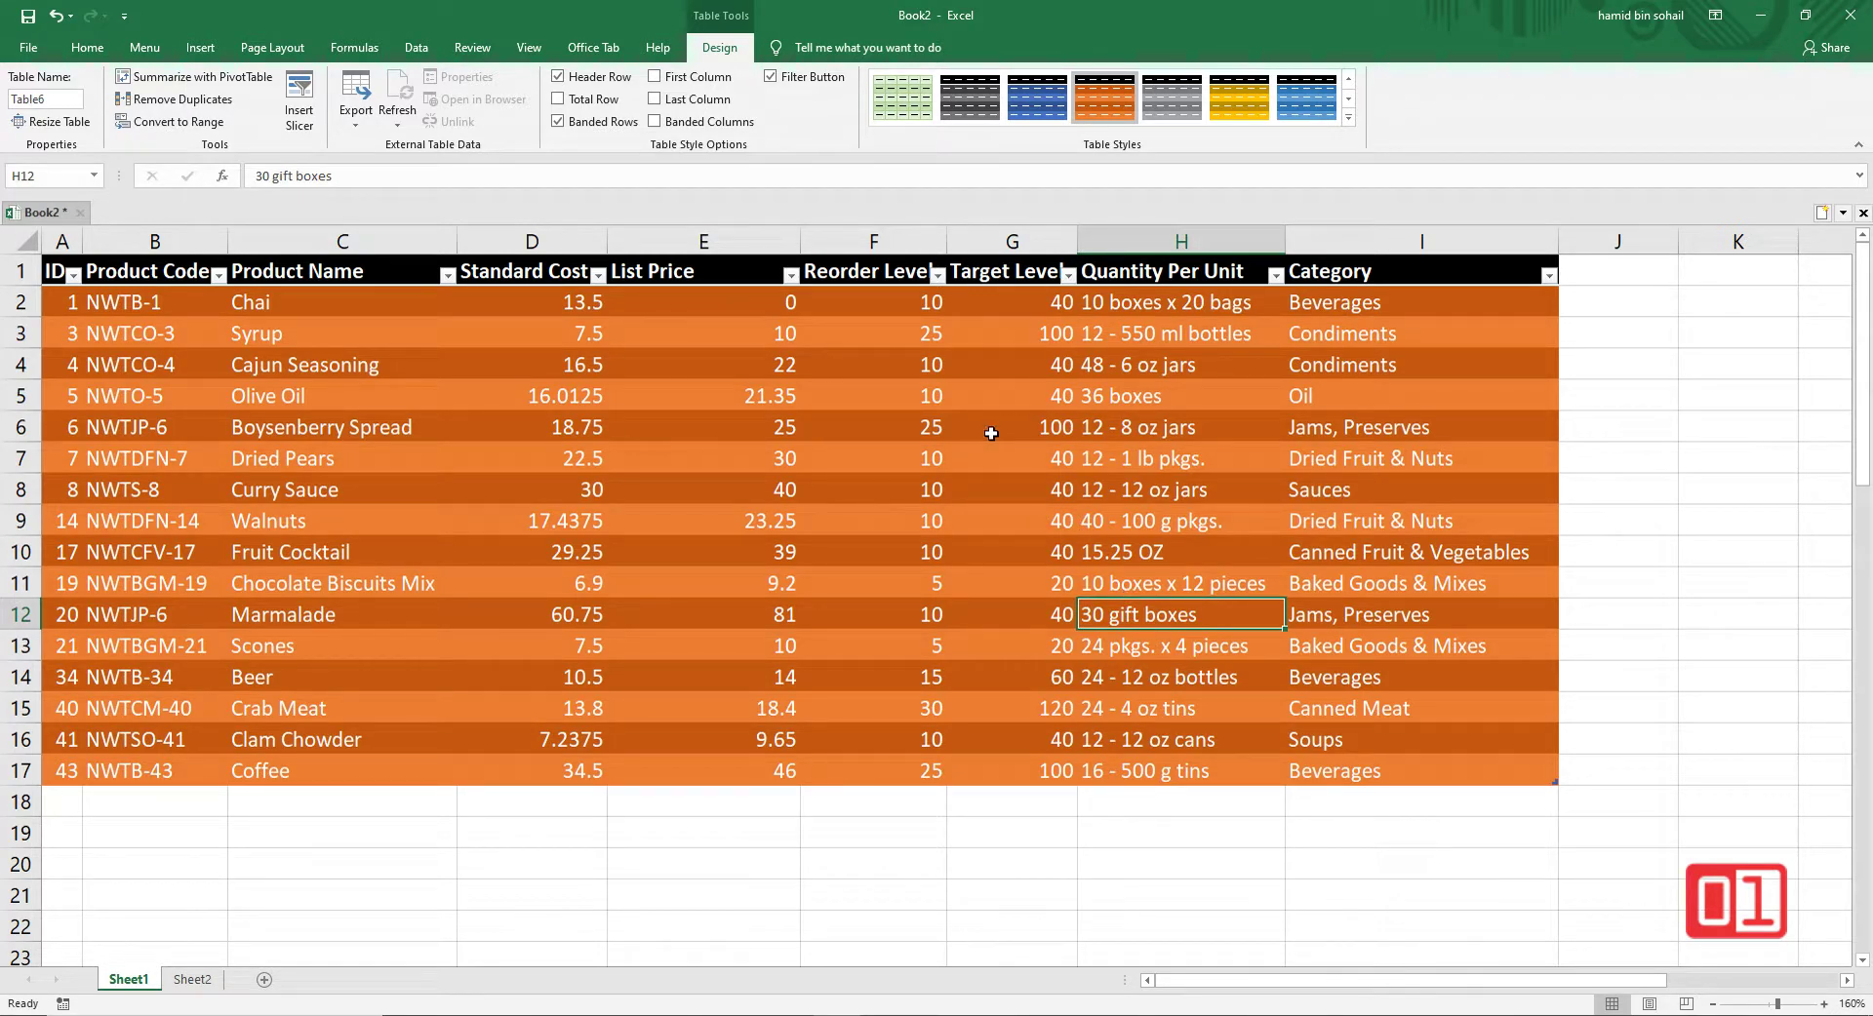
left_click(172, 336)
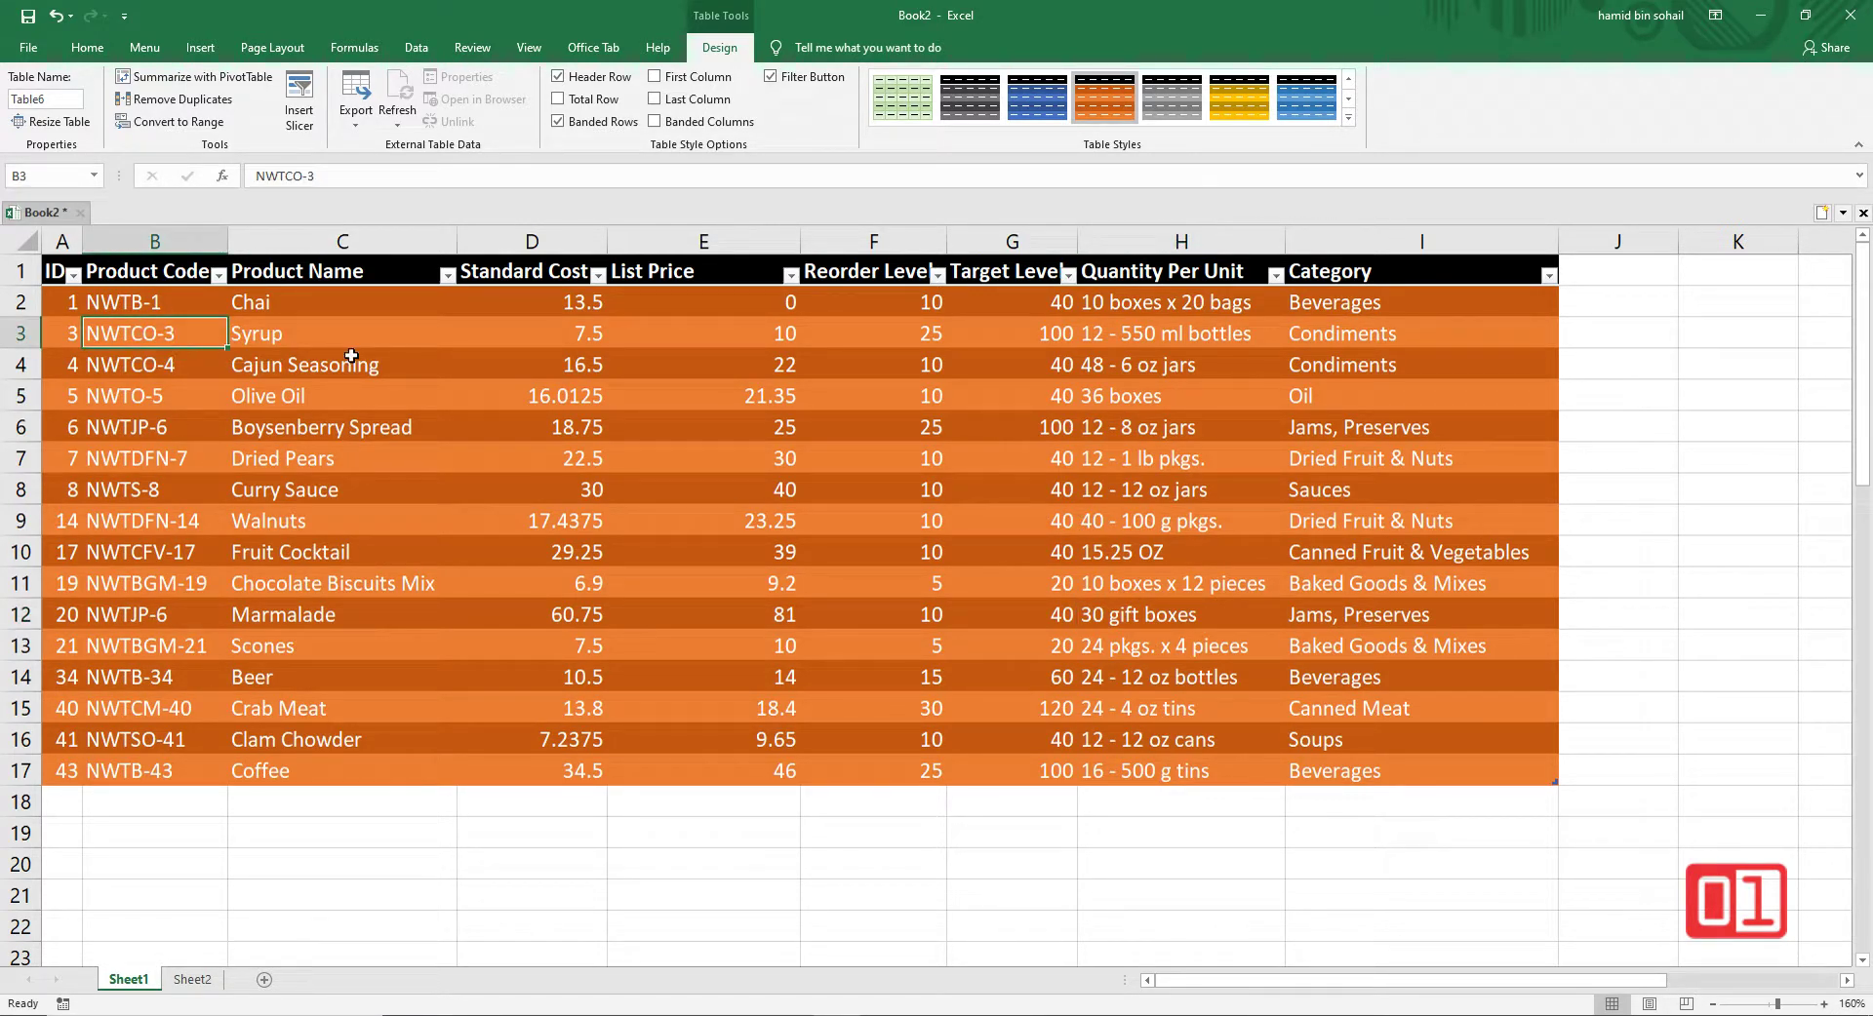
left_click(179, 123)
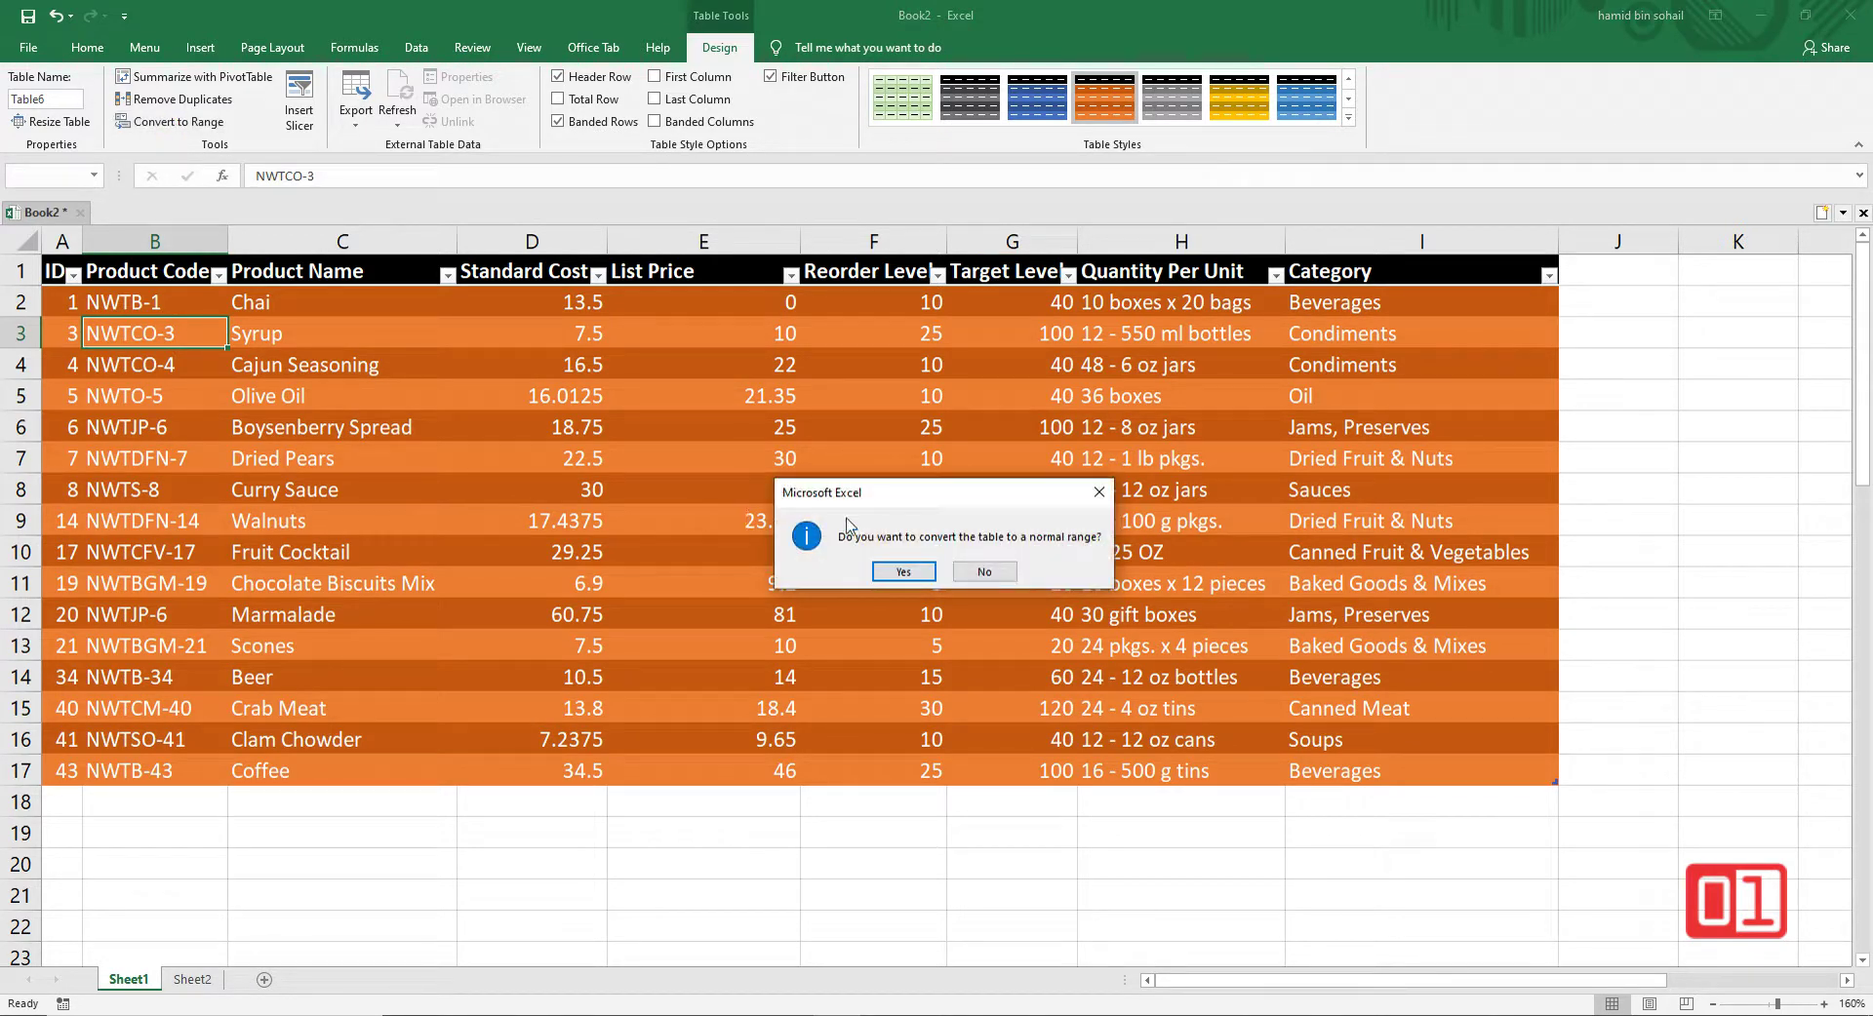
left_click(905, 573)
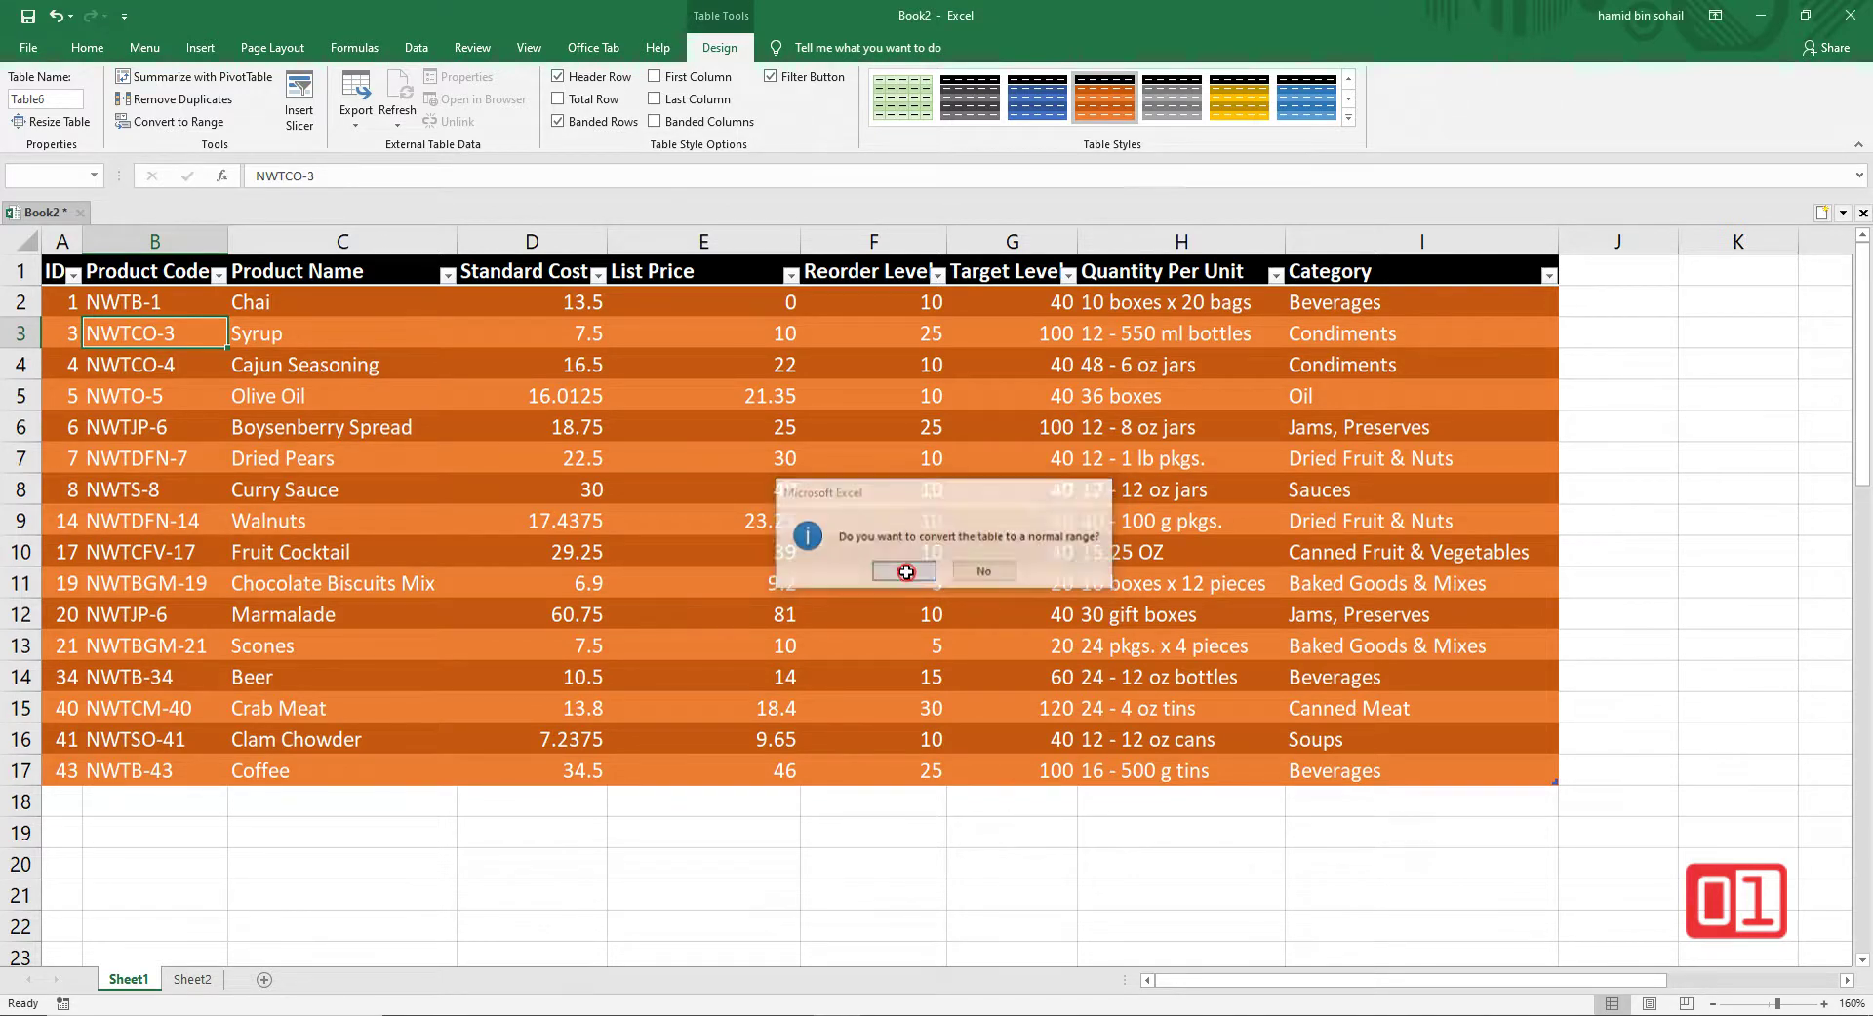
left_click(1109, 597)
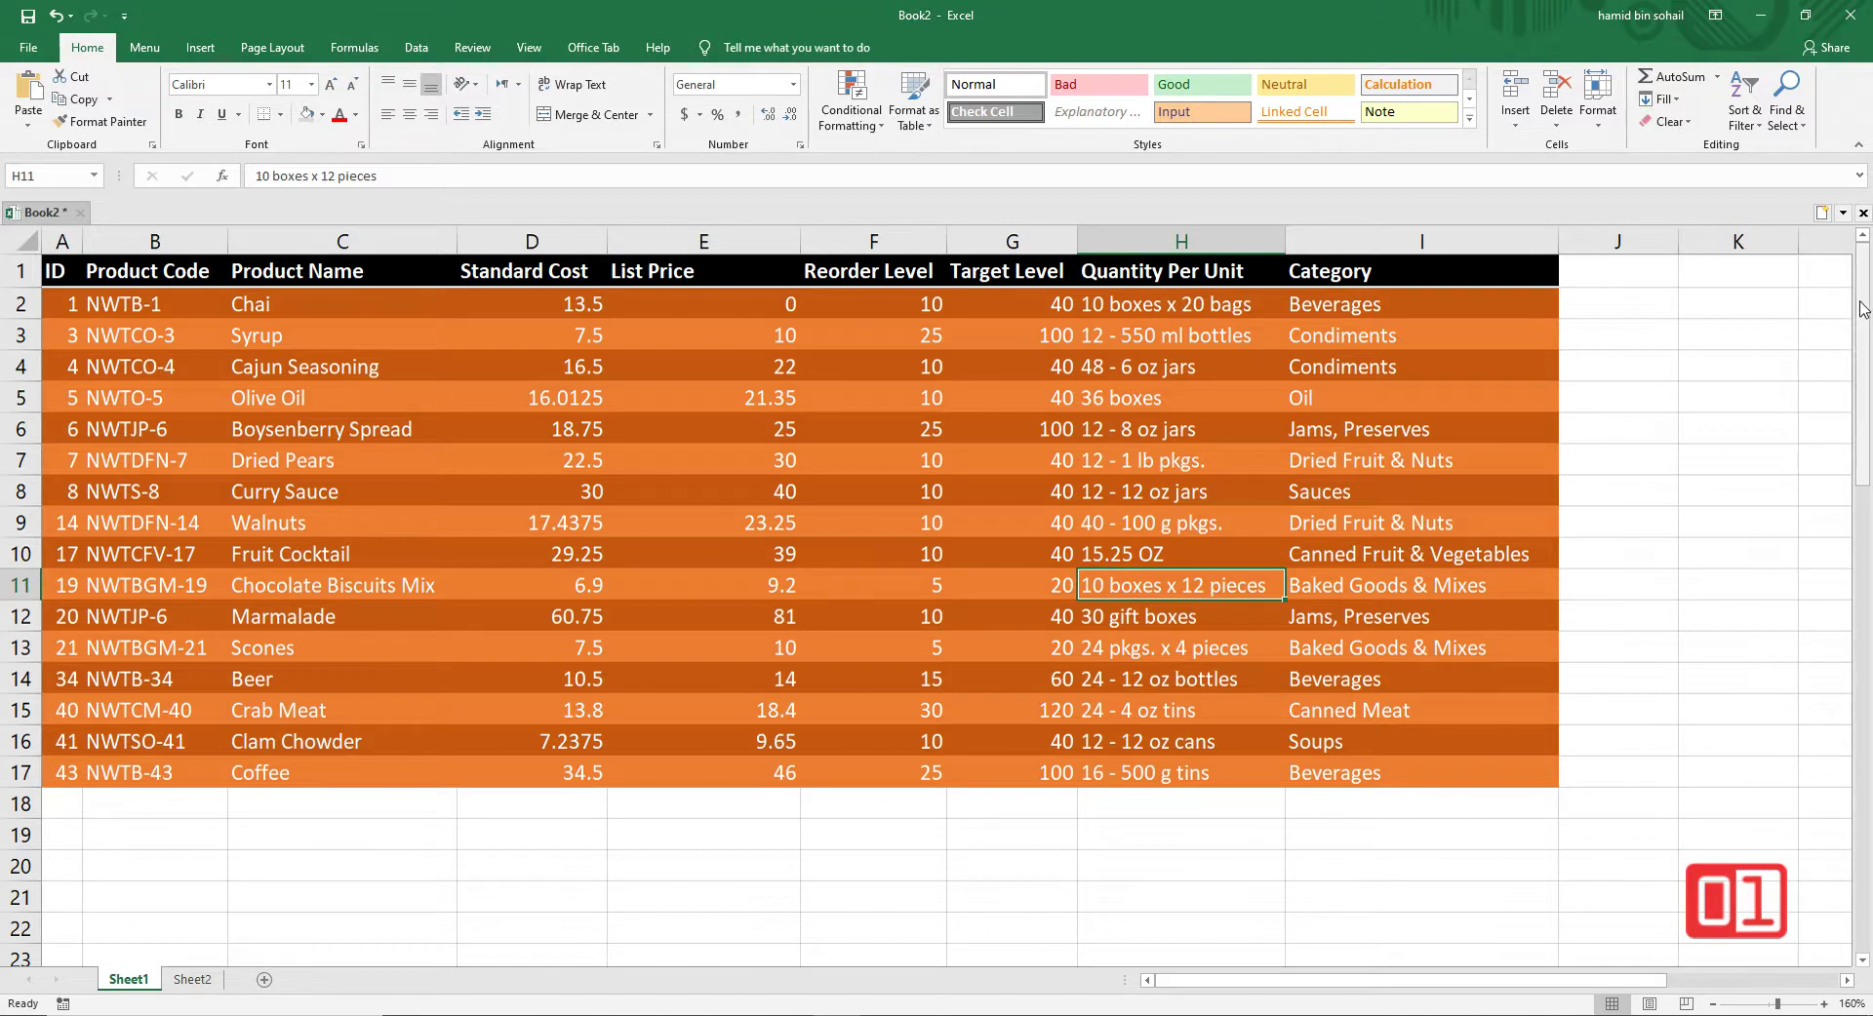
left_click_drag(1863, 312, 1868, 451)
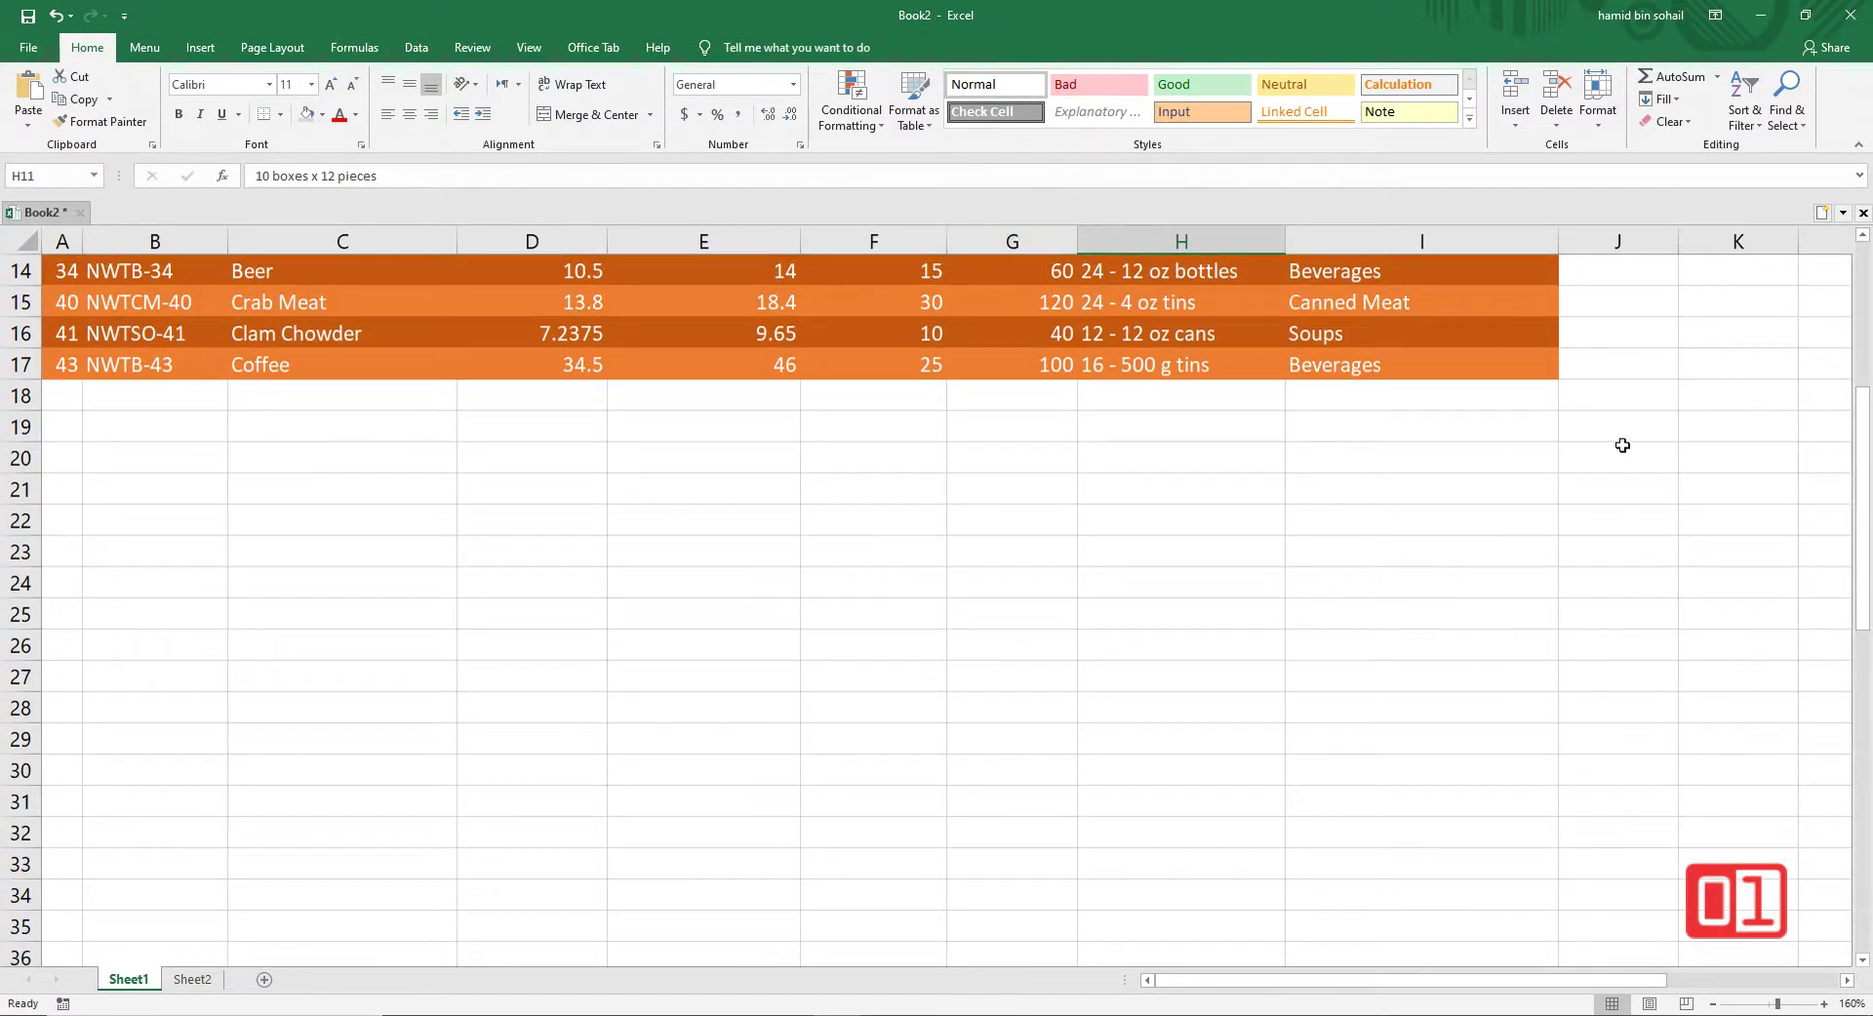
left_click_drag(1865, 489, 1866, 281)
left_click(1007, 451)
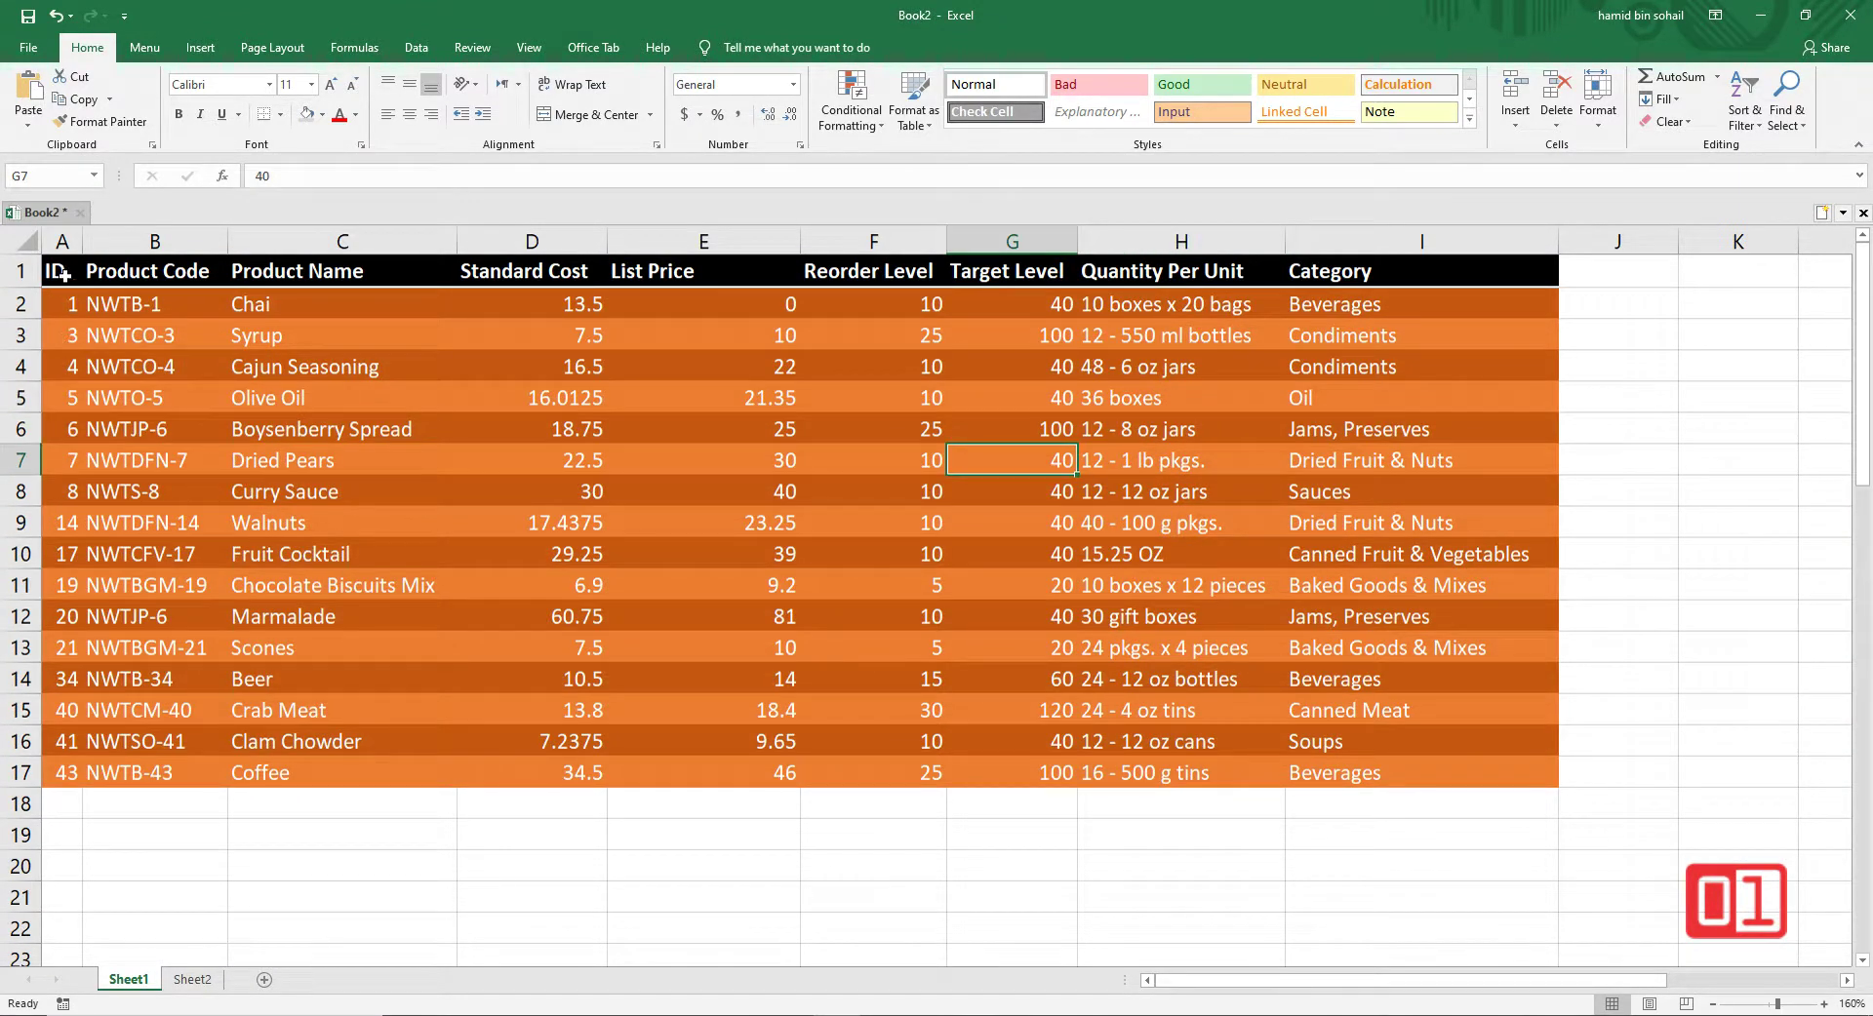
left_click_drag(64, 276, 1498, 770)
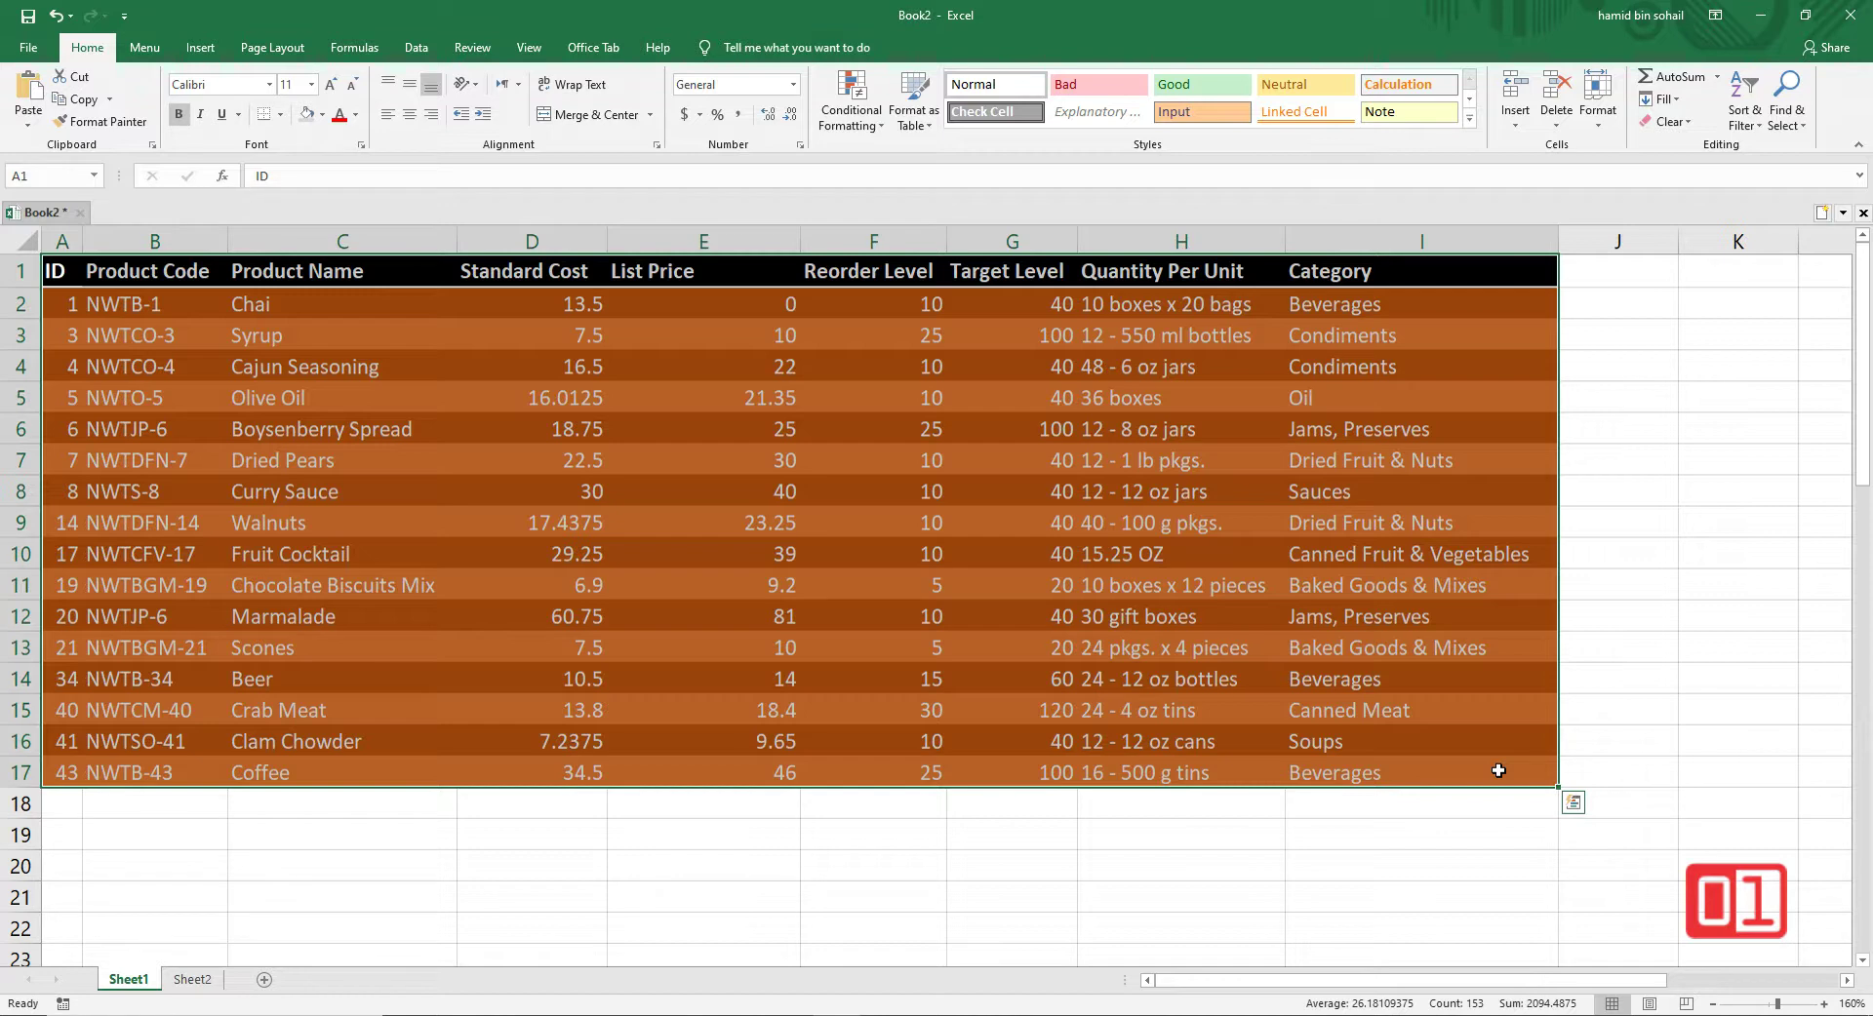
left_click(1363, 648)
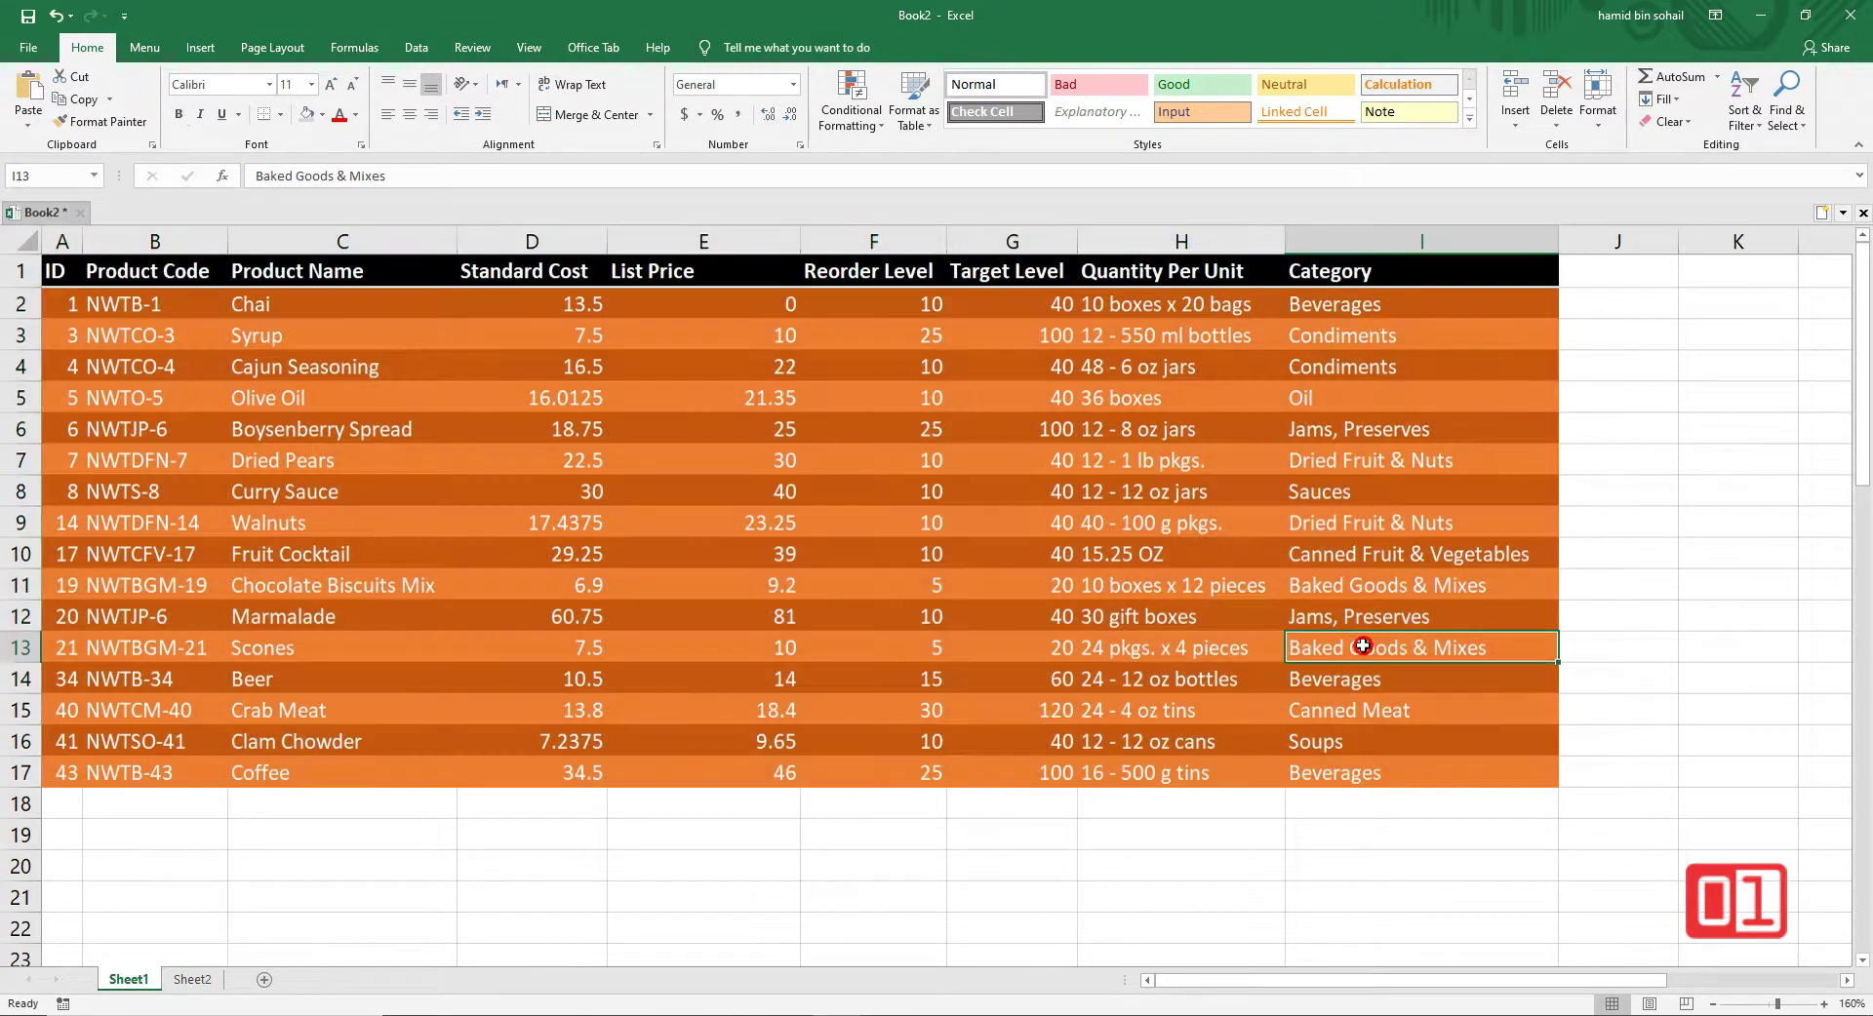
Step: Format the product data range as a table again, using the orange table style
left_click(743, 523)
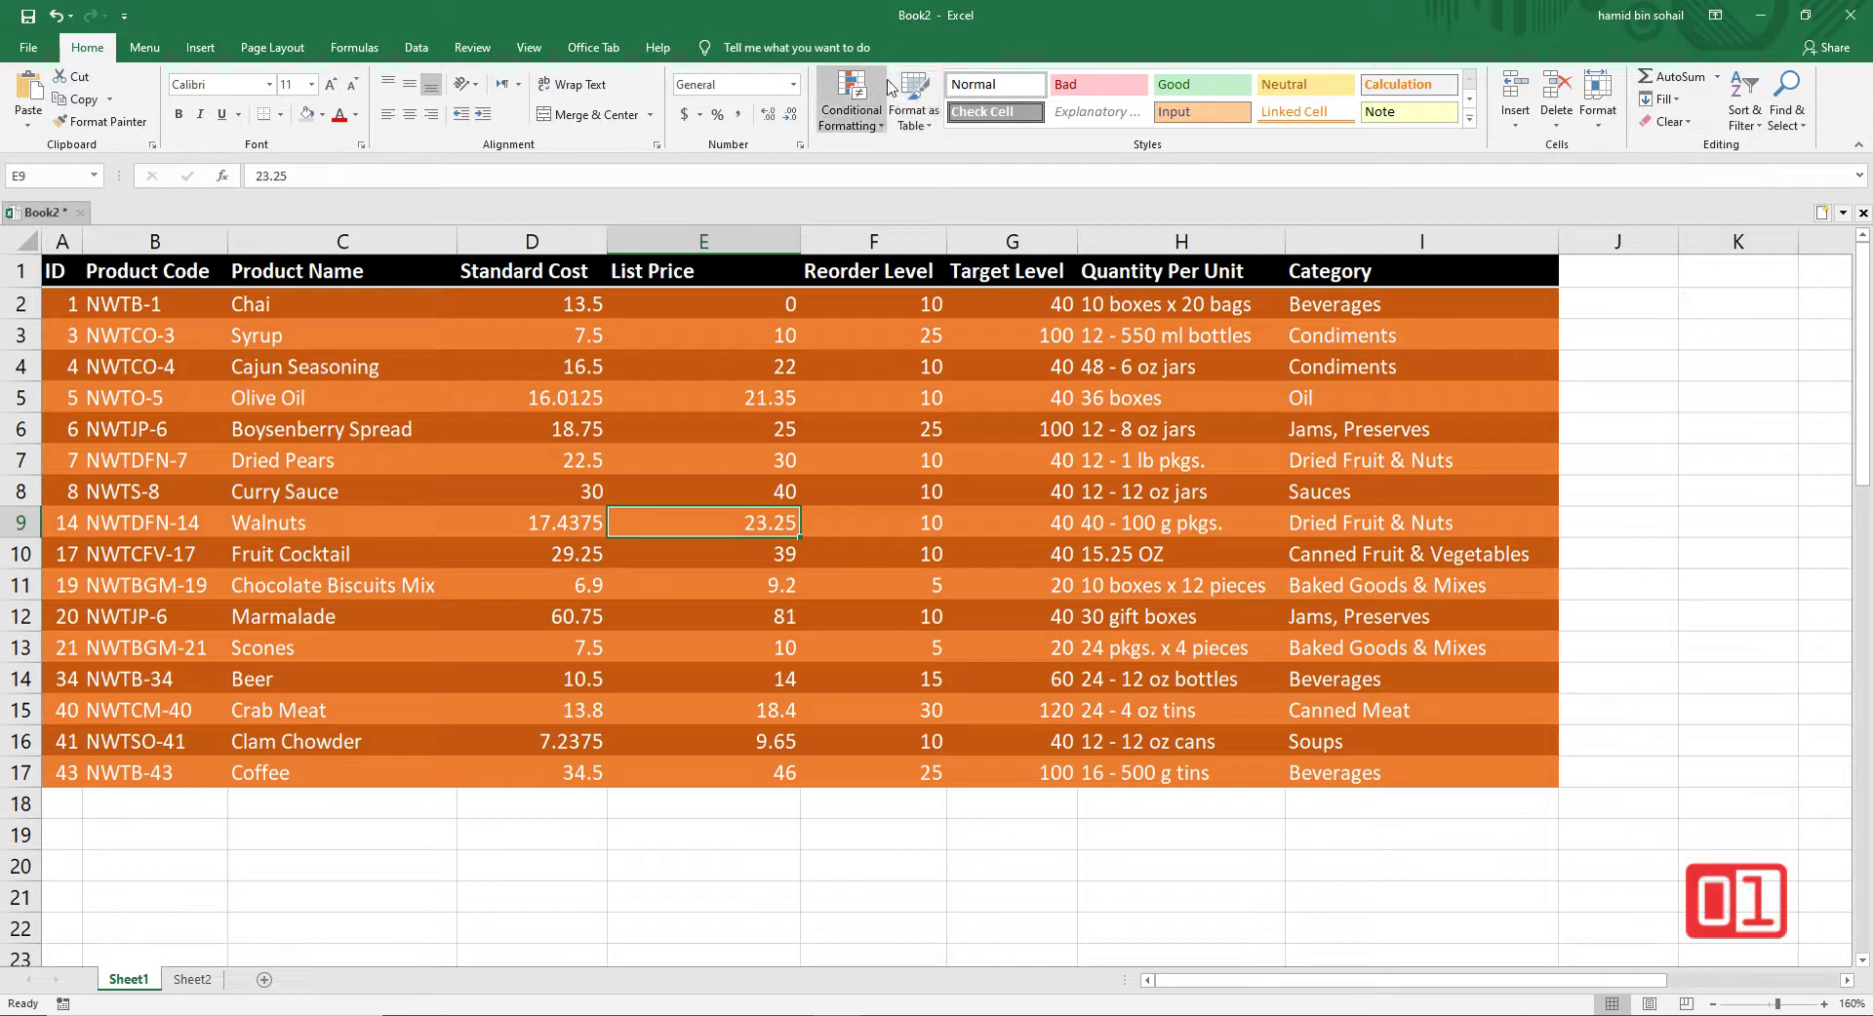
left_click(932, 111)
left_click(1126, 594)
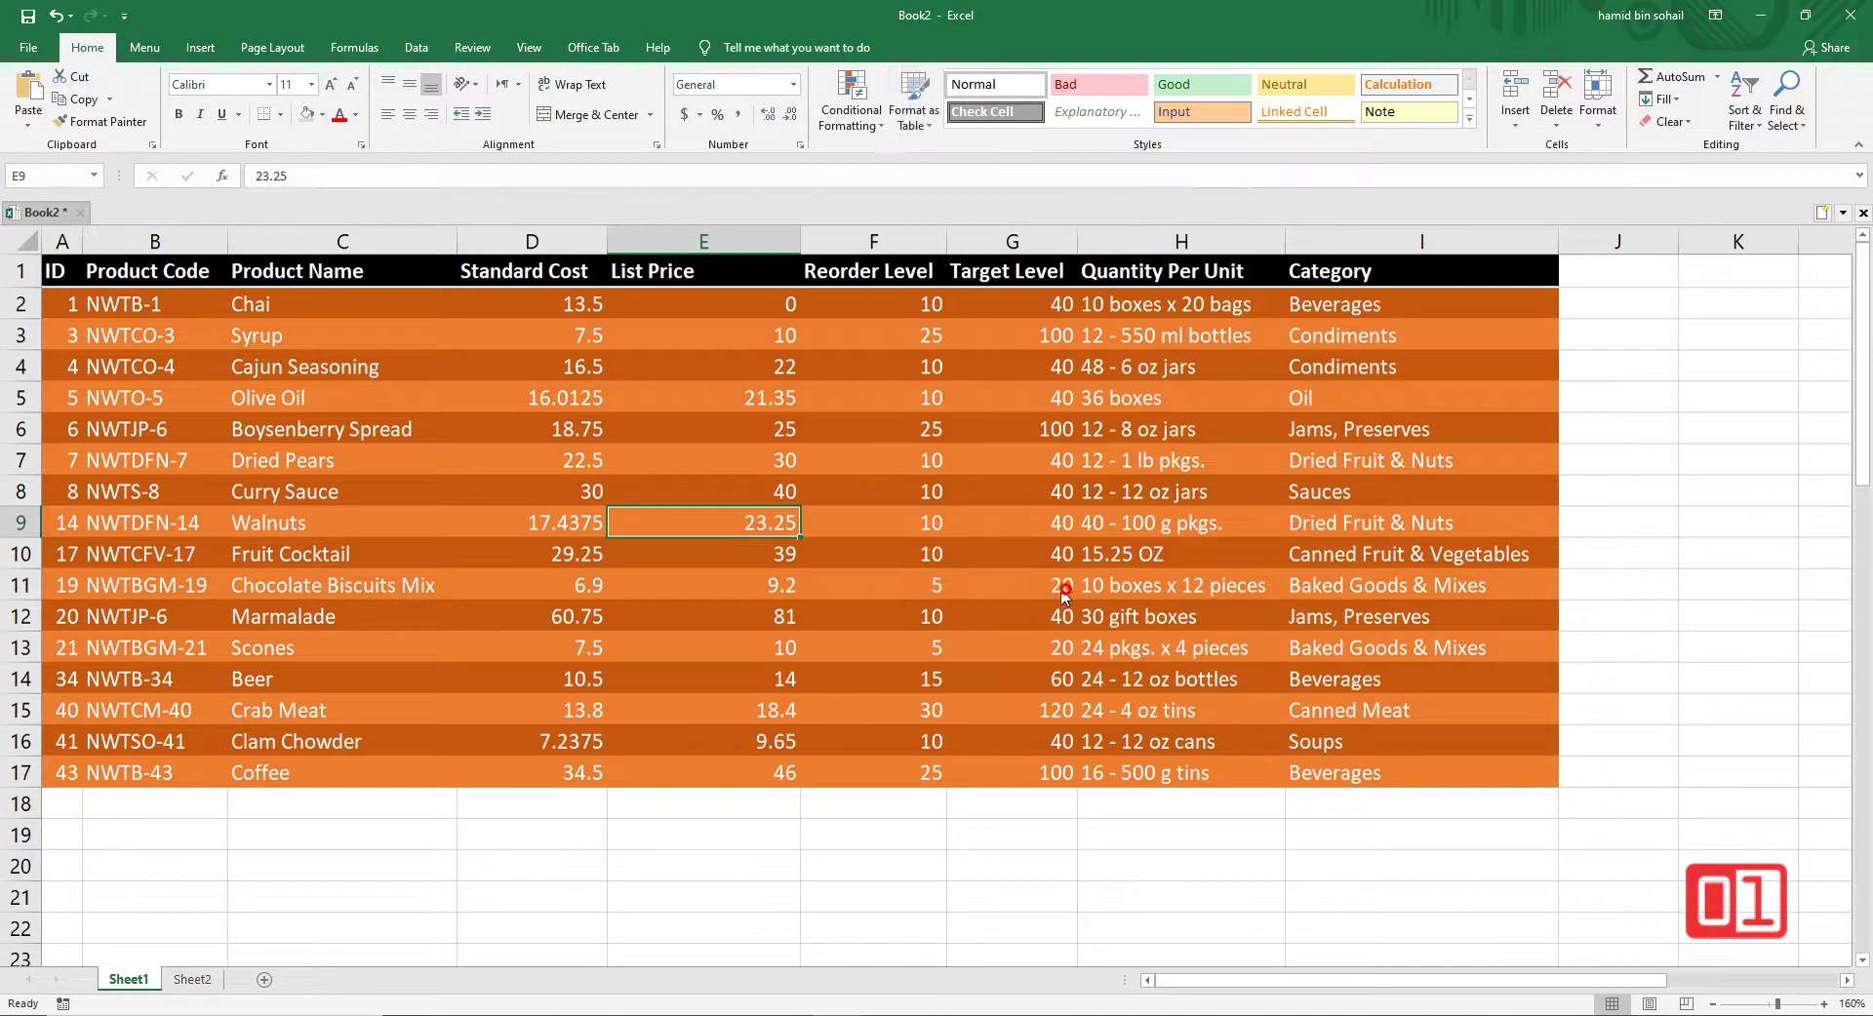
left_click(913, 595)
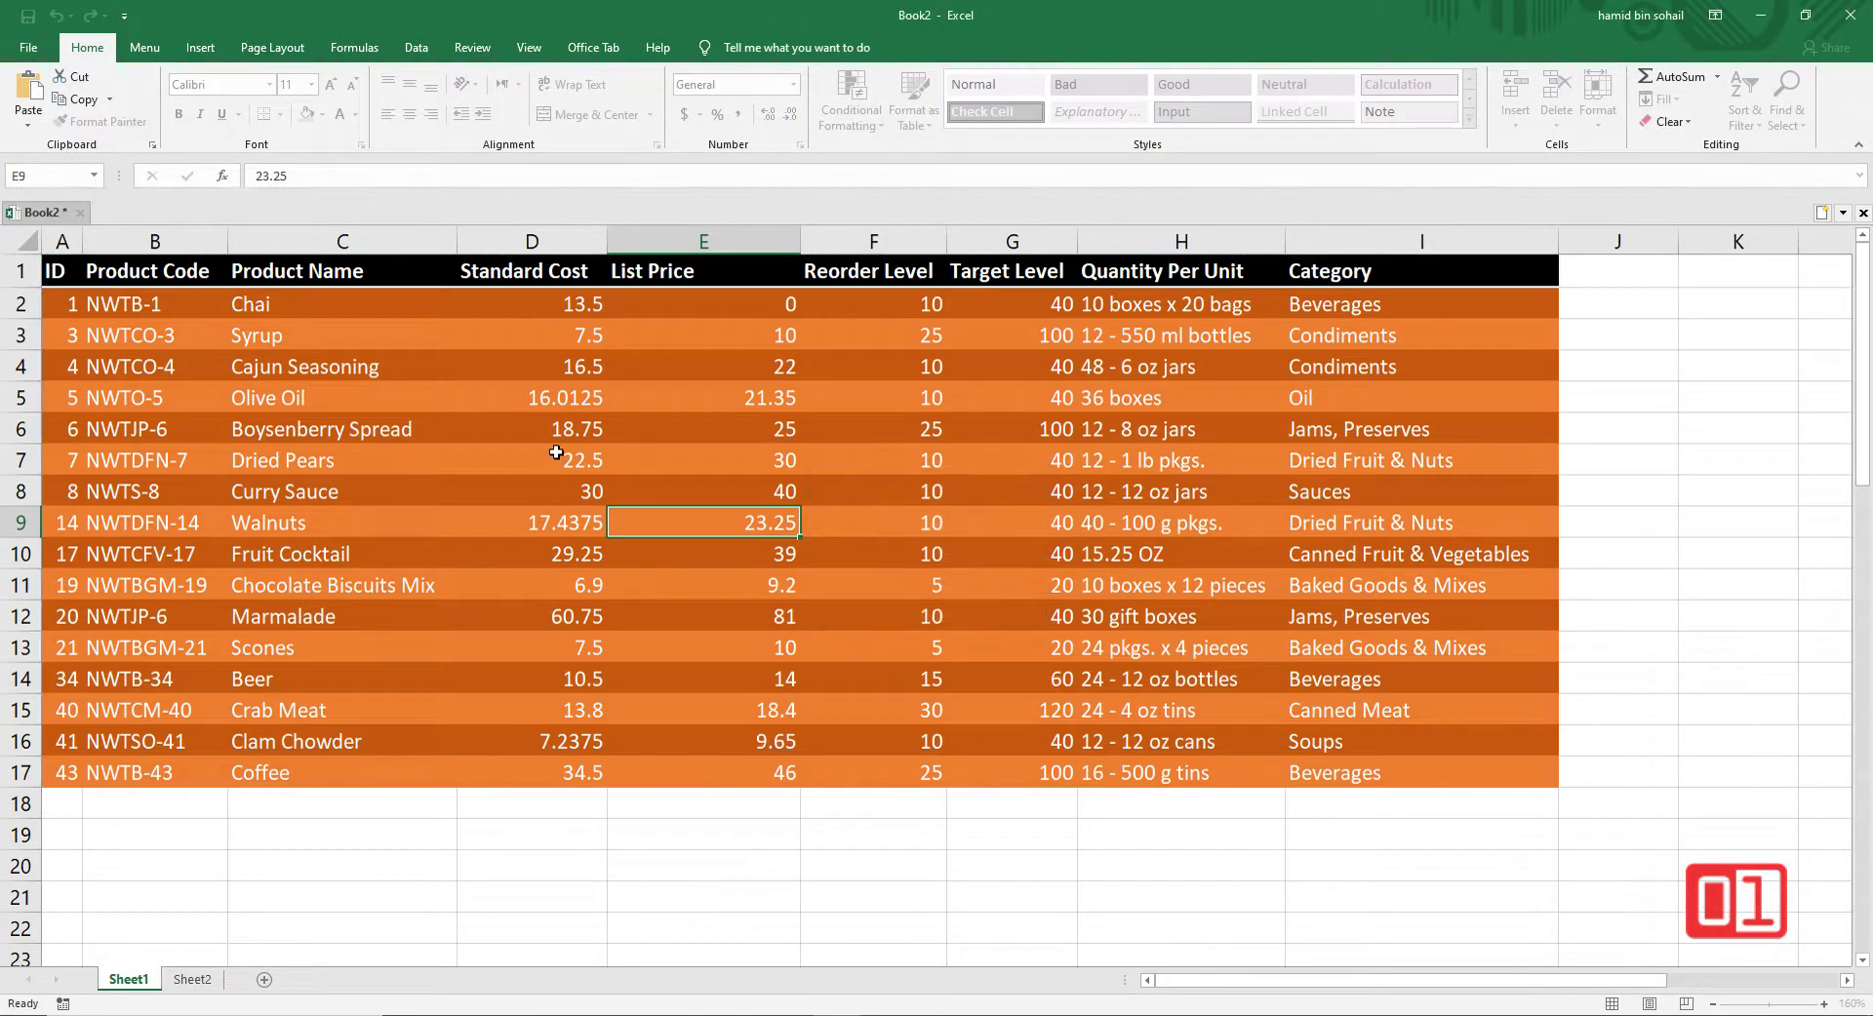
left_click(556, 453)
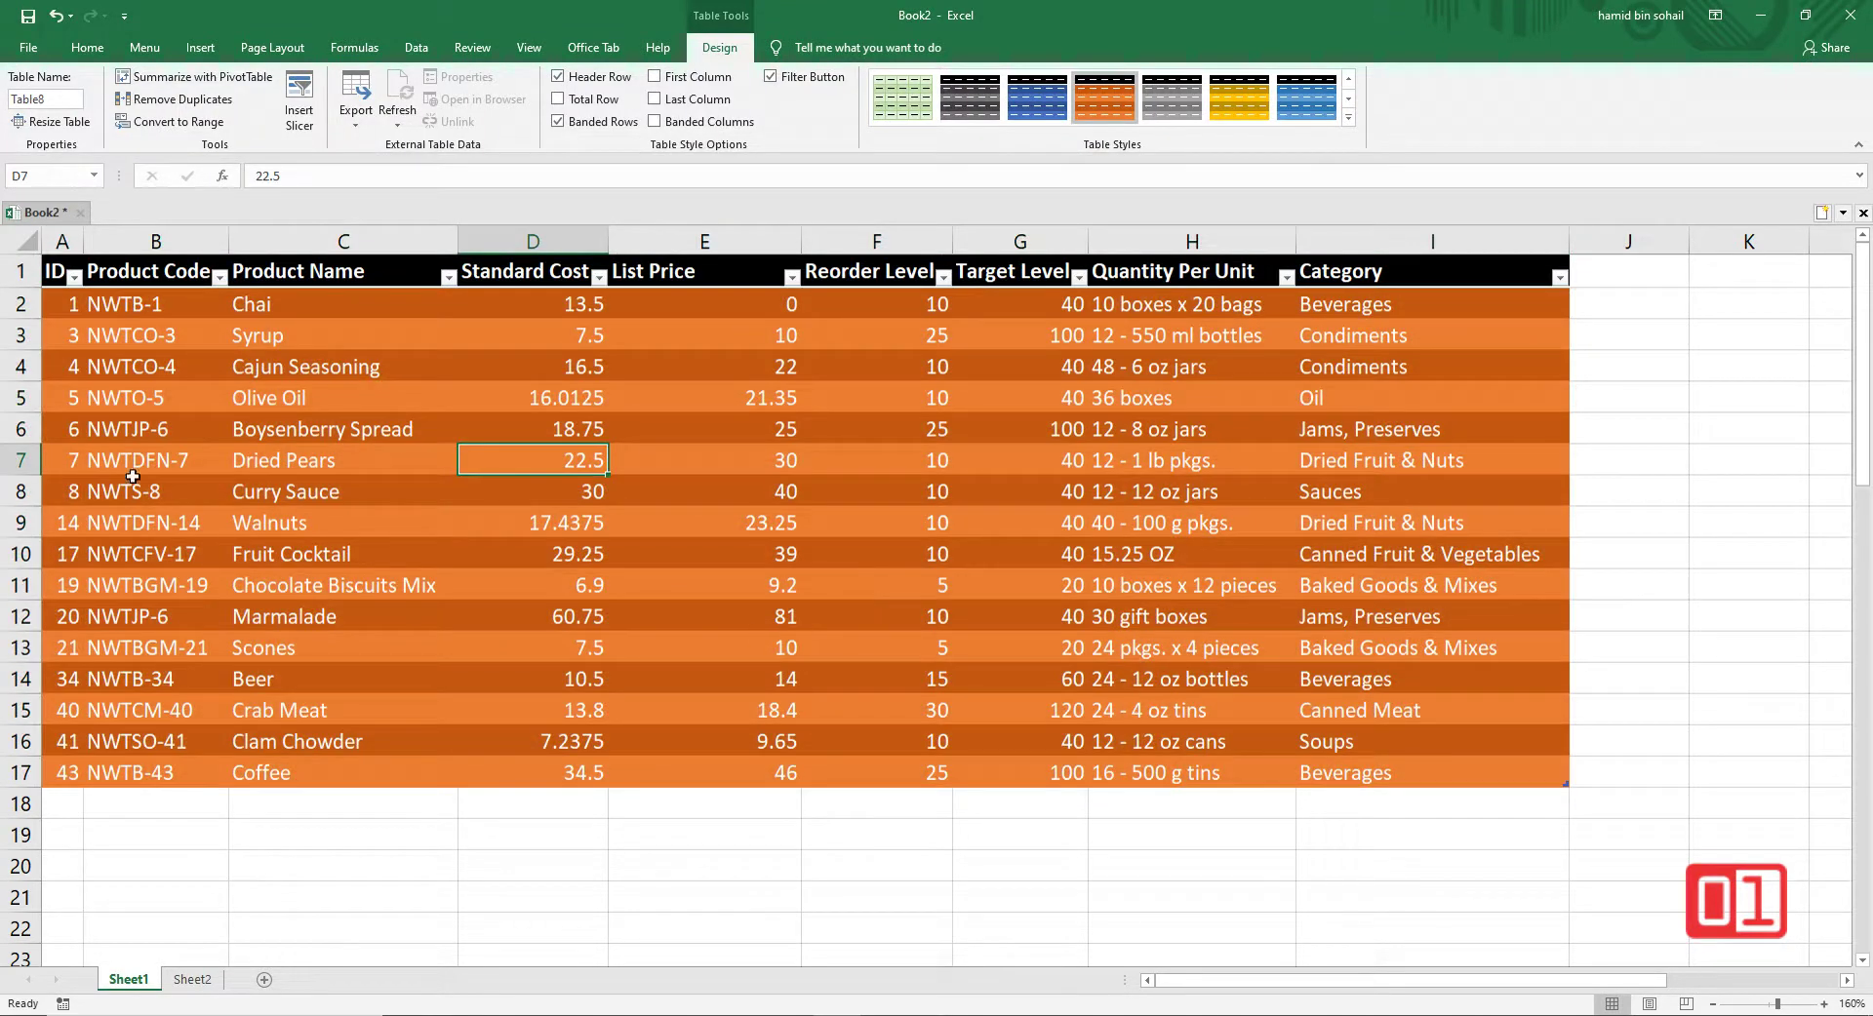
Step: Select all data rows of the product table and convert the table to a normal range
left_click(41, 251)
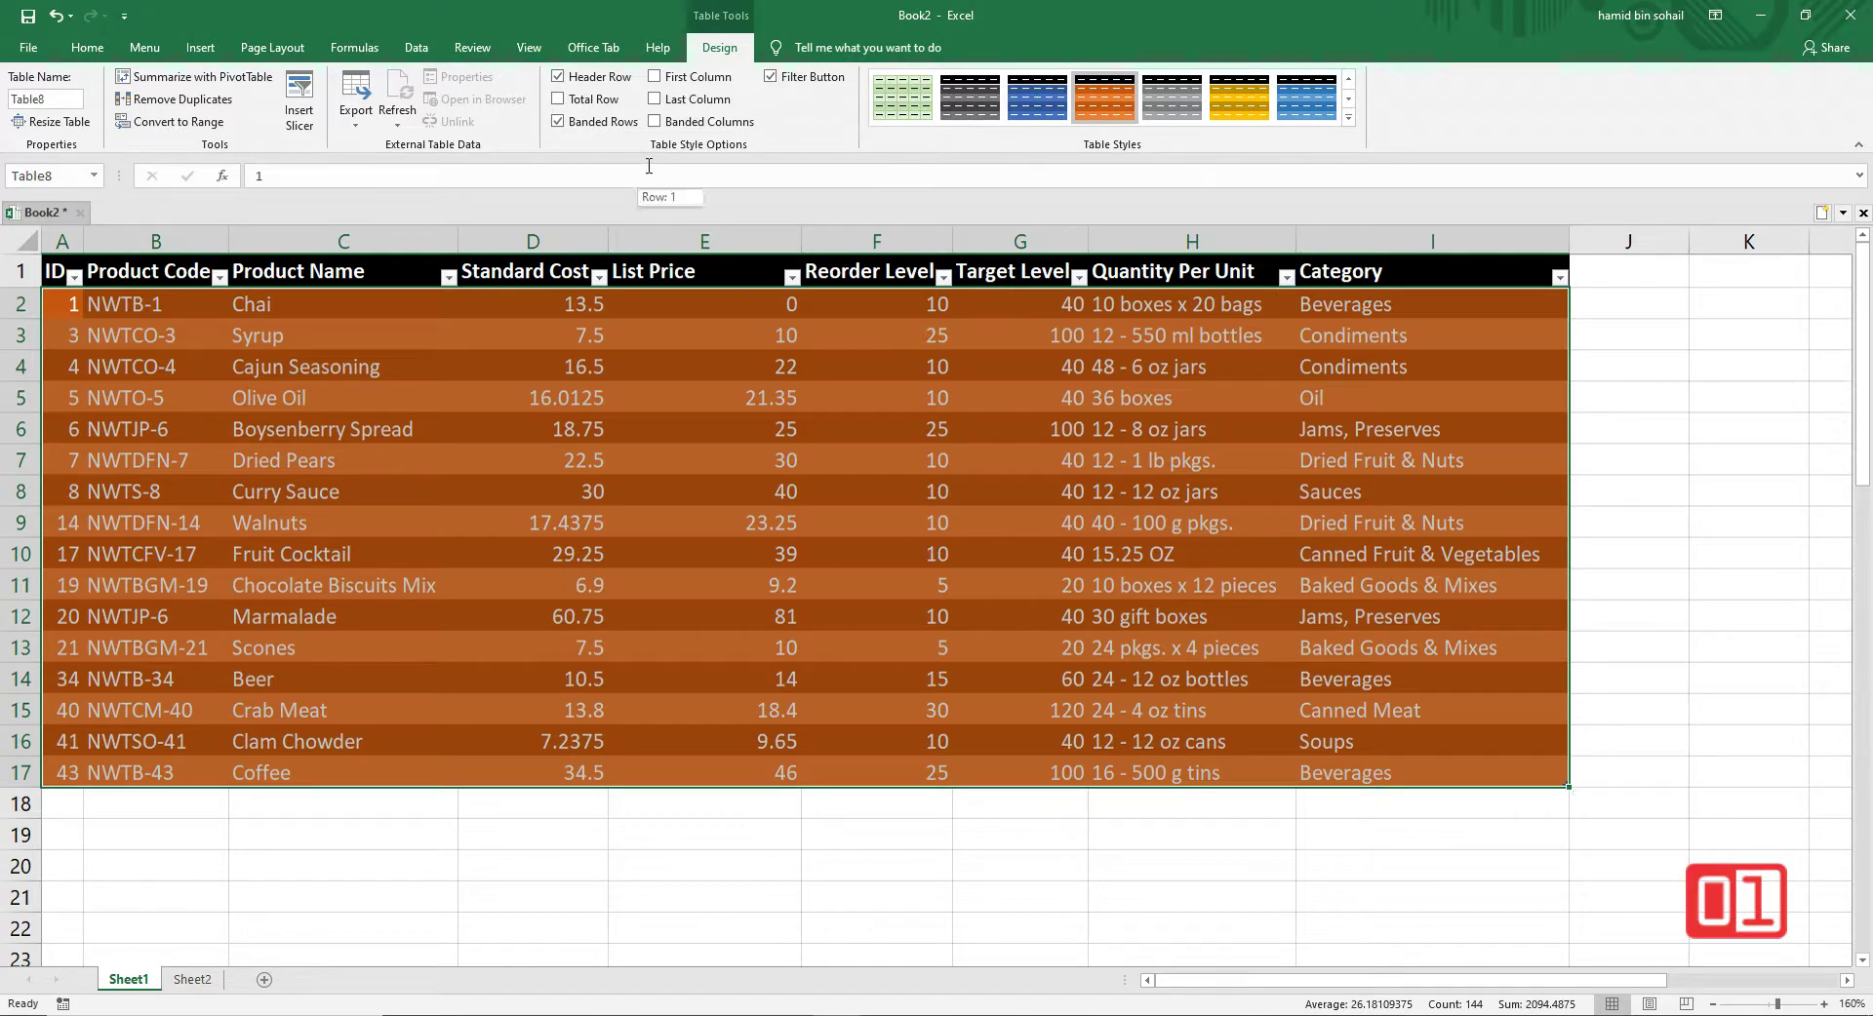
left_click(175, 122)
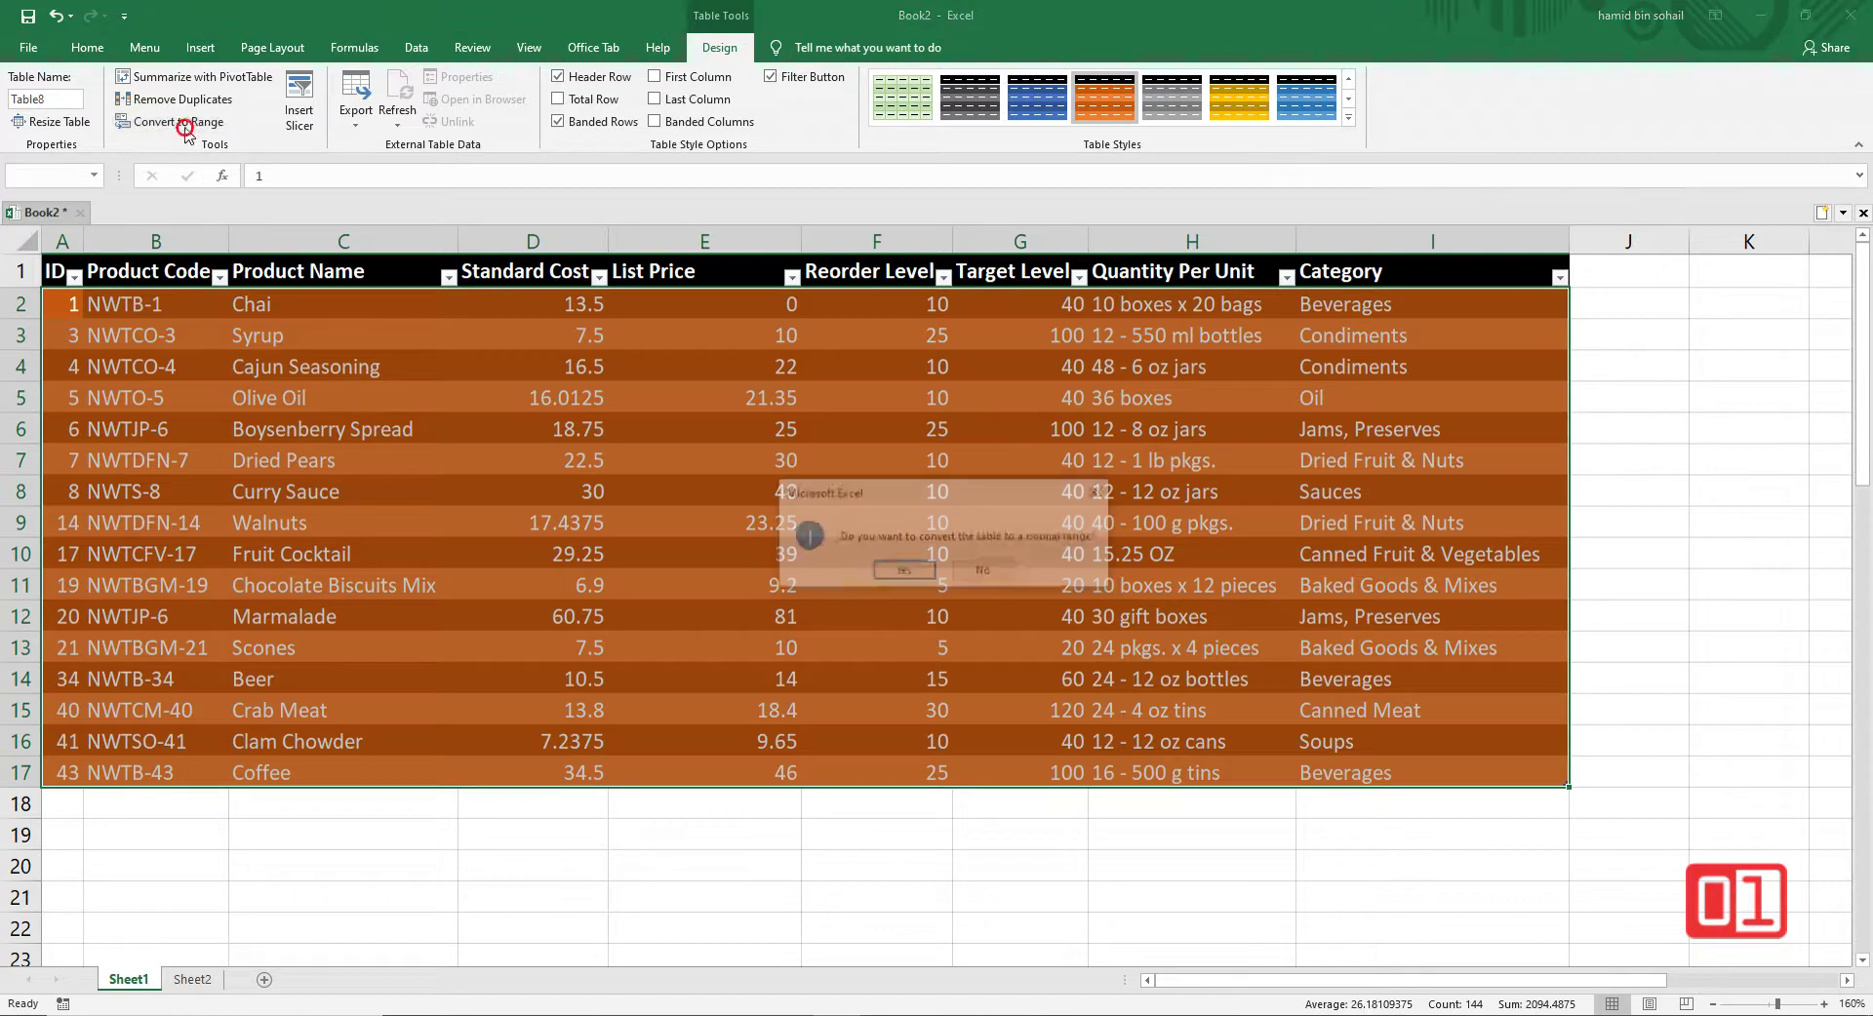
left_click(917, 573)
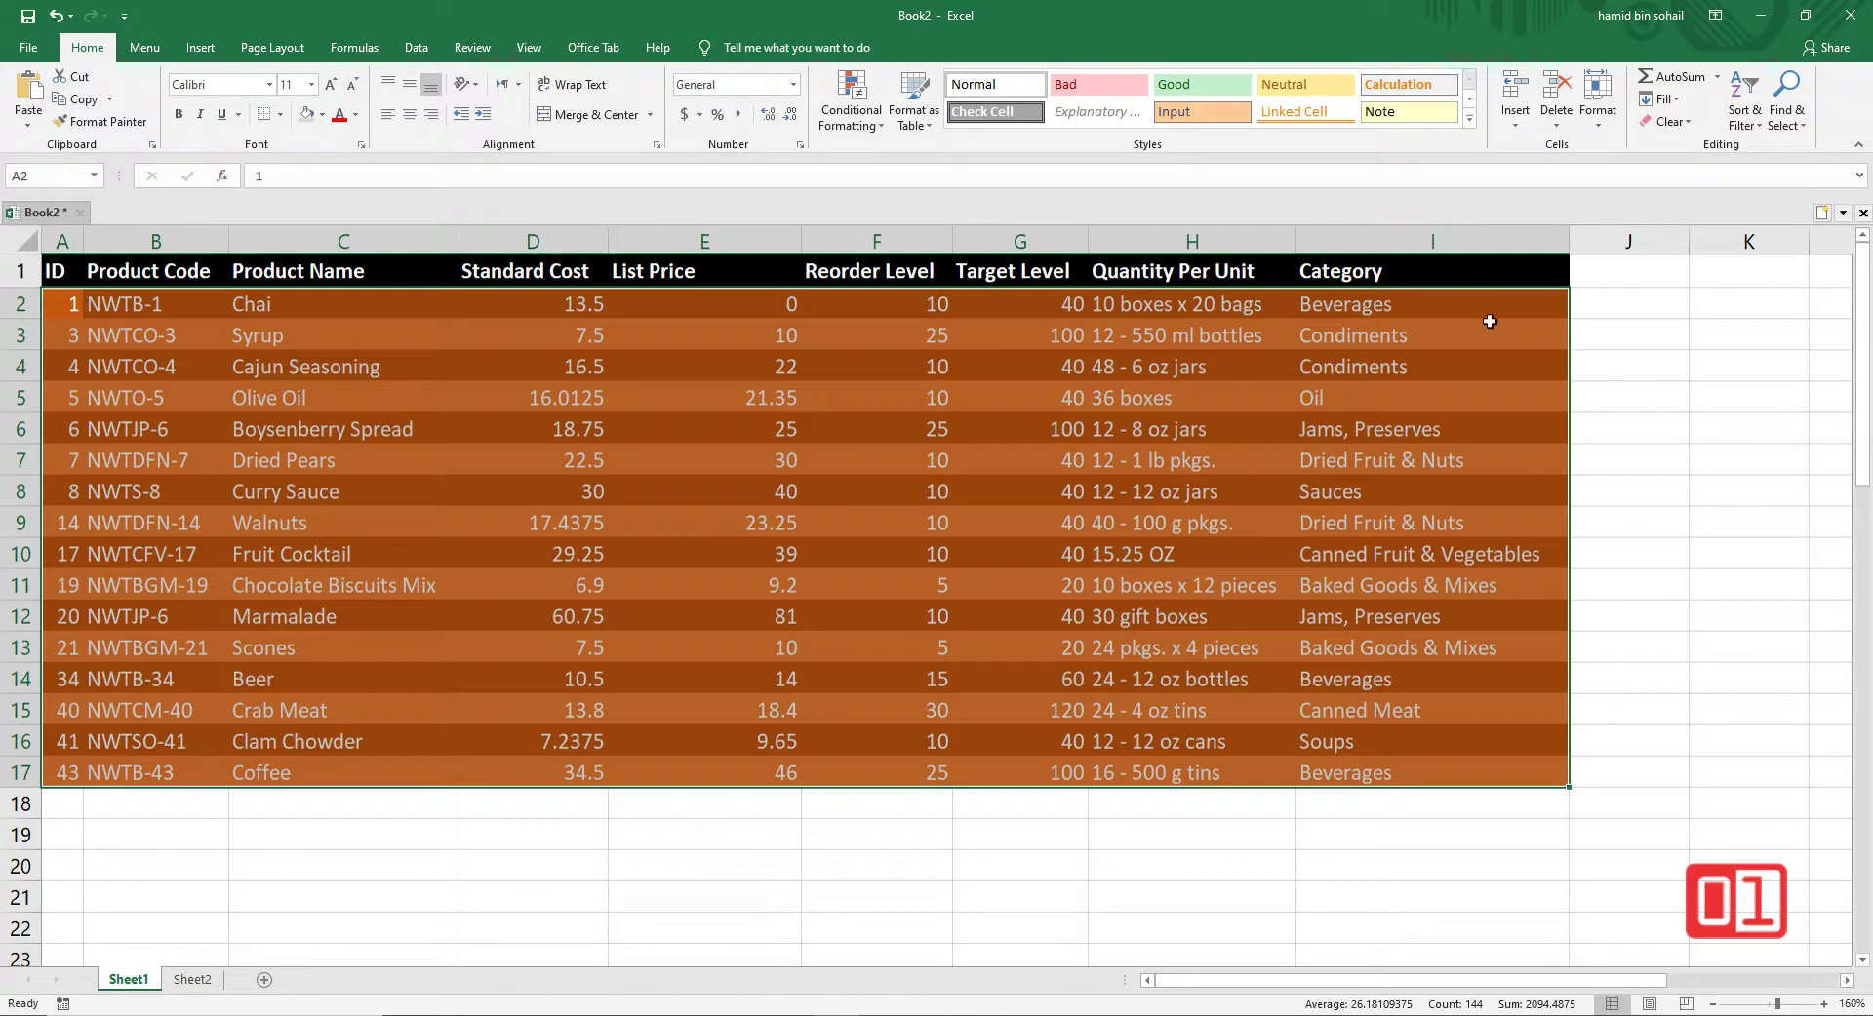
Step: Clear the formats of the selected product data rows below the header, keeping their contents
left_click(1668, 121)
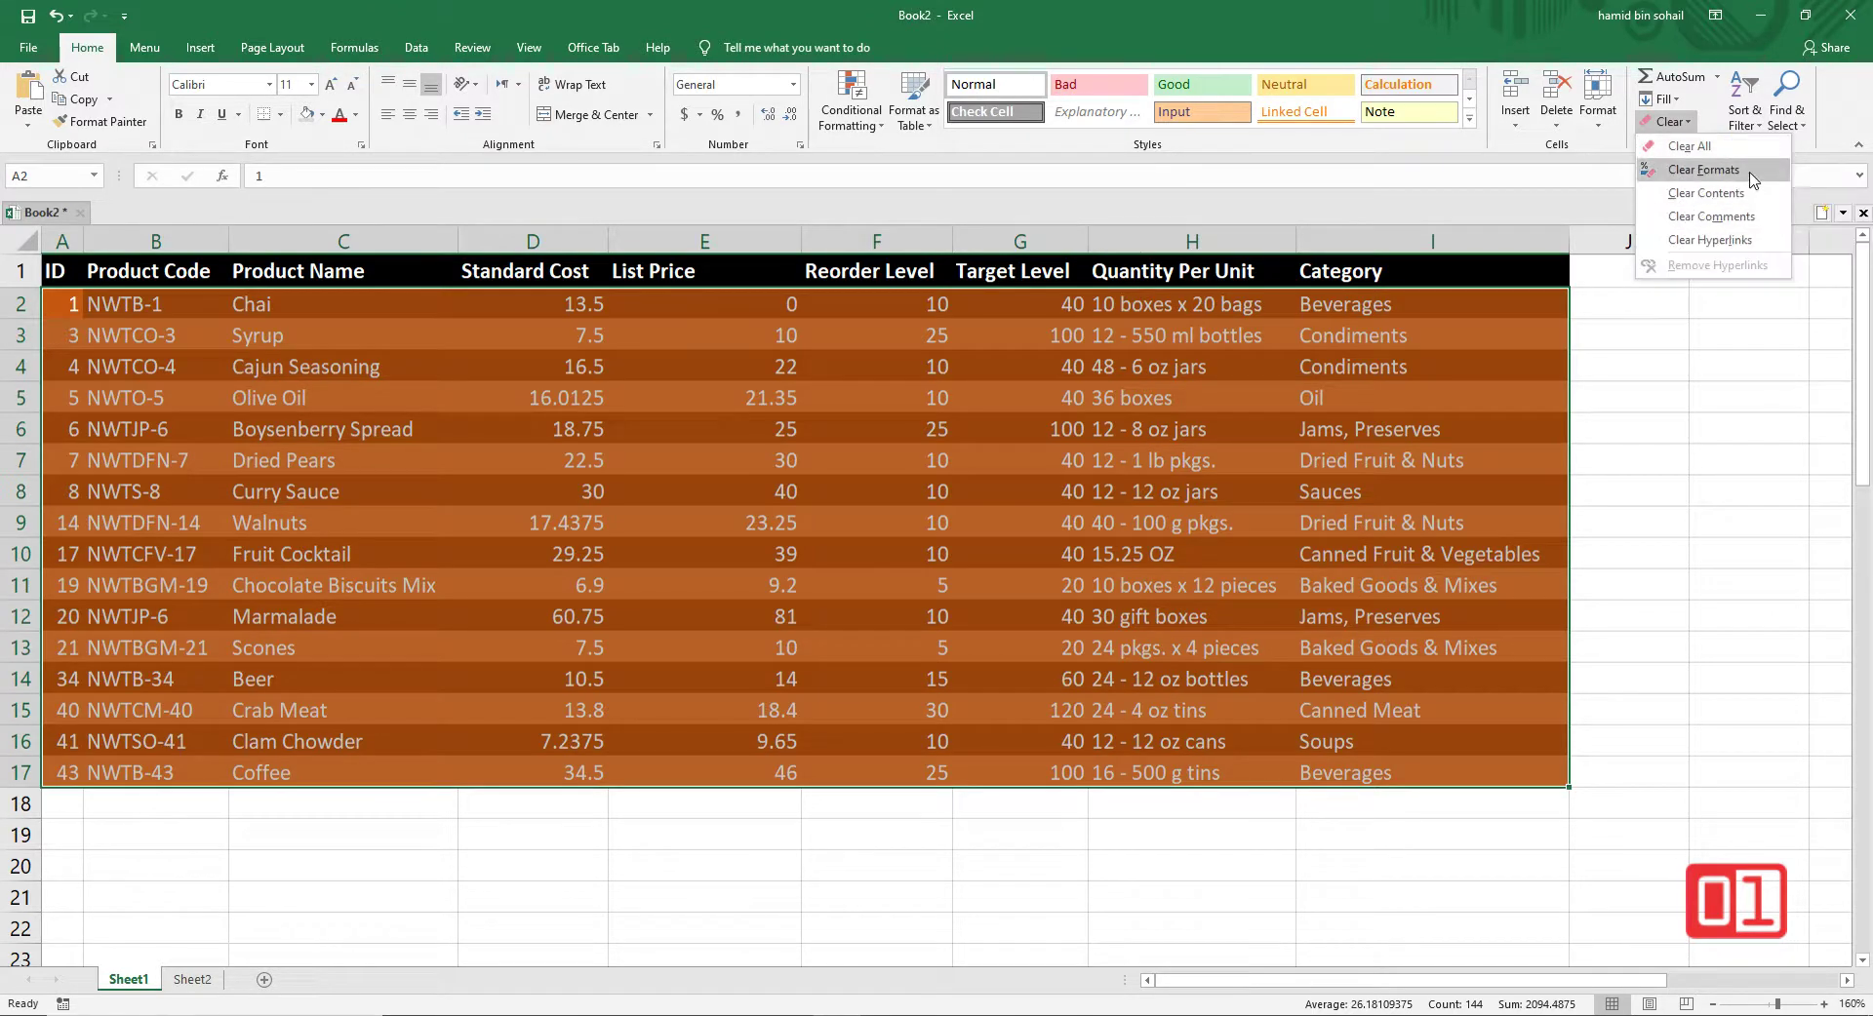
left_click(1752, 173)
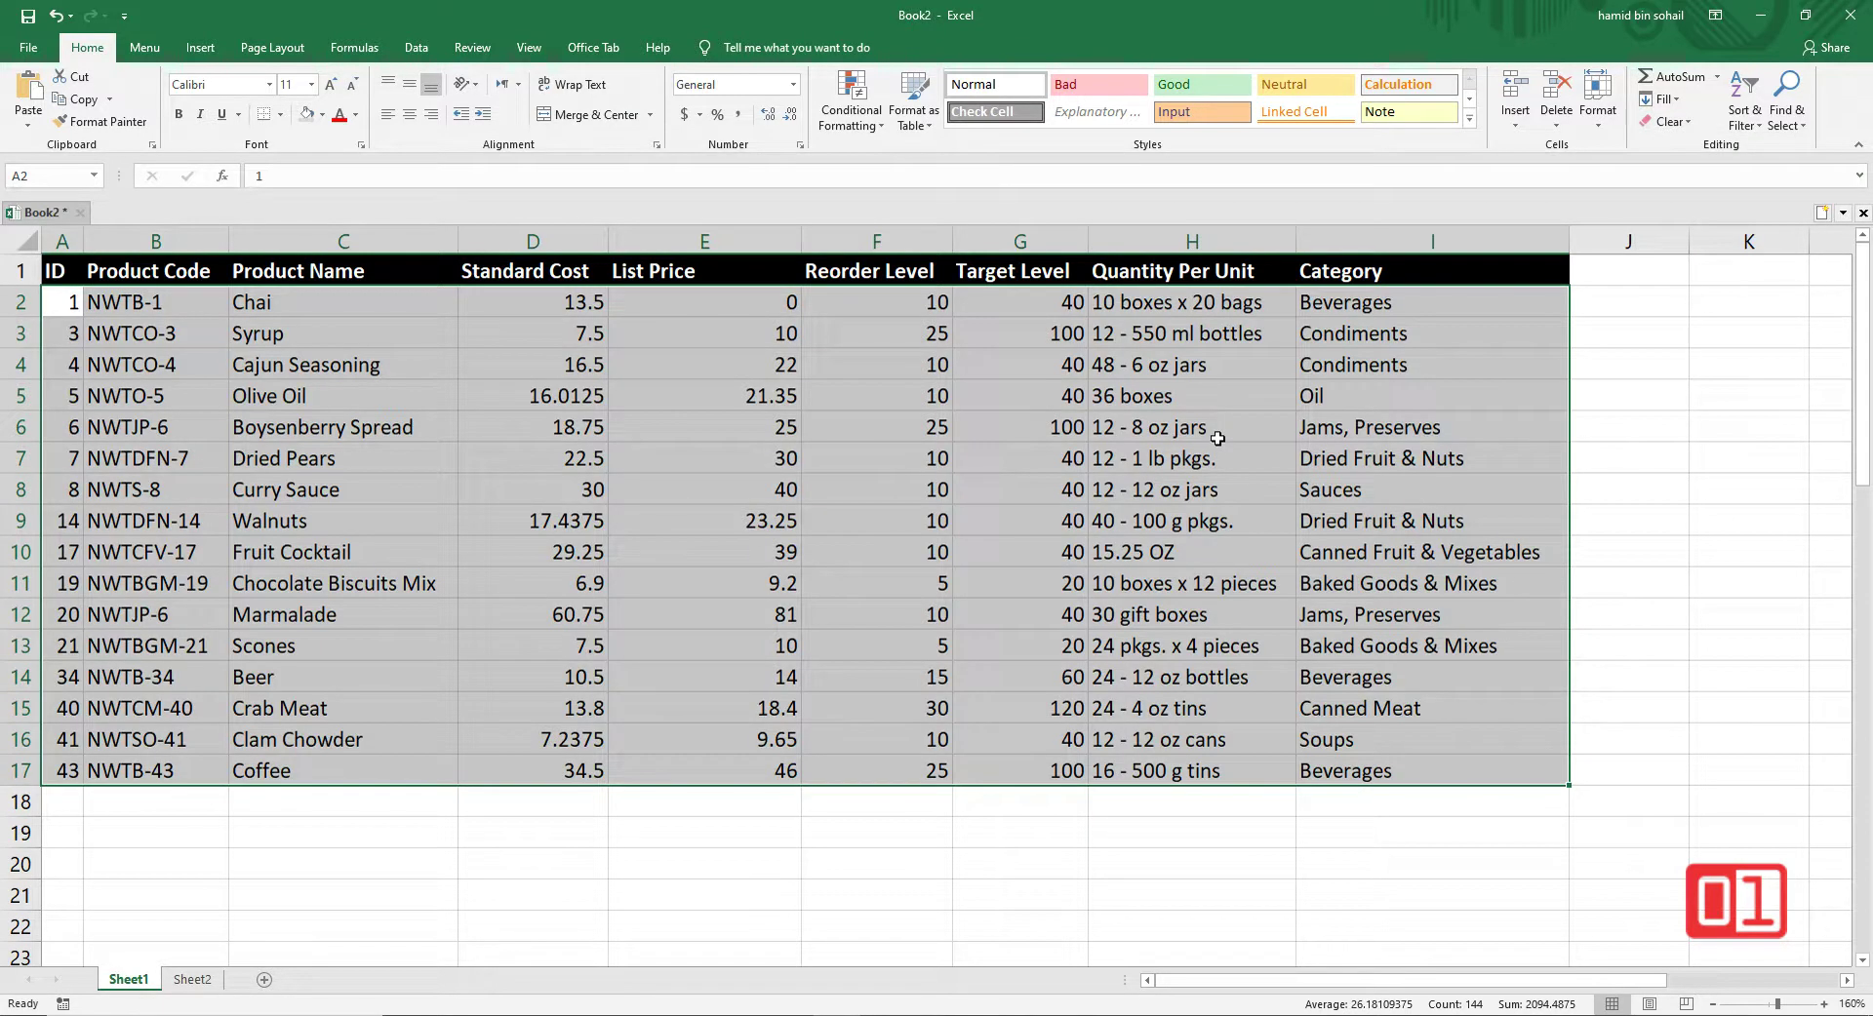
left_click(1109, 478)
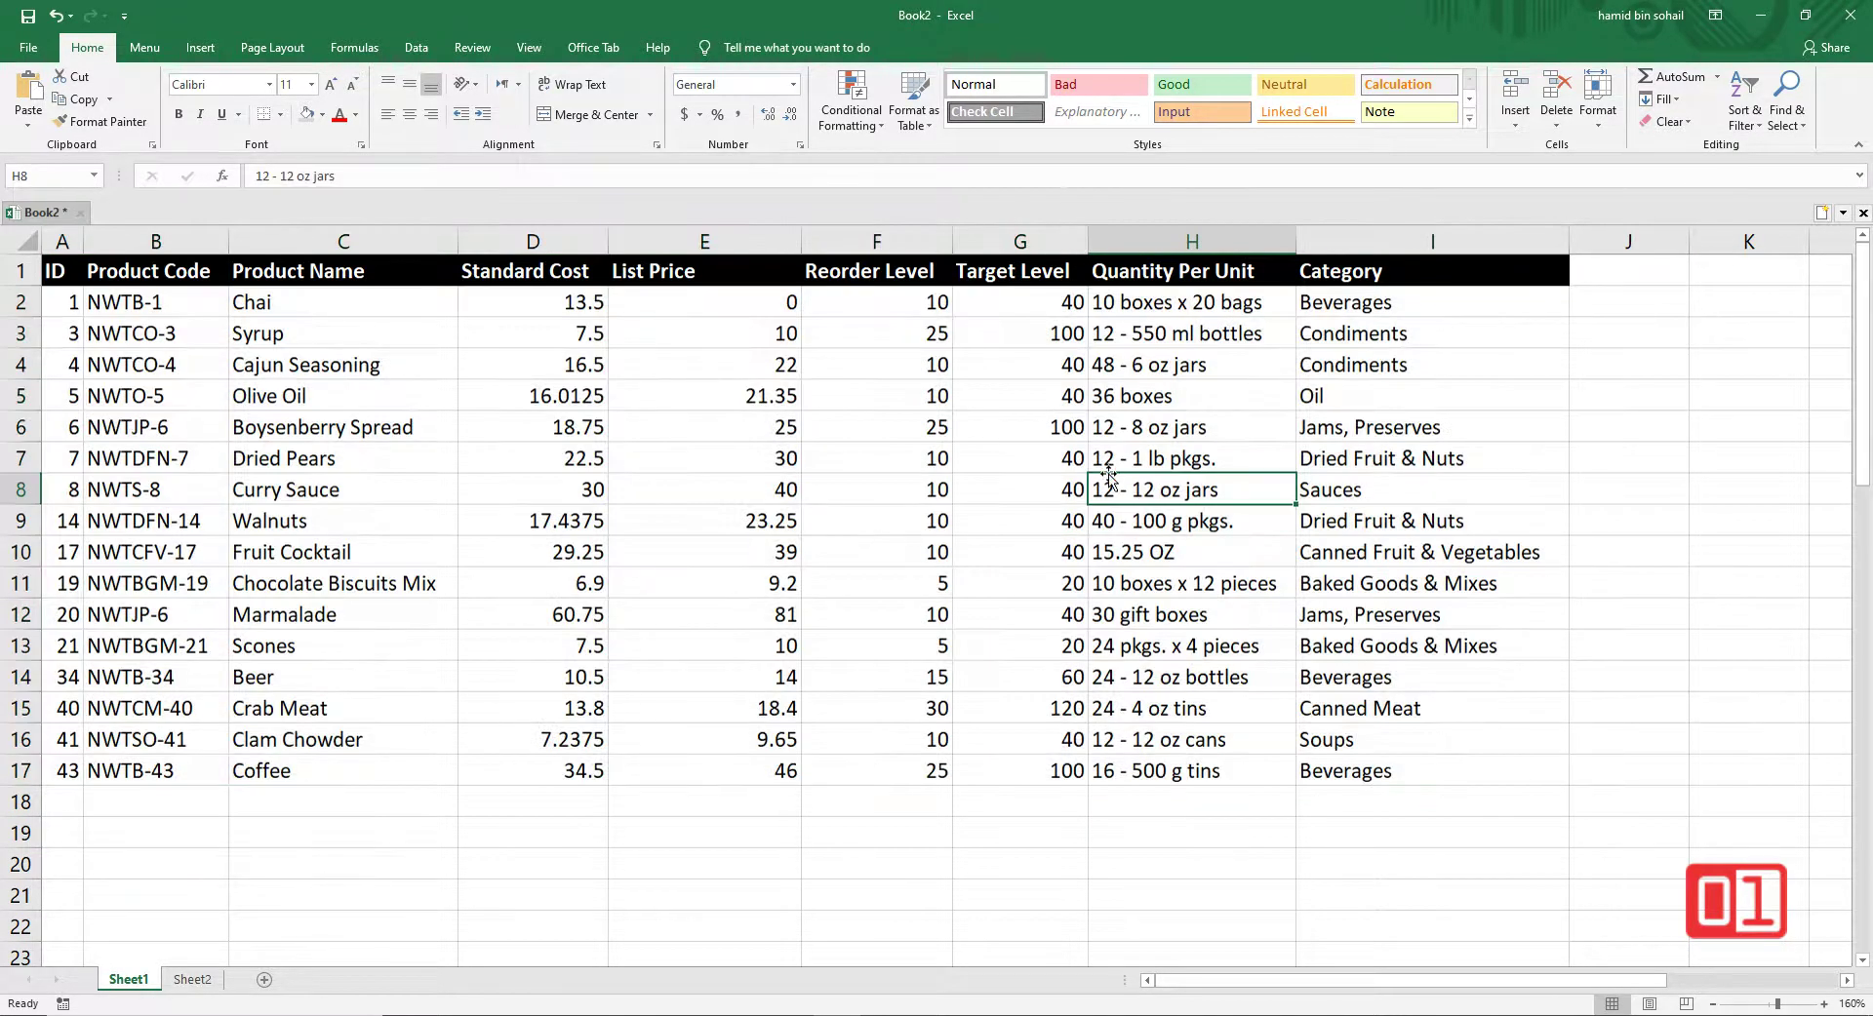